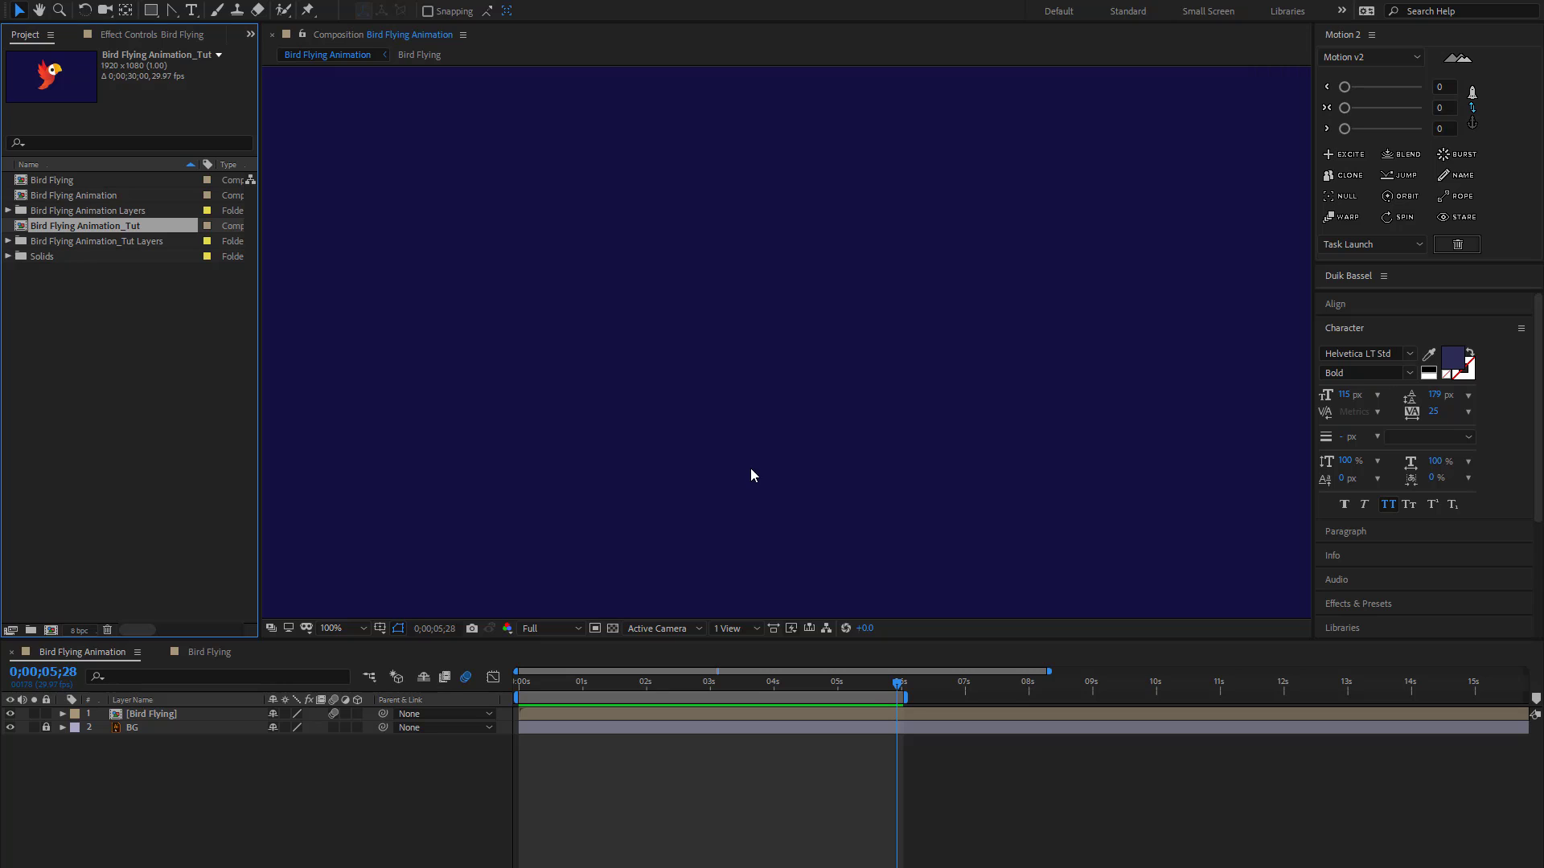
Open the Bird Flying Animation_Tut composition, fit the whole frame in view at 50%, and save the project
double_click(18, 229)
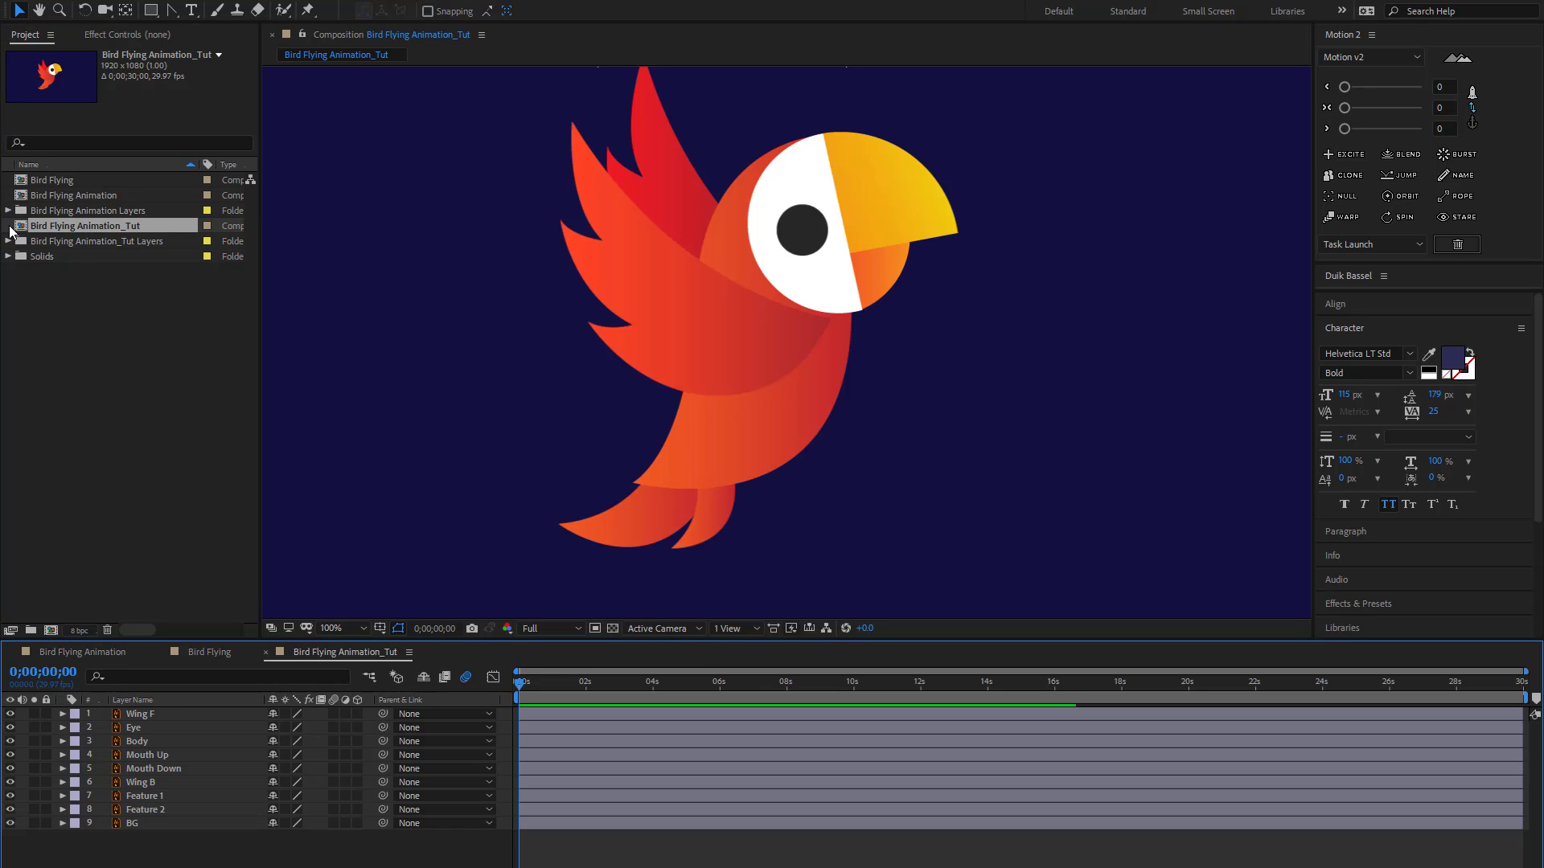
key(comma)
key(comma)
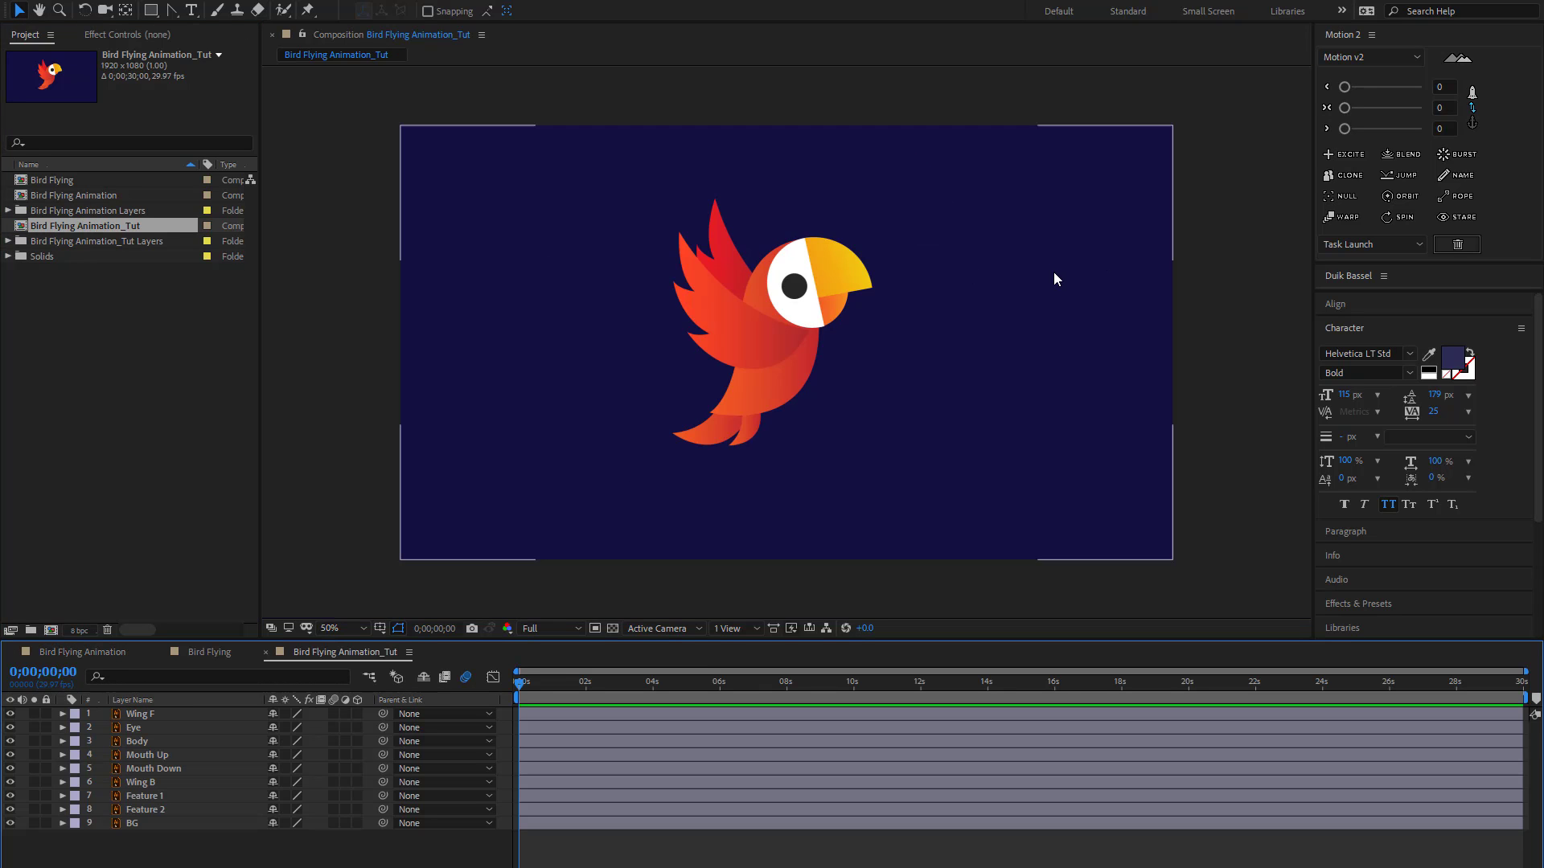
click(1218, 262)
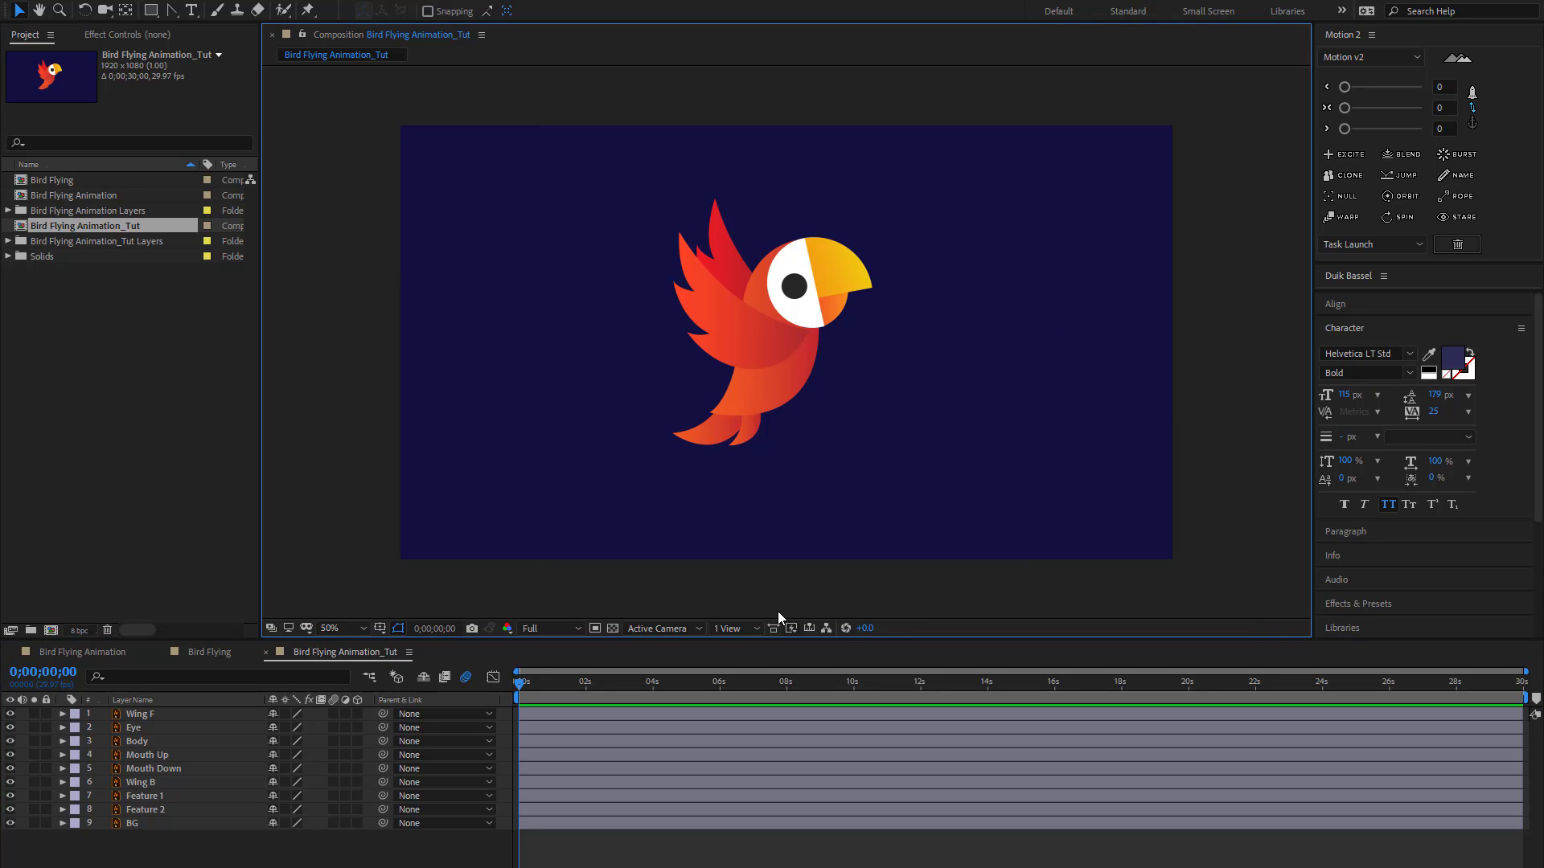
key(ctrl+s)
Move the current time to 0;00;06;00 and end the work area there
drag(521, 686, 760, 712)
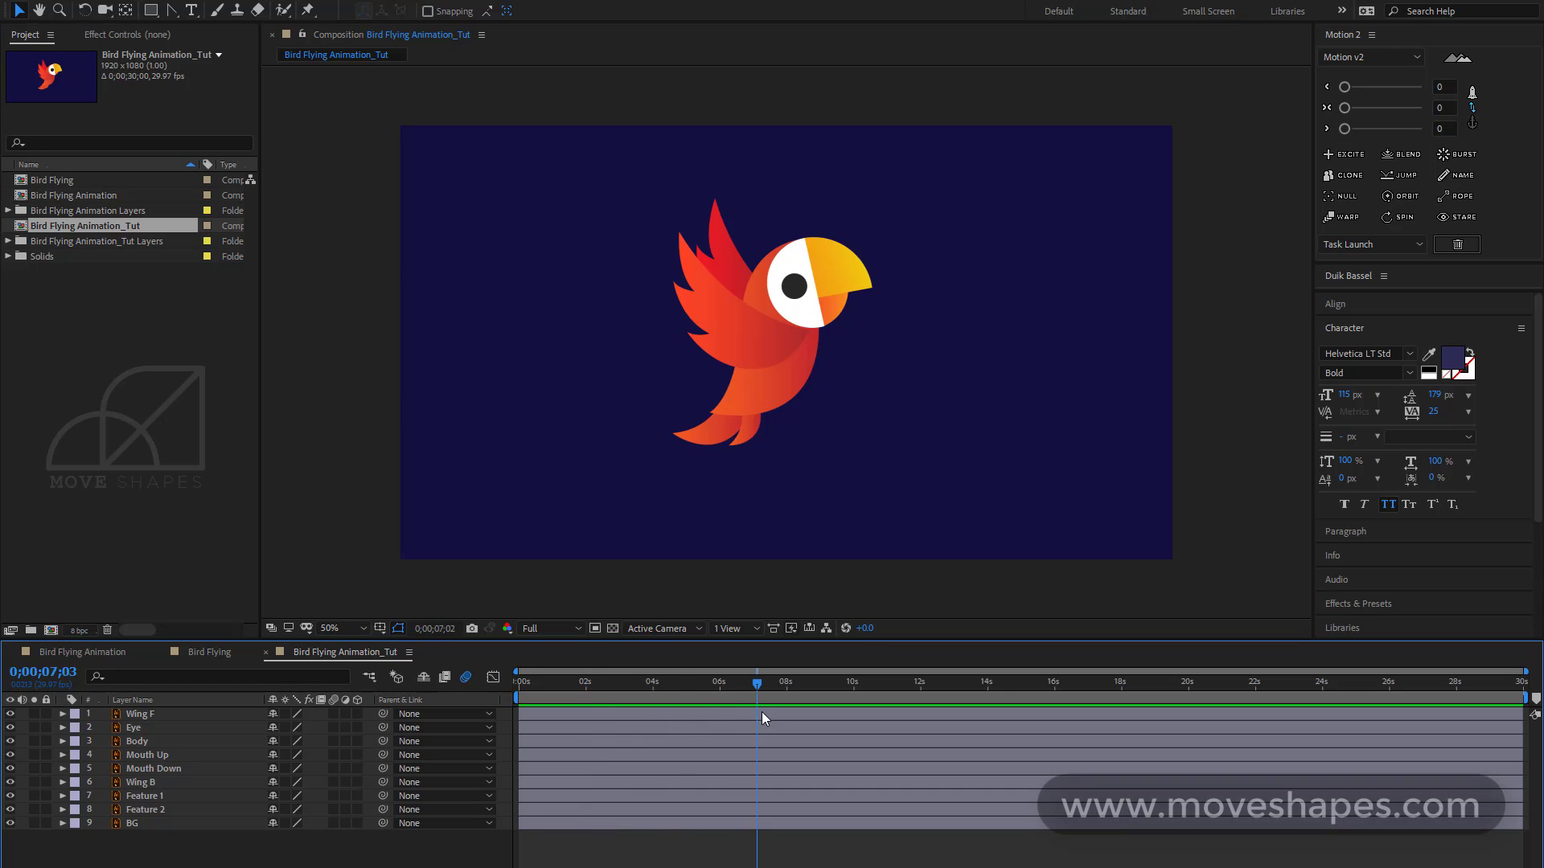
key(equal)
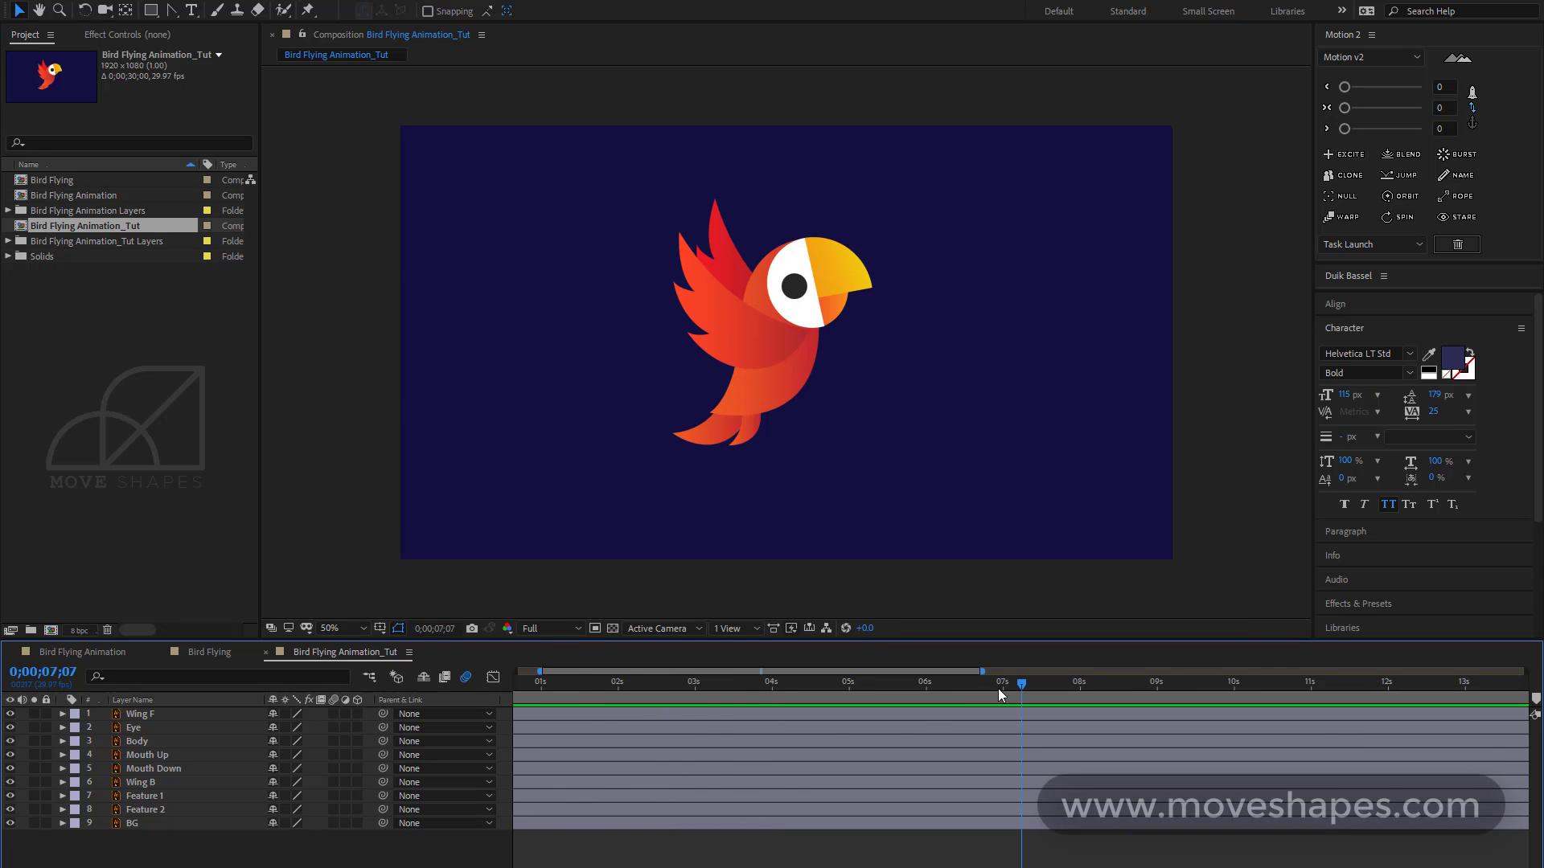
drag(993, 684, 925, 688)
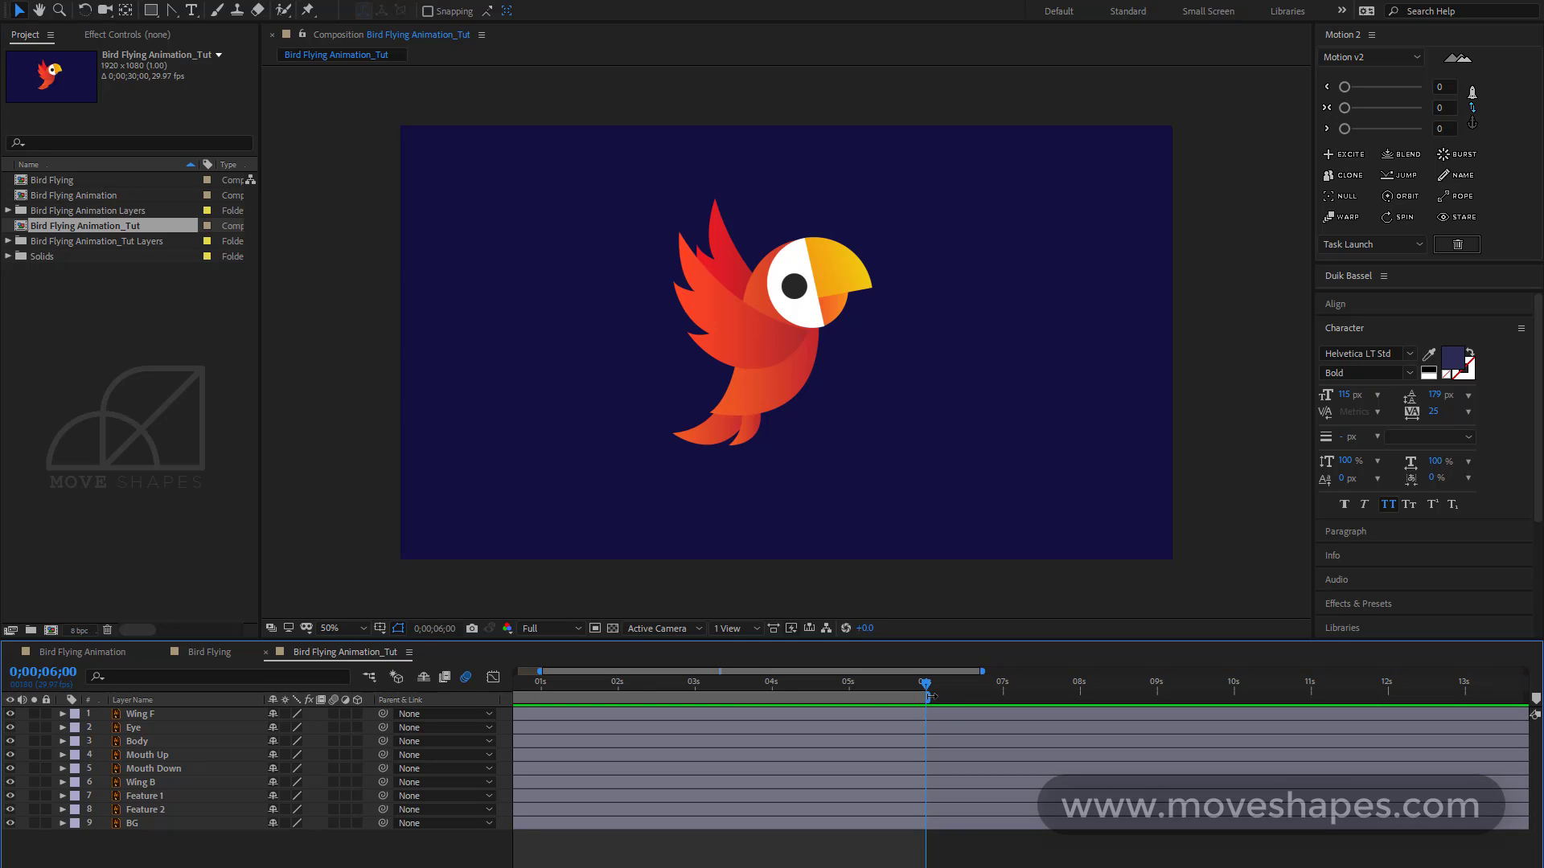
click(937, 572)
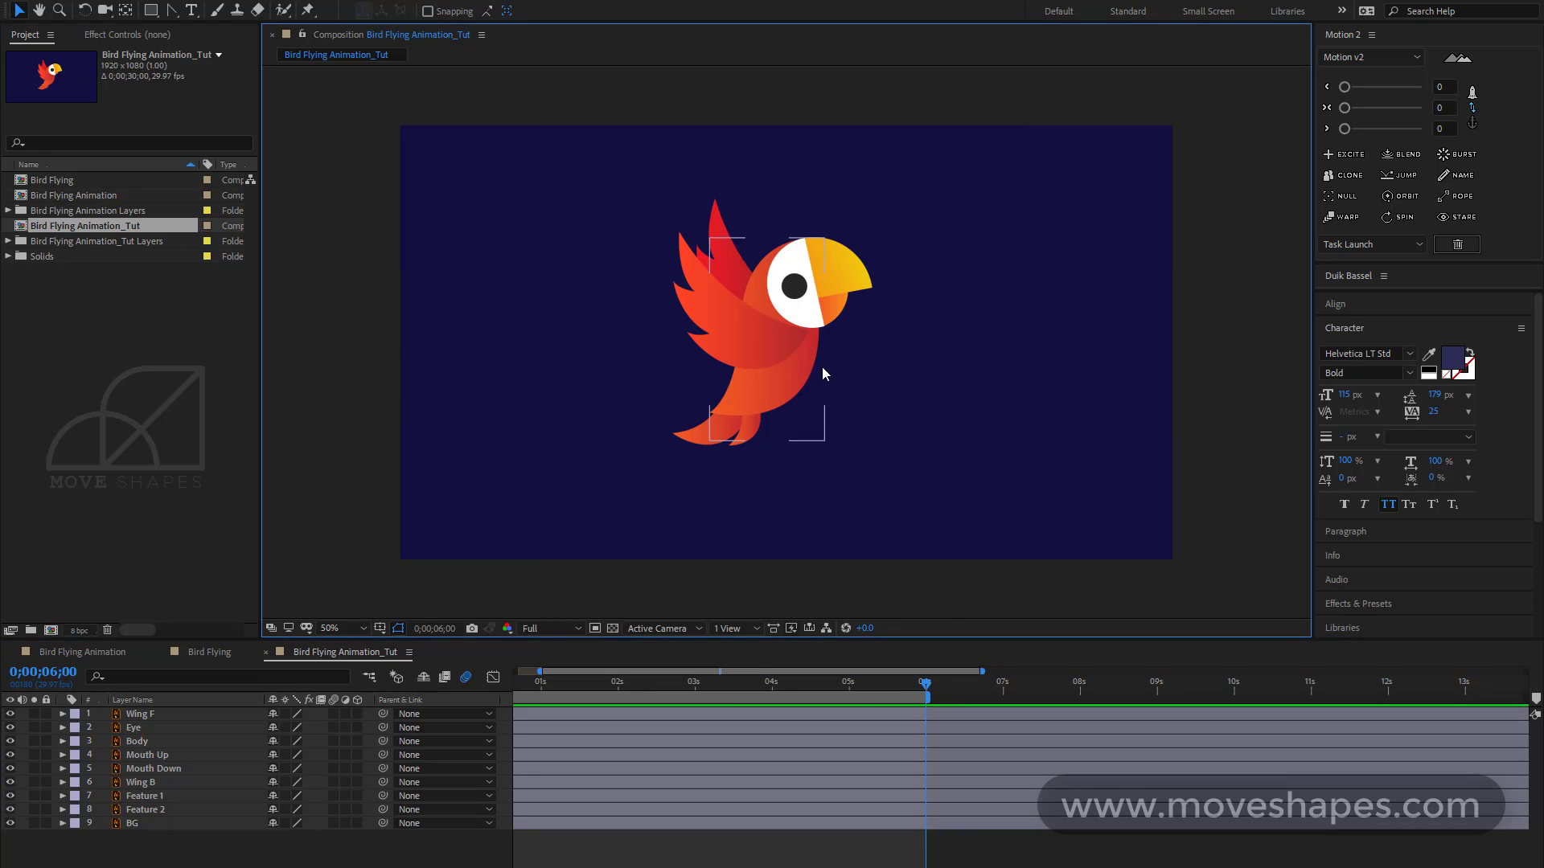
Move the Wing F layer's anchor point to the front wing's joint near the chest
key(slash)
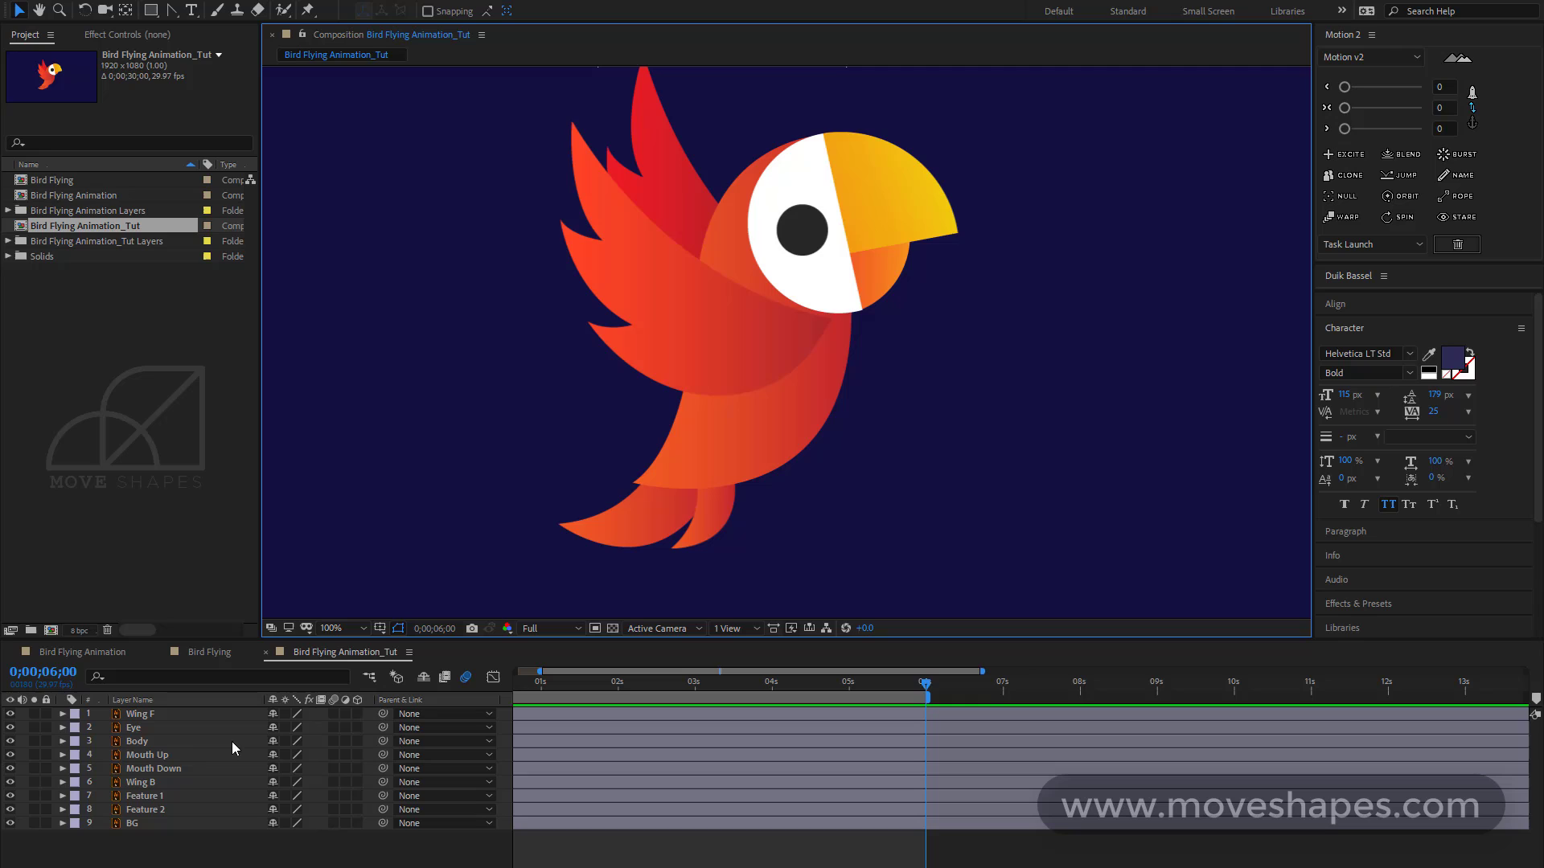
click(147, 715)
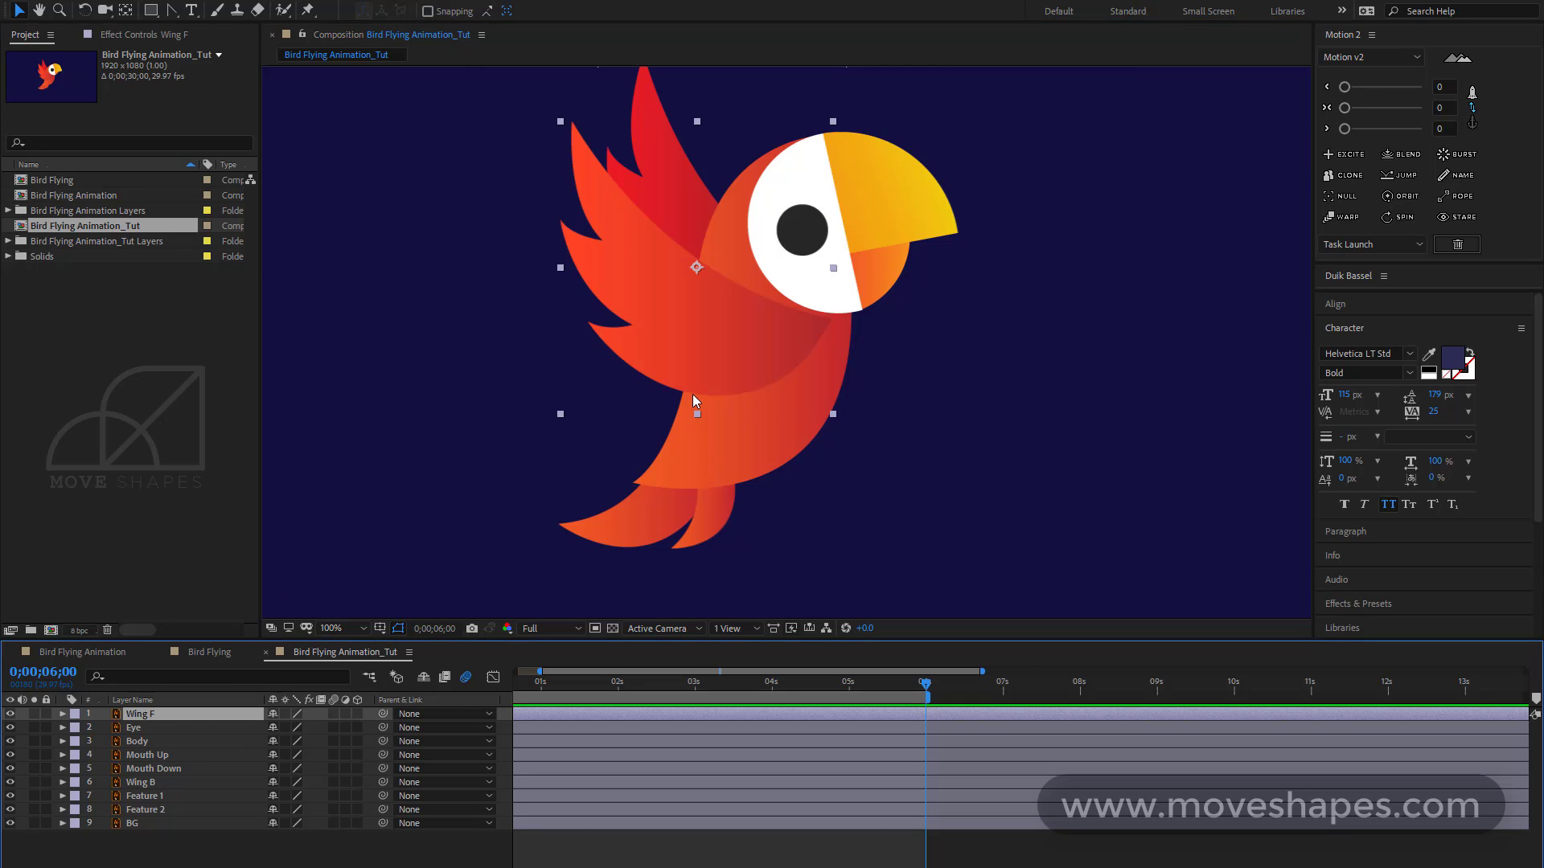
click(11, 714)
click(10, 714)
click(127, 11)
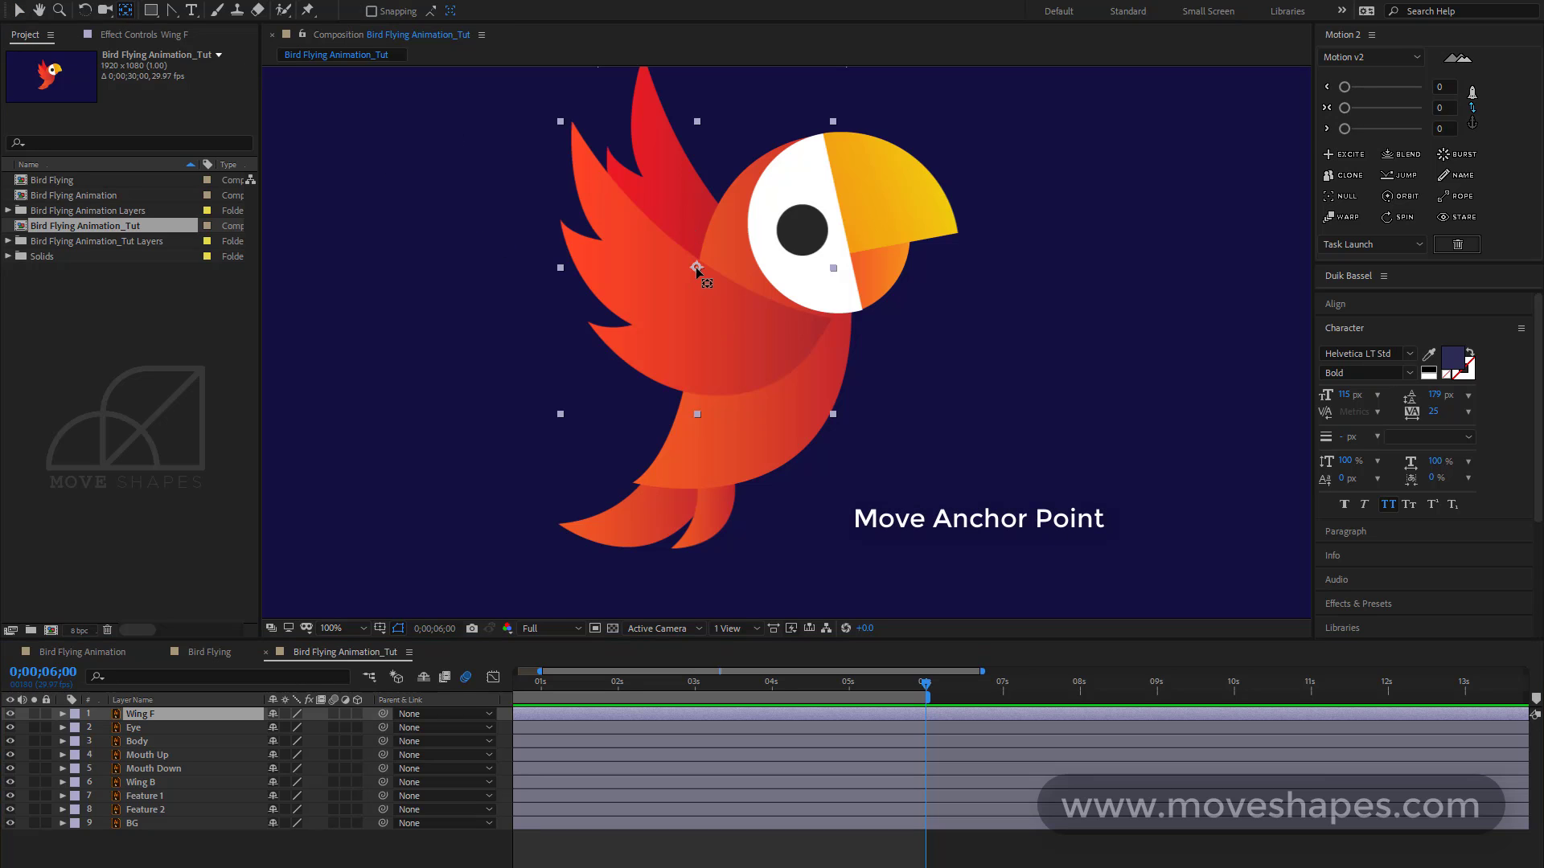
drag(696, 268, 799, 359)
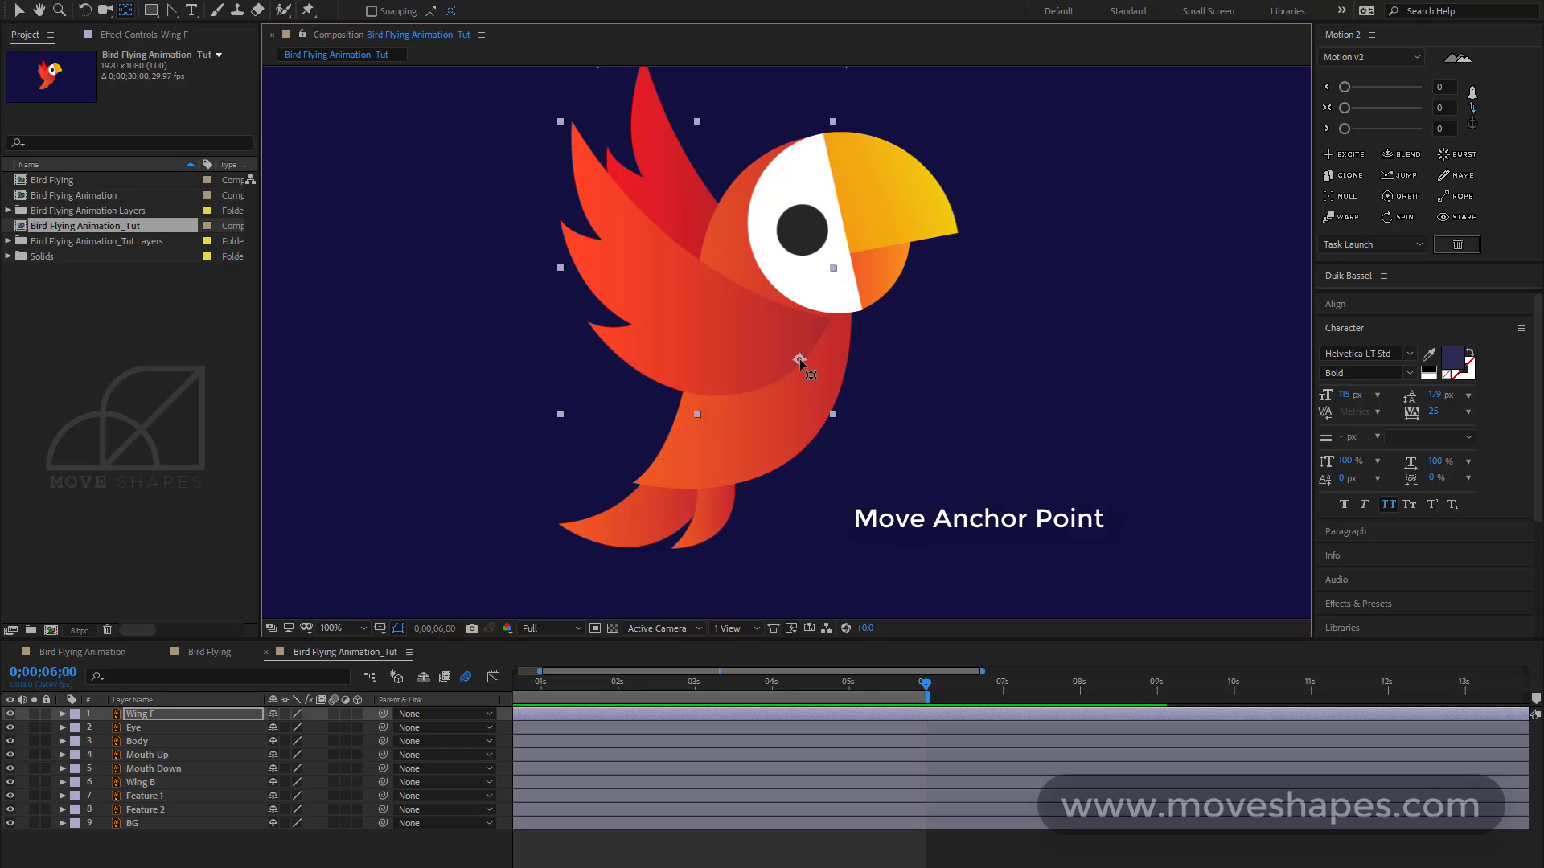
Move the Body layer's anchor point to the bird's chest, just below the front wing's joint
click(147, 731)
click(153, 742)
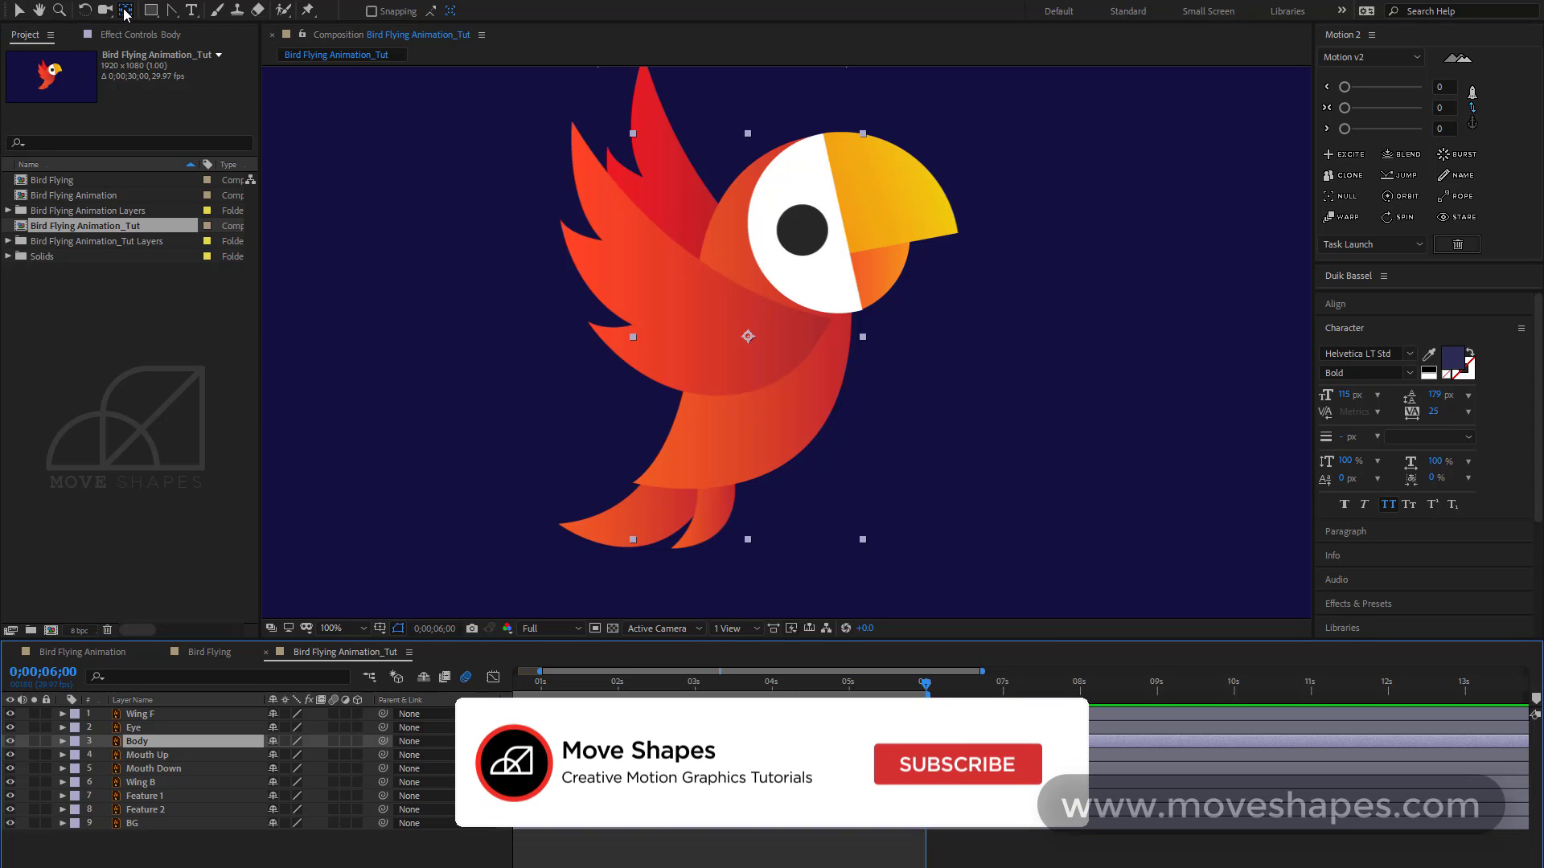
drag(748, 336, 819, 390)
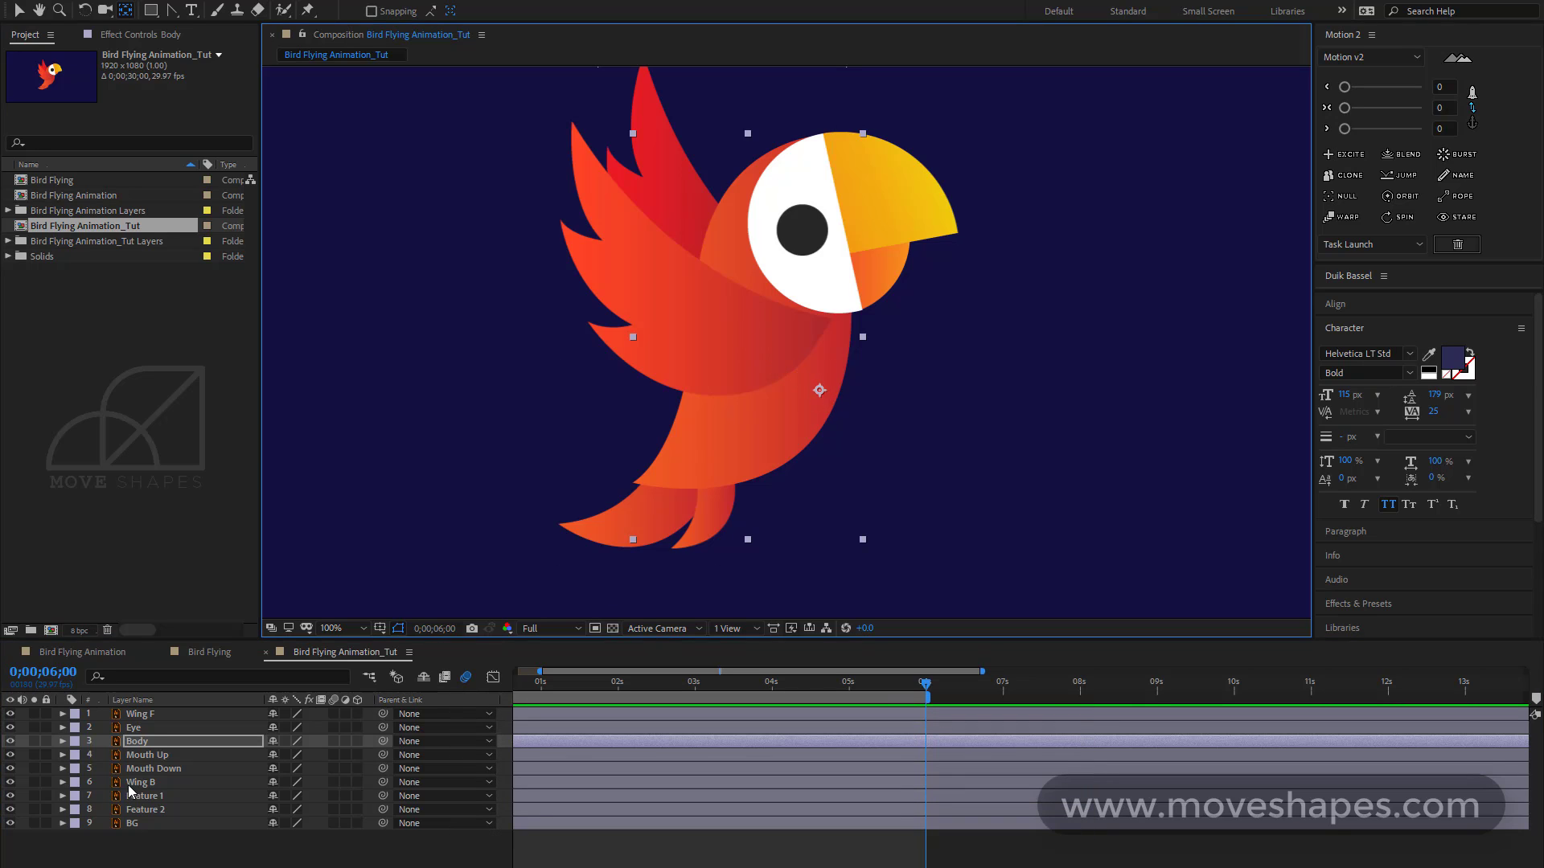
Move the anchor points of Mouth Up and Mouth Down to the beak's hinge beside the eye
click(148, 756)
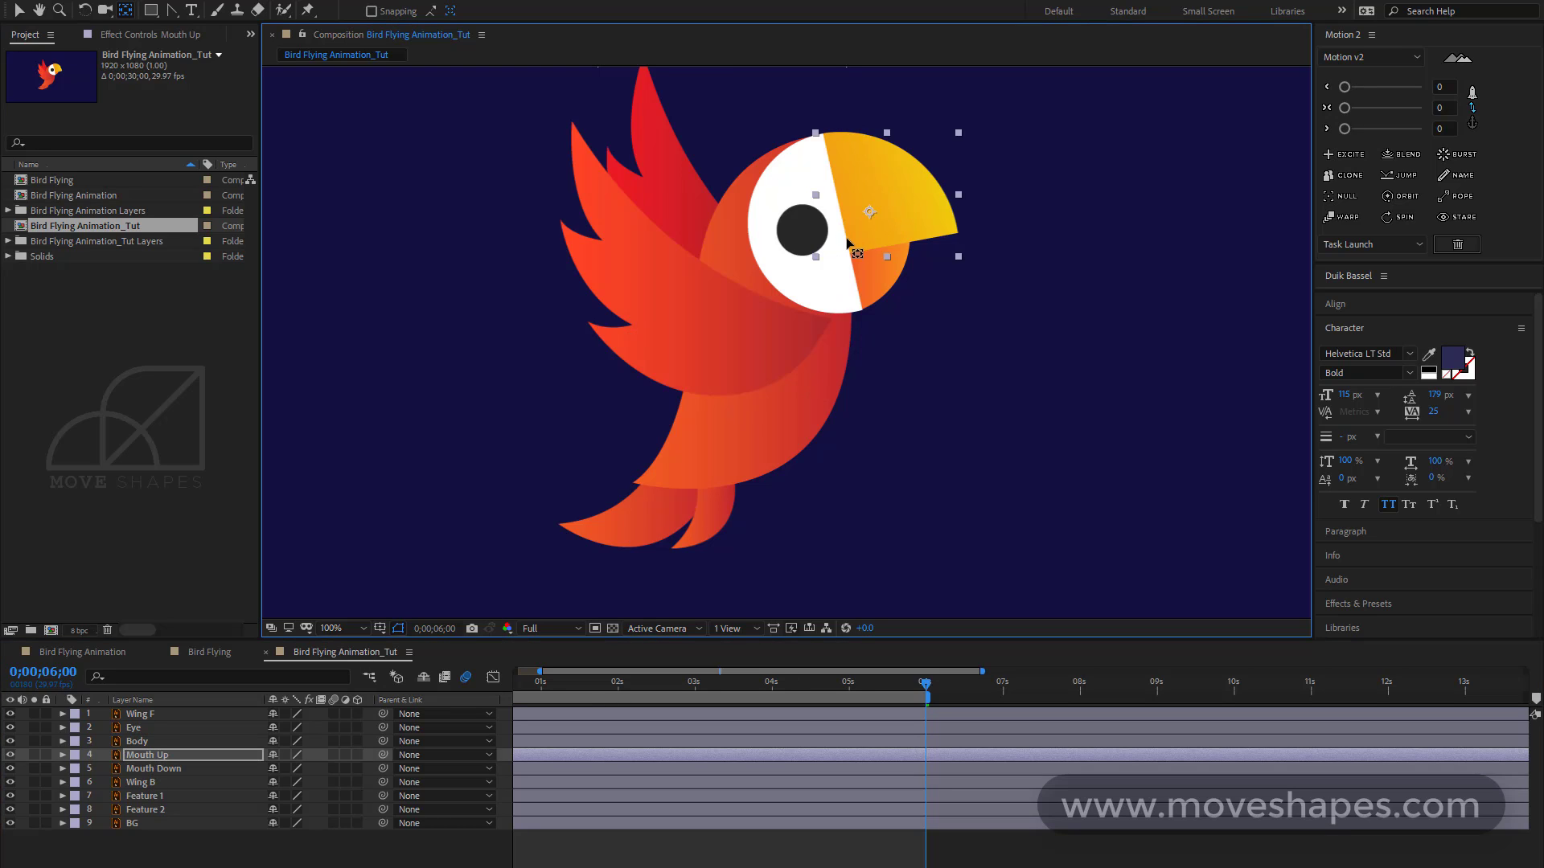
drag(887, 196, 845, 252)
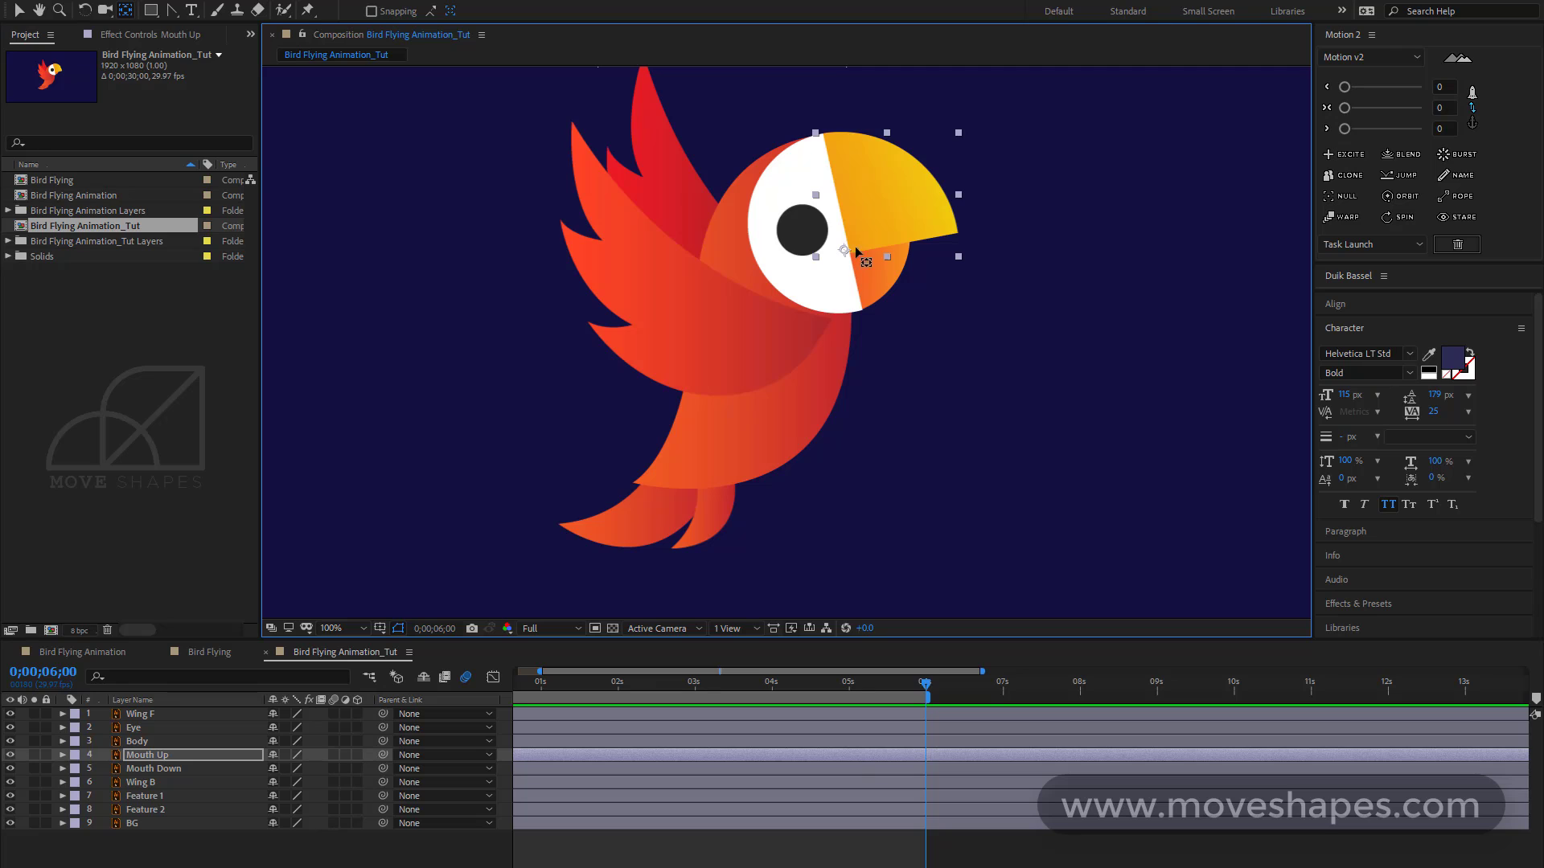
click(148, 757)
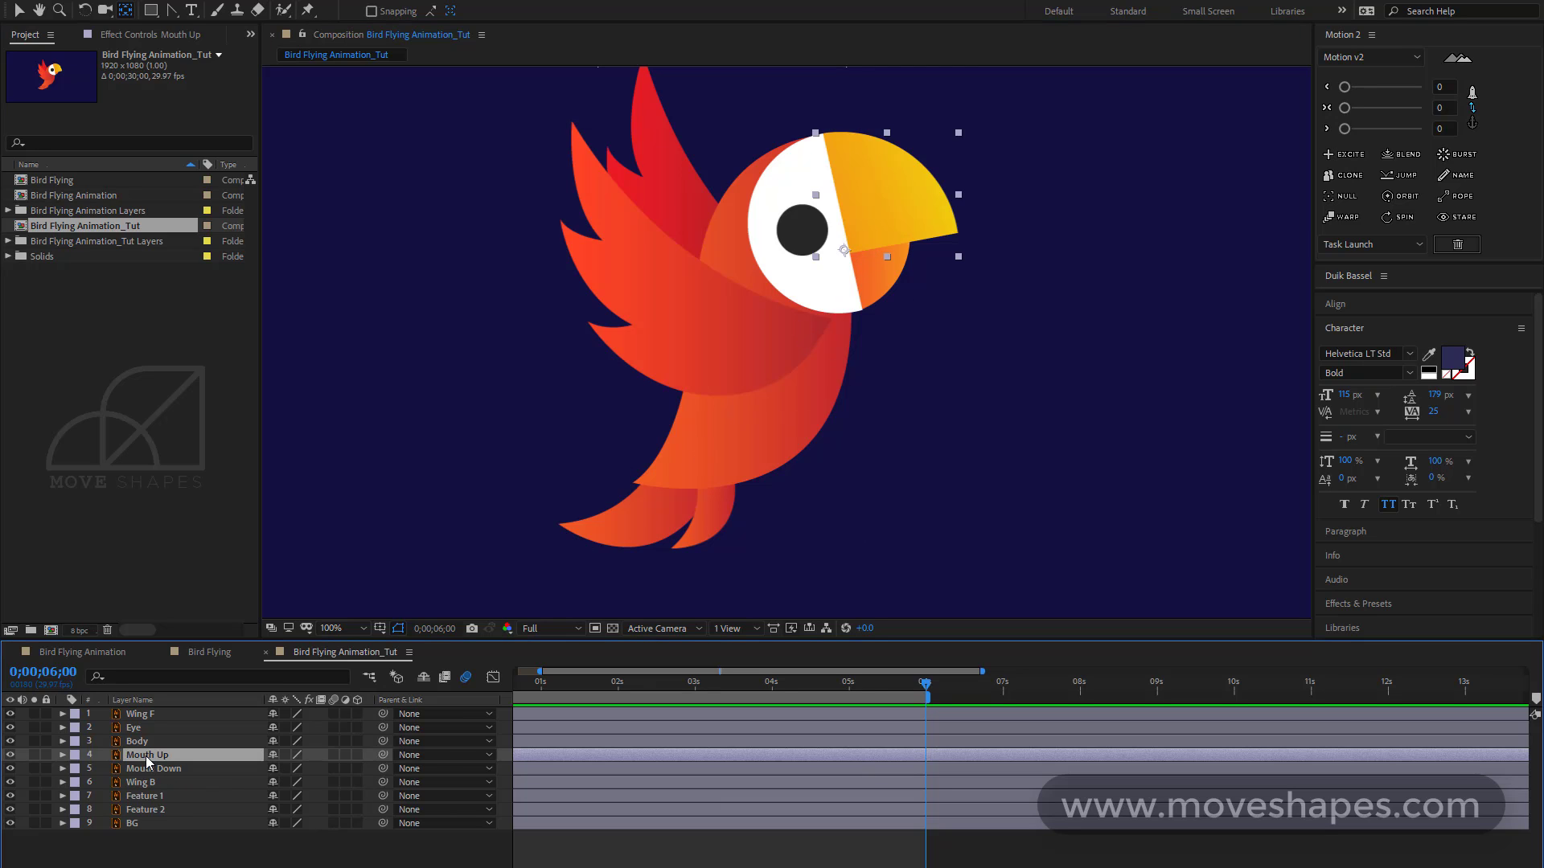
key(r)
drag(291, 769, 291, 769)
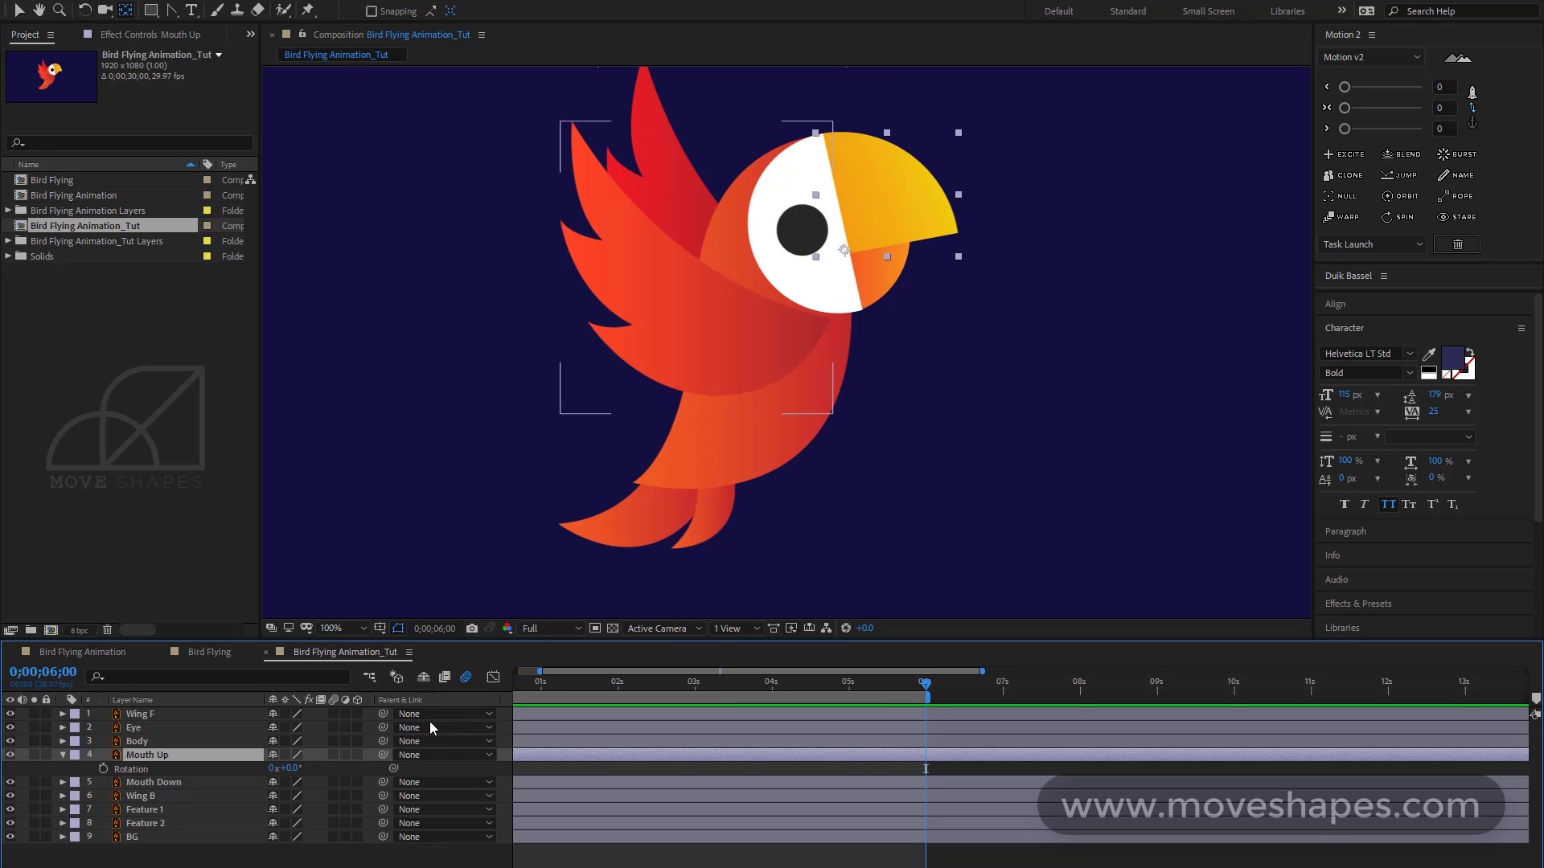
click(880, 286)
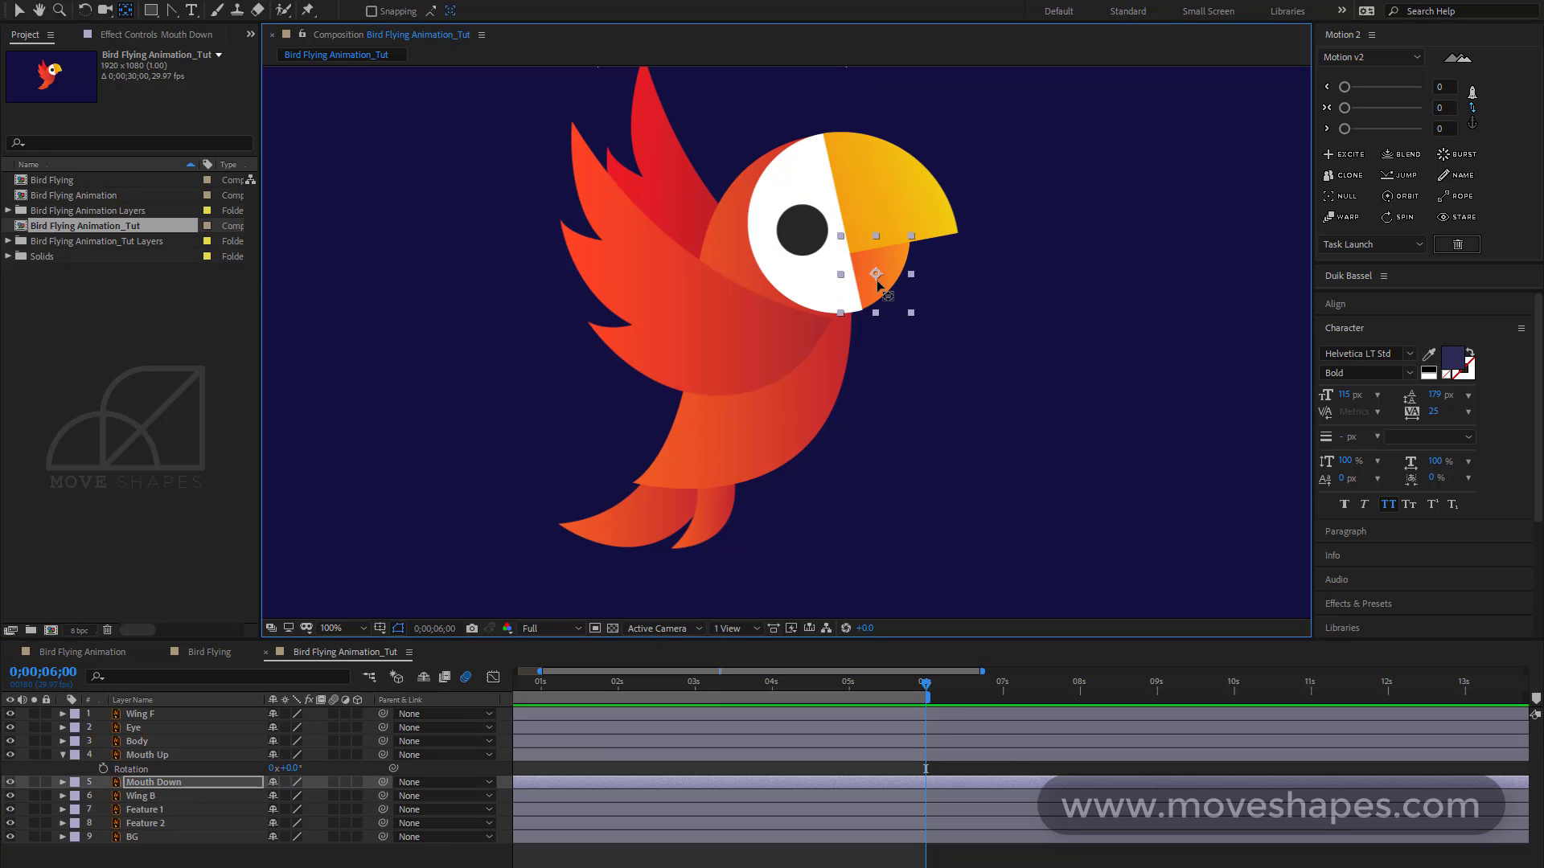
drag(876, 274, 844, 258)
Temporarily hide Body and Wing F, move Wing B's anchor point to the back wing's joint, and show both layers again
click(679, 183)
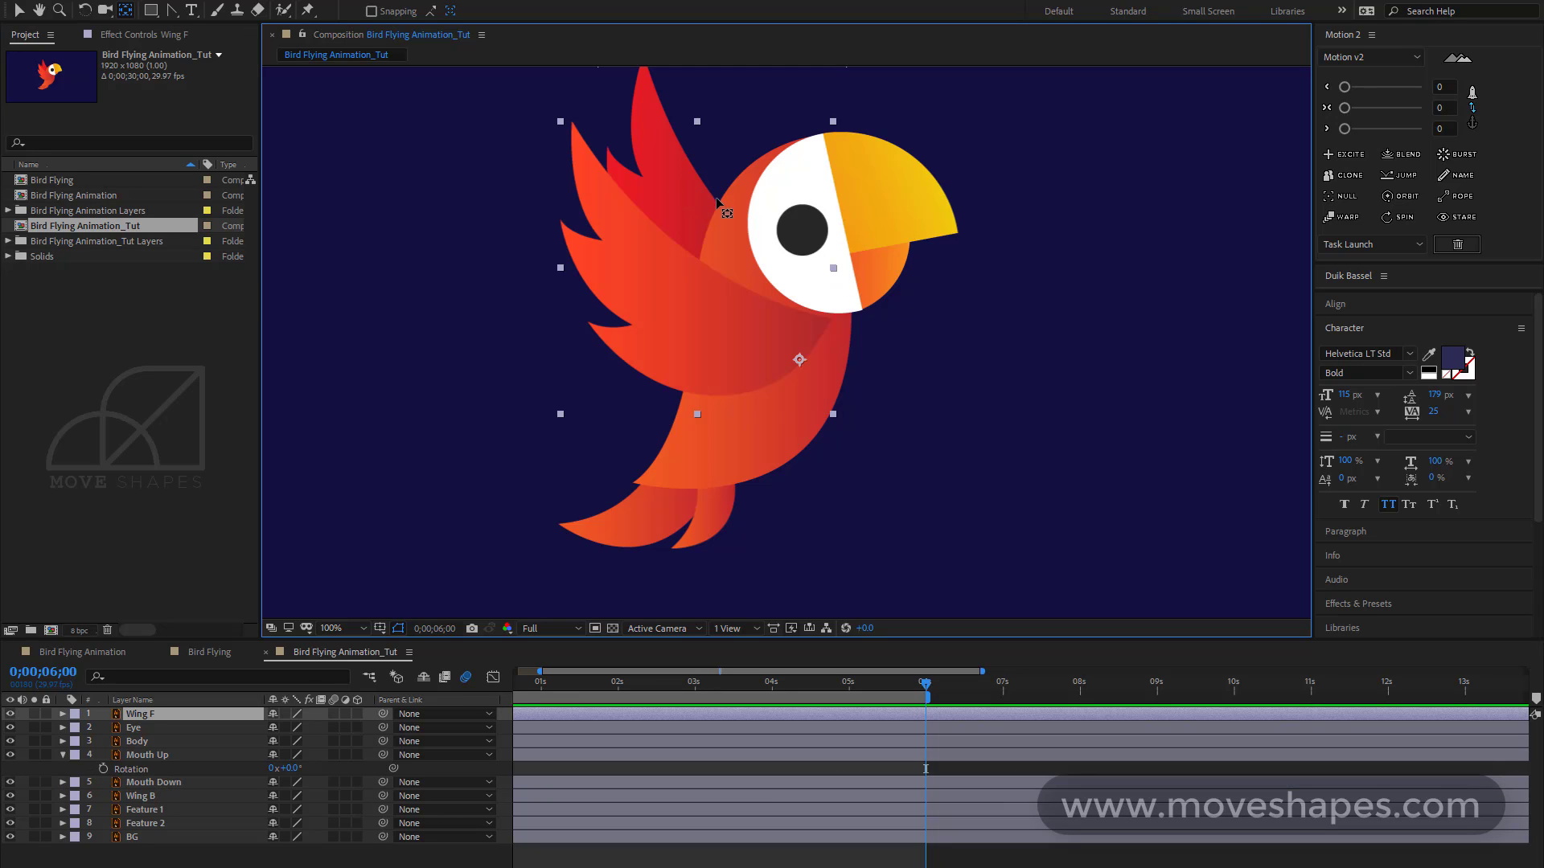
click(676, 150)
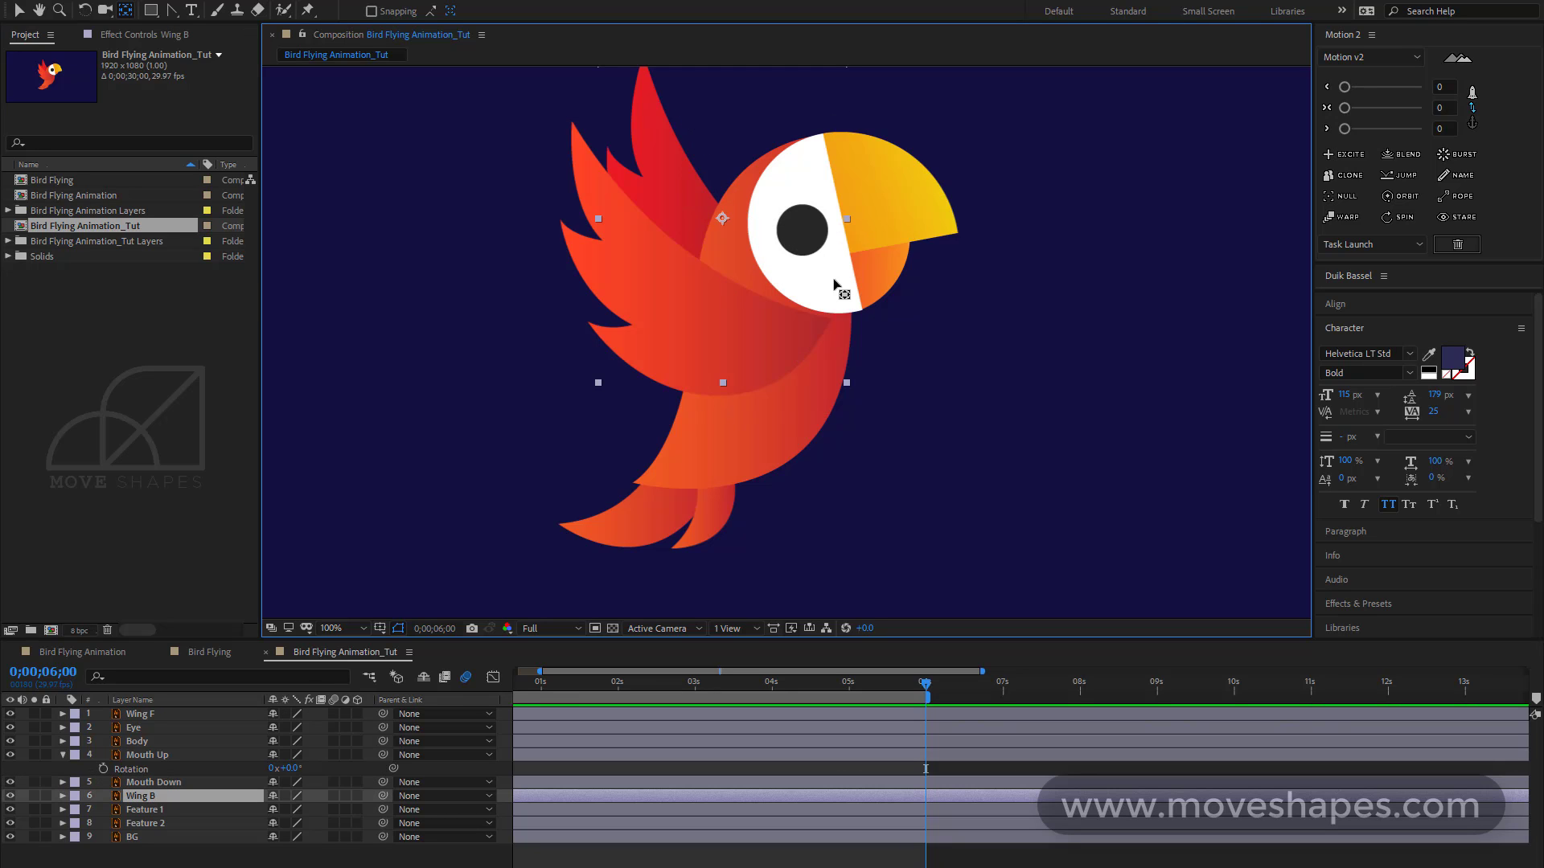
click(11, 742)
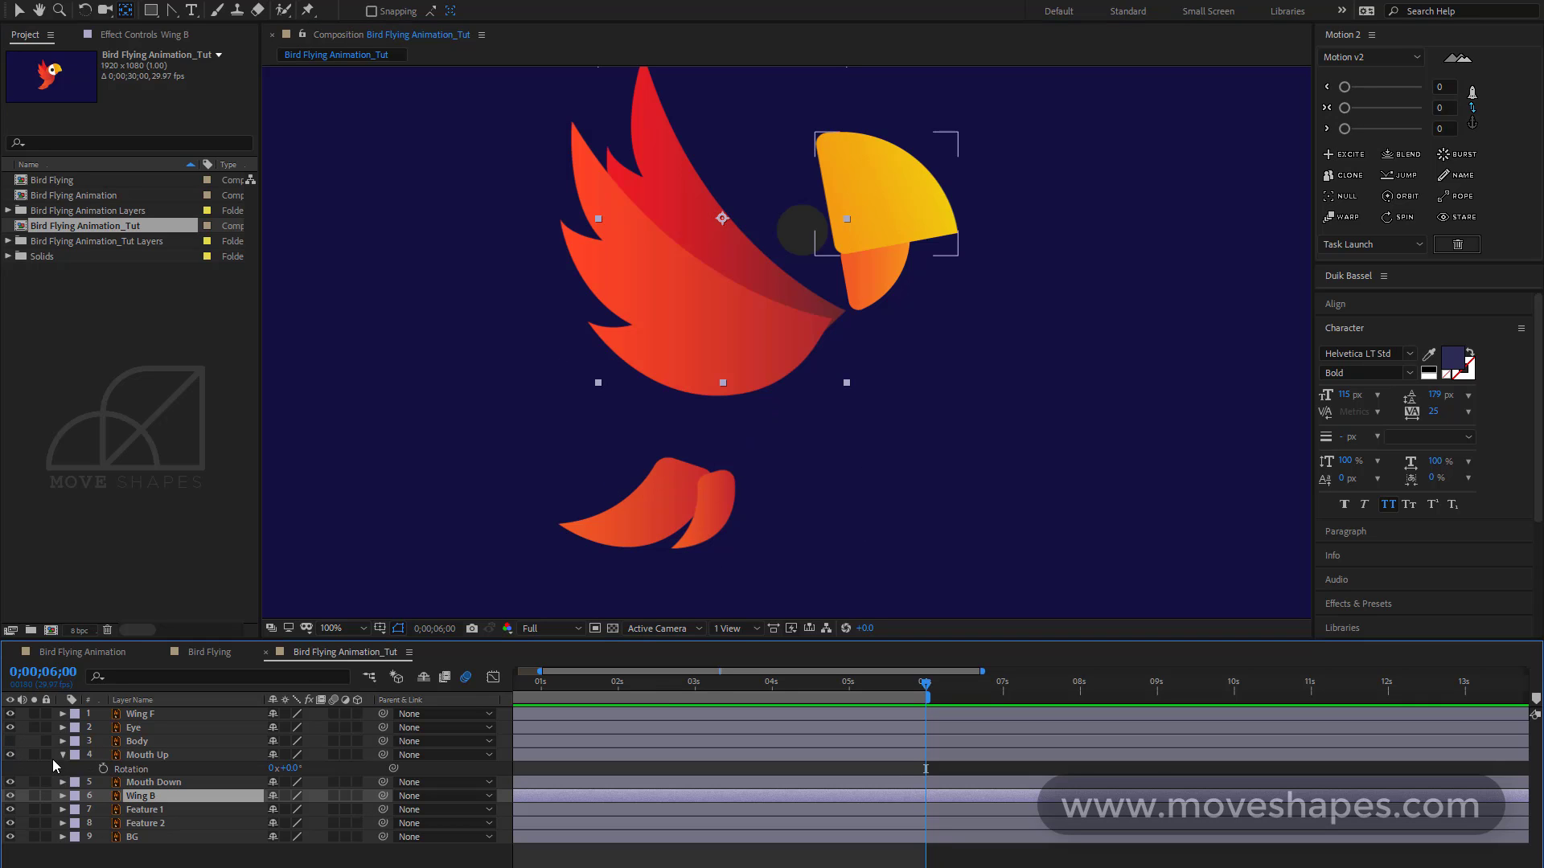
click(11, 714)
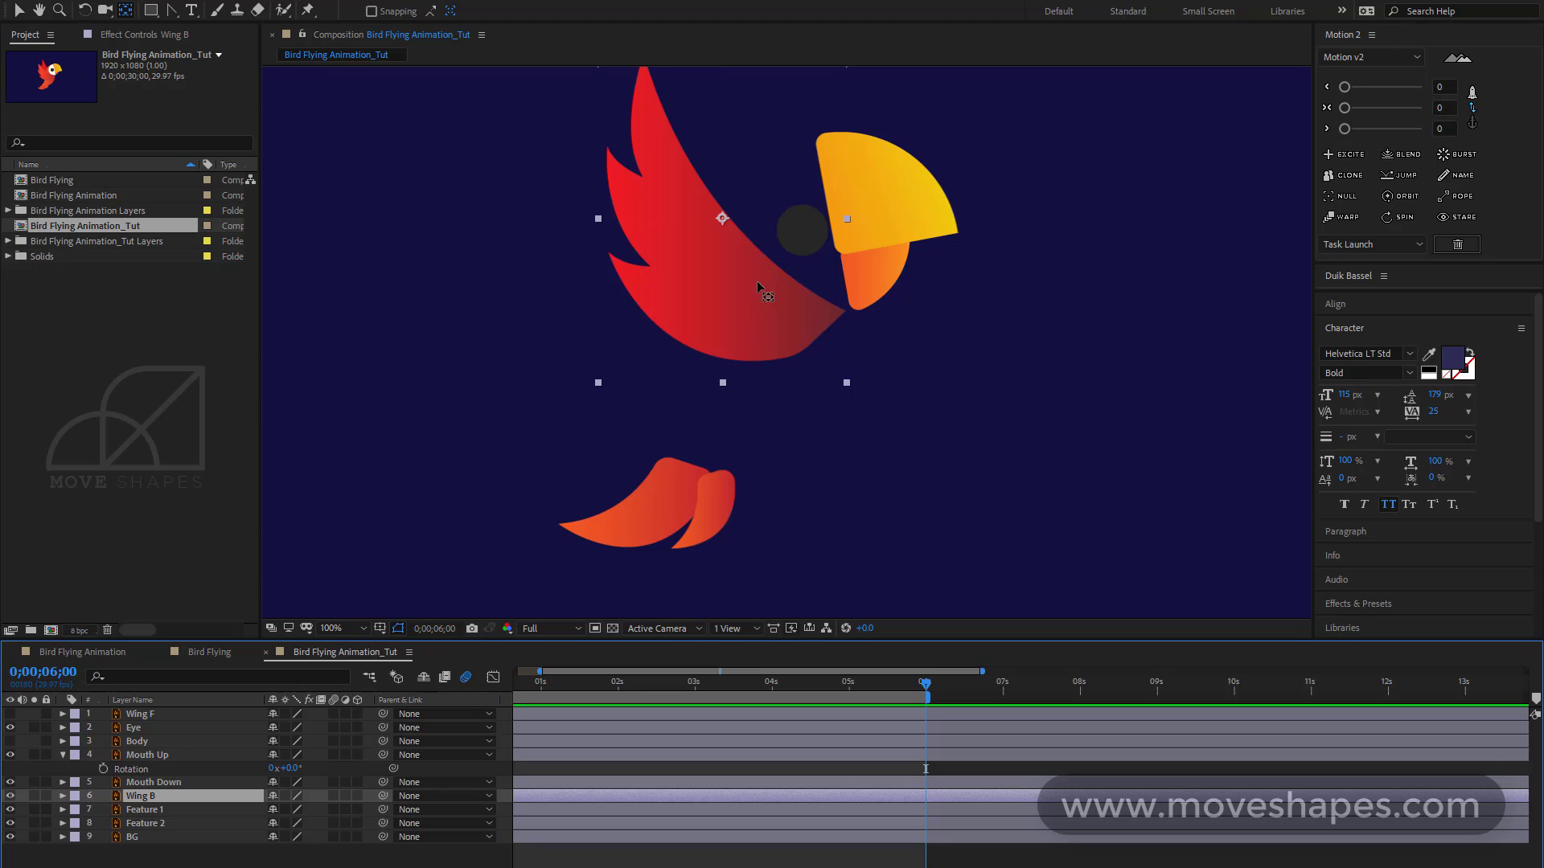
drag(723, 219, 806, 343)
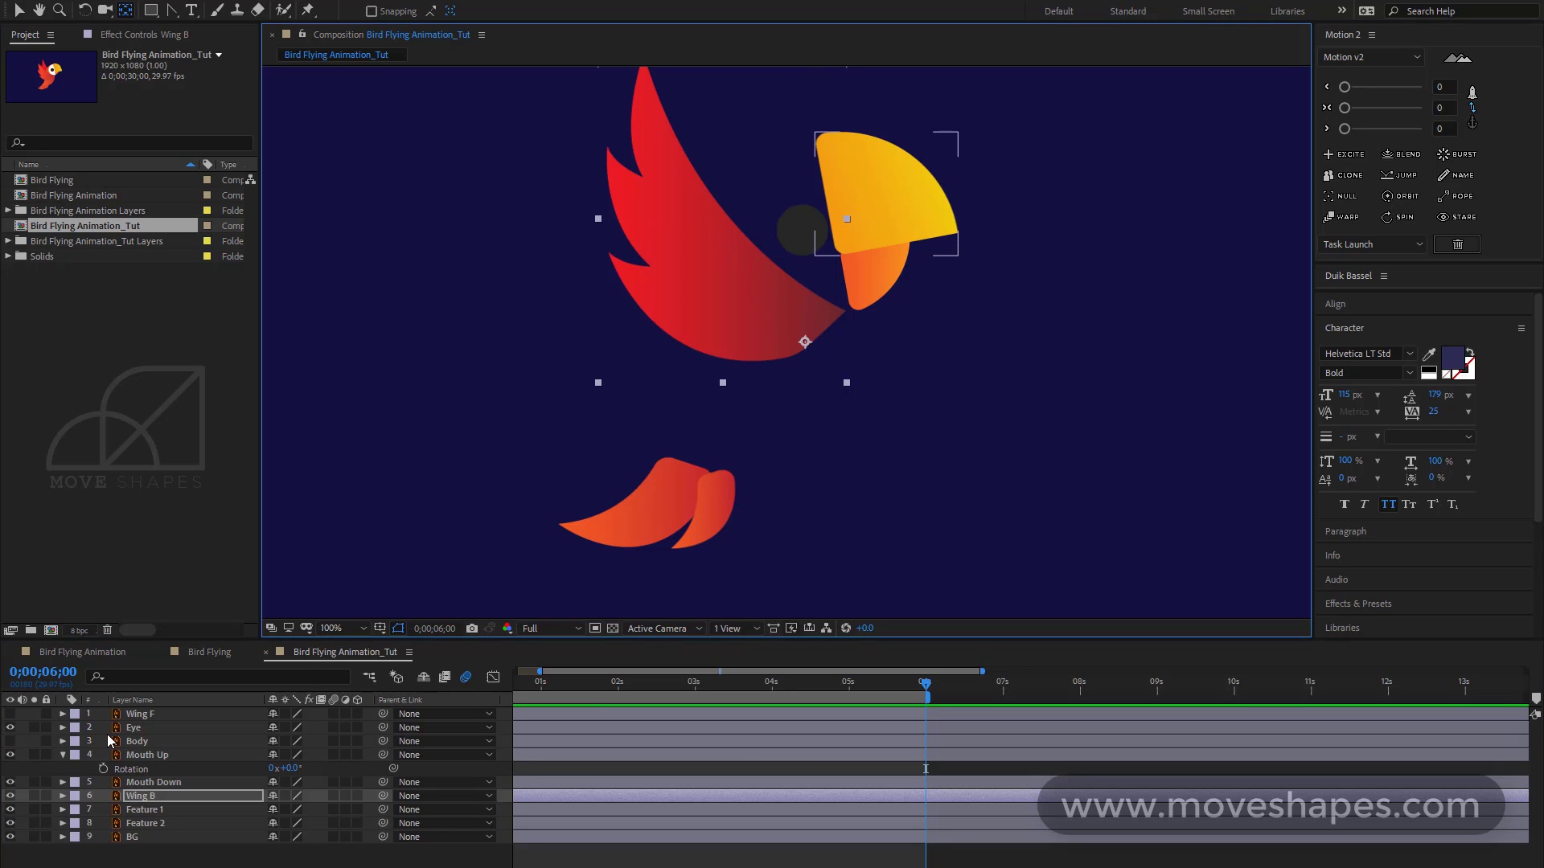
click(63, 755)
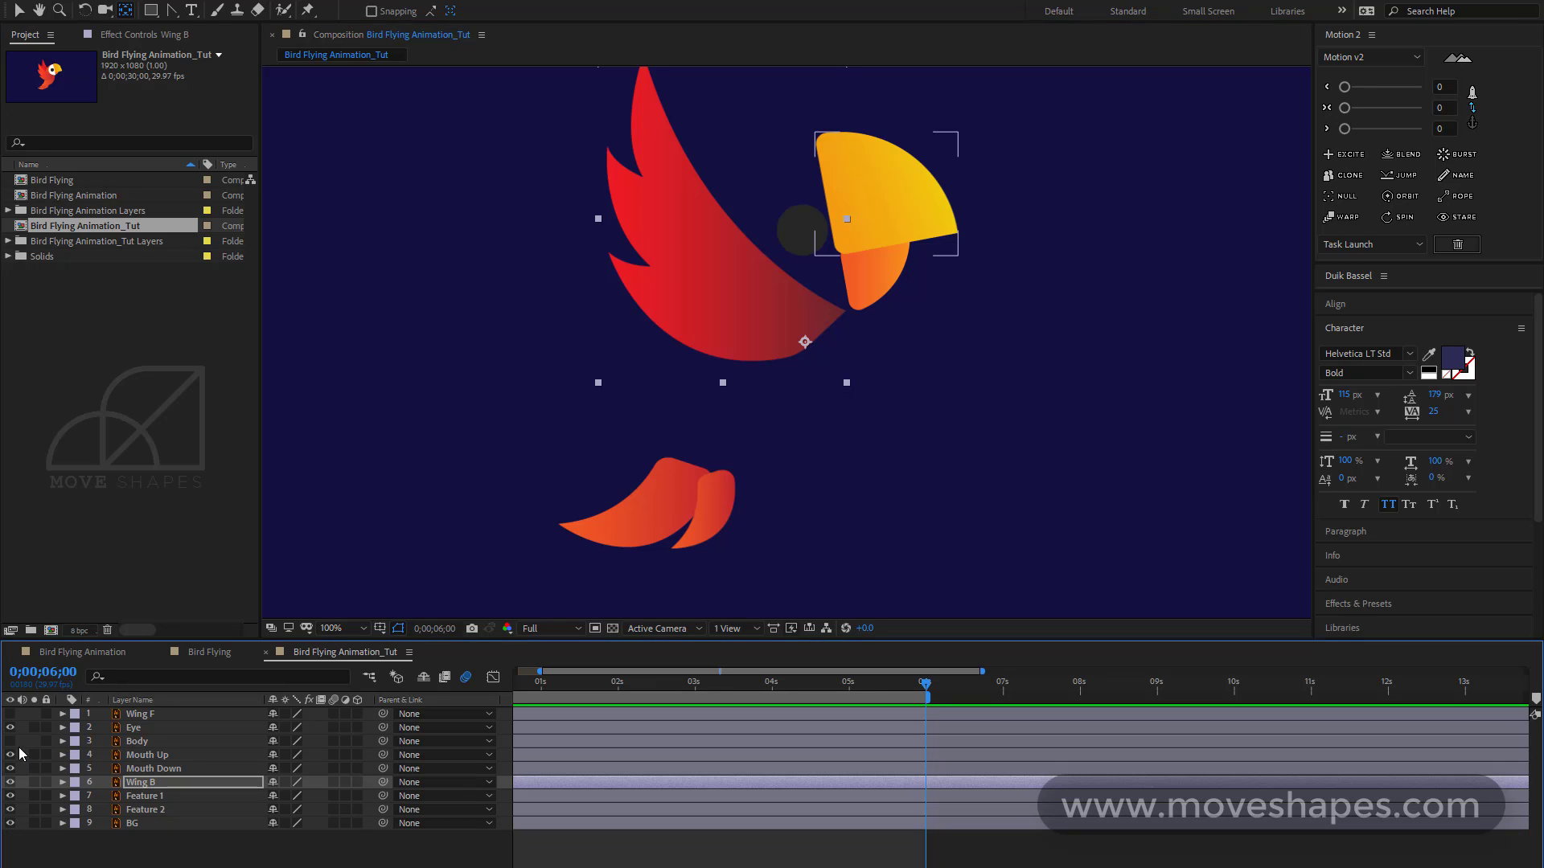
click(10, 741)
click(10, 714)
Move the anchor points of Feature 2 and Feature 1 to the base of each tail feather, where it meets the body
click(612, 518)
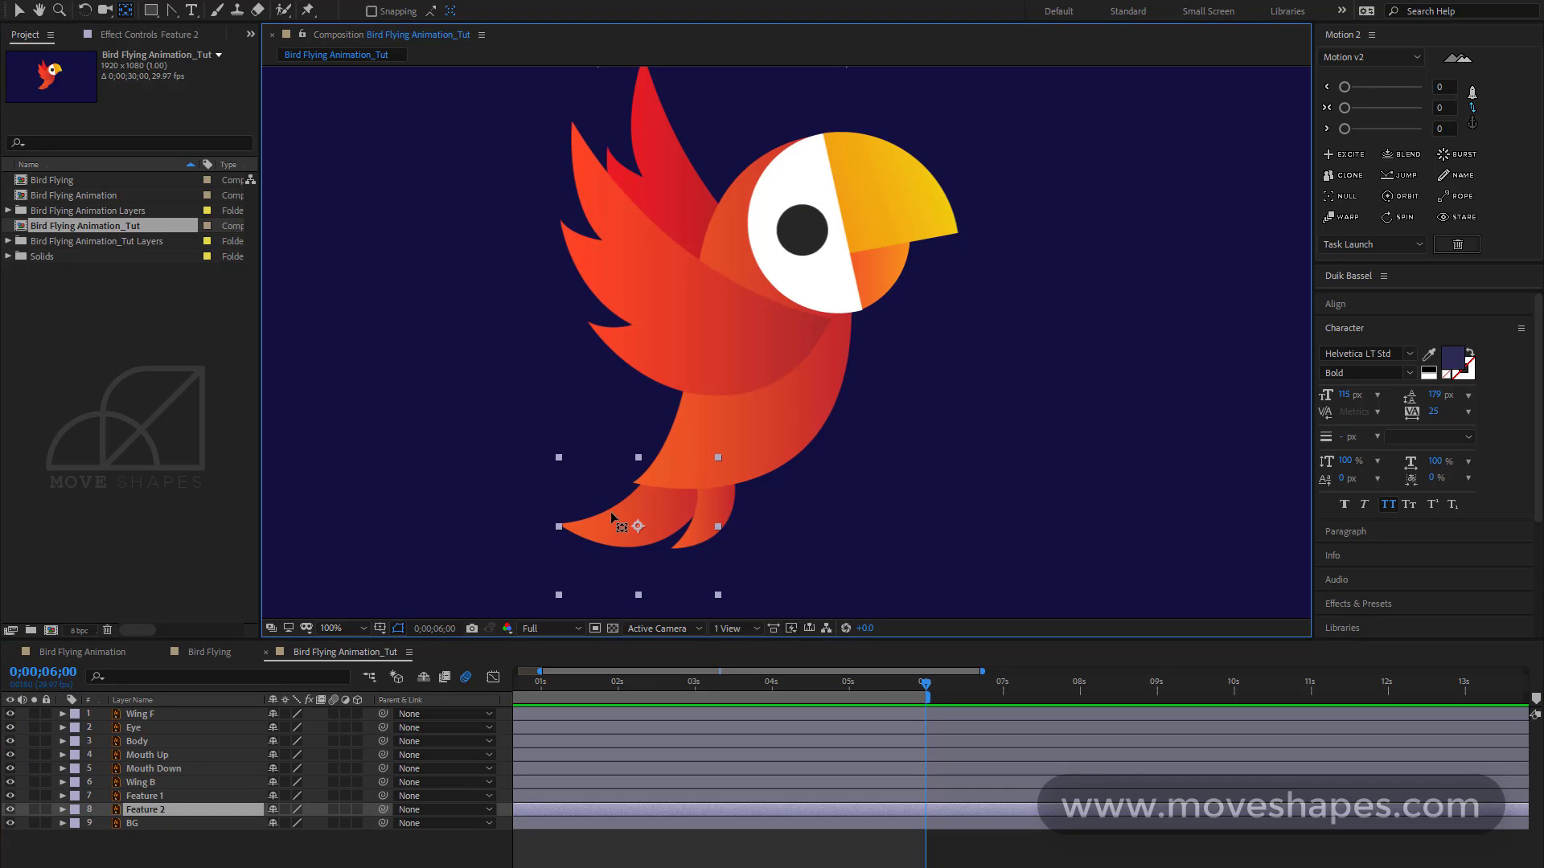
drag(638, 525, 675, 472)
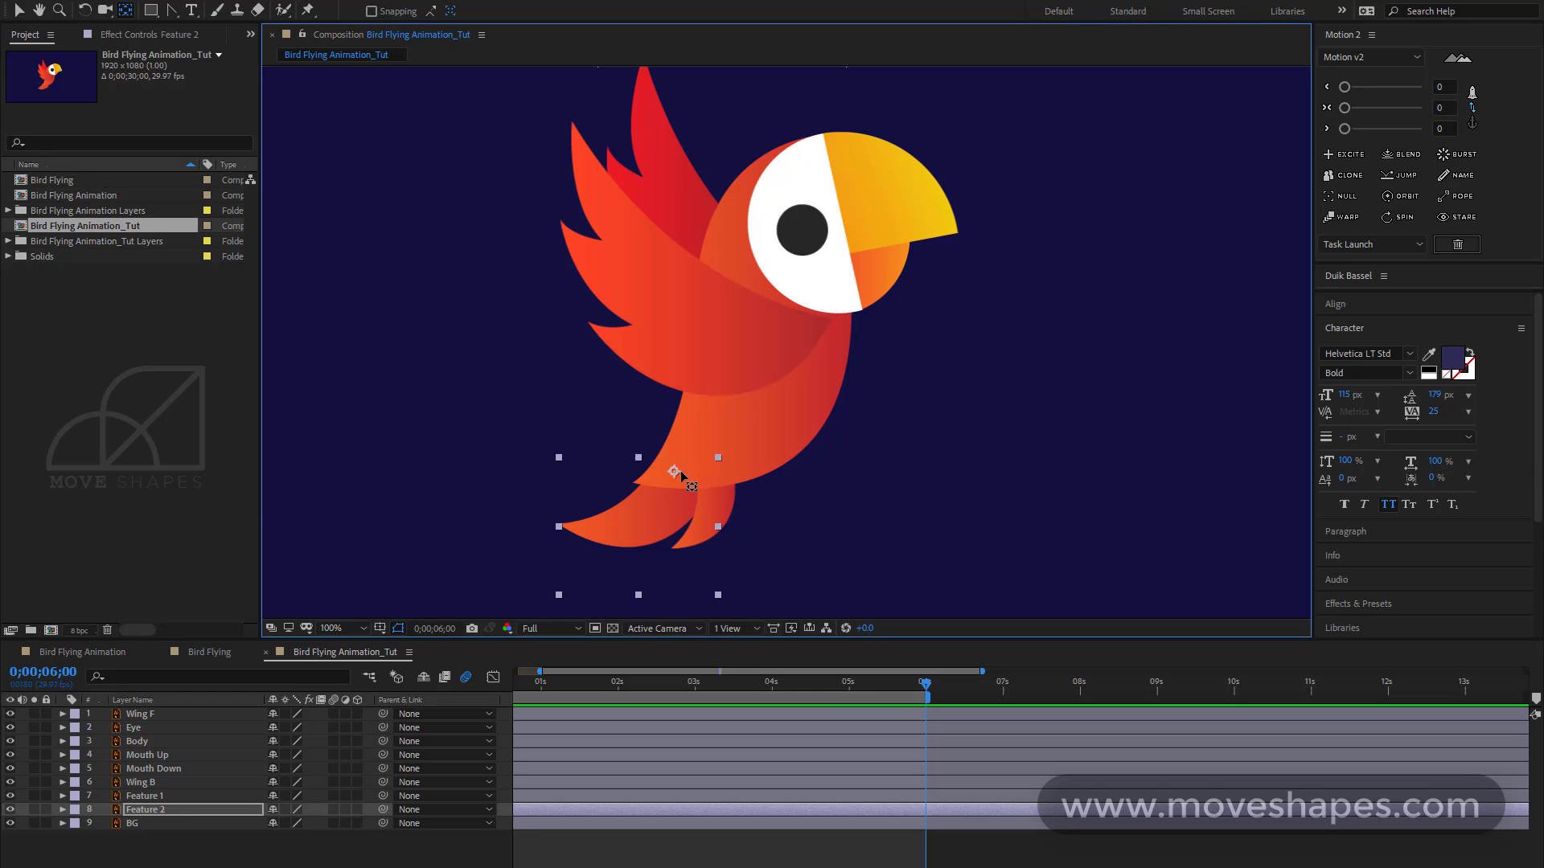
click(755, 534)
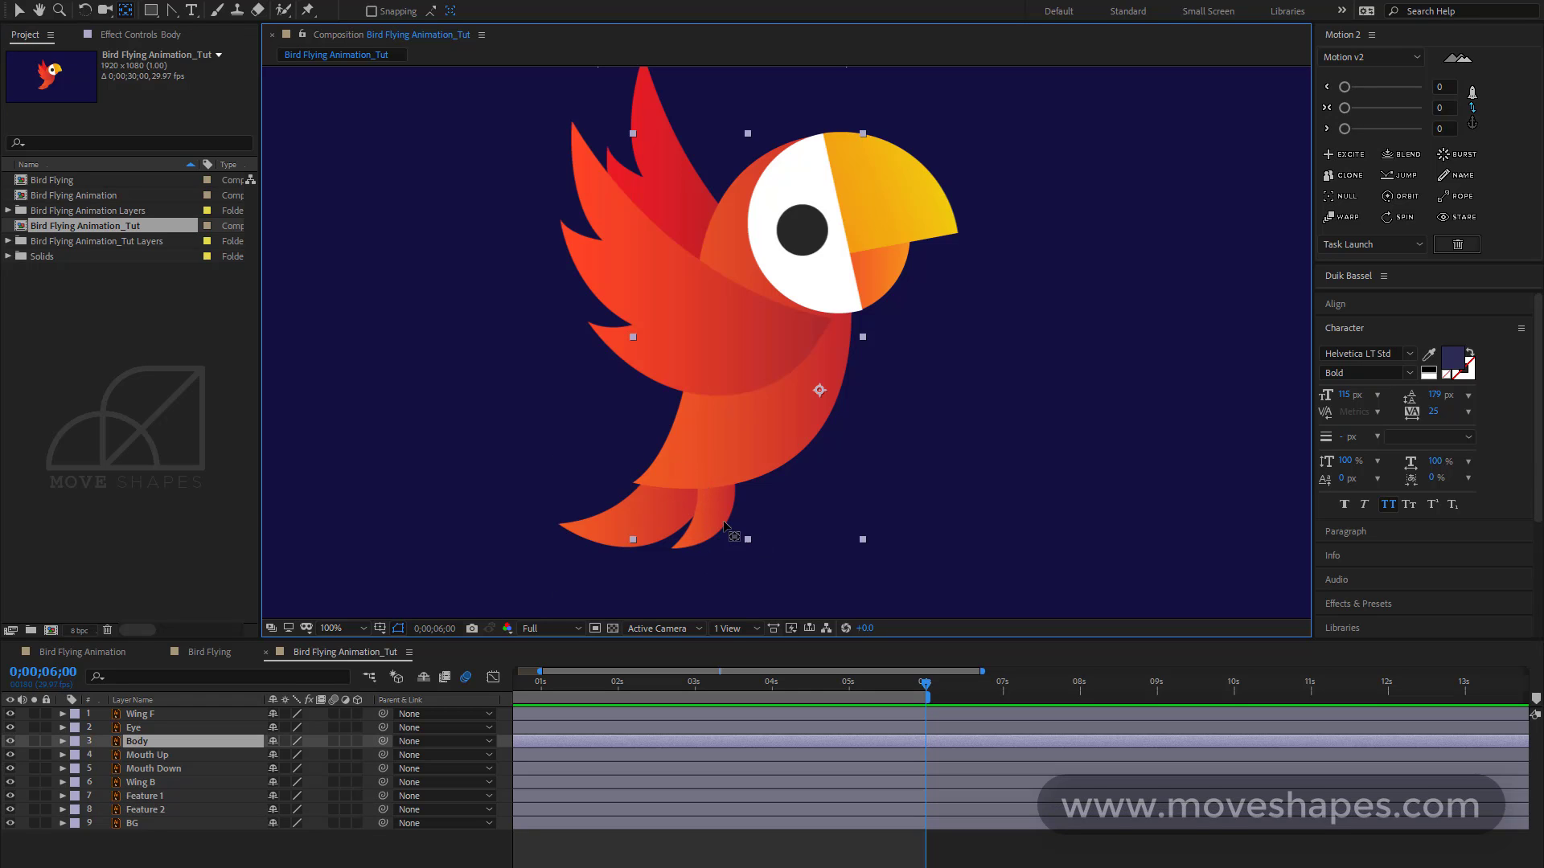
click(704, 522)
drag(705, 513, 706, 509)
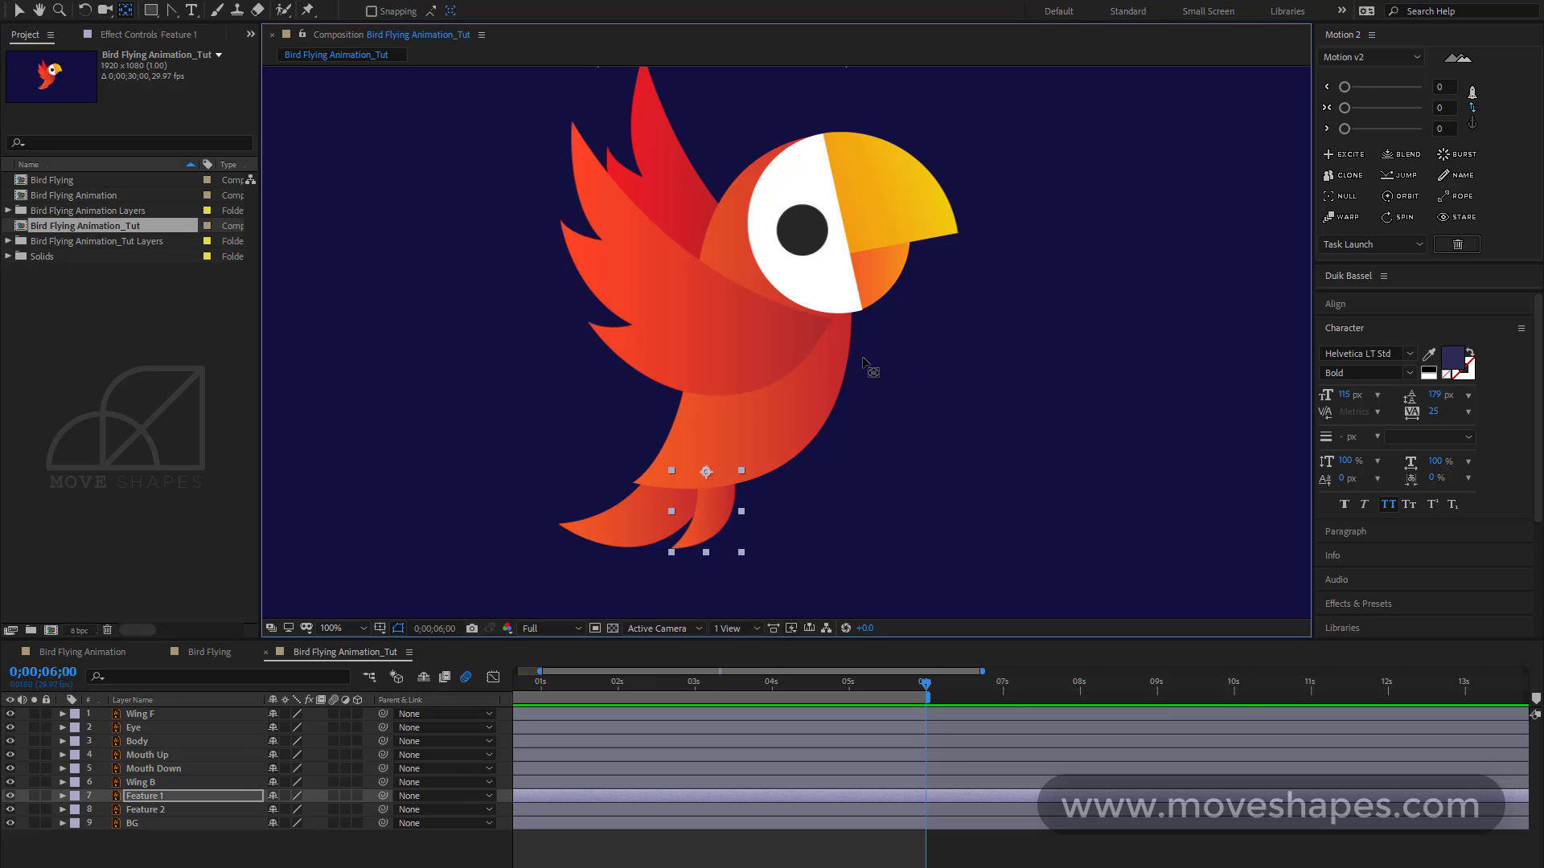
Return to the Selection tool and lock the BG layer so the background cannot be selected
click(24, 12)
click(1148, 302)
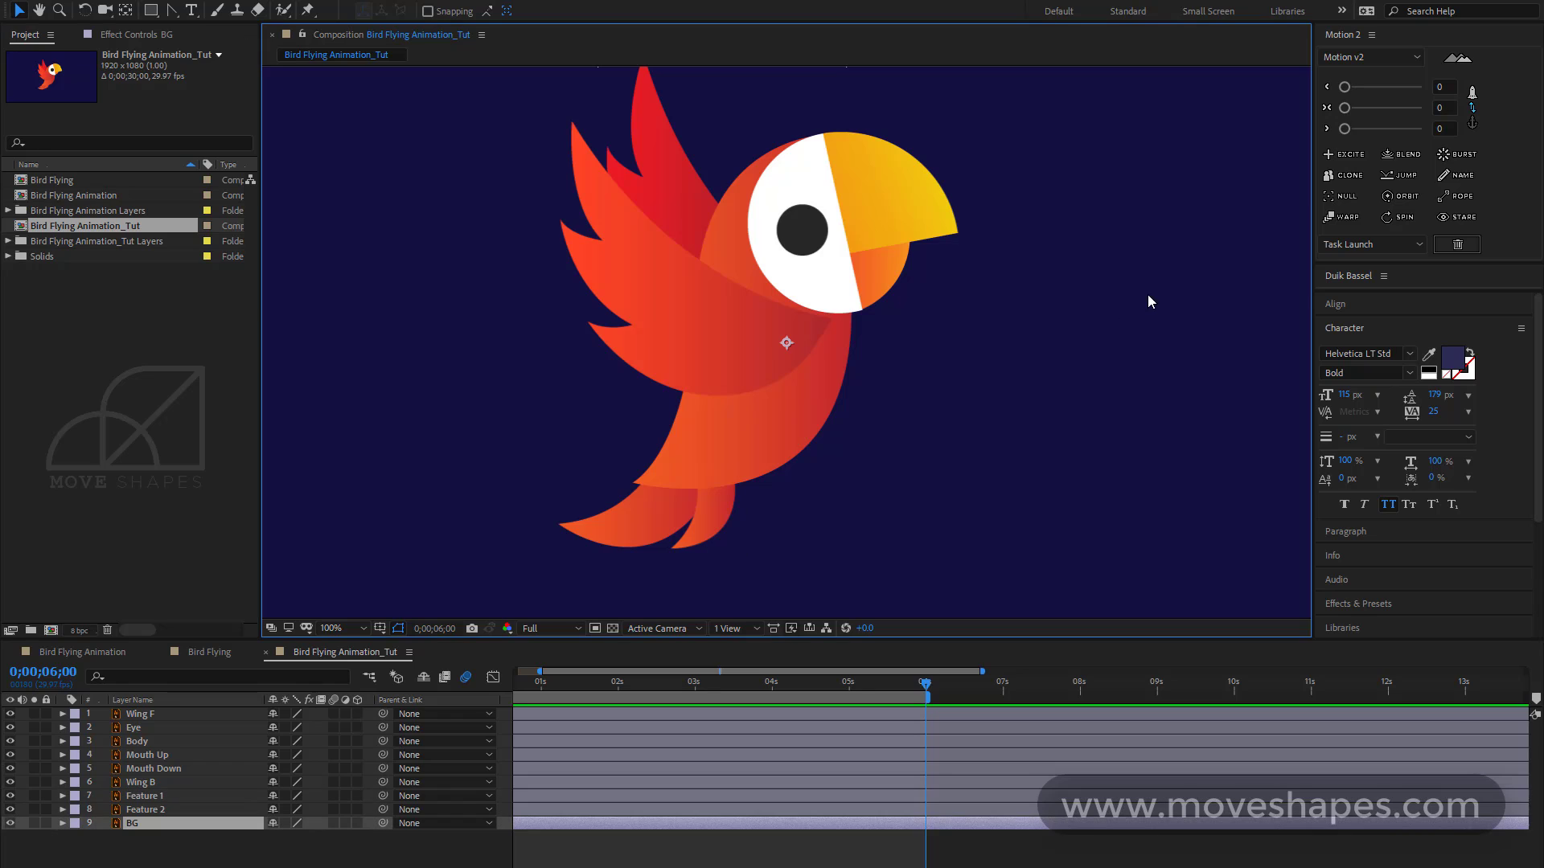
scroll(1102, 336, down, 2)
click(1228, 296)
scroll(1113, 318, up, 2)
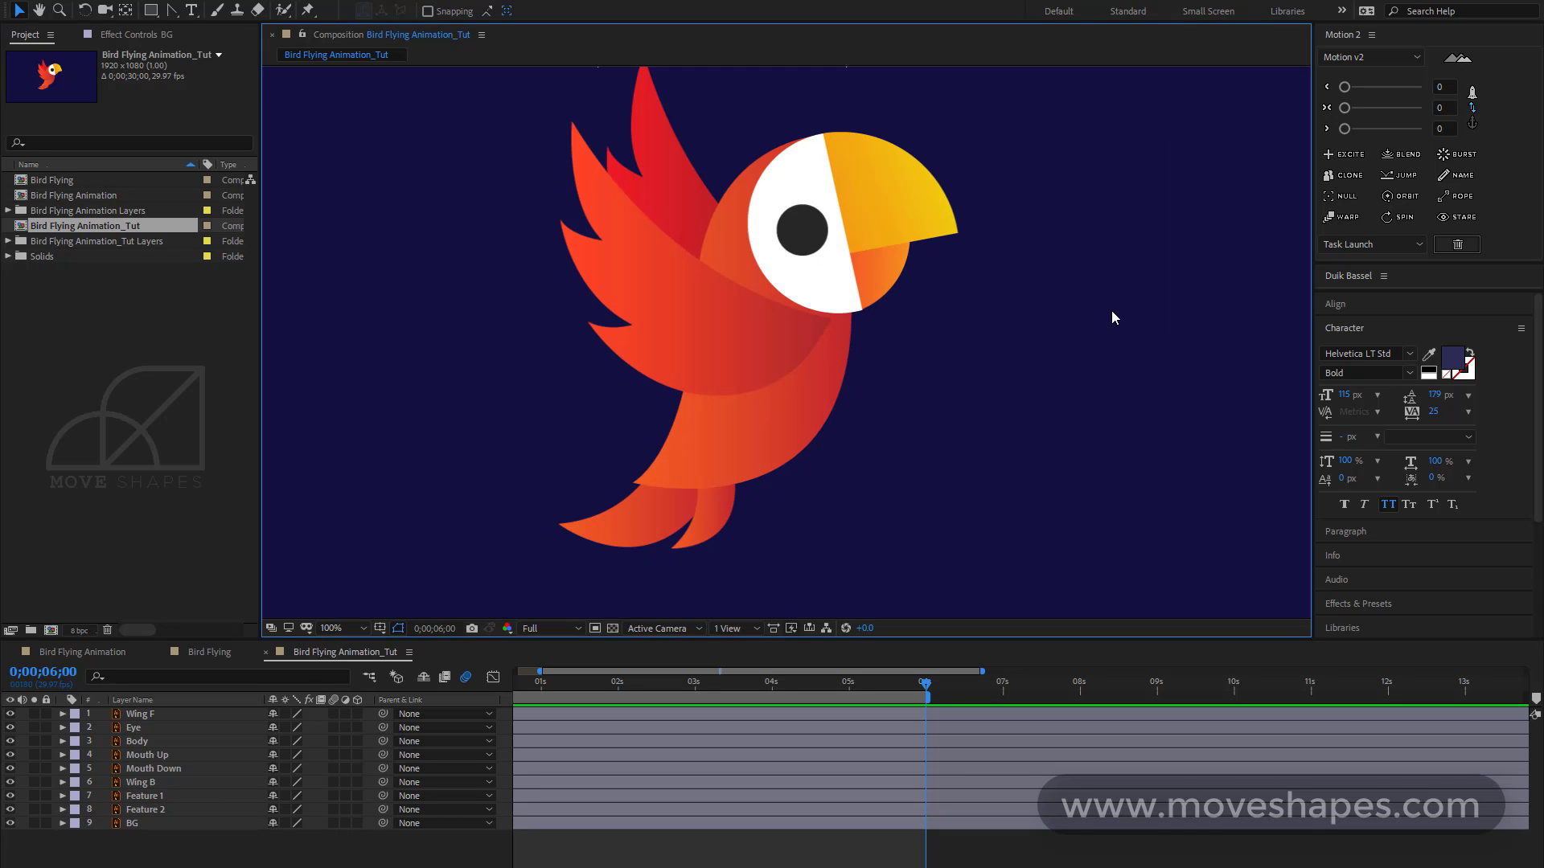
click(46, 822)
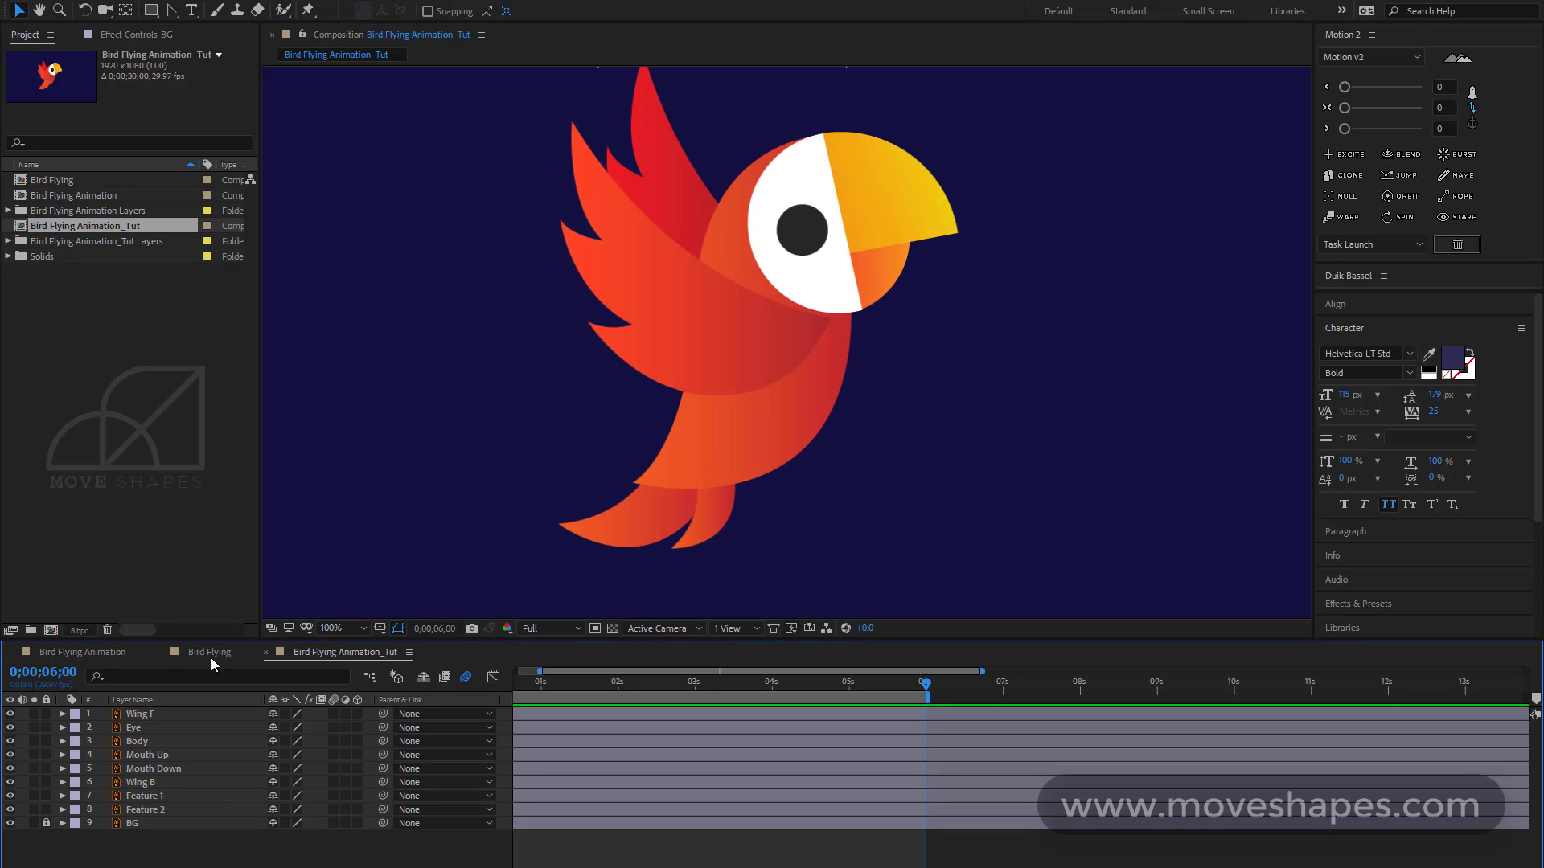
Enlarge the timeline area and parent the Wing F layer to the Body layer
drag(704, 643, 697, 601)
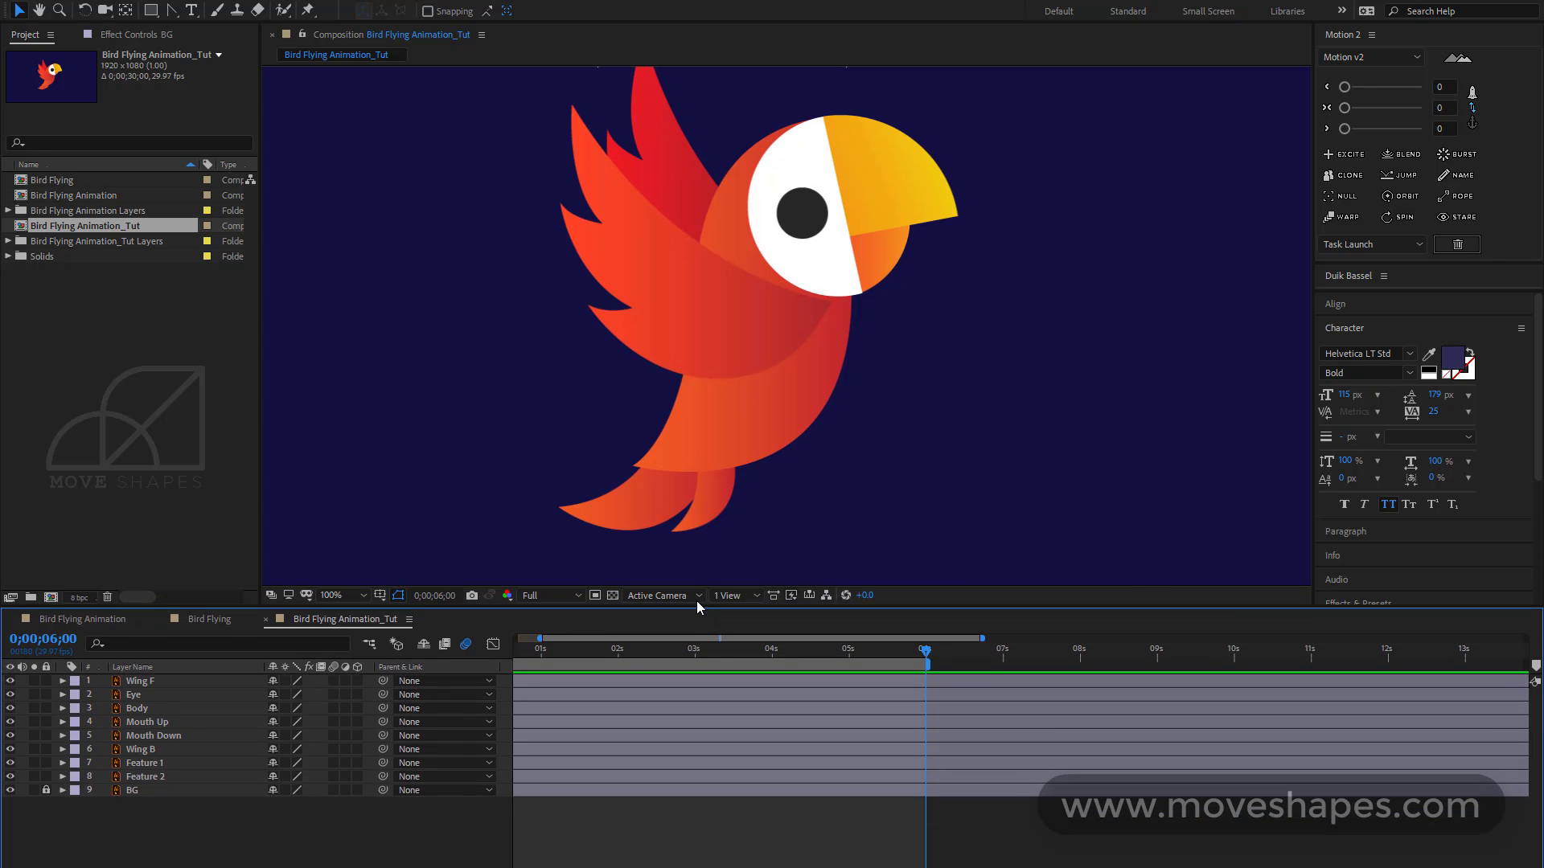
key(space)
drag(1203, 170, 1206, 185)
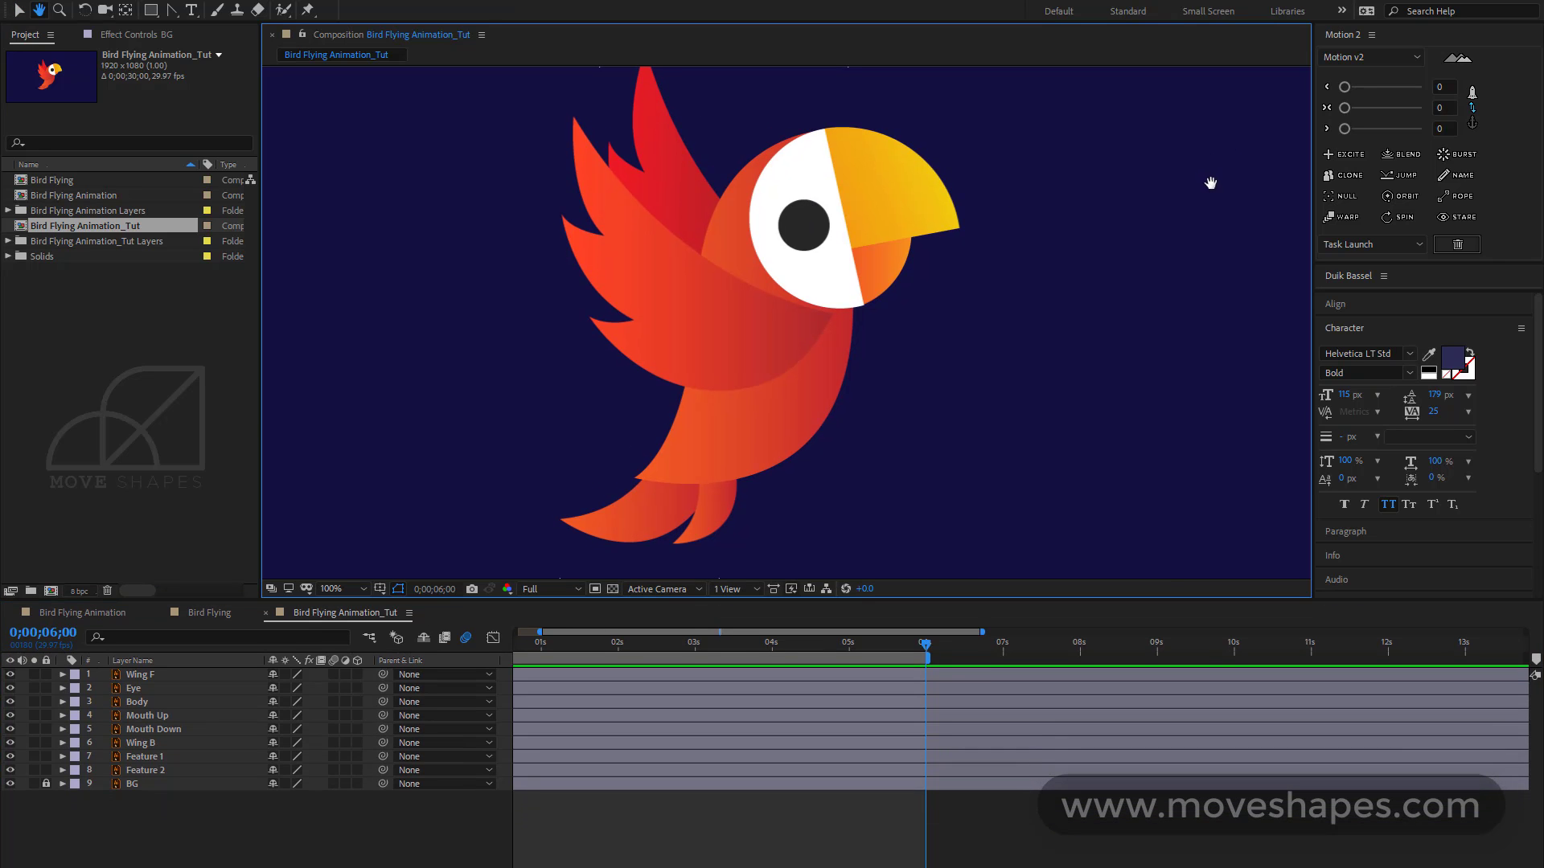
click(729, 348)
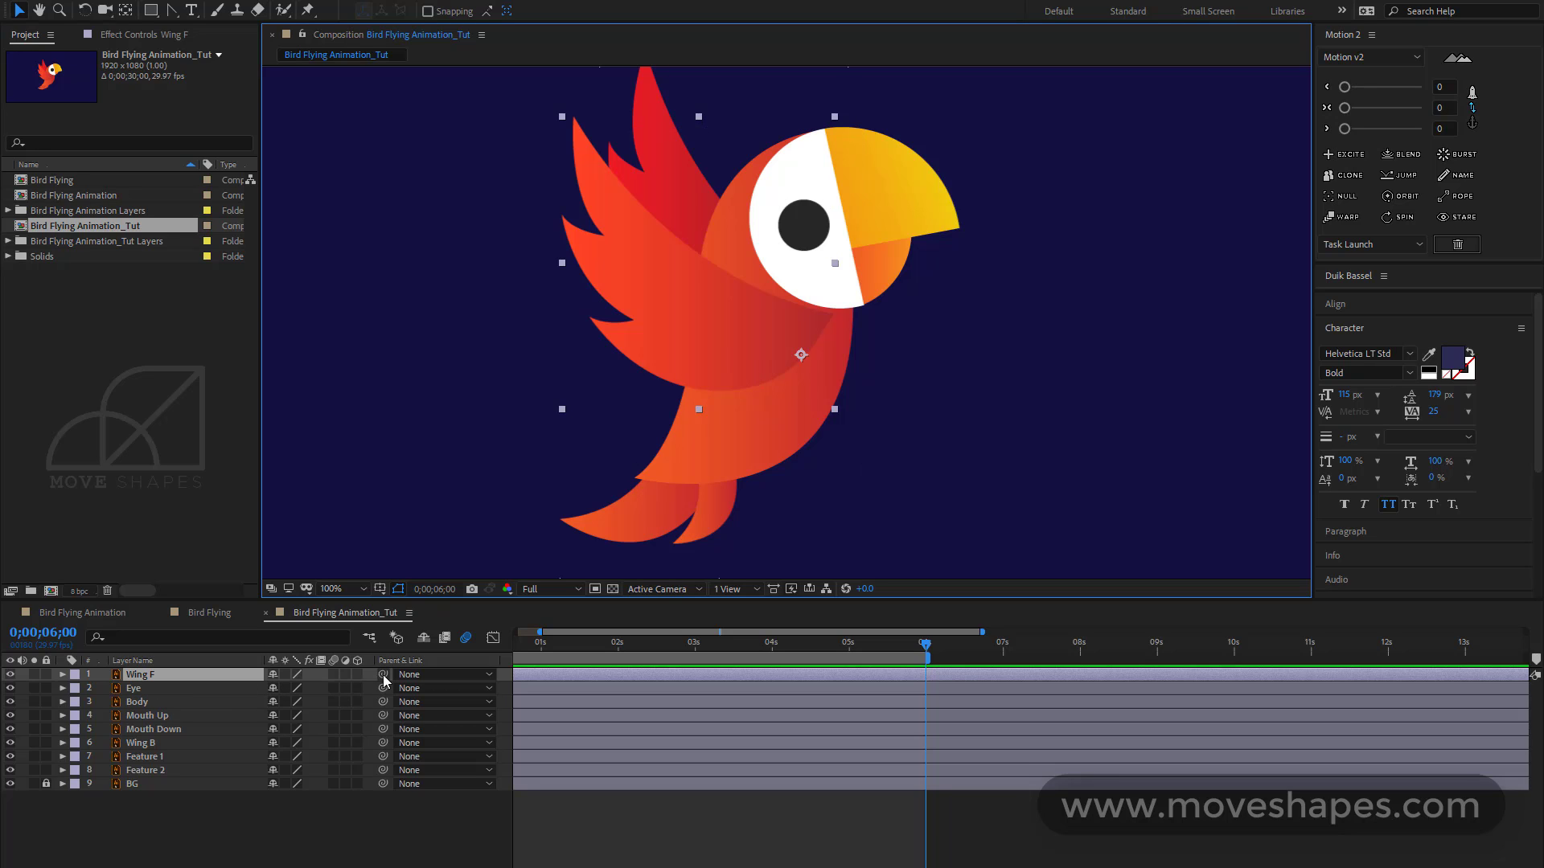
drag(383, 674, 143, 705)
click(143, 706)
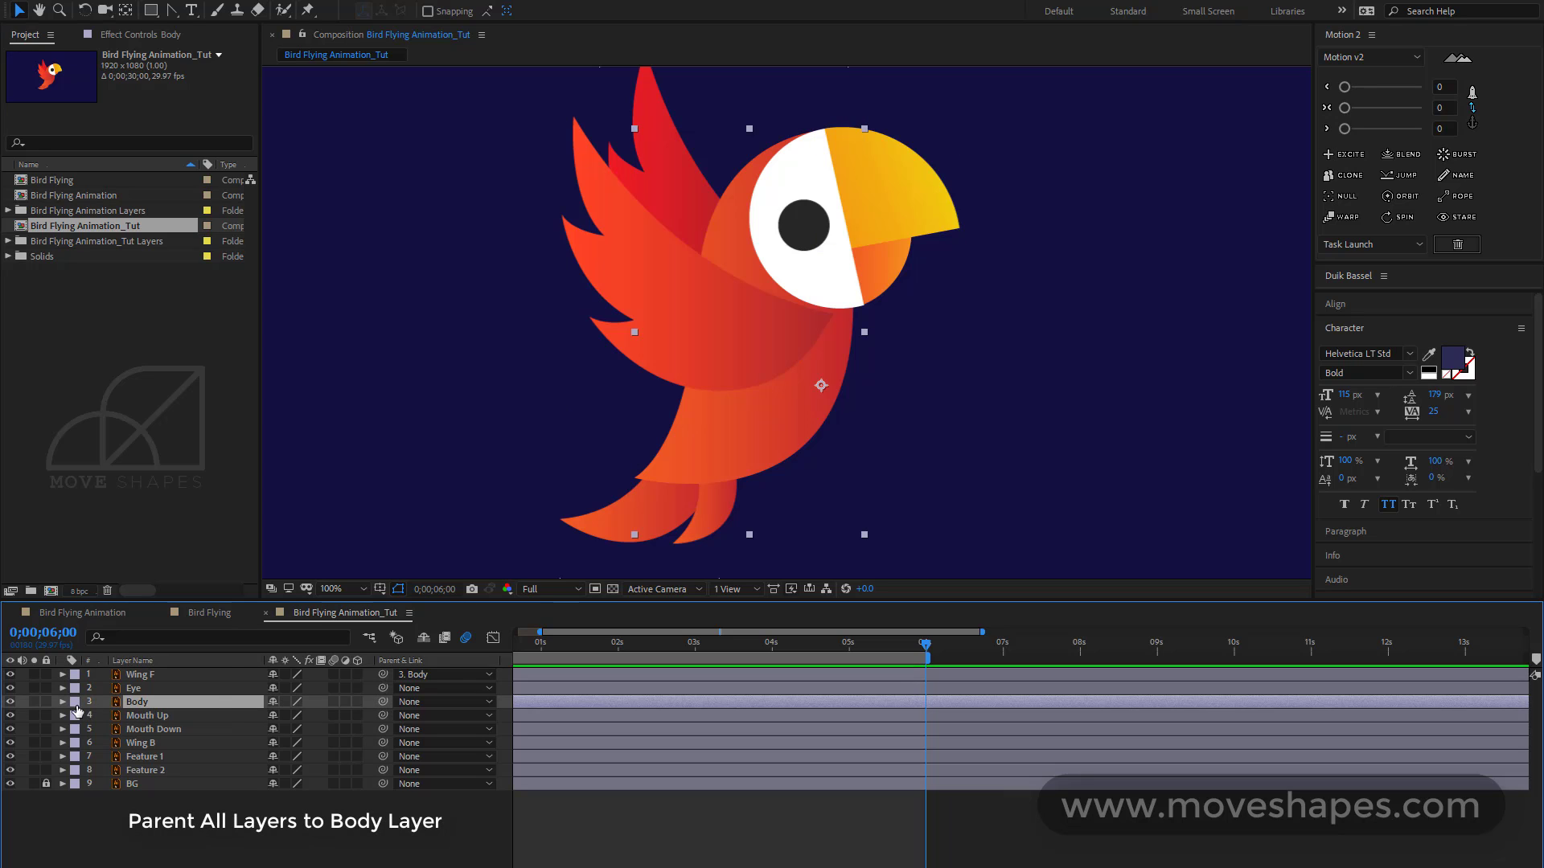
Set the Body layer's label color to Red and parent the Eye layer to Body
click(77, 706)
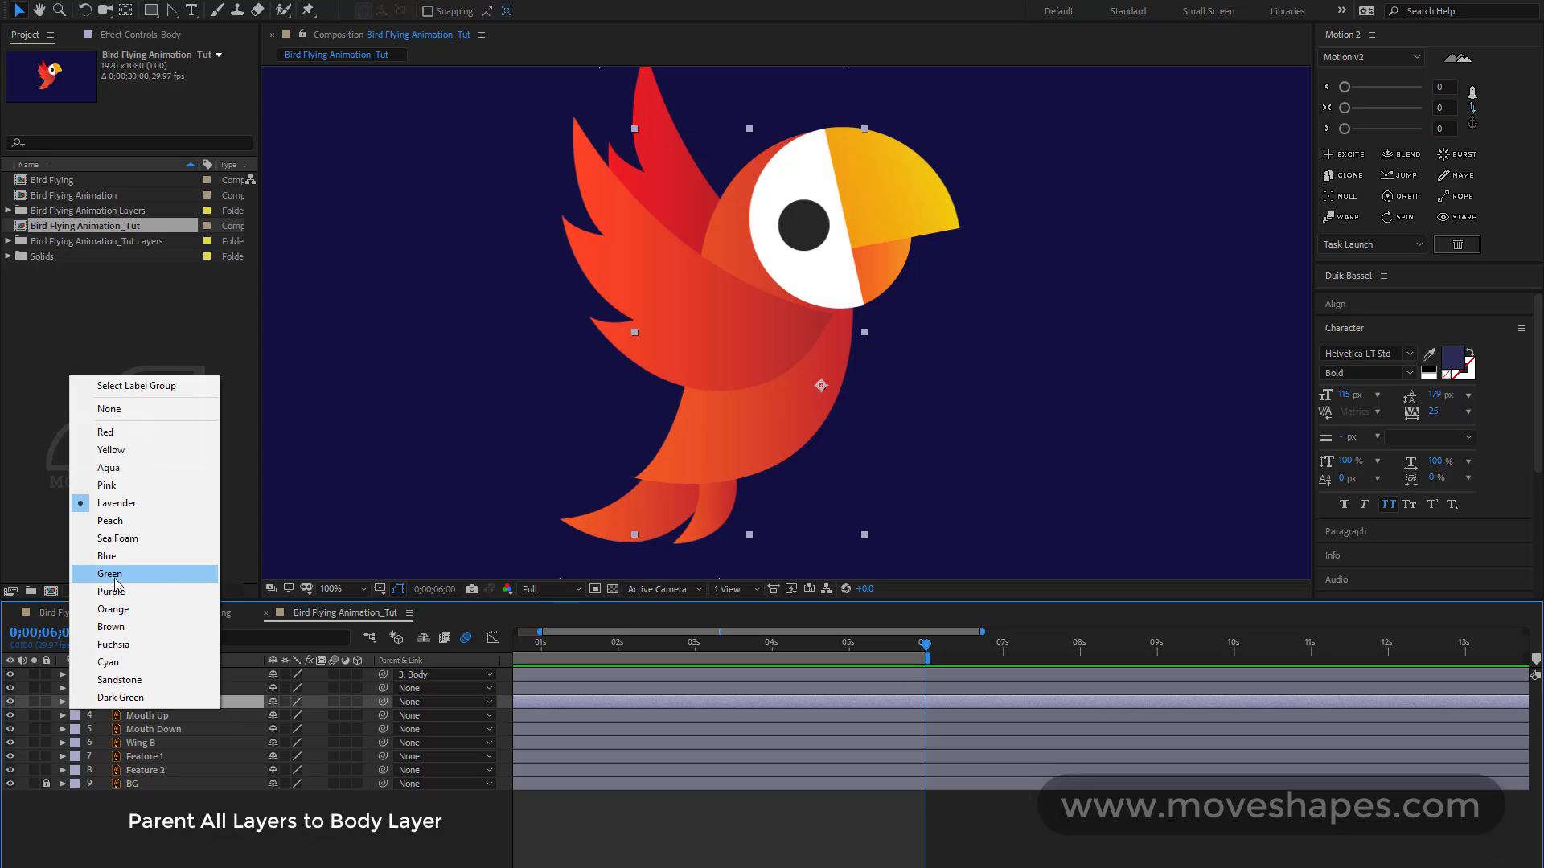
click(108, 432)
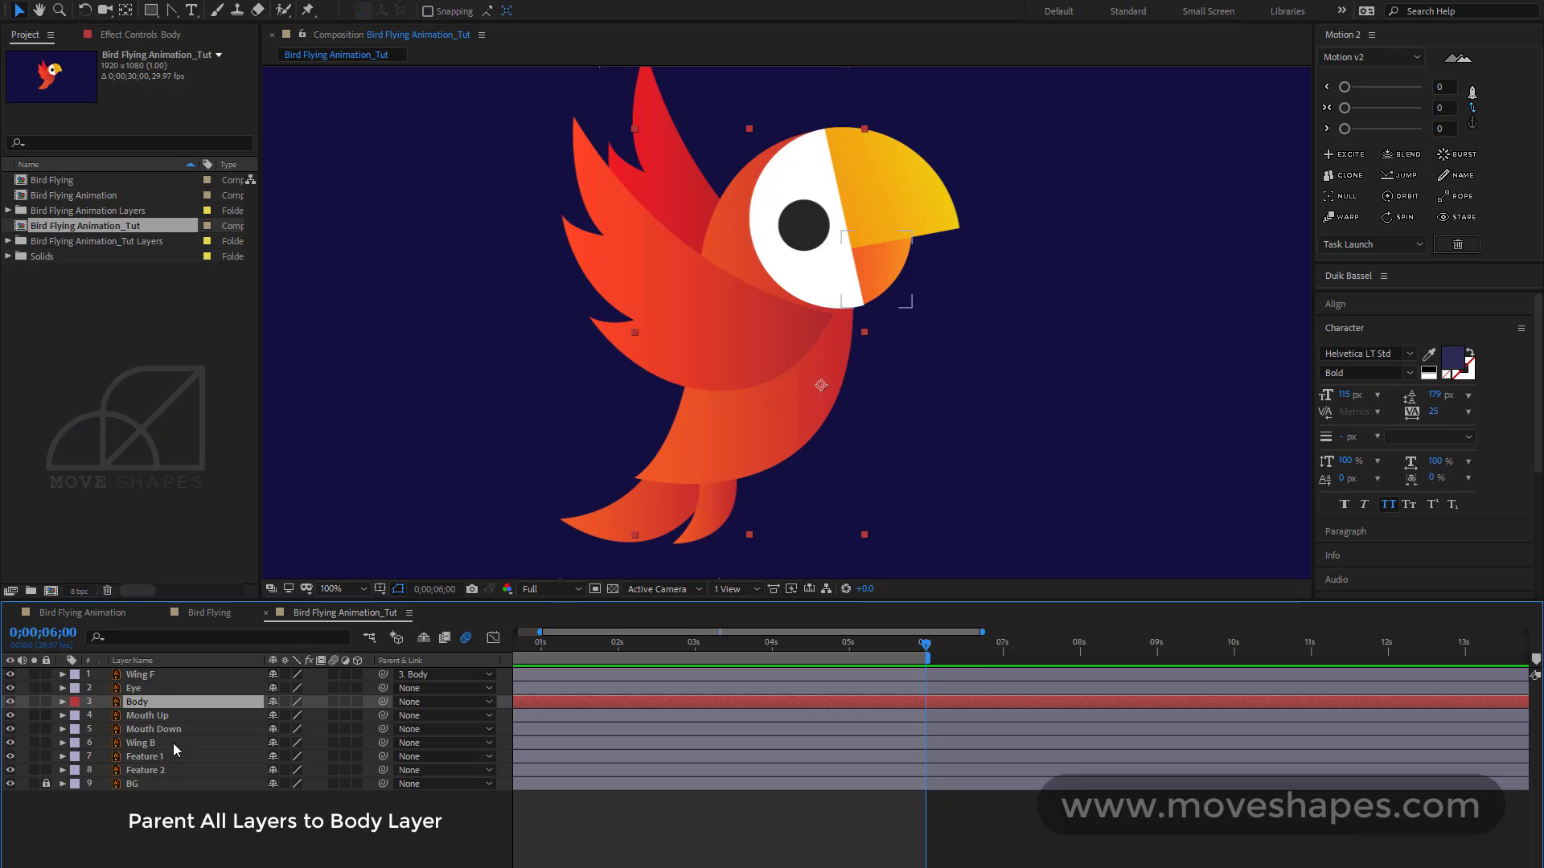
click(138, 690)
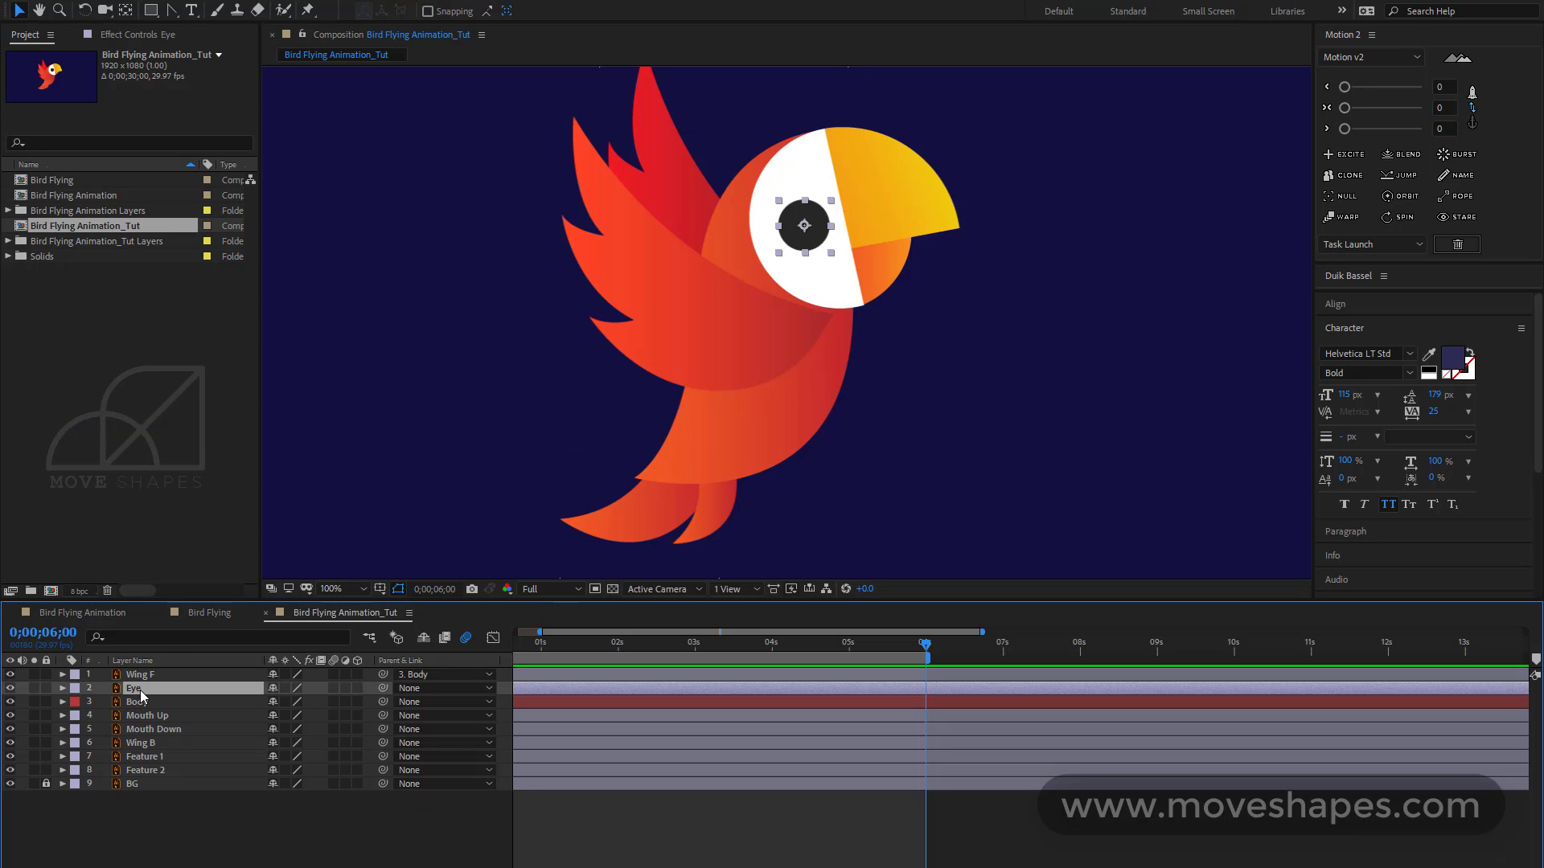
drag(383, 688, 158, 704)
Parent Mouth Up, Mouth Down, Wing B, Feature 1 and Feature 2 to the Body layer together
click(153, 717)
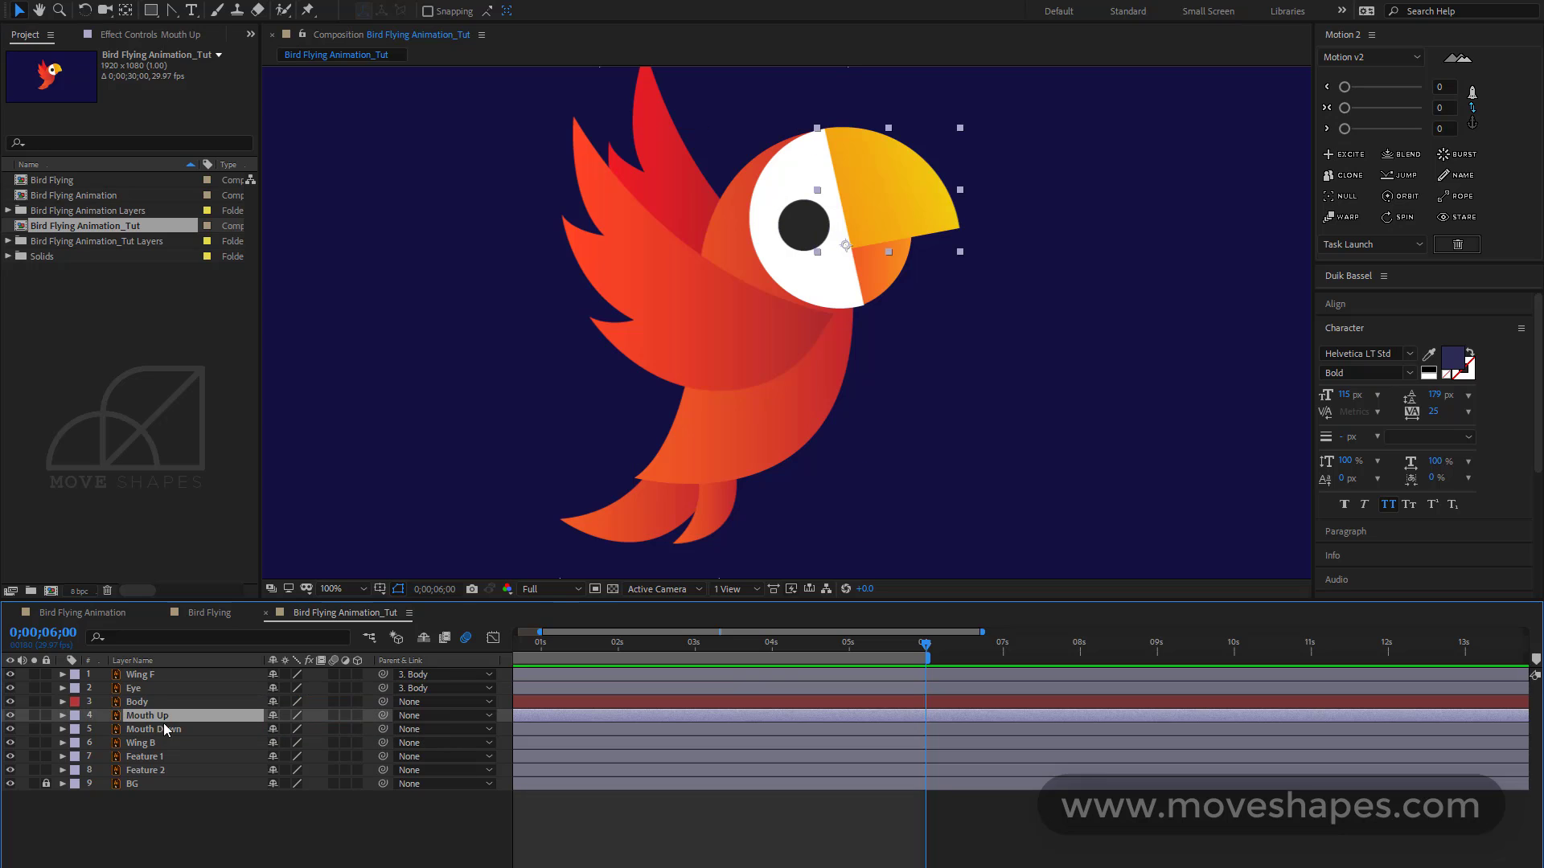
shift+click(147, 771)
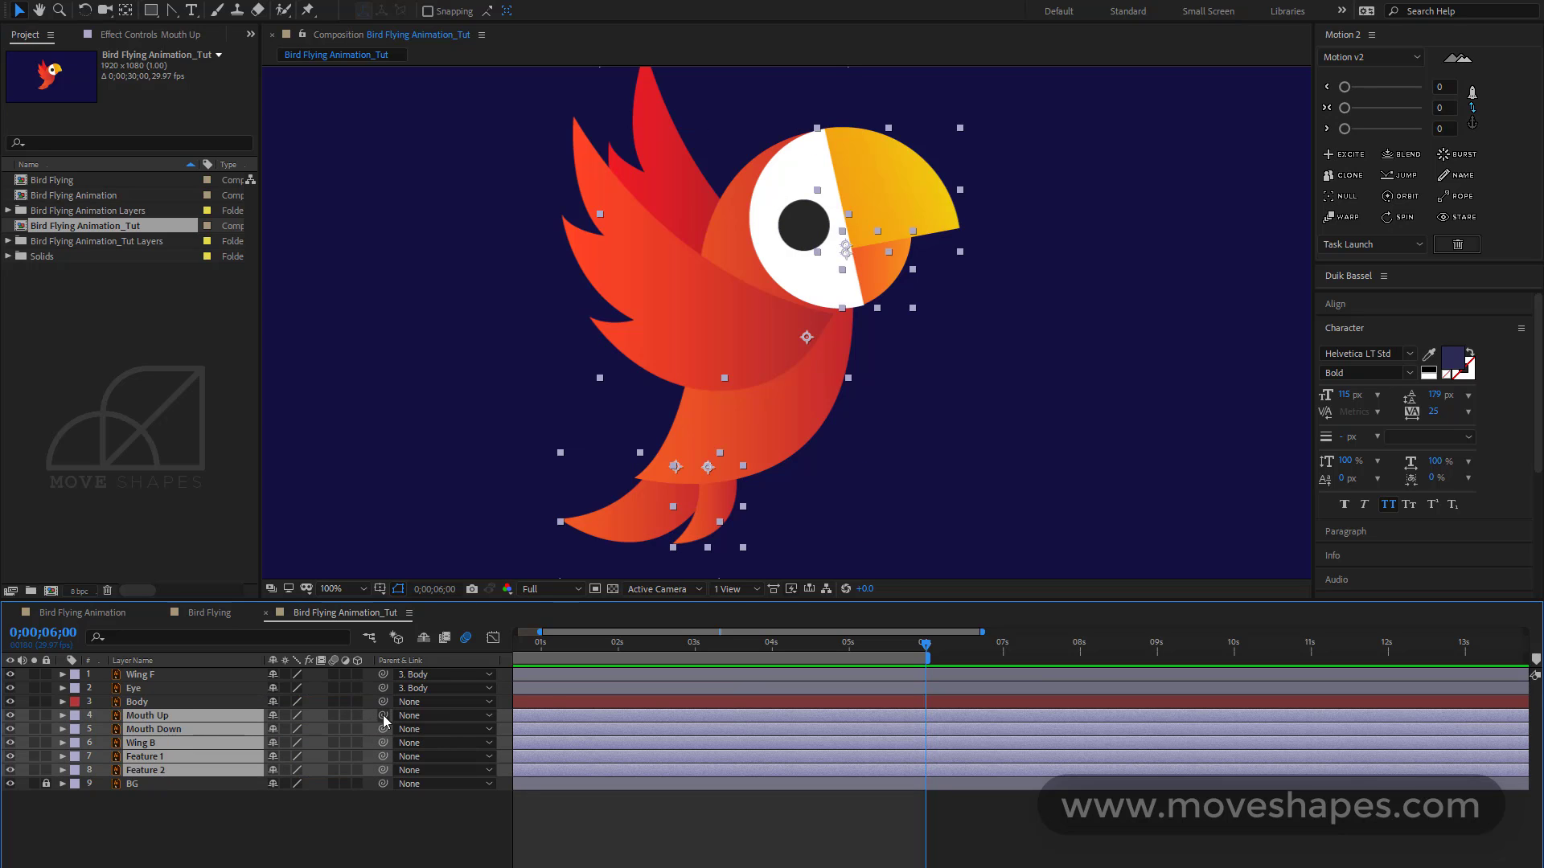
drag(384, 719, 144, 704)
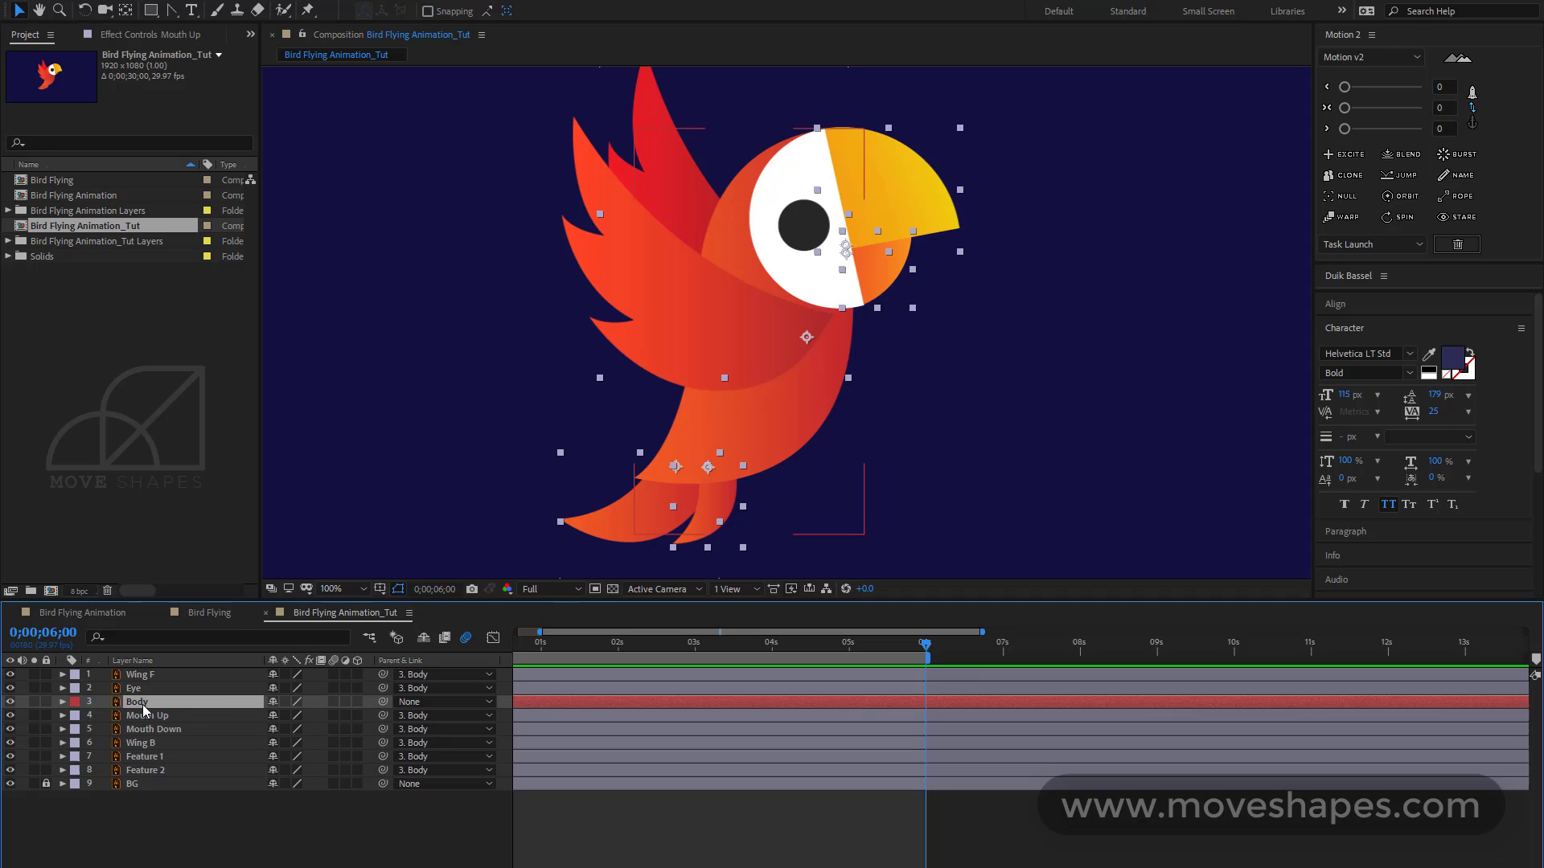
Go to the start of the timeline, test the parenting by moving the Body layer, and undo the move
click(181, 703)
key(Home)
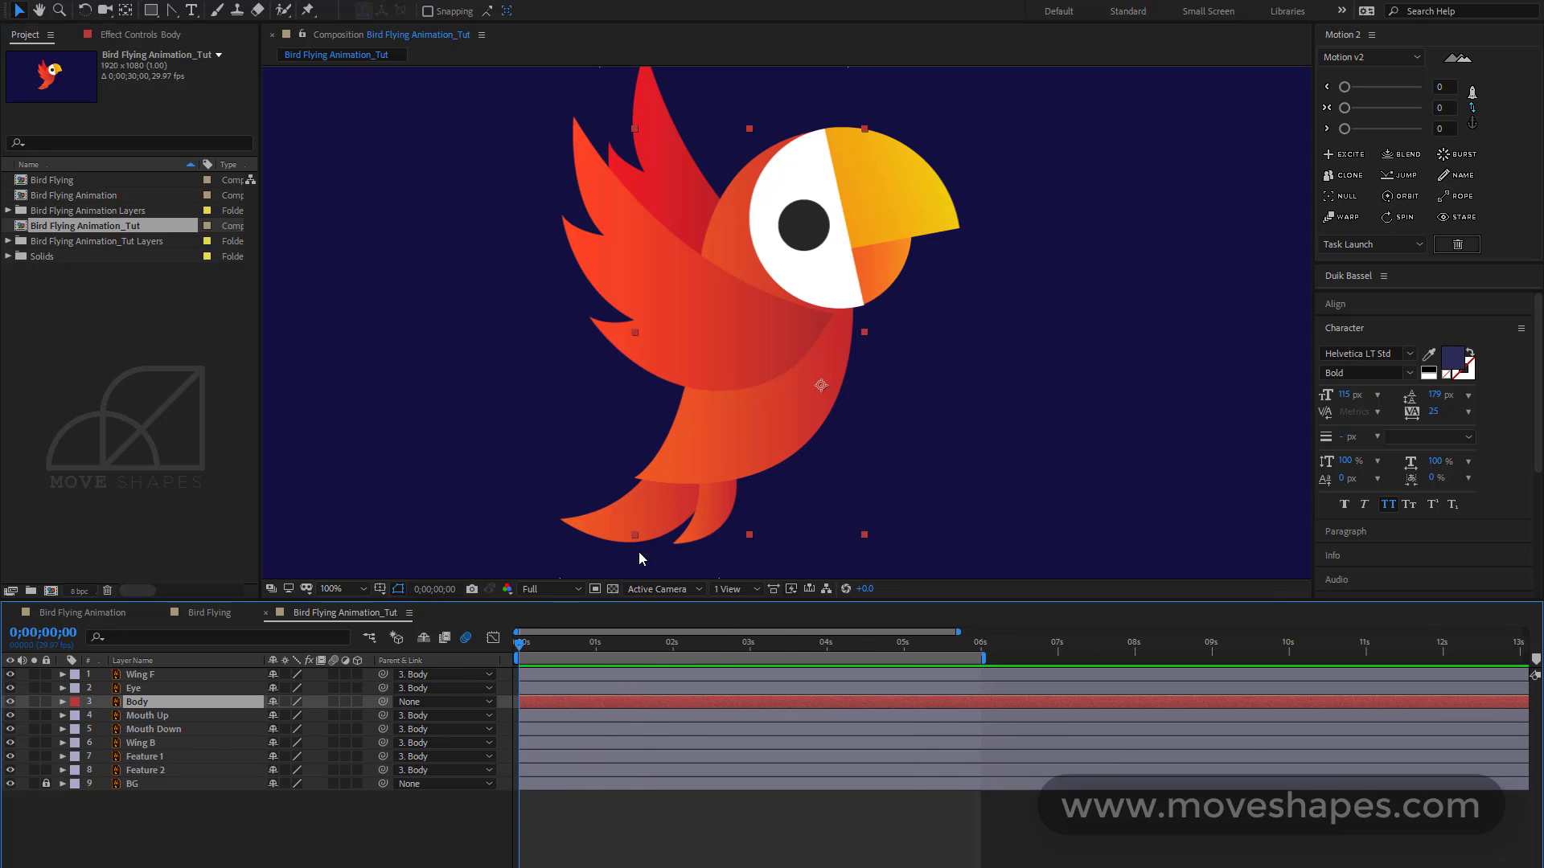
drag(820, 388, 798, 454)
key(ctrl+z)
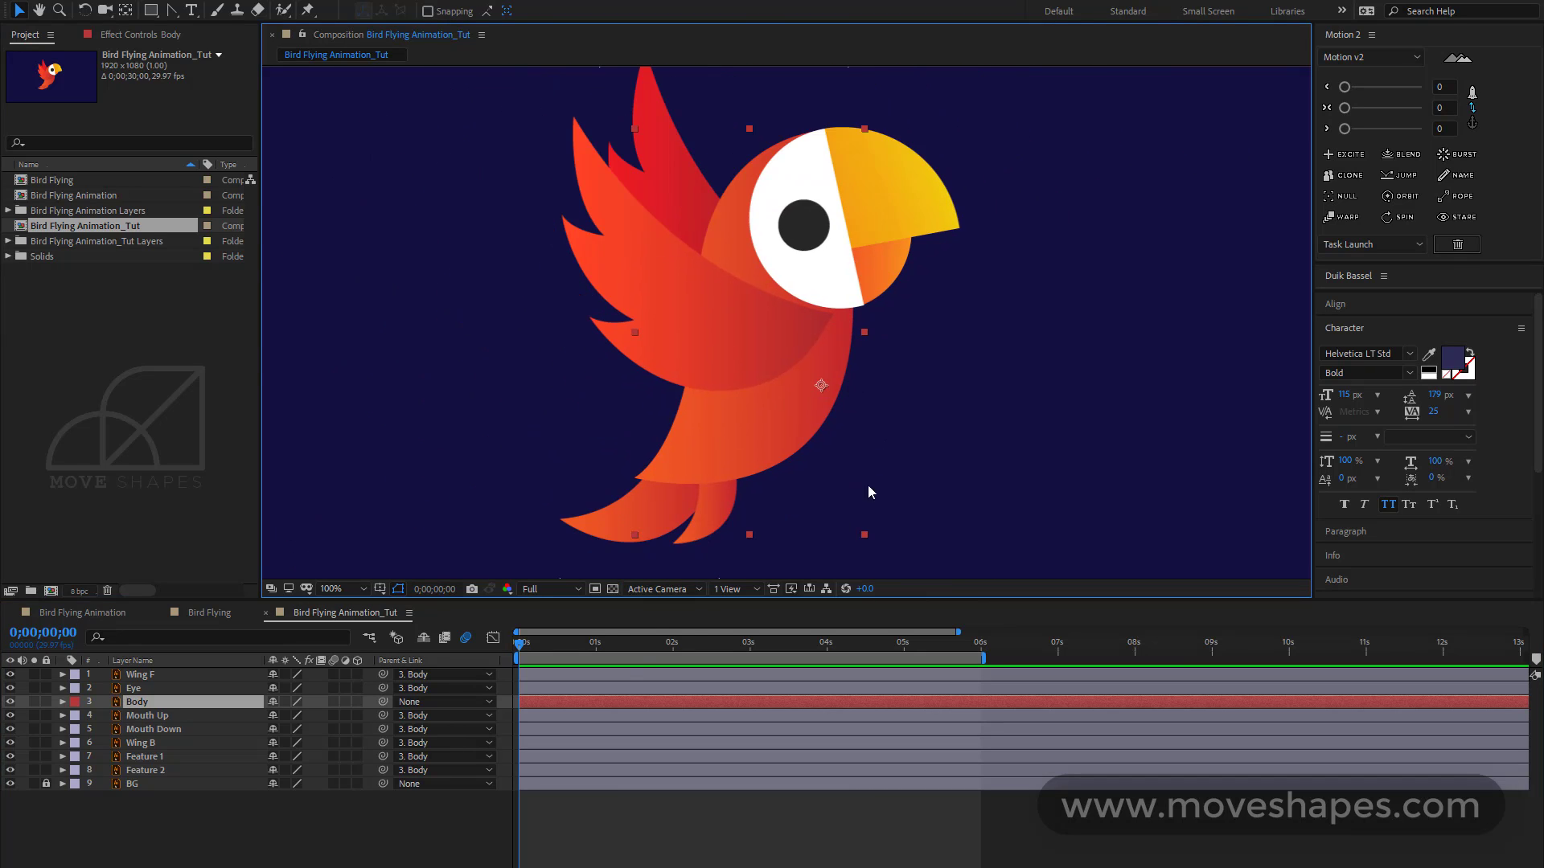
Reveal the Body layer's transform properties and add Position keyframes with the same value at 0;00;00;00 and 0;00;01;14
click(576, 818)
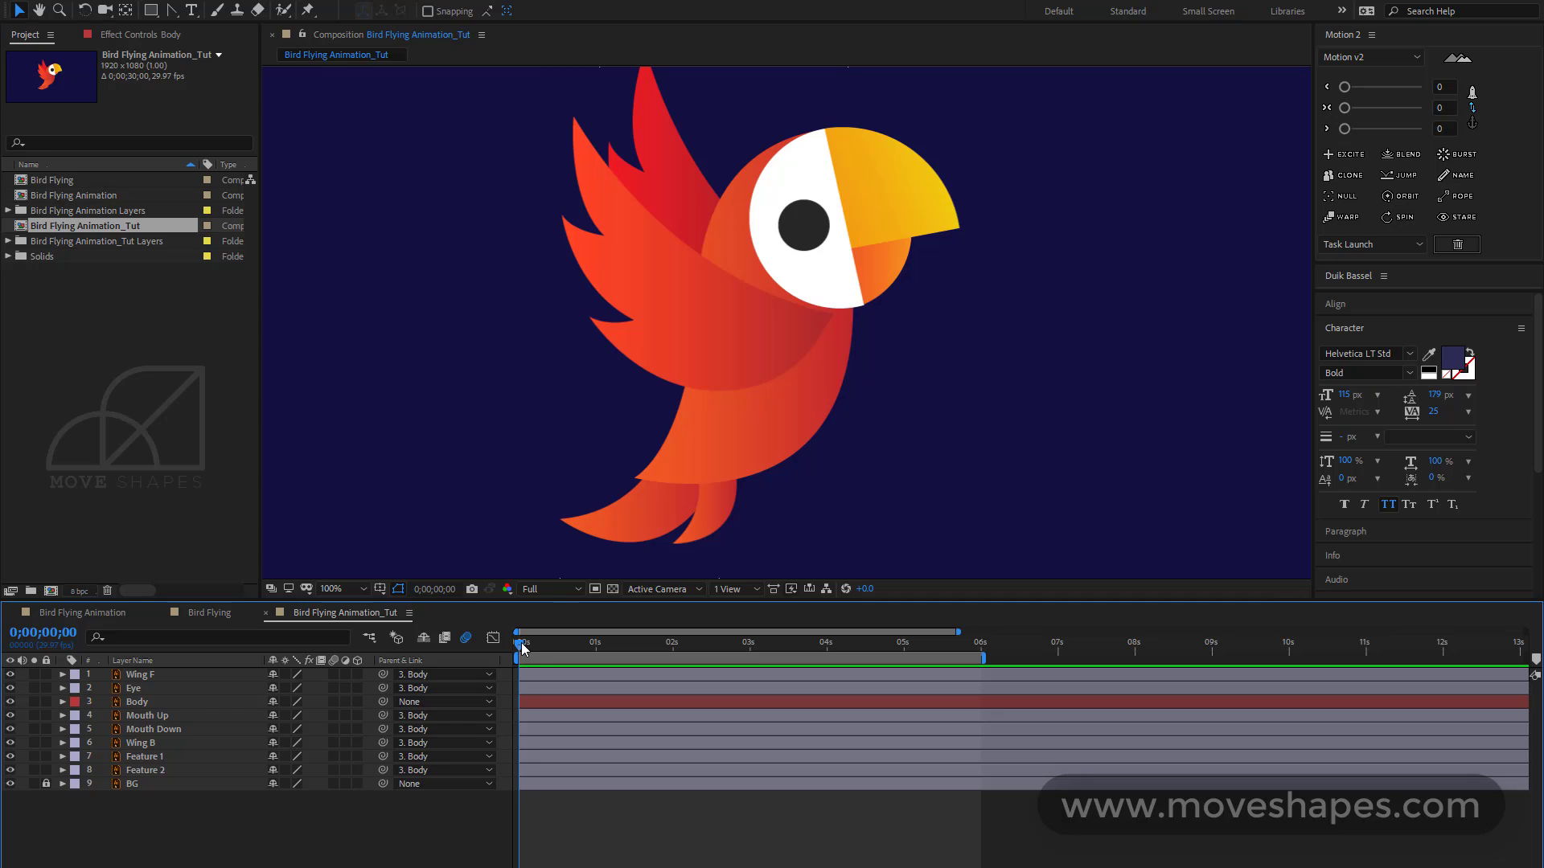
click(540, 702)
click(540, 703)
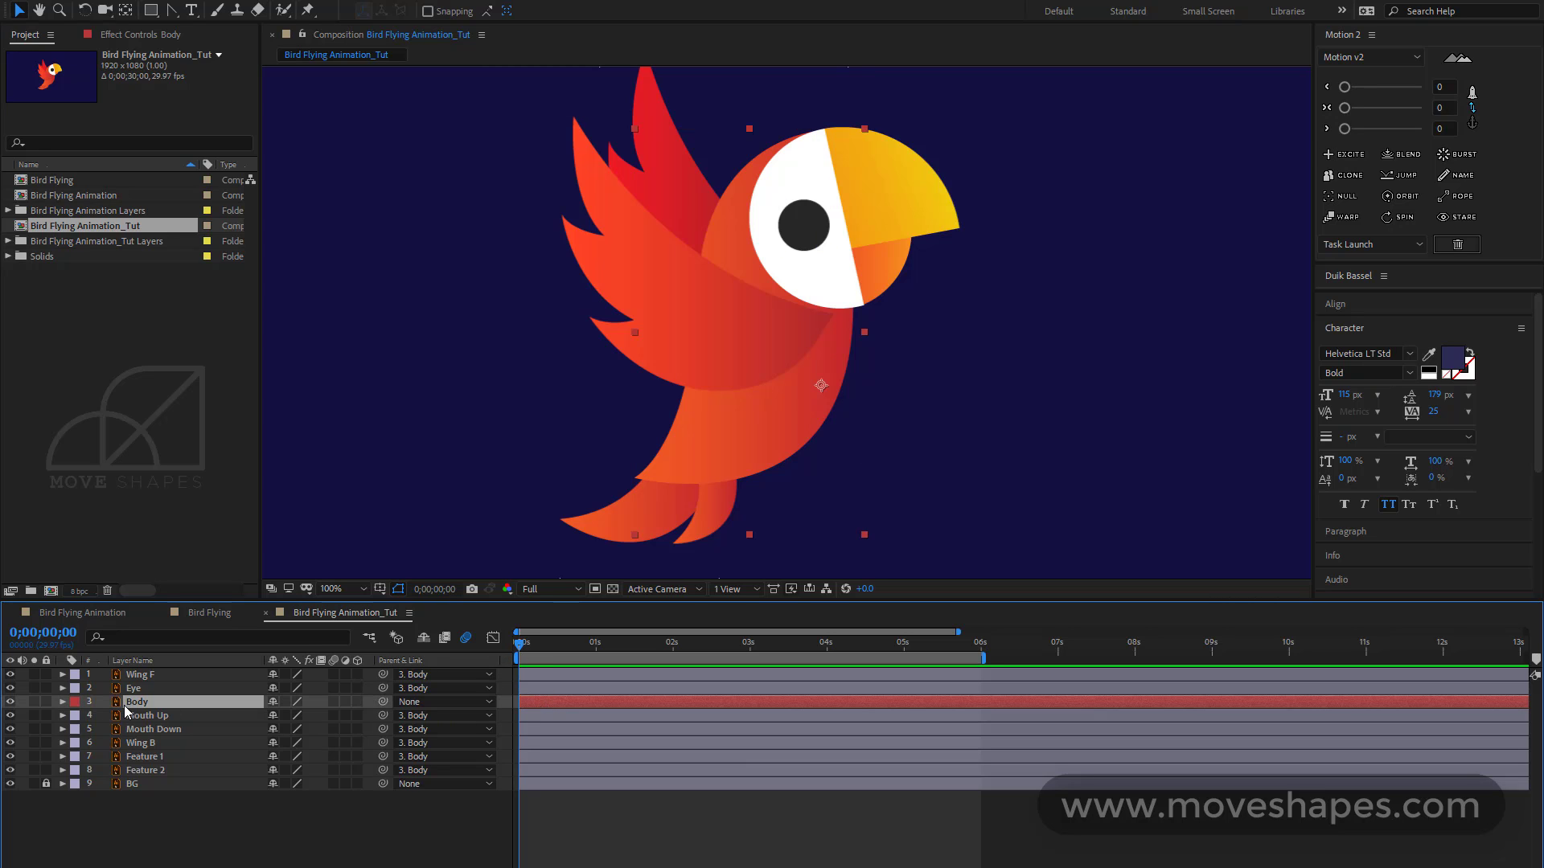
click(63, 702)
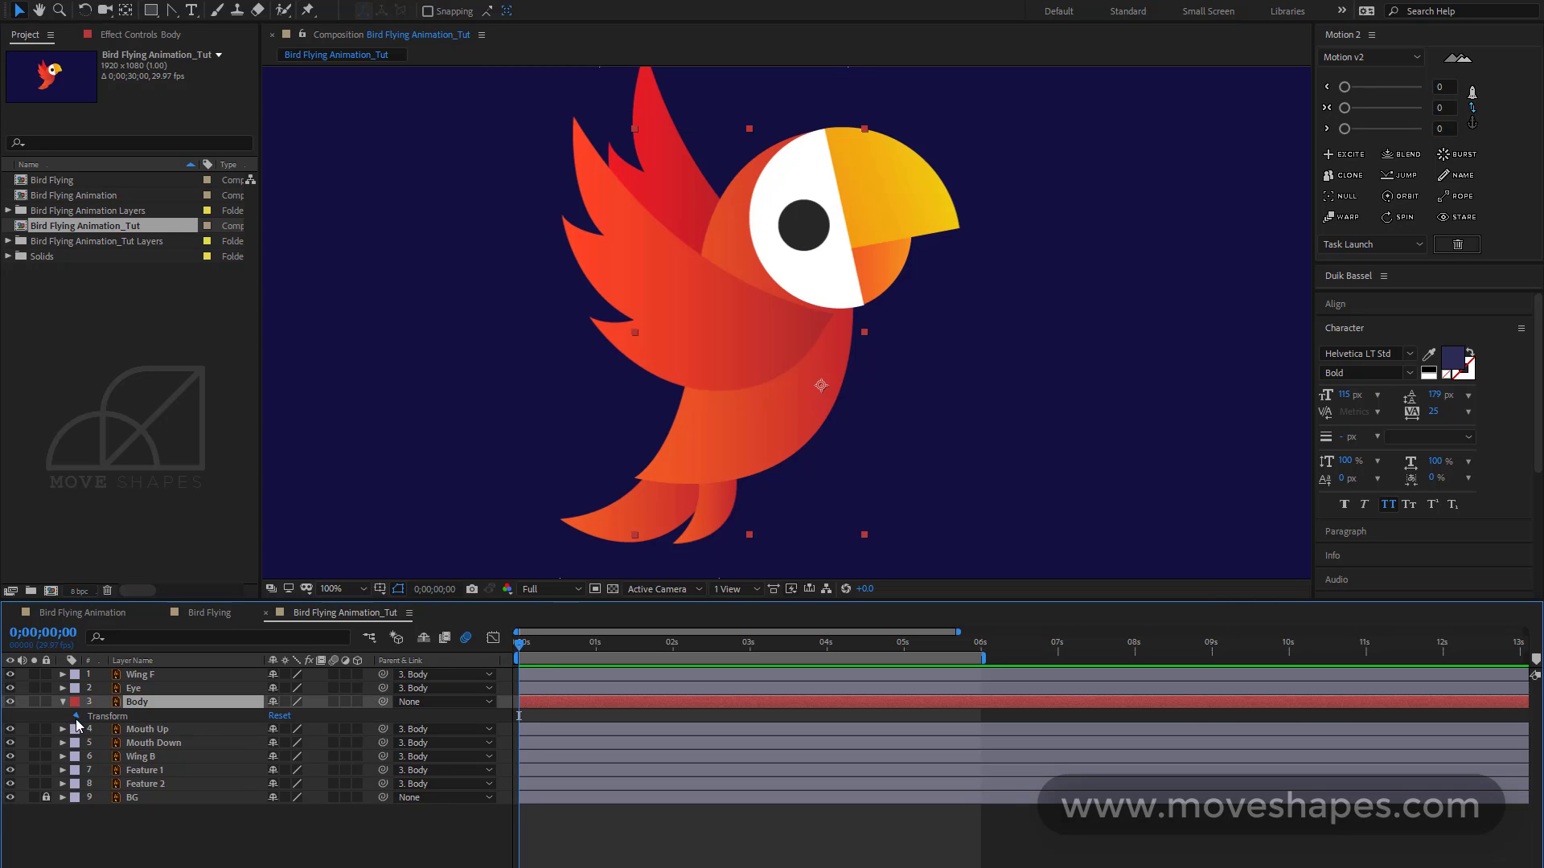
click(76, 717)
click(103, 743)
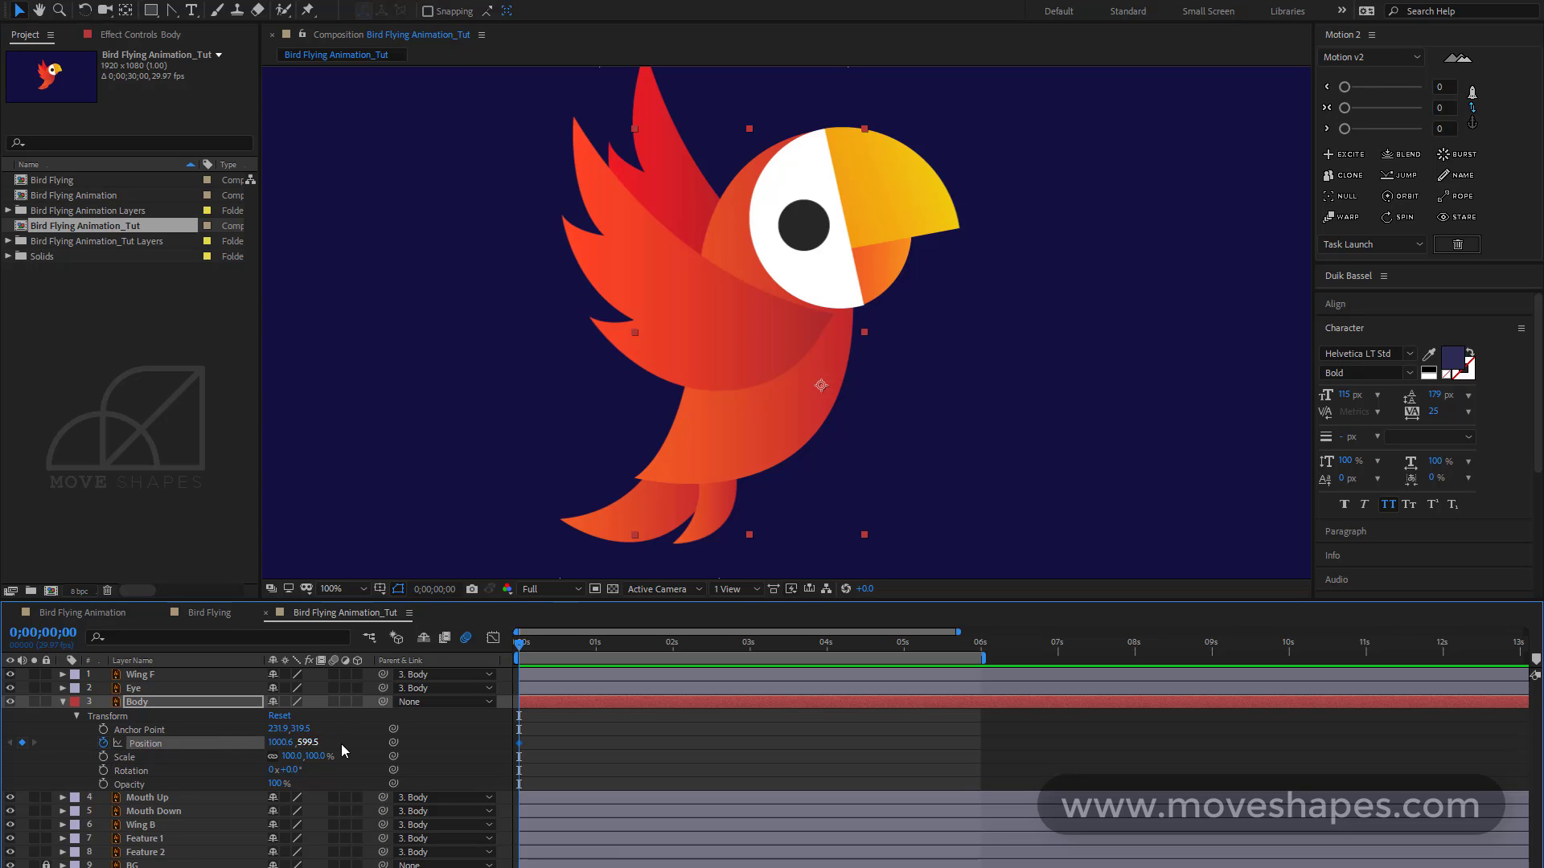
drag(523, 645, 630, 655)
click(22, 743)
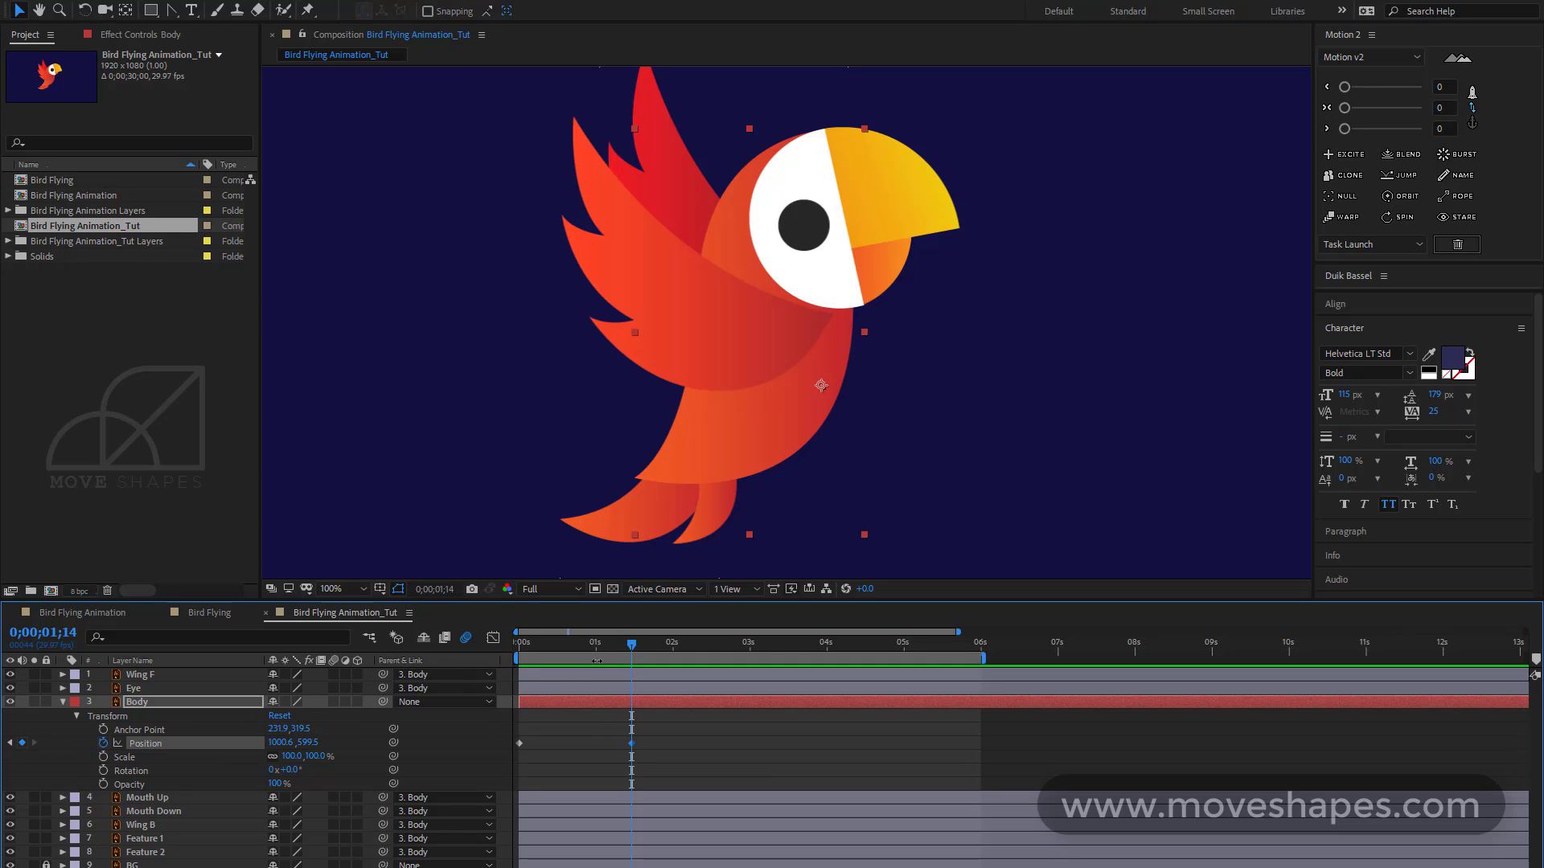
At 0;00;00;22, lower the bird by setting the Body layer's Y position to about 676.5
drag(596, 648, 576, 654)
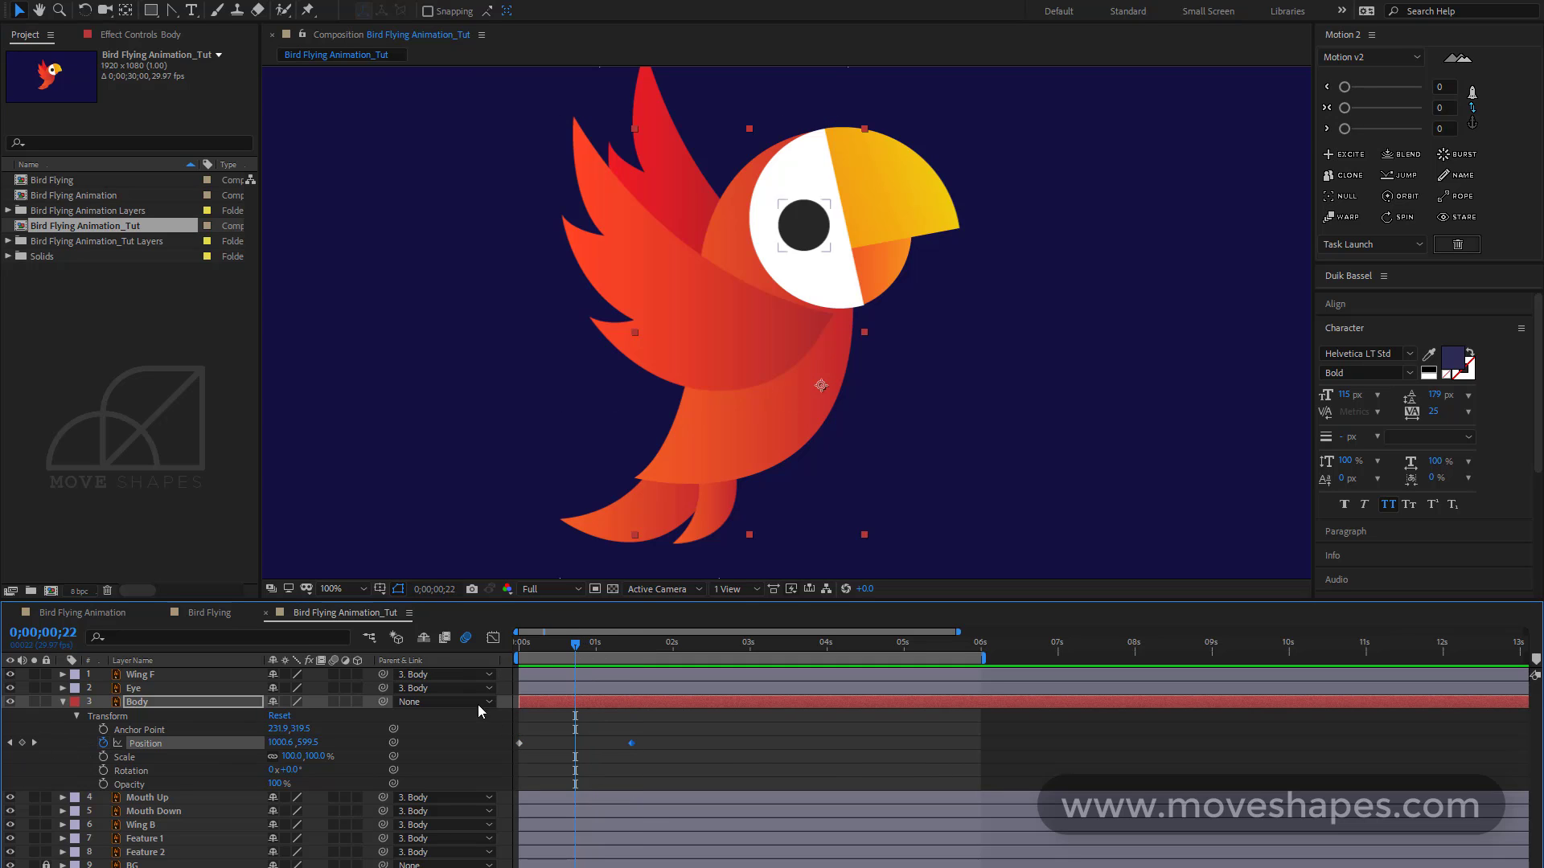
drag(314, 741, 404, 741)
scroll(855, 381, down, 1)
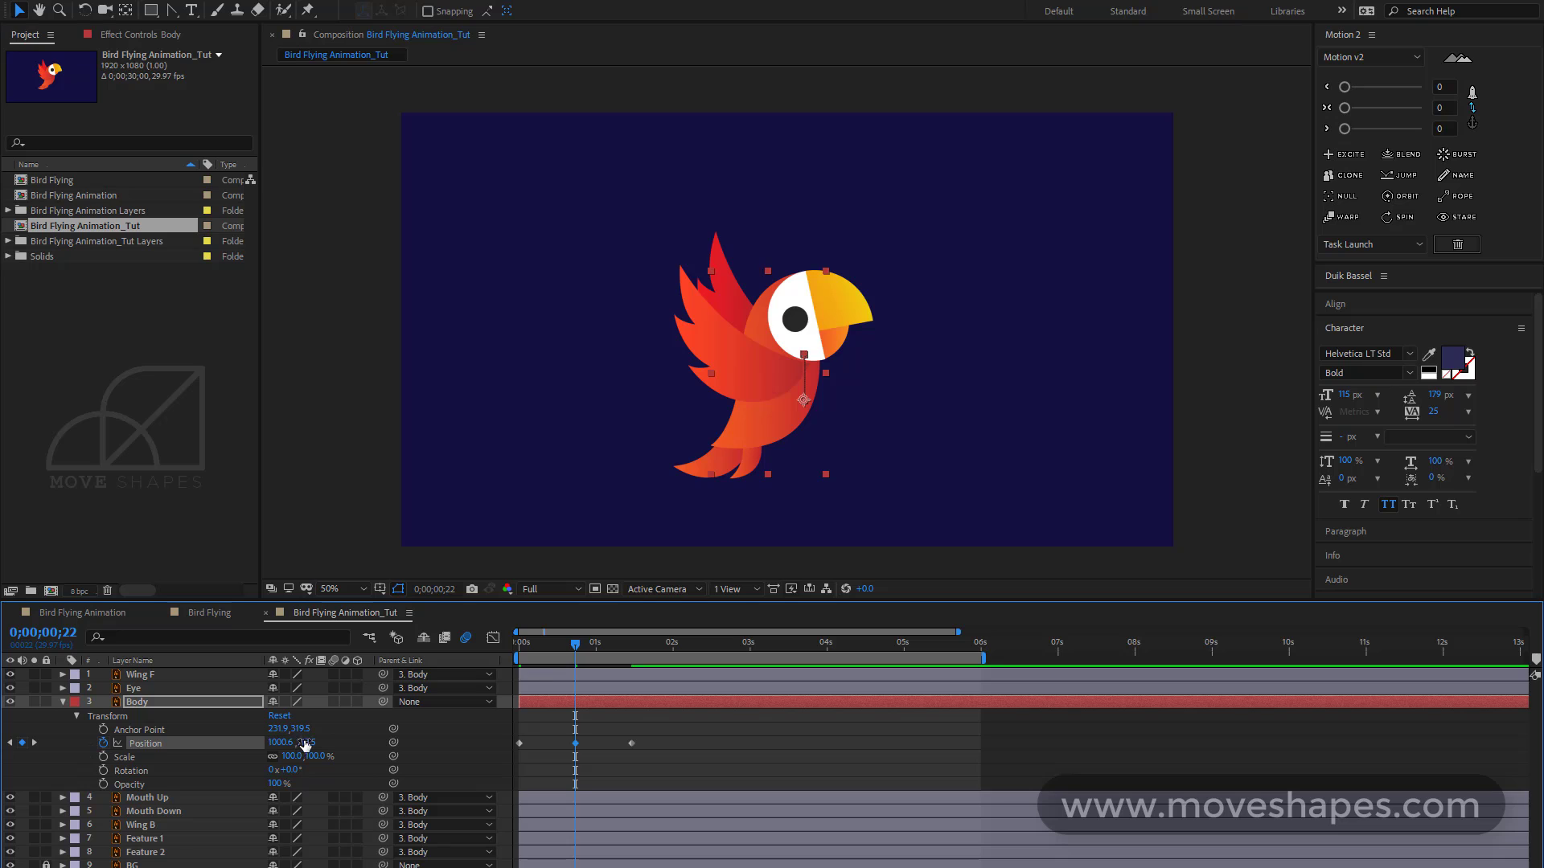
drag(306, 745, 306, 745)
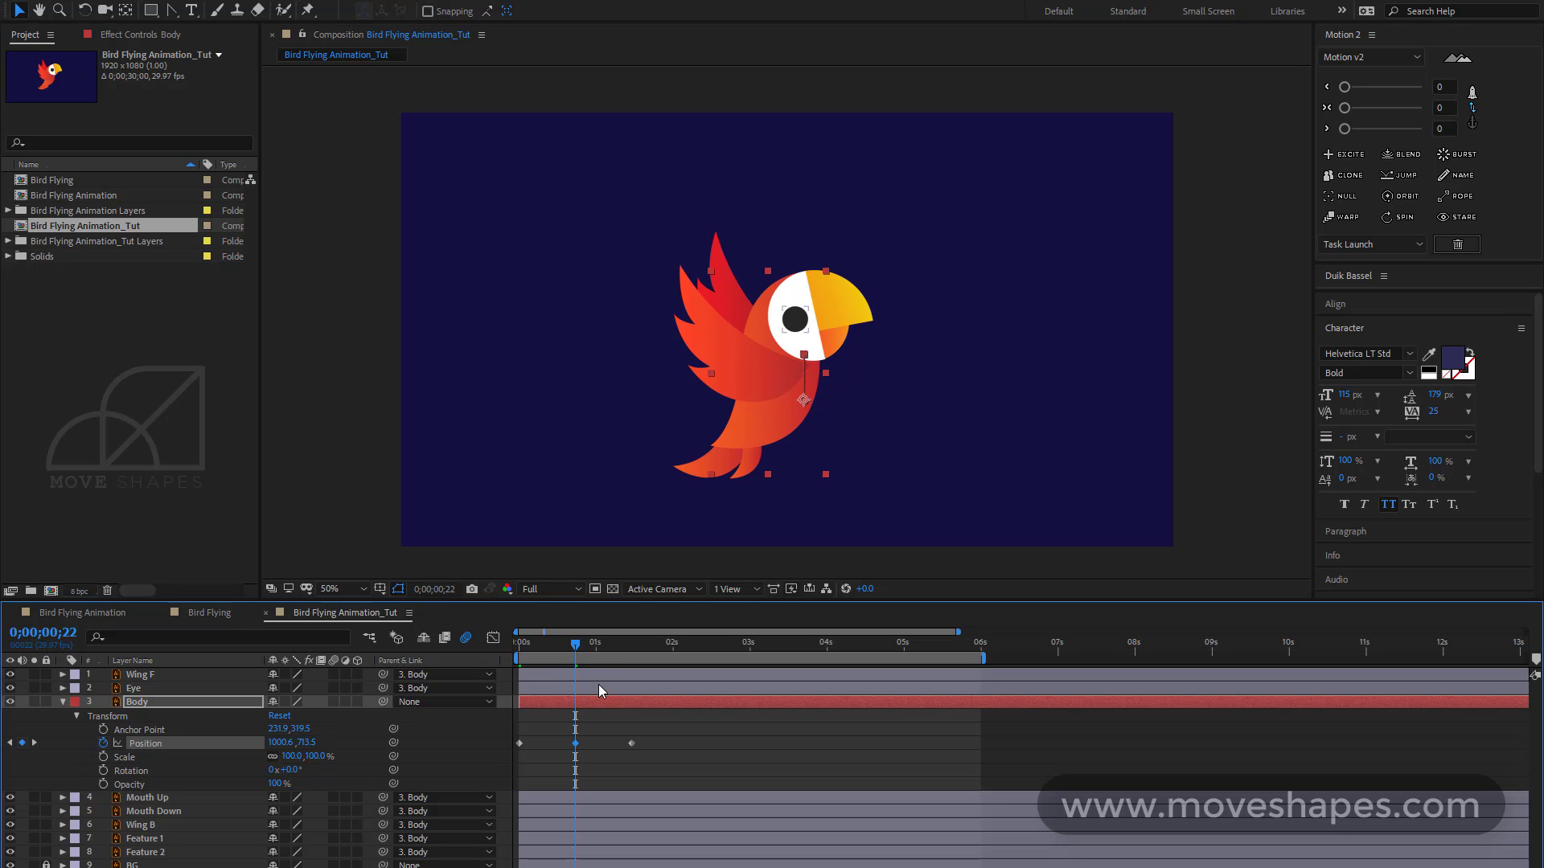
mouse_move(576, 648)
mouse_down()
mouse_move(532, 654)
mouse_move(577, 672)
mouse_up()
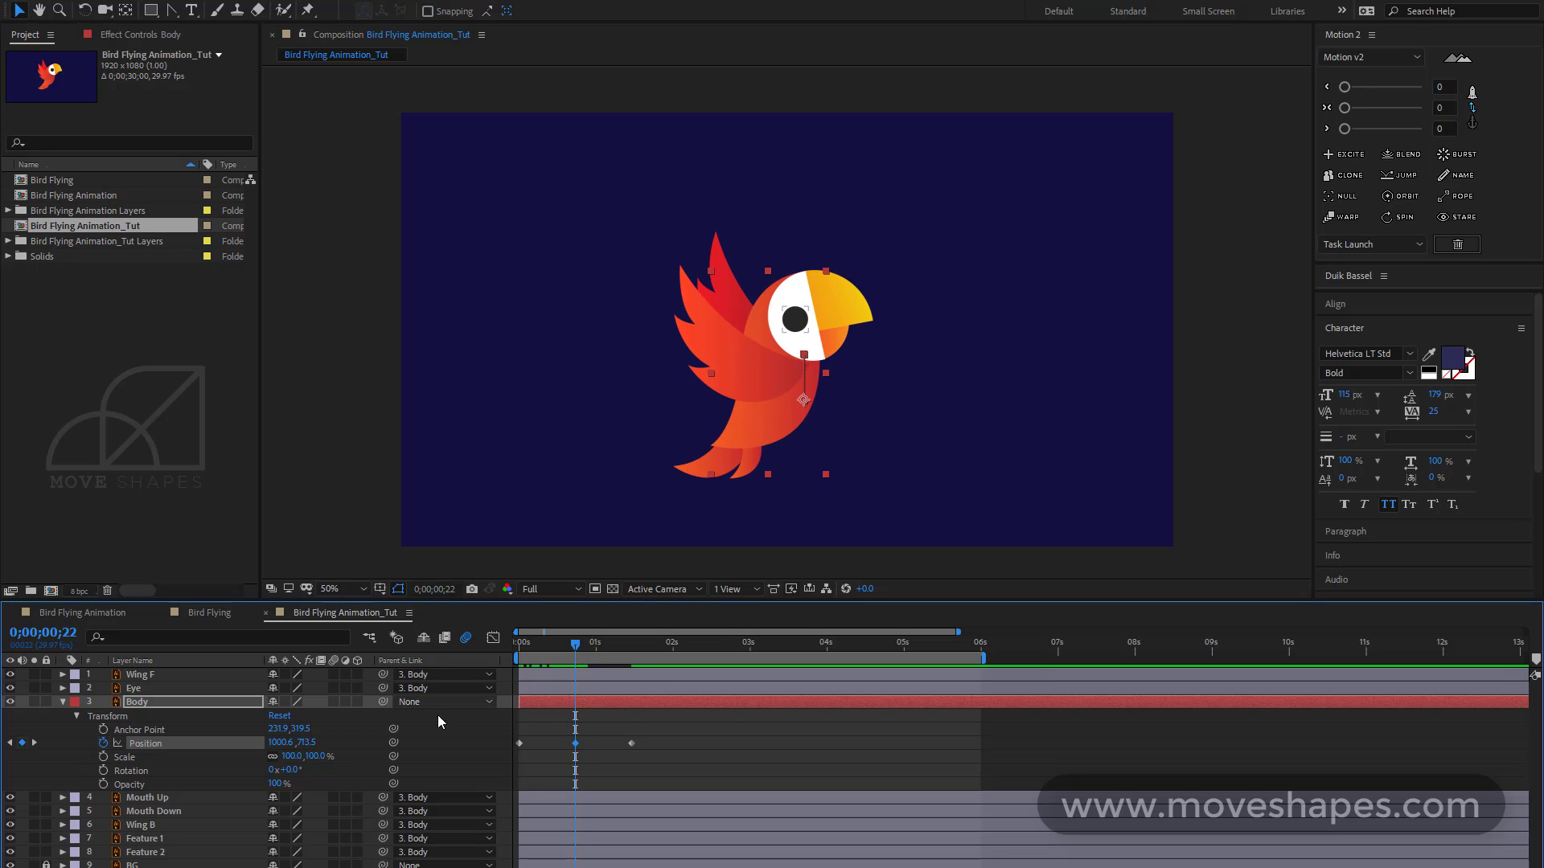
drag(308, 743, 278, 743)
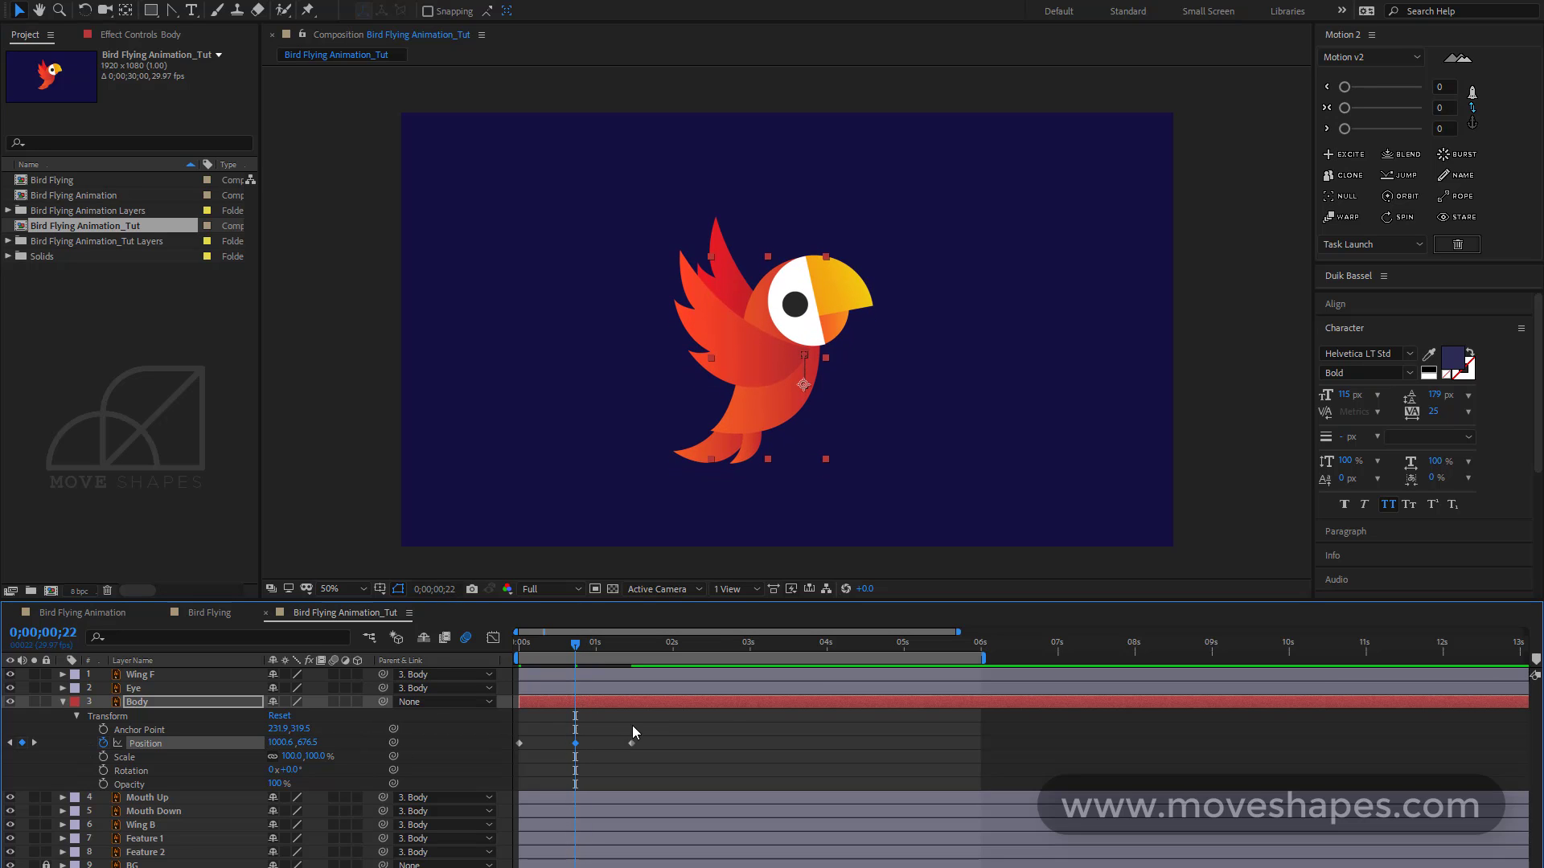
Apply Easy Ease to all three Body Position keyframes, shift the middle one slightly later, and preview the motion
drag(635, 725, 499, 754)
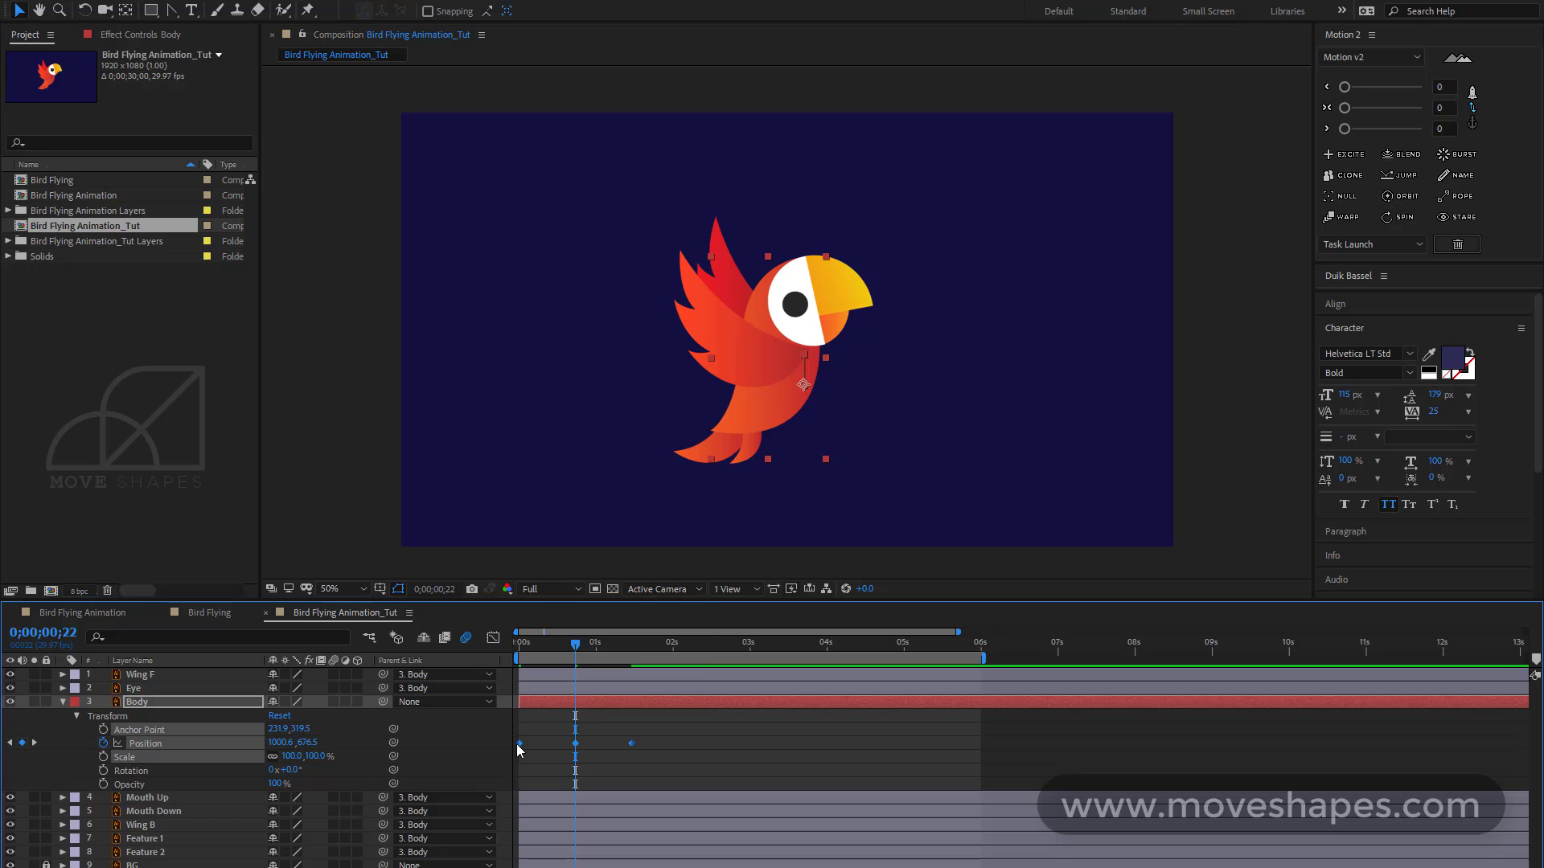
right_click(518, 746)
mouse_move(625, 735)
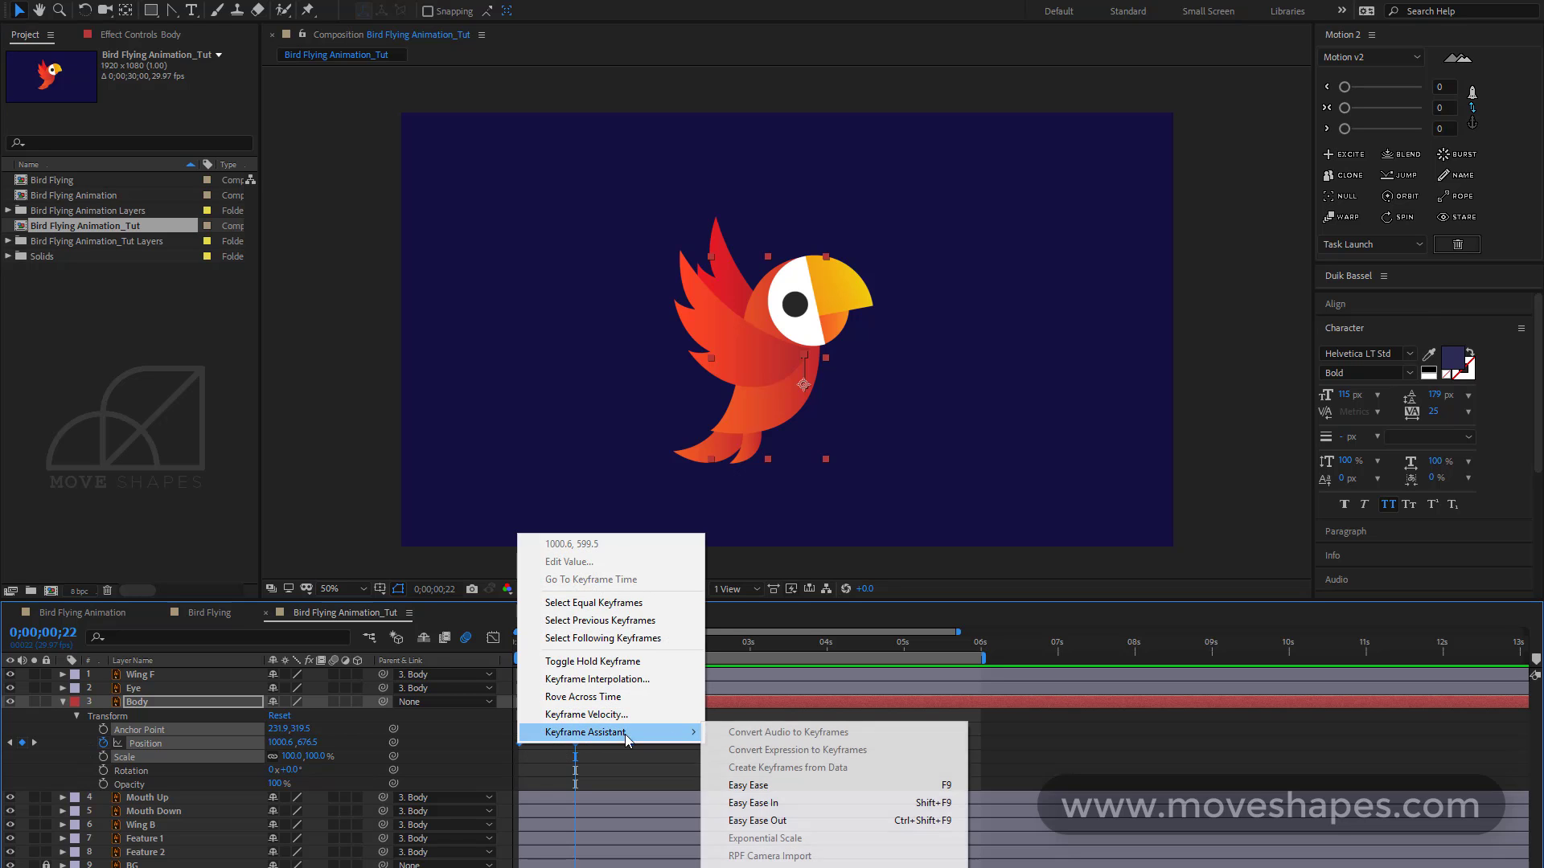
click(906, 788)
drag(575, 745, 578, 744)
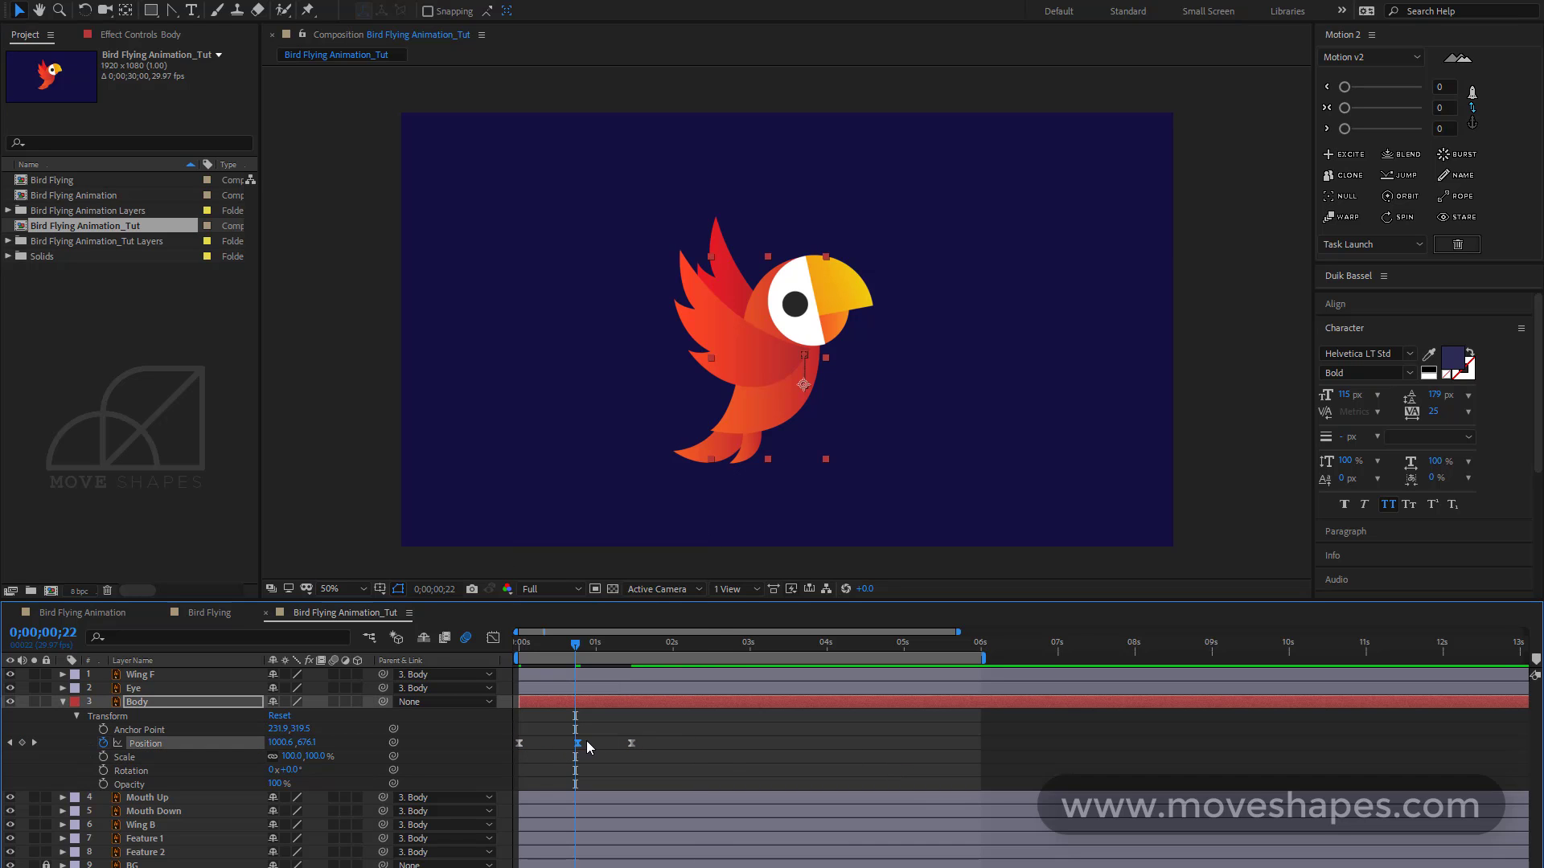
key(space)
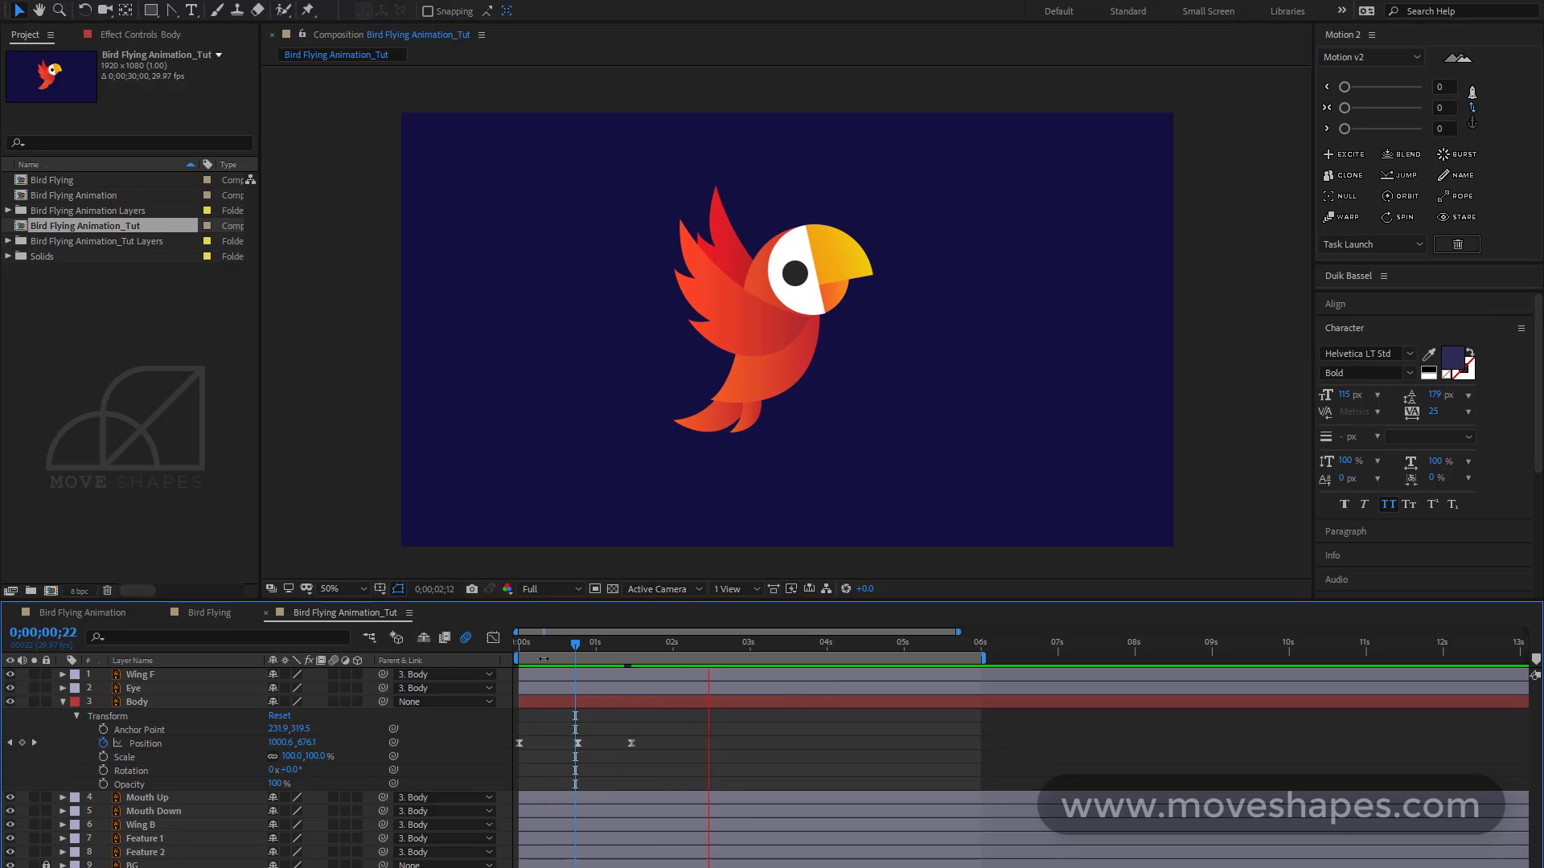
Back at the start, set the Body layer's Rotation to +13°, preview the animation, and collapse the layer's properties
drag(532, 648, 475, 686)
click(136, 704)
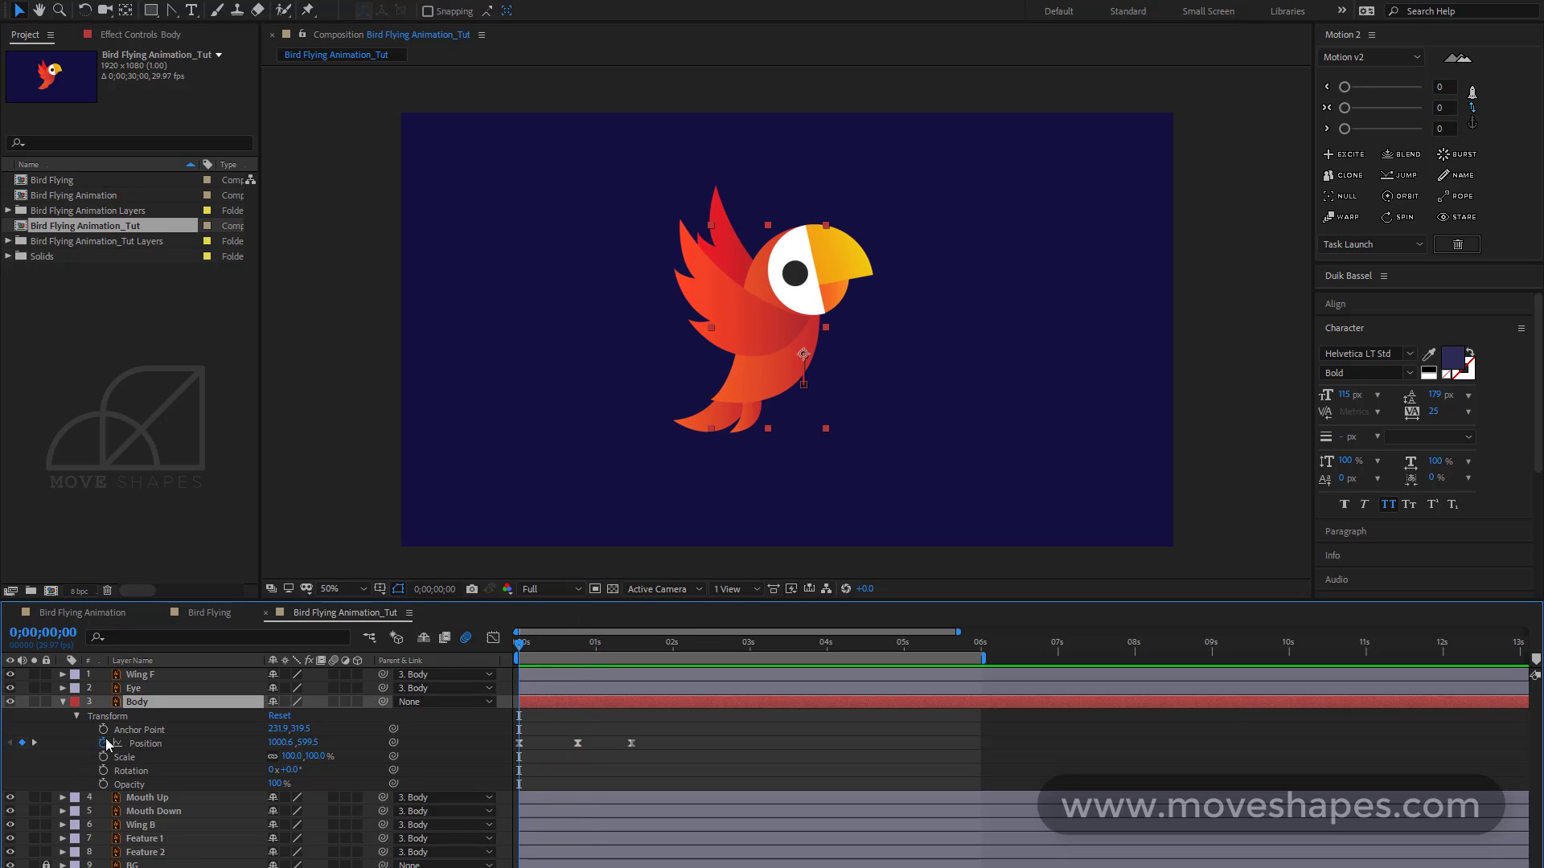
drag(294, 770, 305, 771)
click(470, 768)
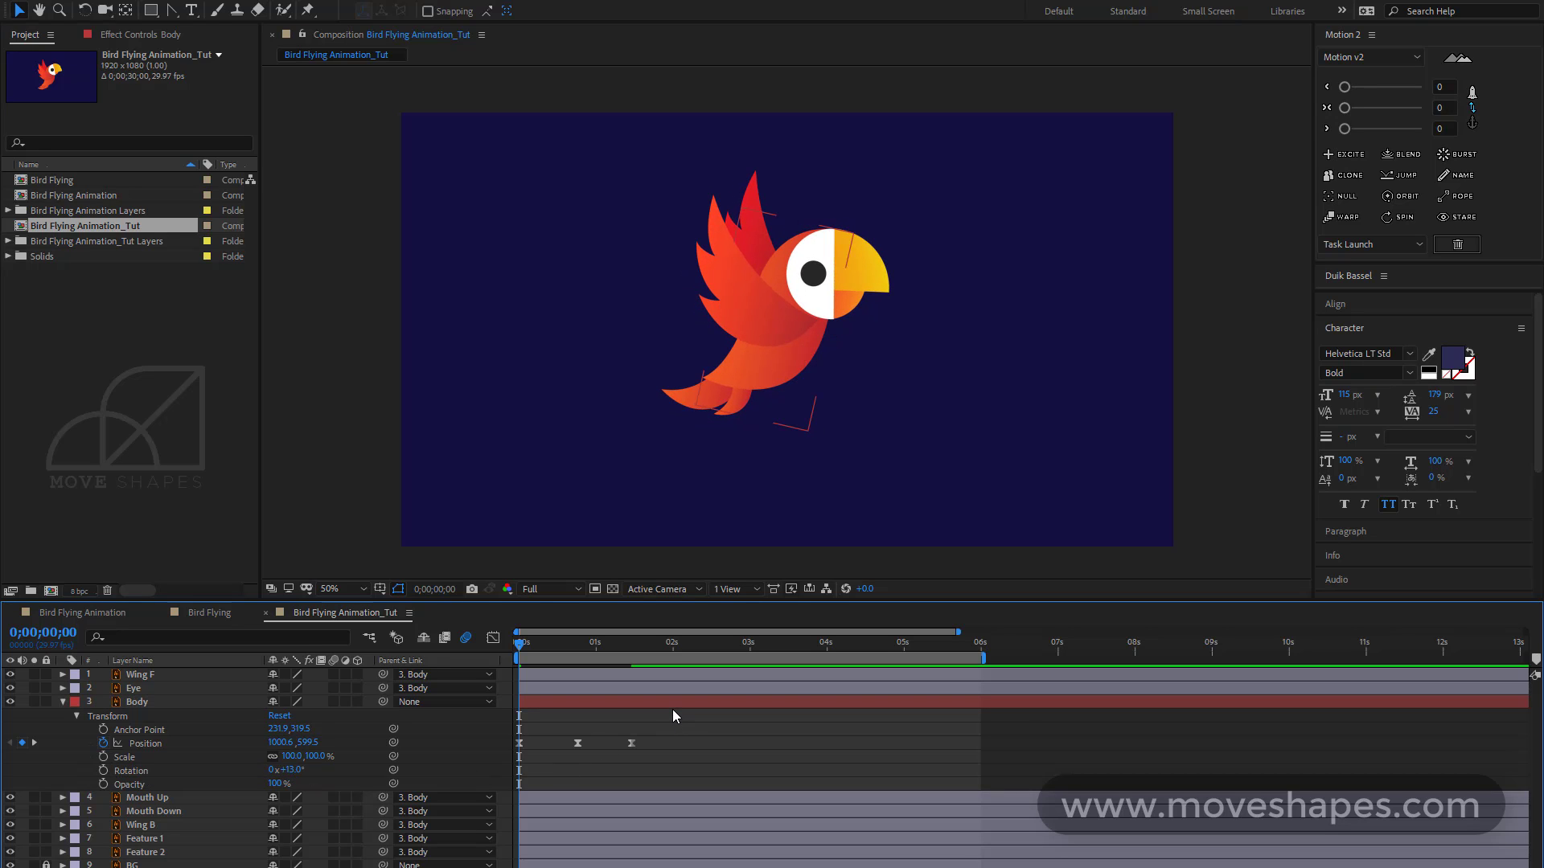
key(space)
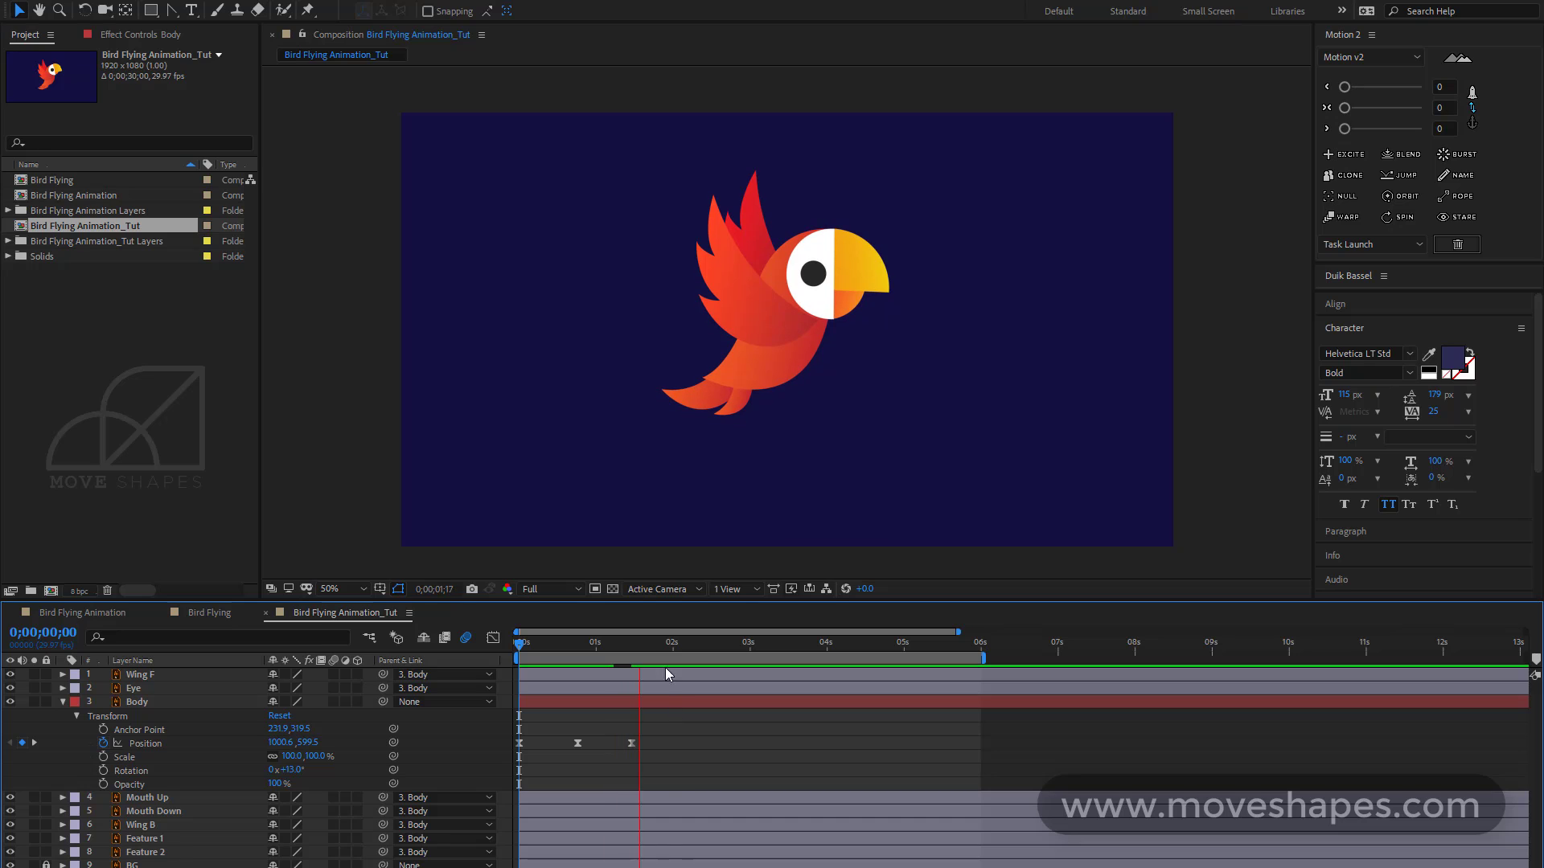
key(space)
click(63, 703)
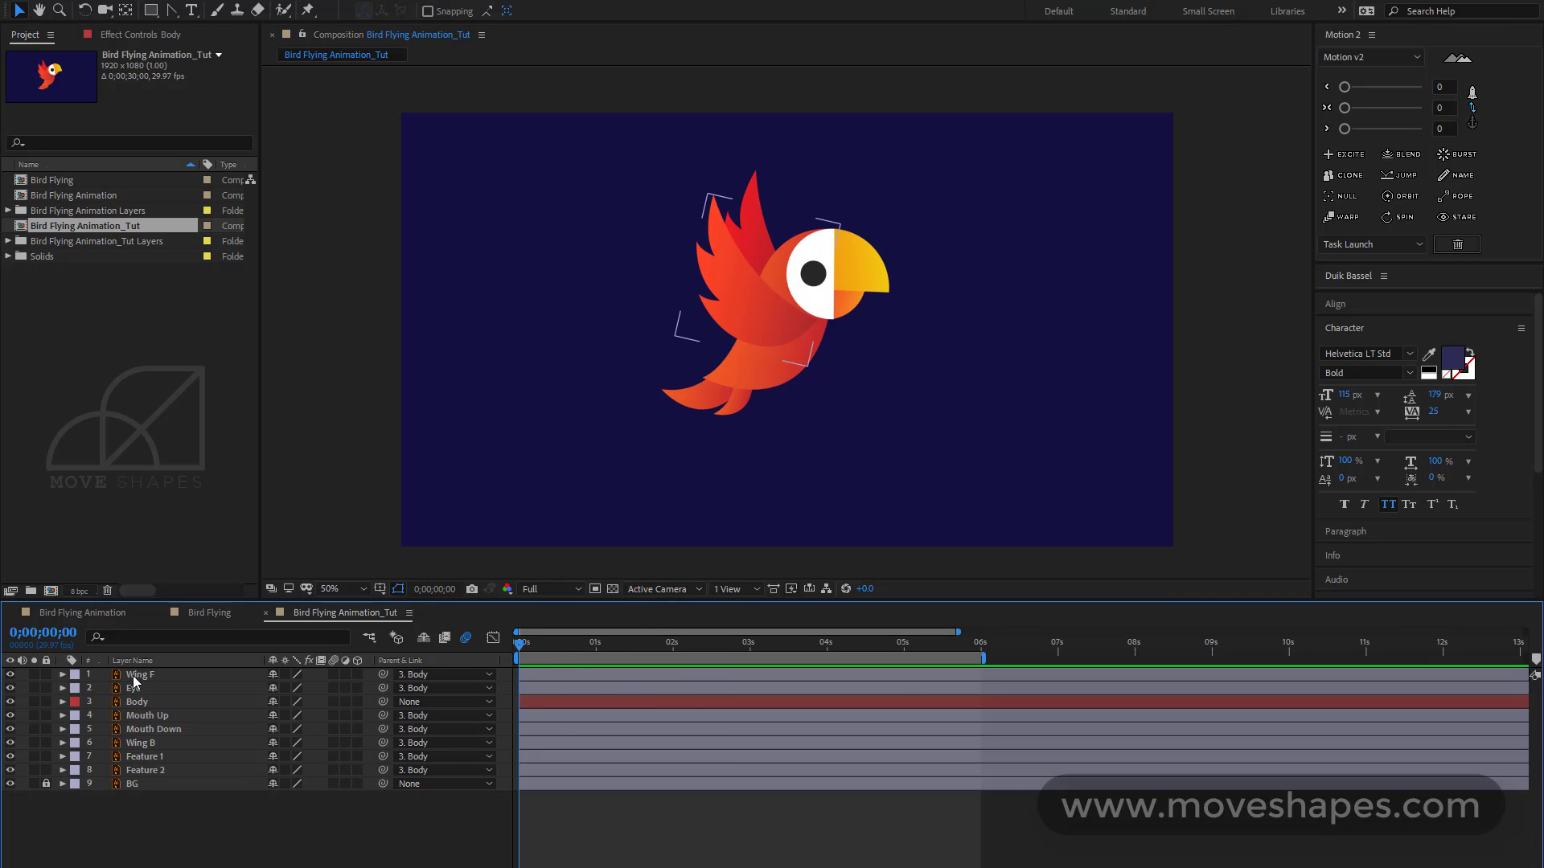
Reveal Scale for Wing F and Wing B and set a 100% Scale keyframe on both at 0;00;00;00
click(133, 675)
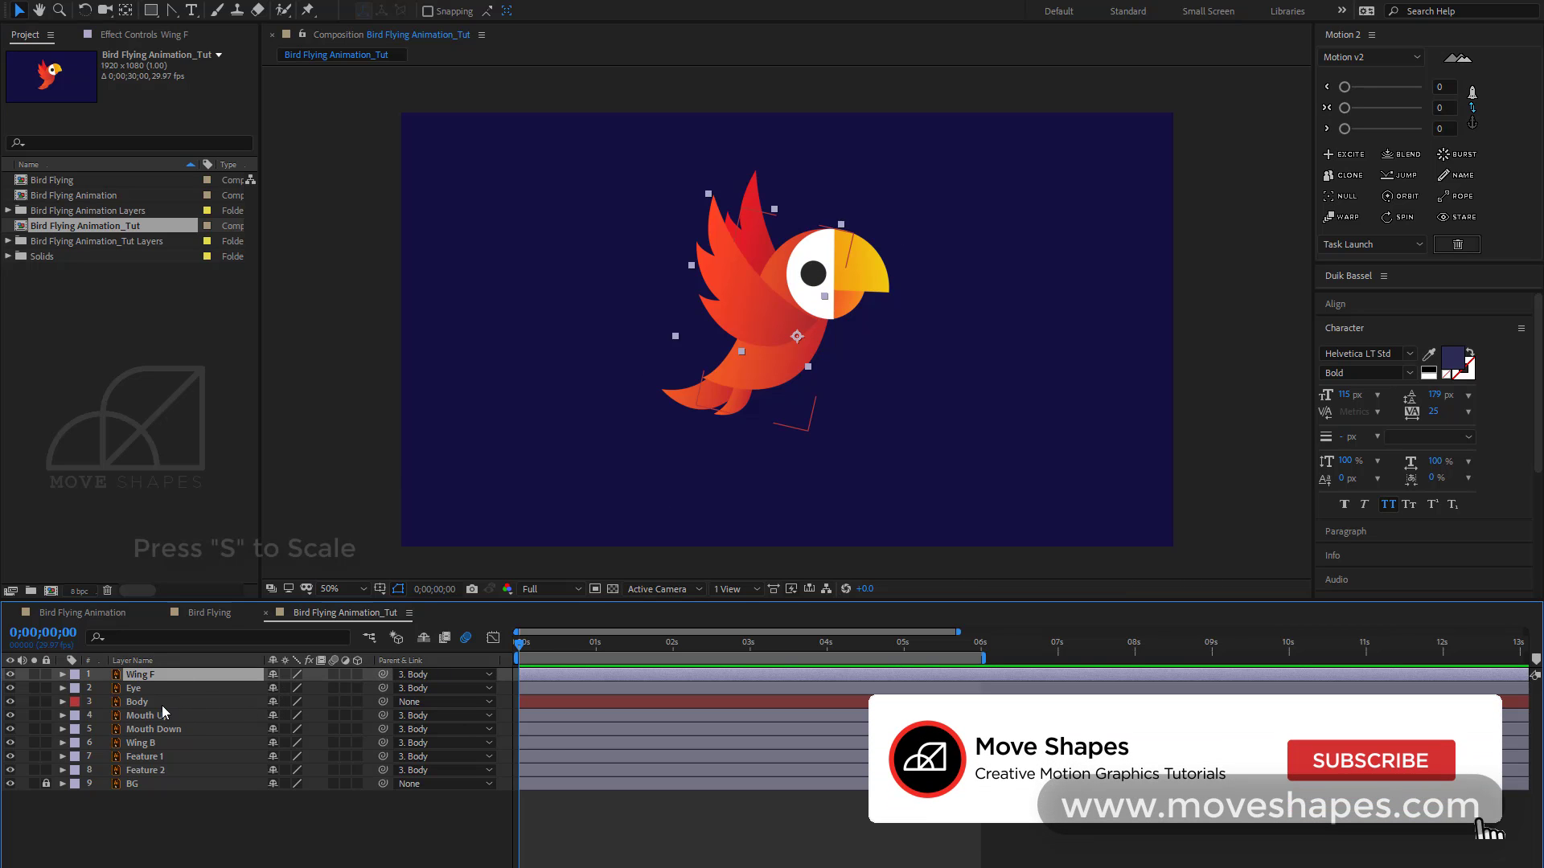
ctrl+click(147, 744)
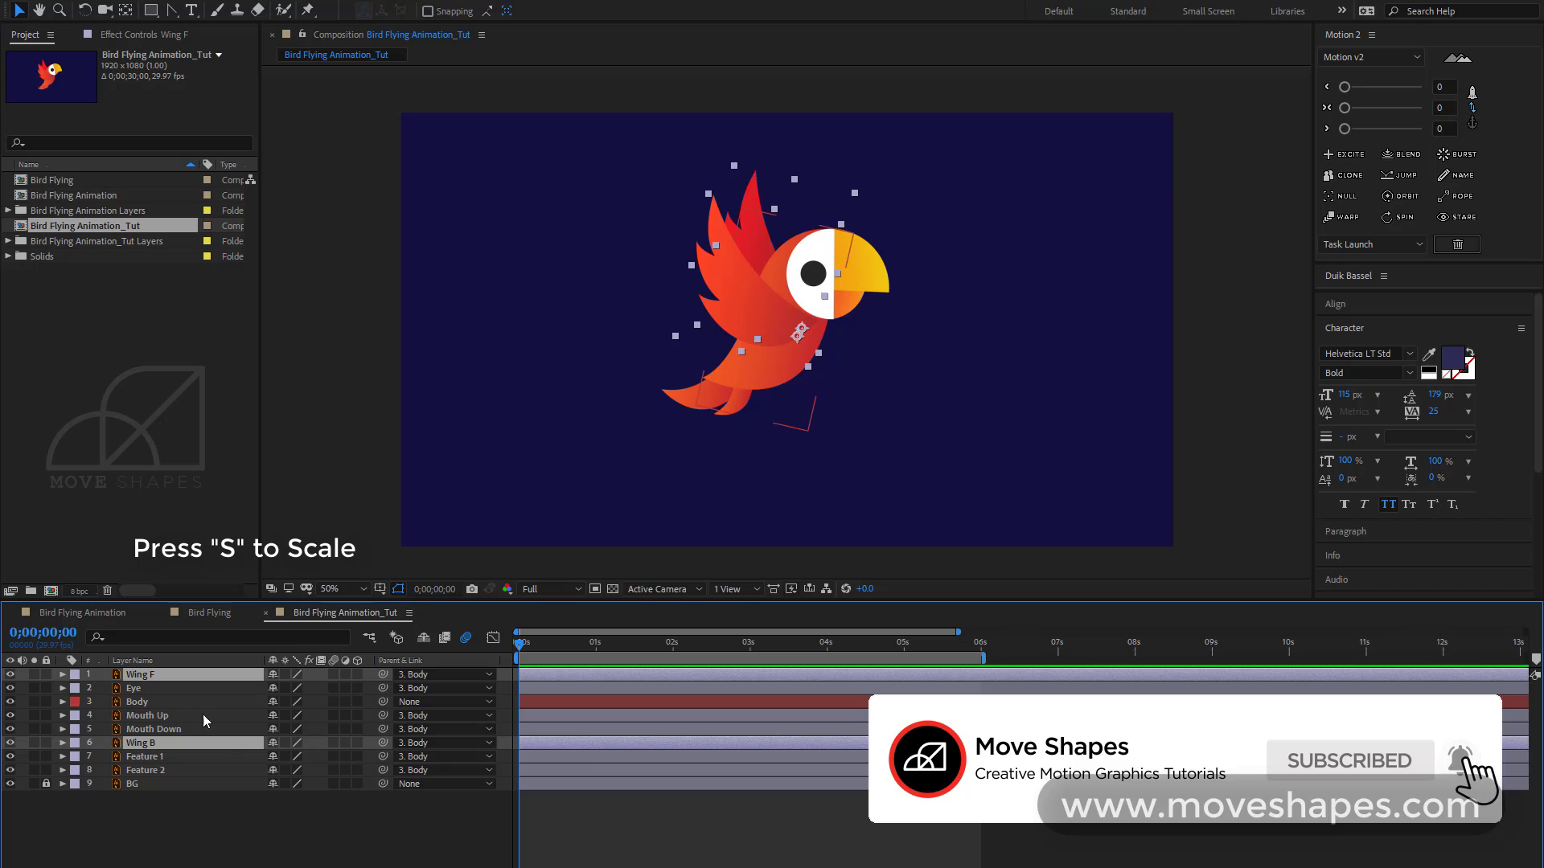
key(s)
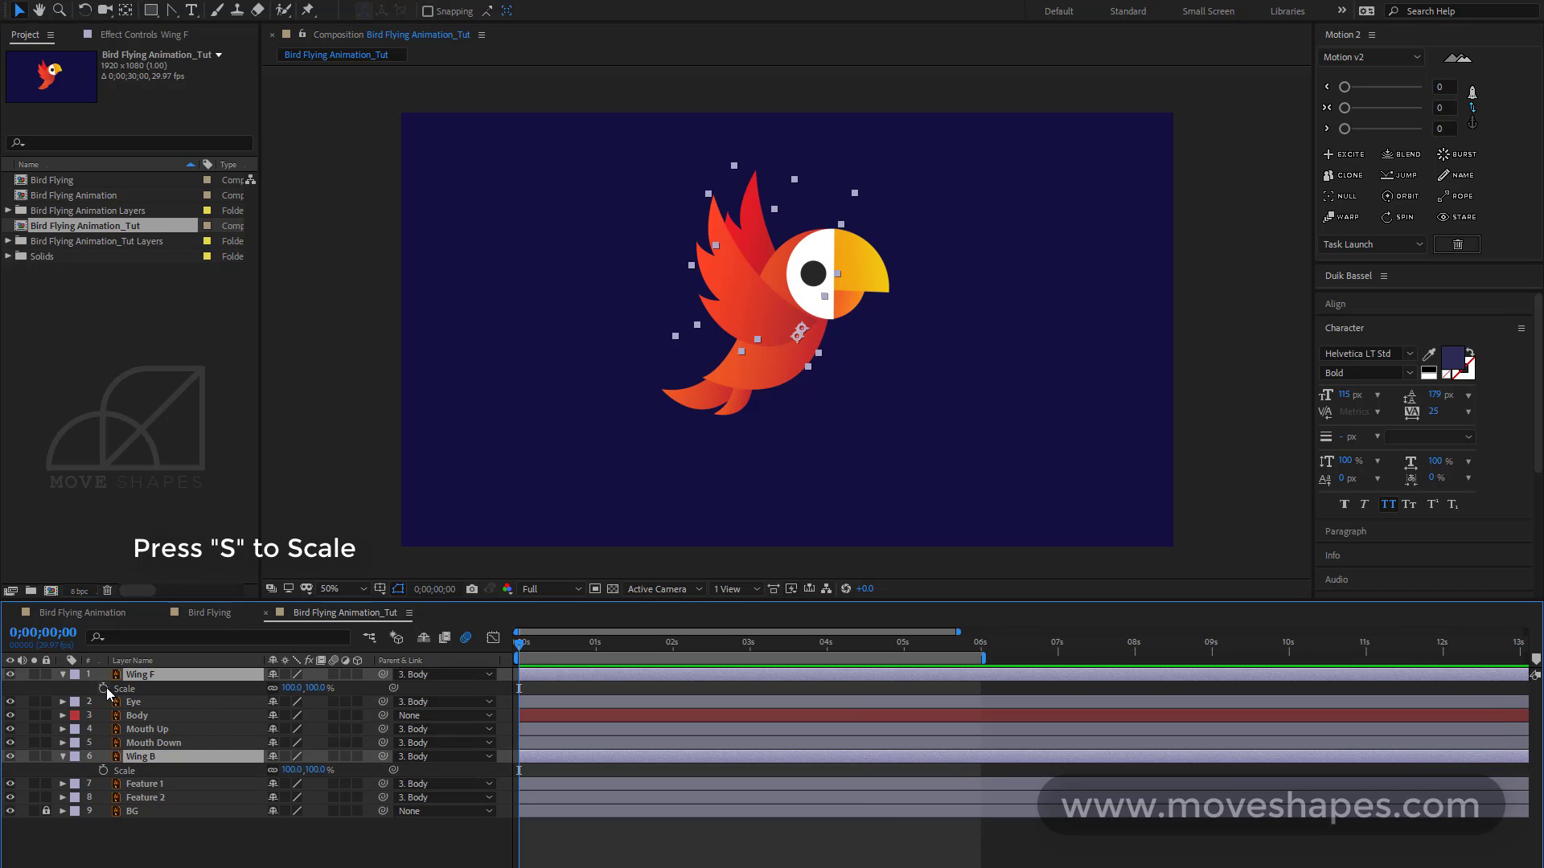
click(103, 688)
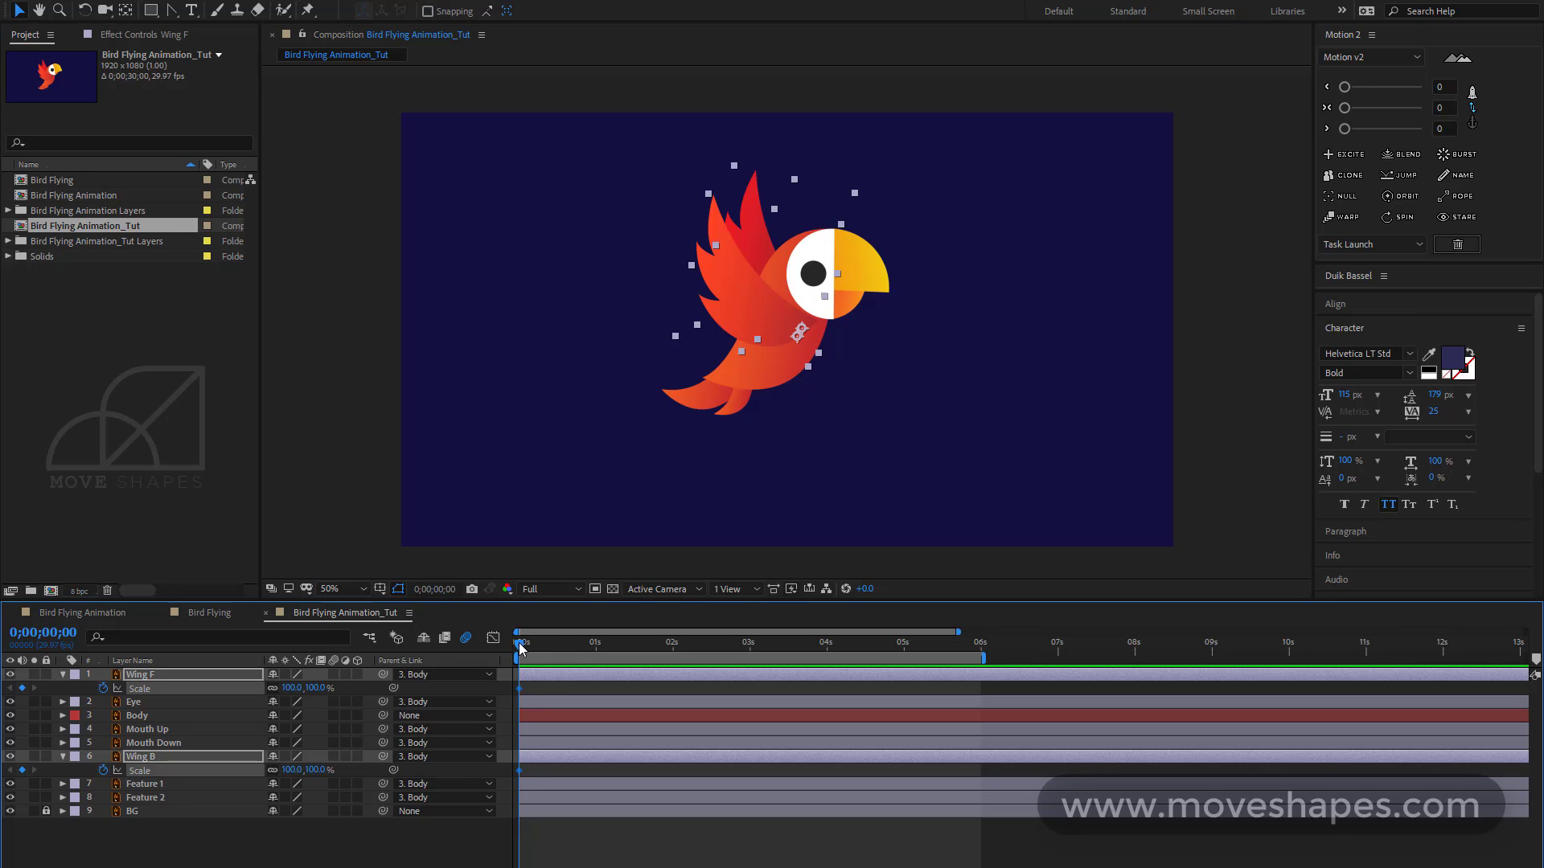
Zoom in on the timeline and add a 100% Scale keyframe to both wings at 0;00;00;07
drag(520, 648, 591, 653)
key(equal)
key(equal)
drag(607, 653, 589, 659)
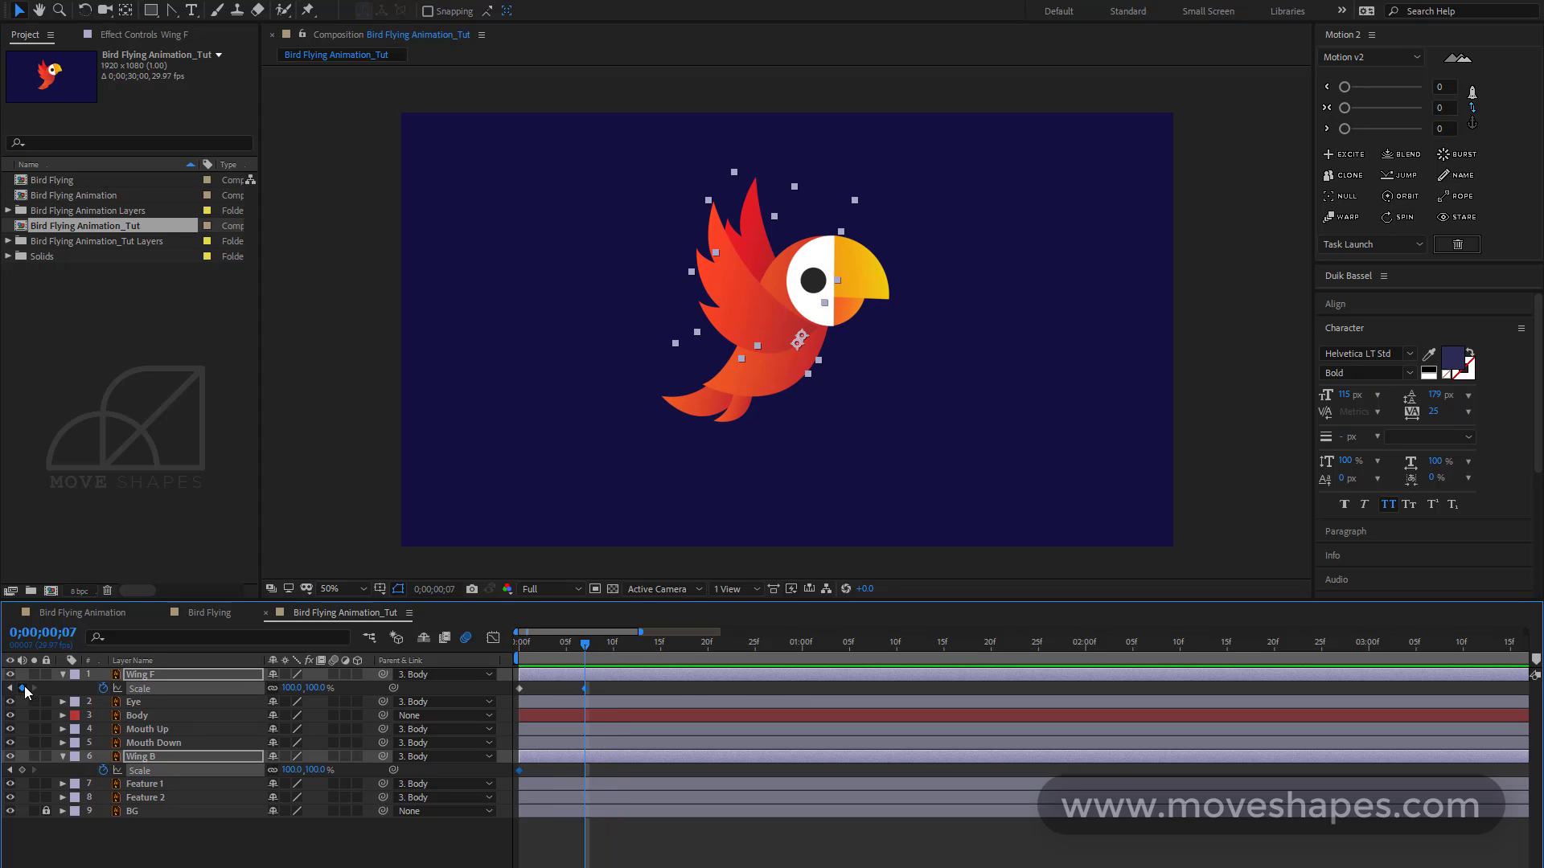
At 0;00;00;04, flip Wing F horizontally to the bird's front side, with a horizontal scale of about -109%
drag(592, 662, 557, 653)
click(573, 690)
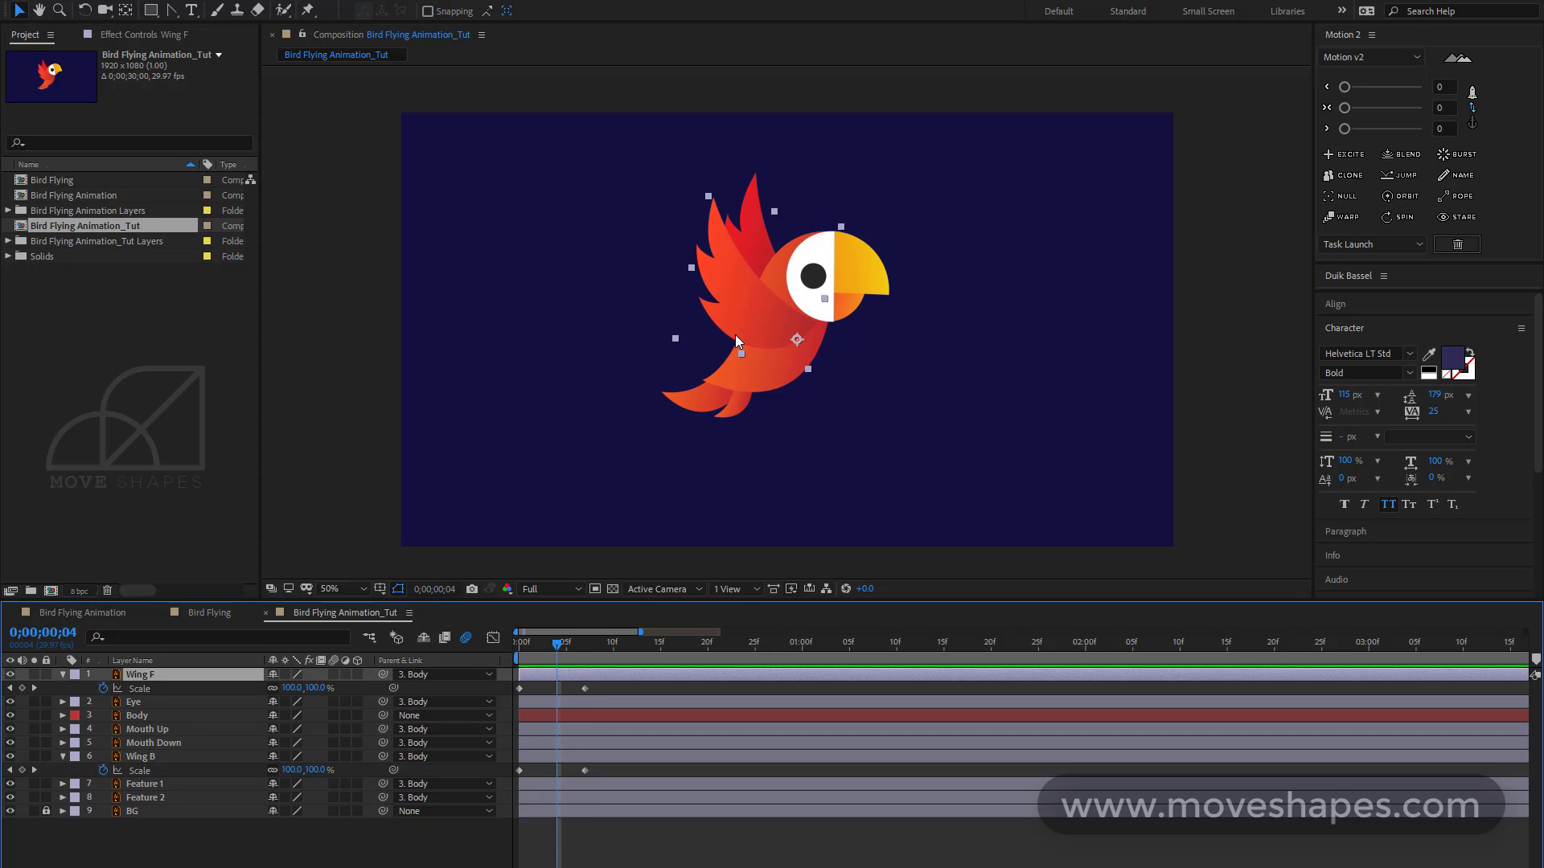
drag(694, 270, 927, 355)
Flip Wing B horizontally at the same frame to a horizontal scale of about -126%, and preview the wing flap
click(522, 757)
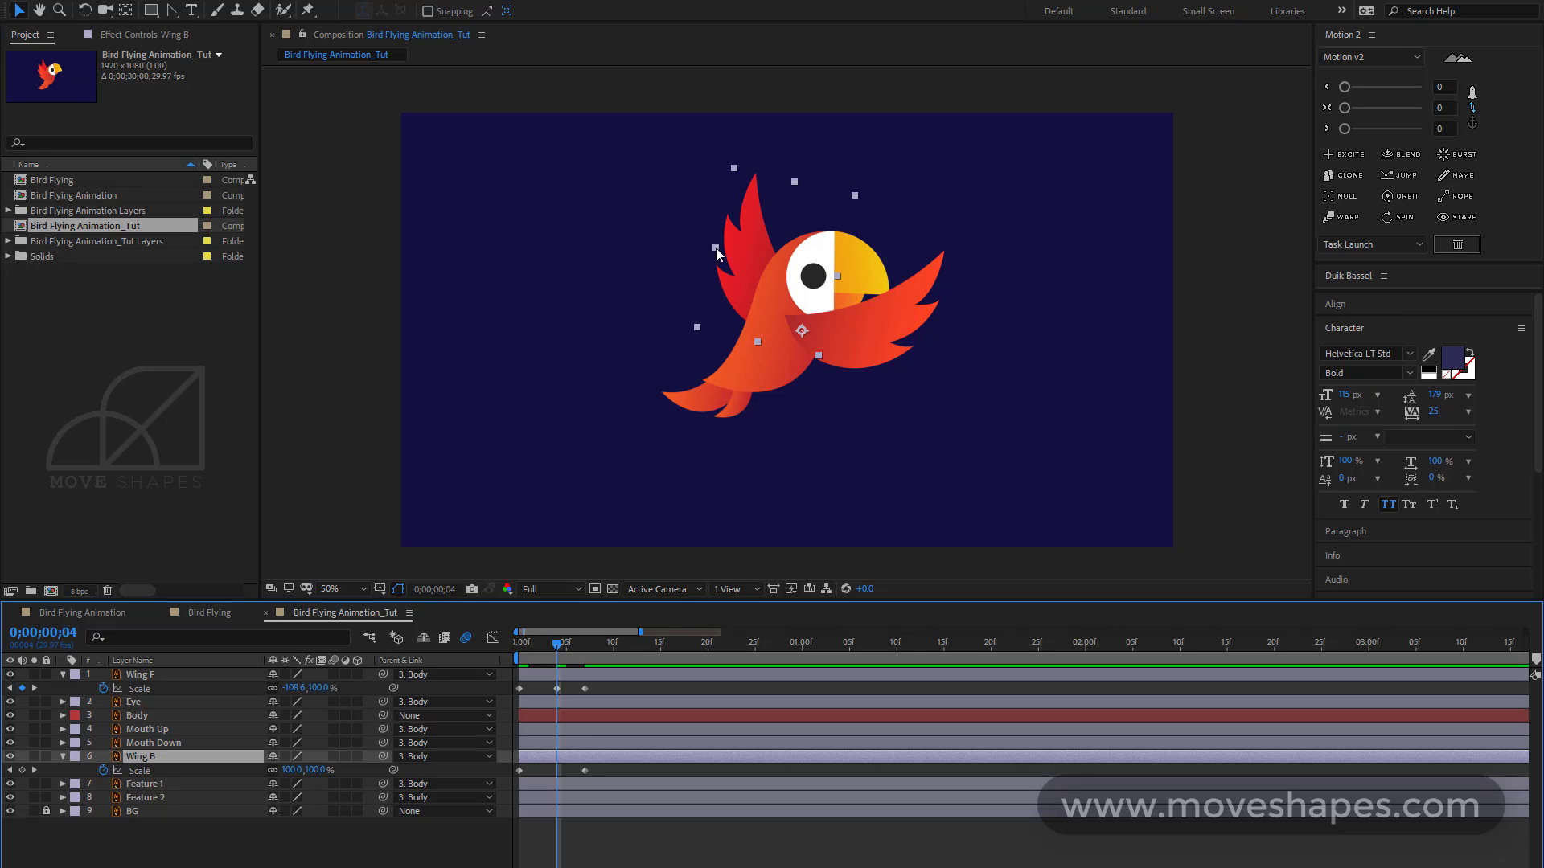
drag(715, 249, 942, 305)
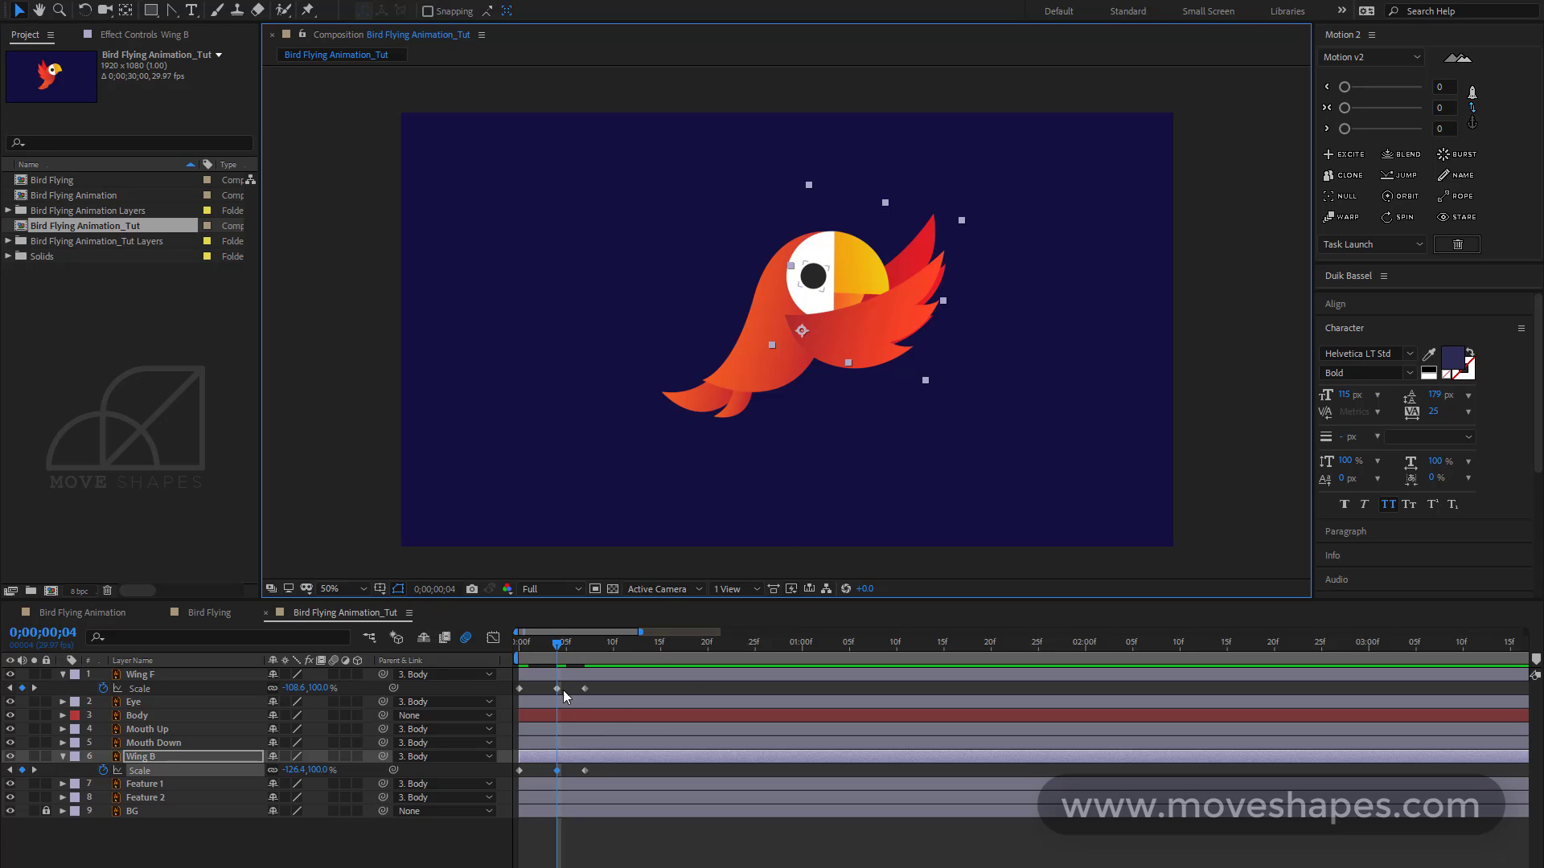
key(space)
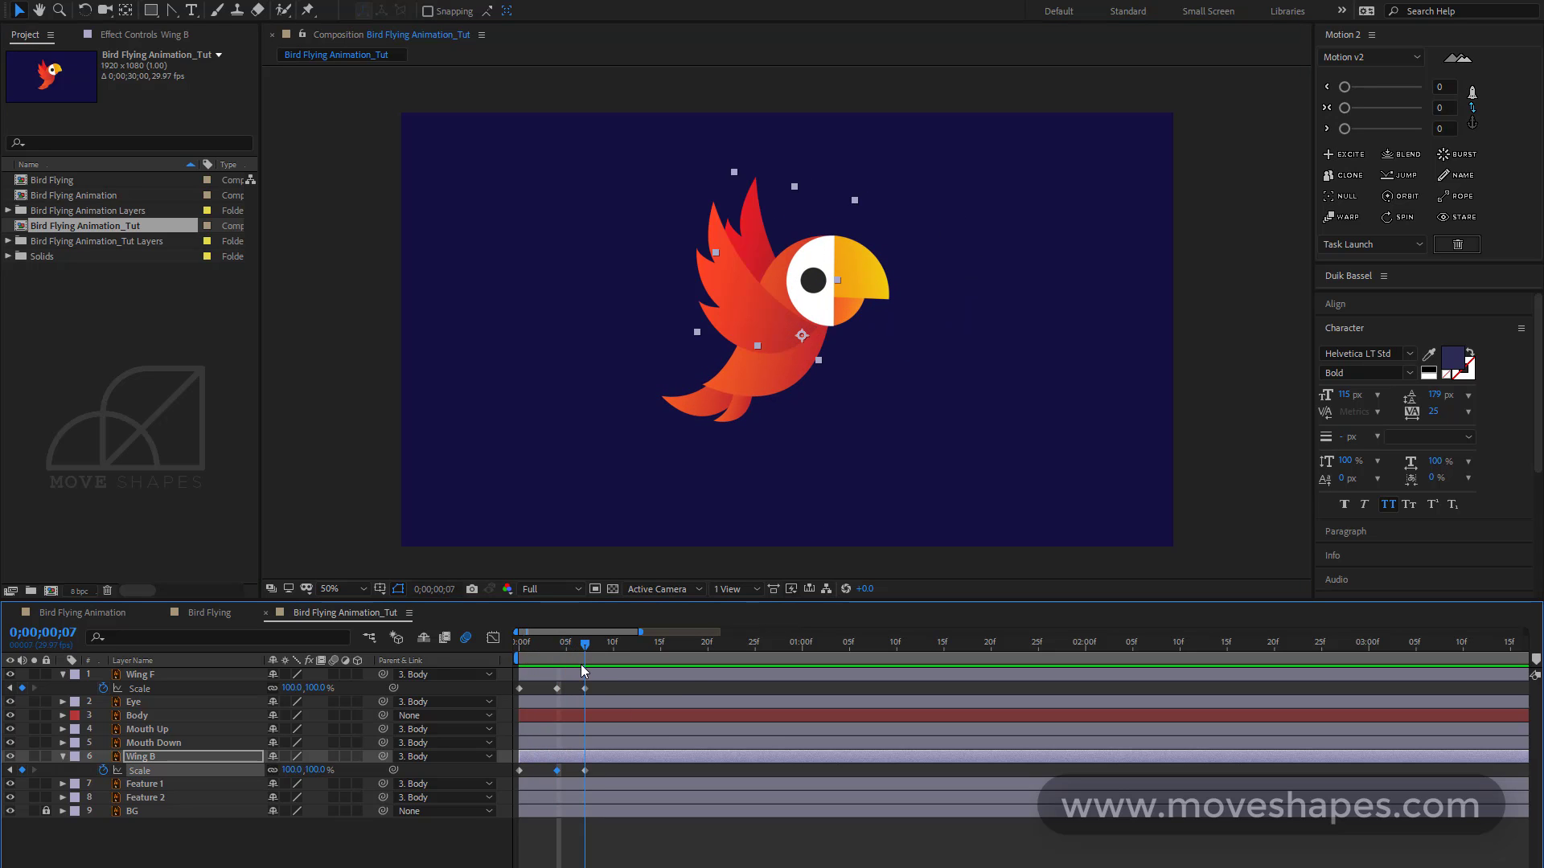
Shift both wings' middle Scale keyframes to 0;00;00;03 and their last Scale keyframes to 0;00;00;06
drag(601, 681, 577, 777)
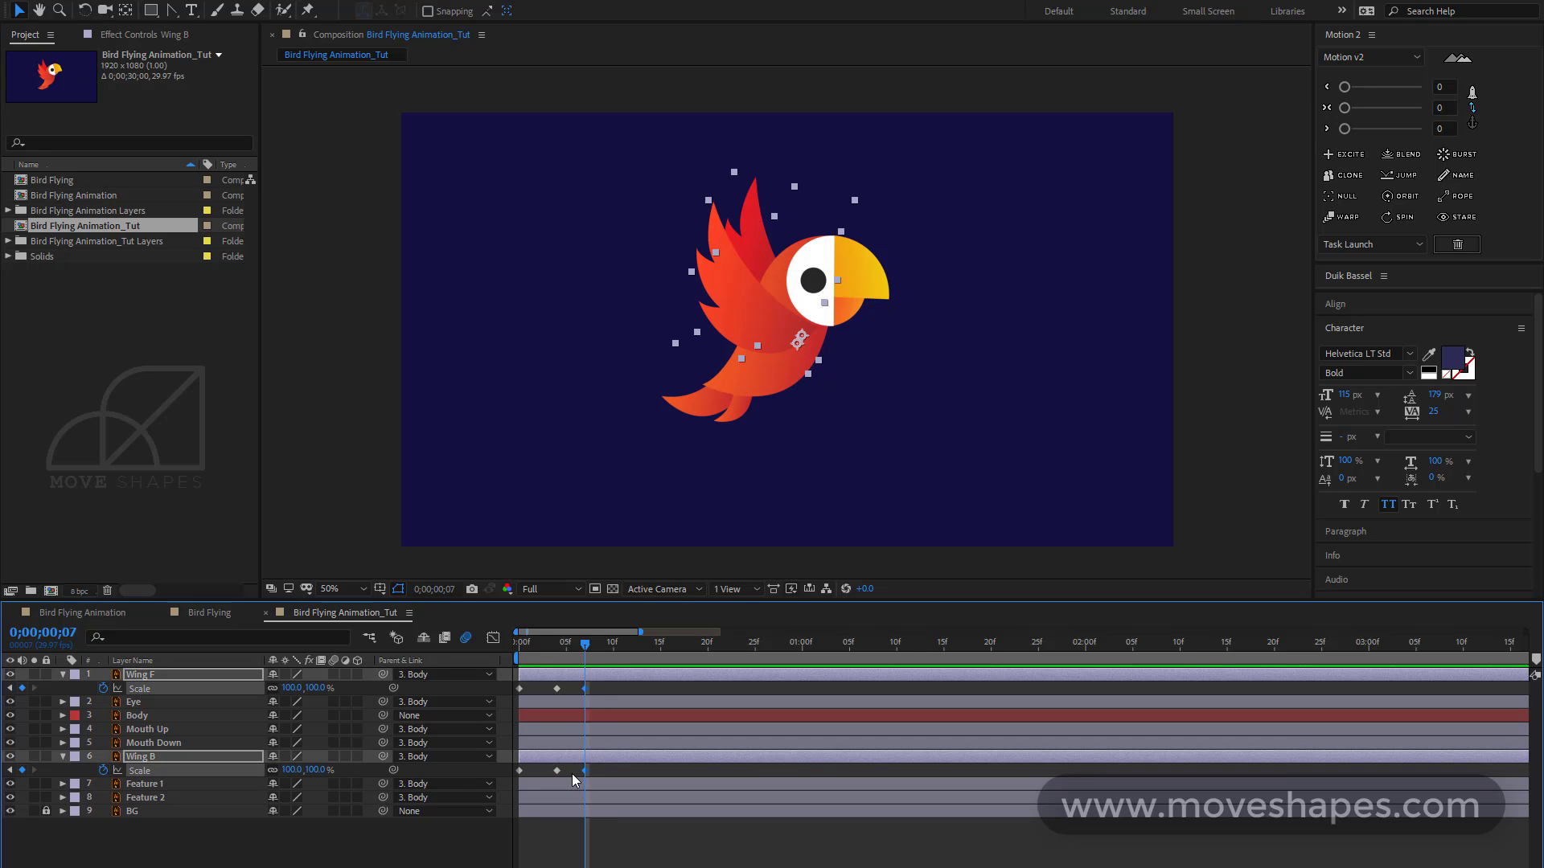
drag(592, 688, 543, 791)
key(alt+Left)
click(557, 772)
drag(537, 644, 505, 650)
Set 0° Rotation keyframes on Wing F and Wing B at 0;00;00;00 and 0;00;00;06, showing their Scale keyframes alongside
click(539, 679)
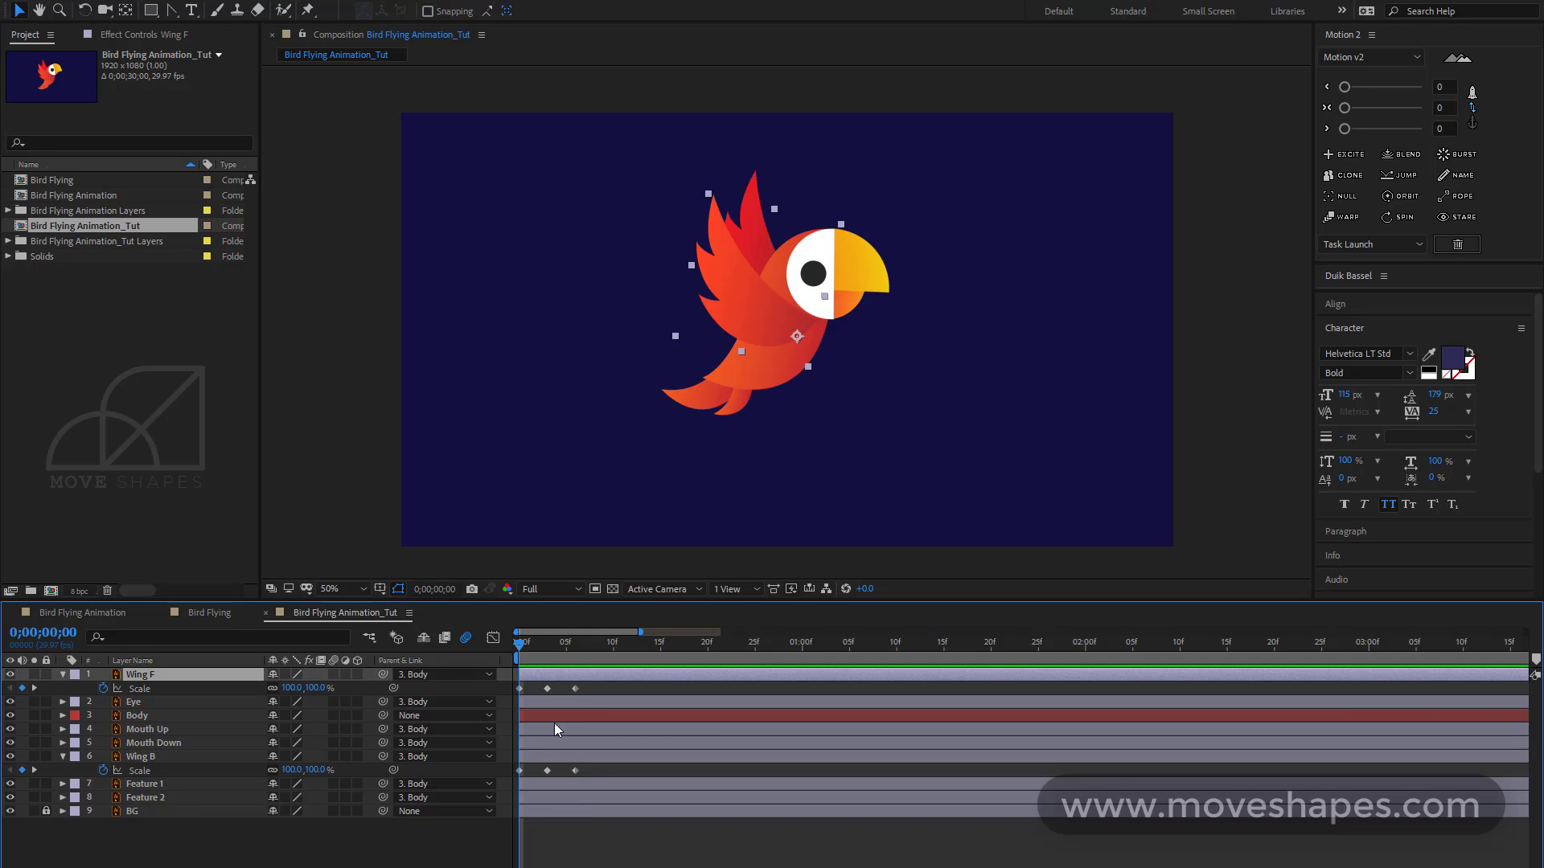
ctrl+click(555, 756)
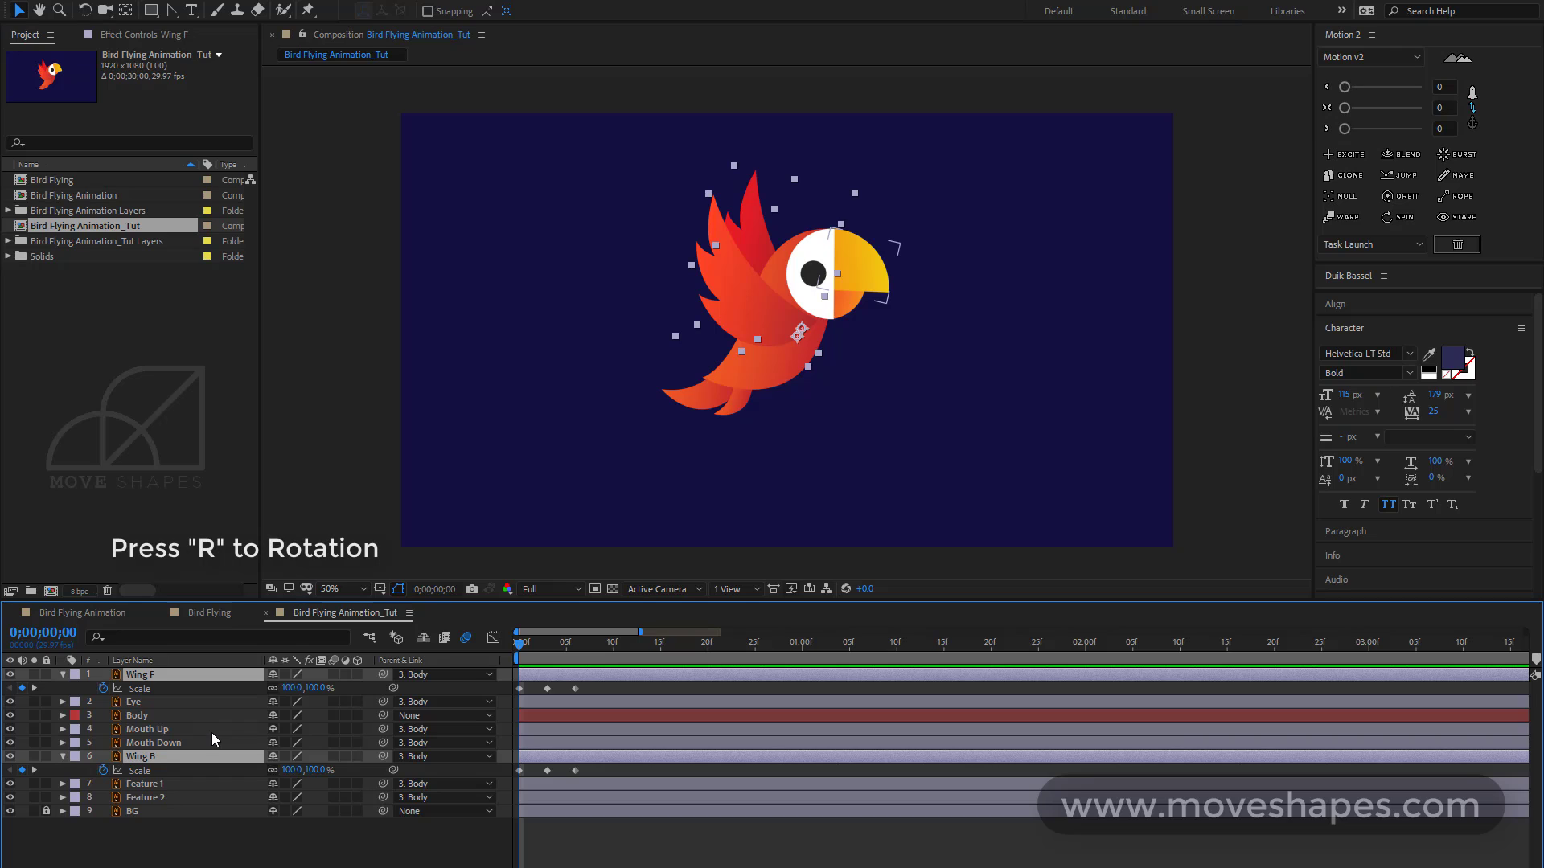
key(r)
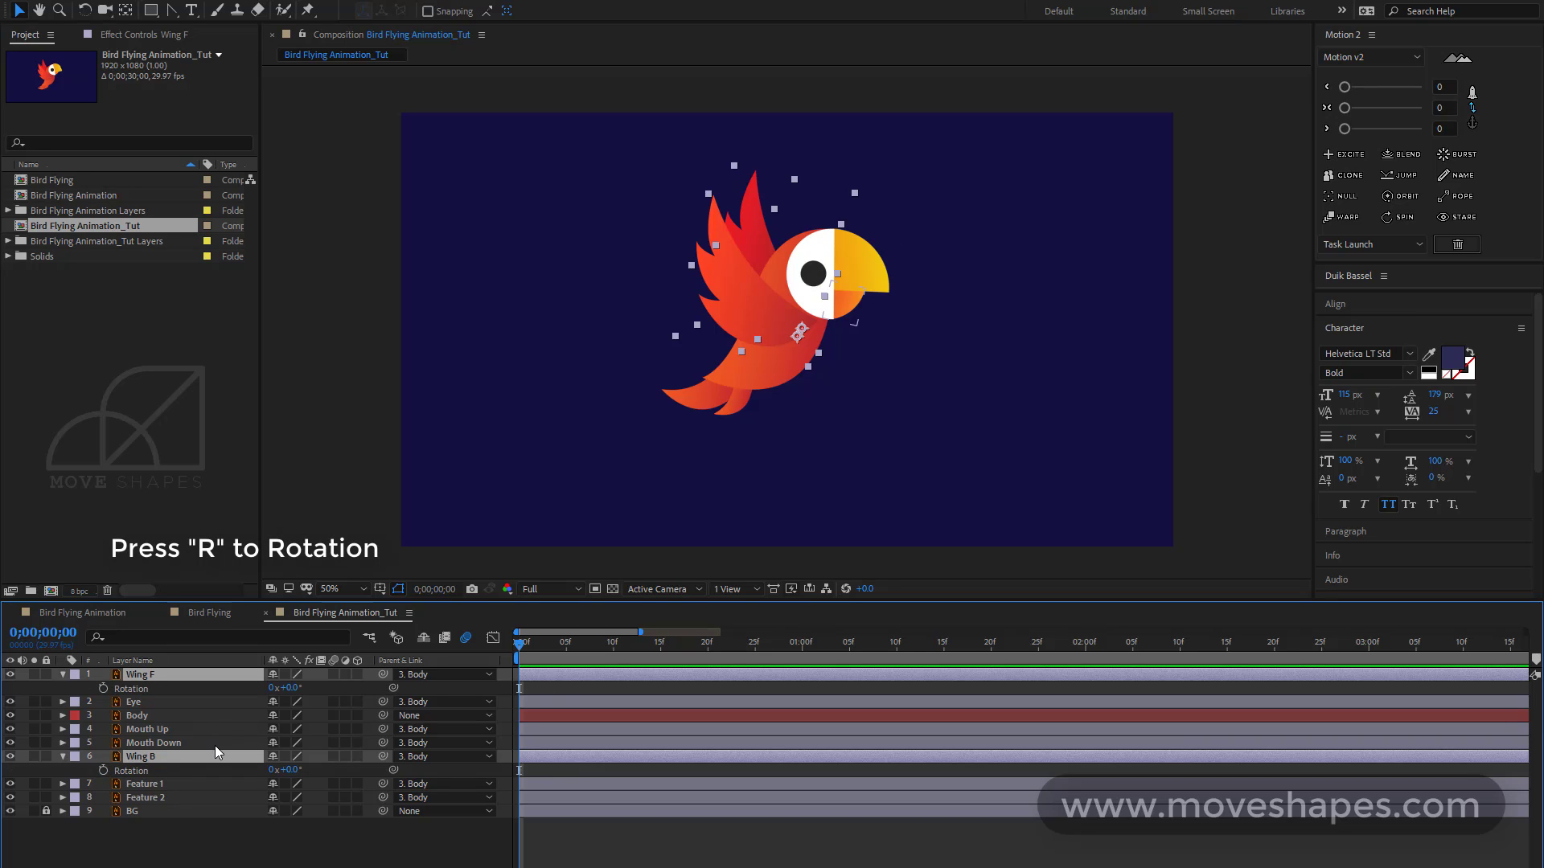
click(103, 688)
key(shift+s)
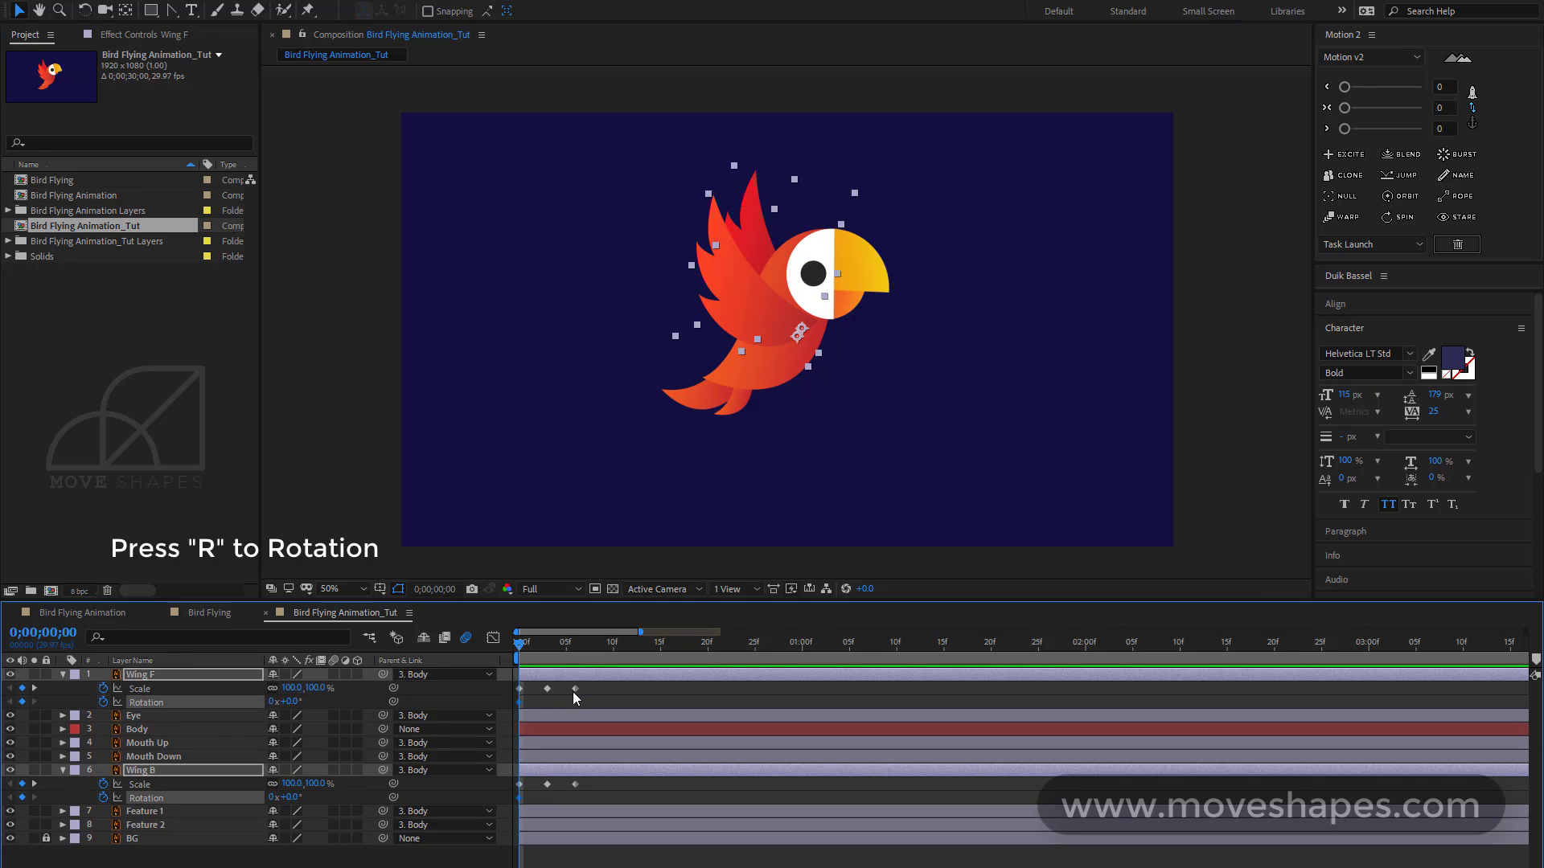
drag(526, 645, 576, 646)
click(22, 701)
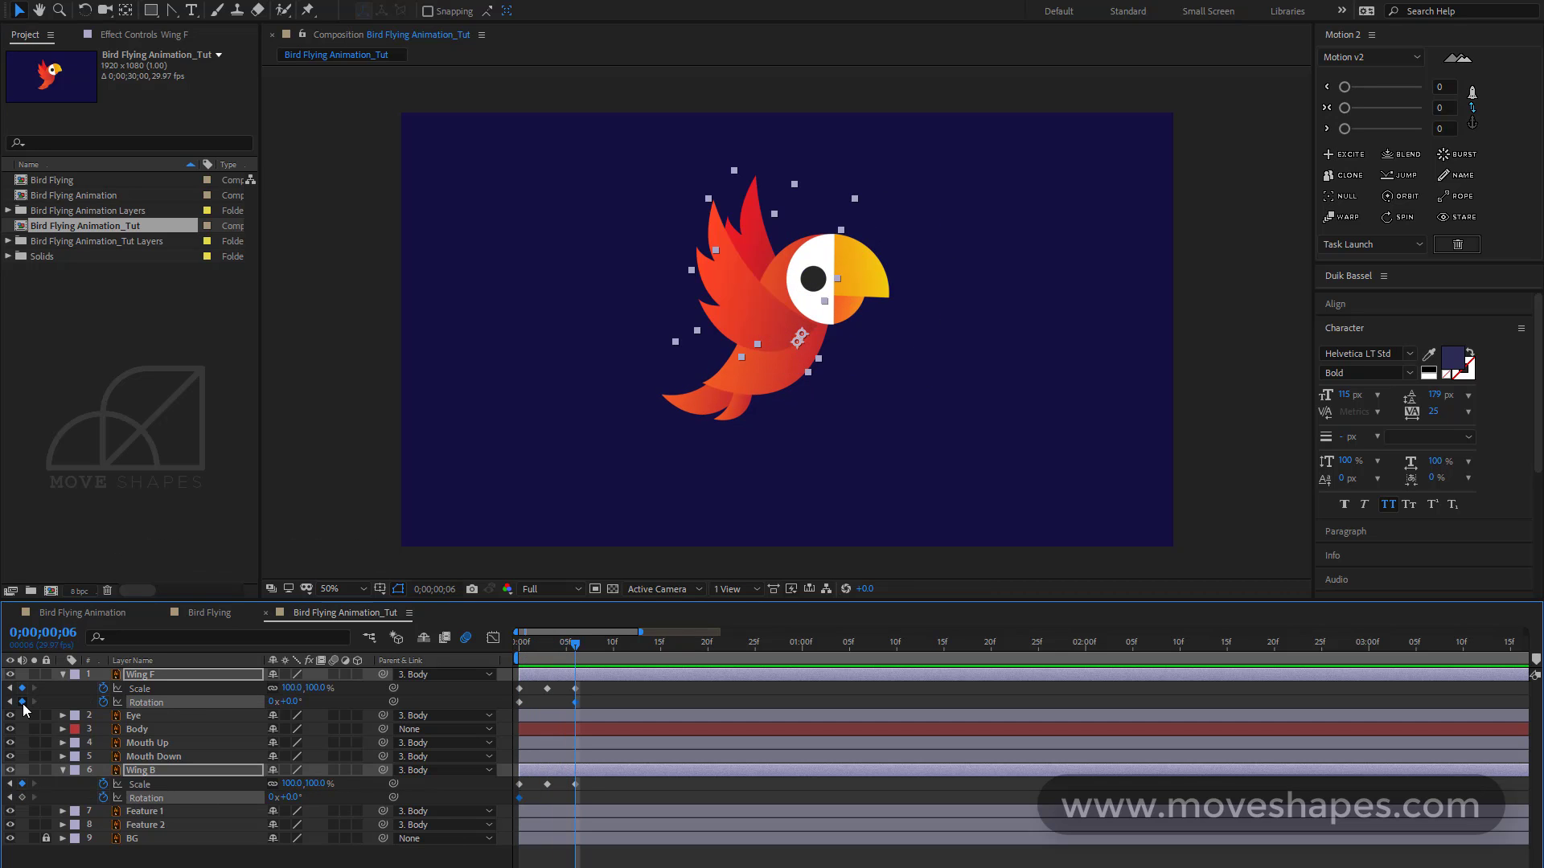
At 0;00;00;03, rotate Wing F to 39° and Wing B to 14°, and preview the wing flap
drag(553, 640, 548, 643)
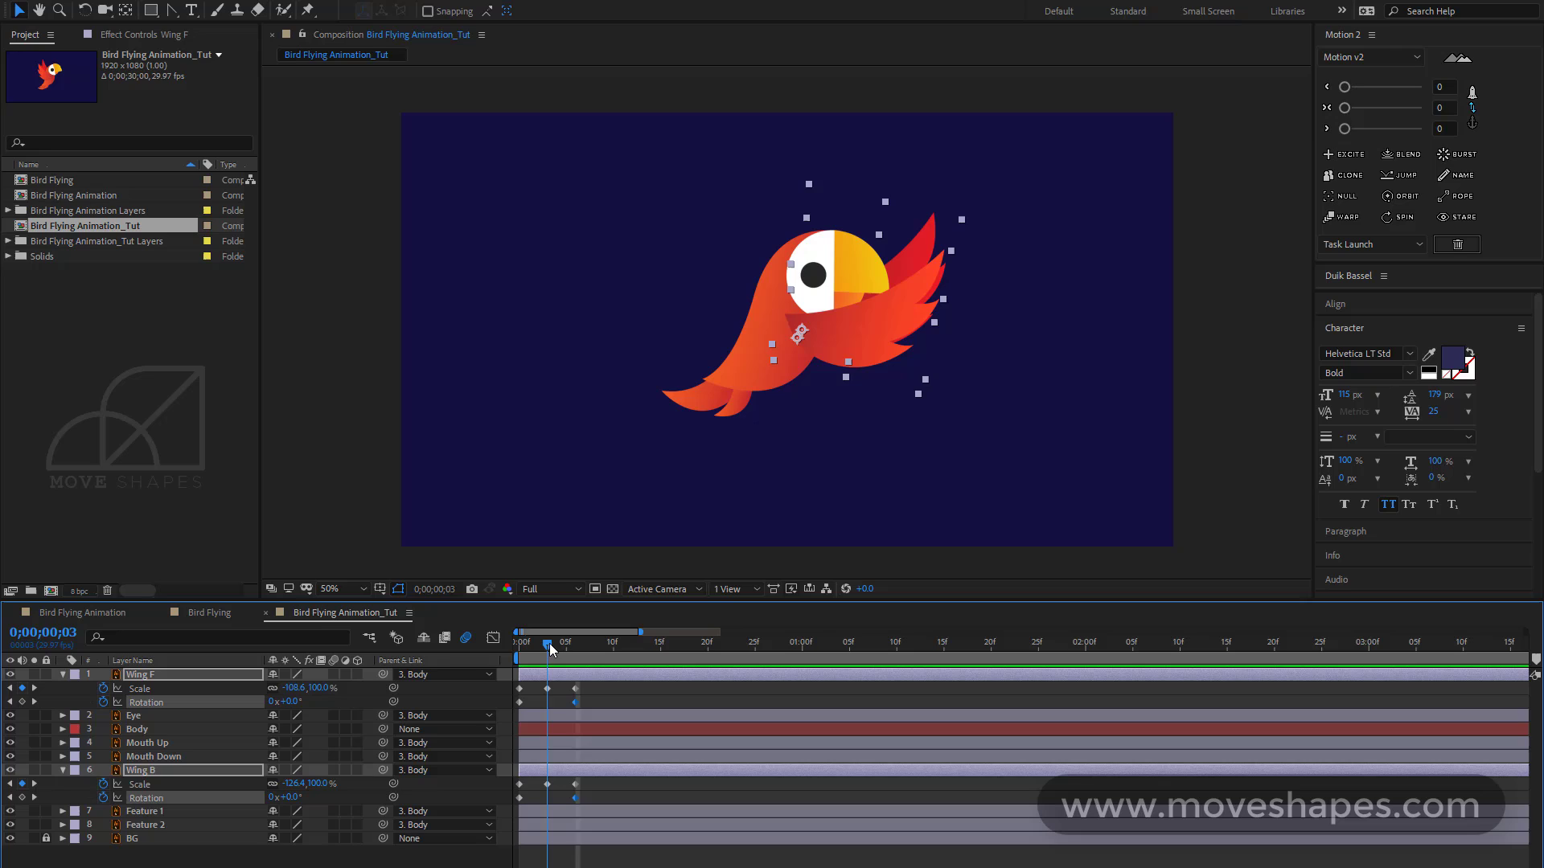
click(548, 689)
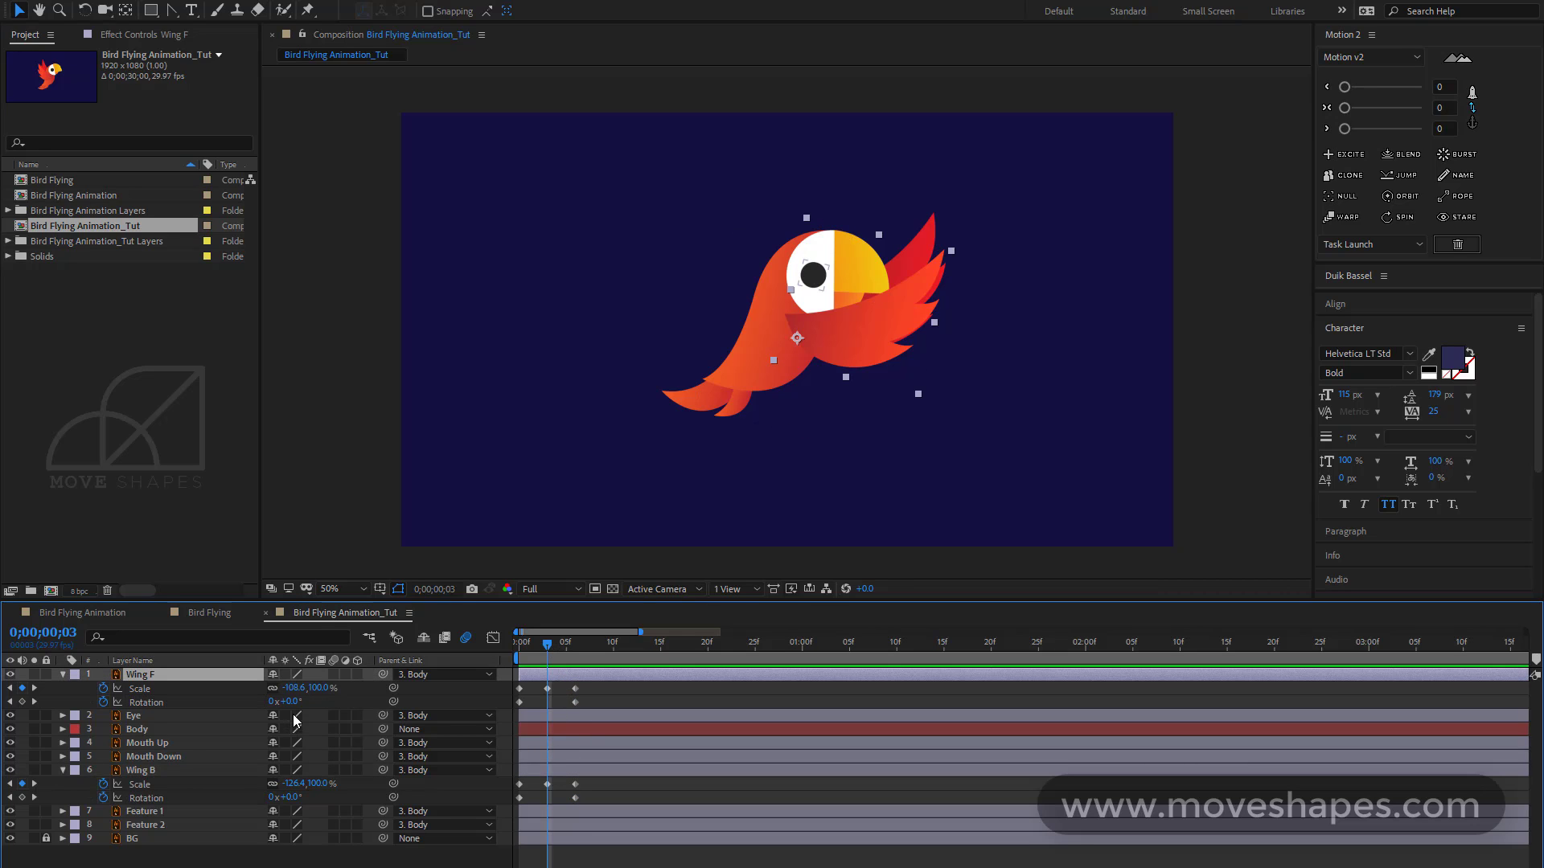
drag(293, 701, 329, 705)
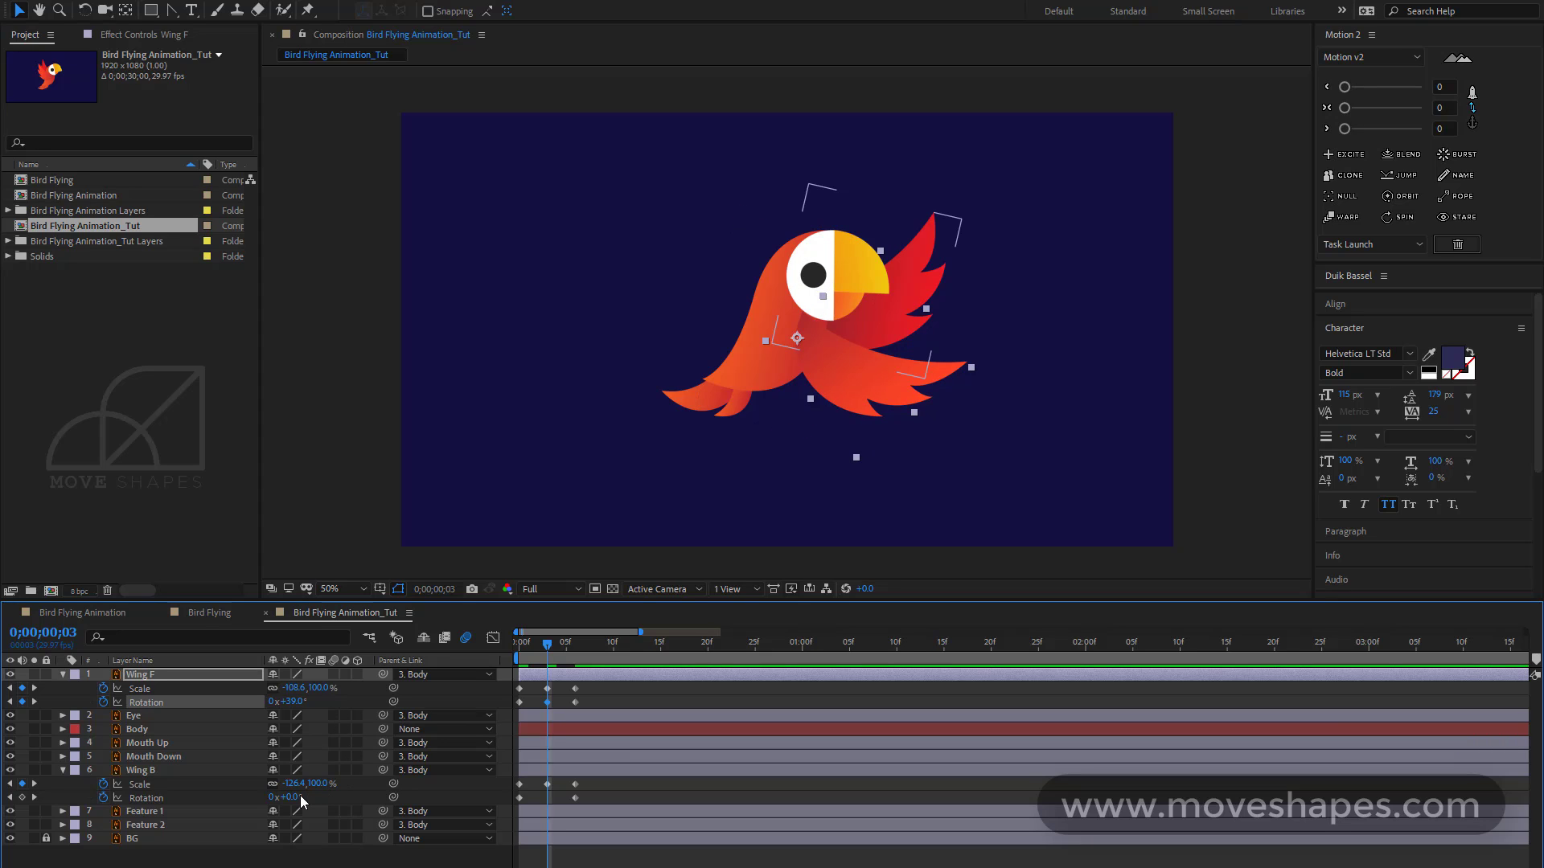
drag(301, 794, 299, 796)
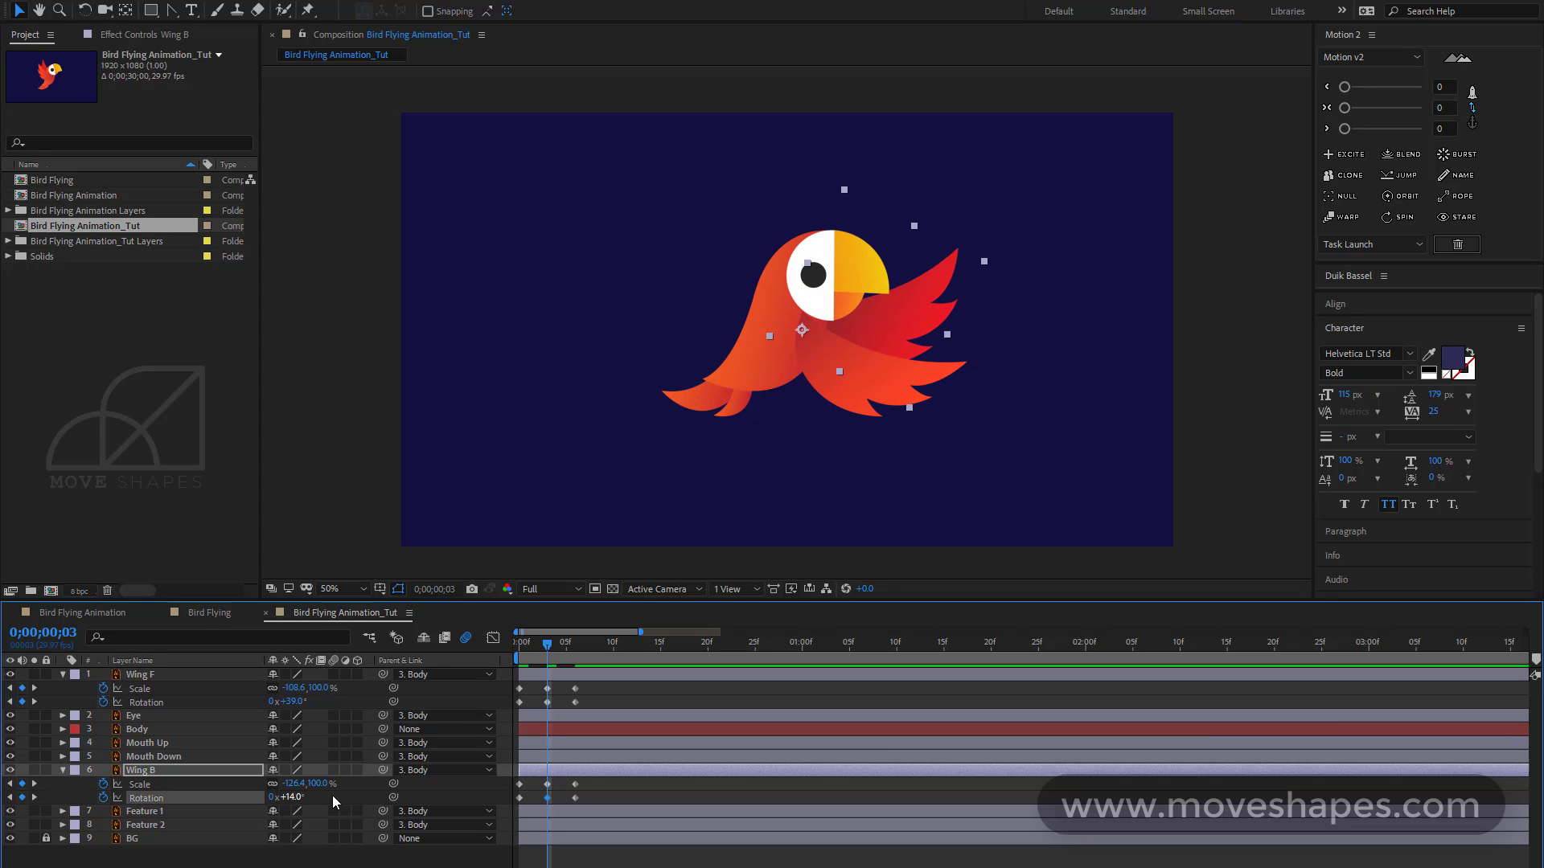
drag(536, 653, 509, 653)
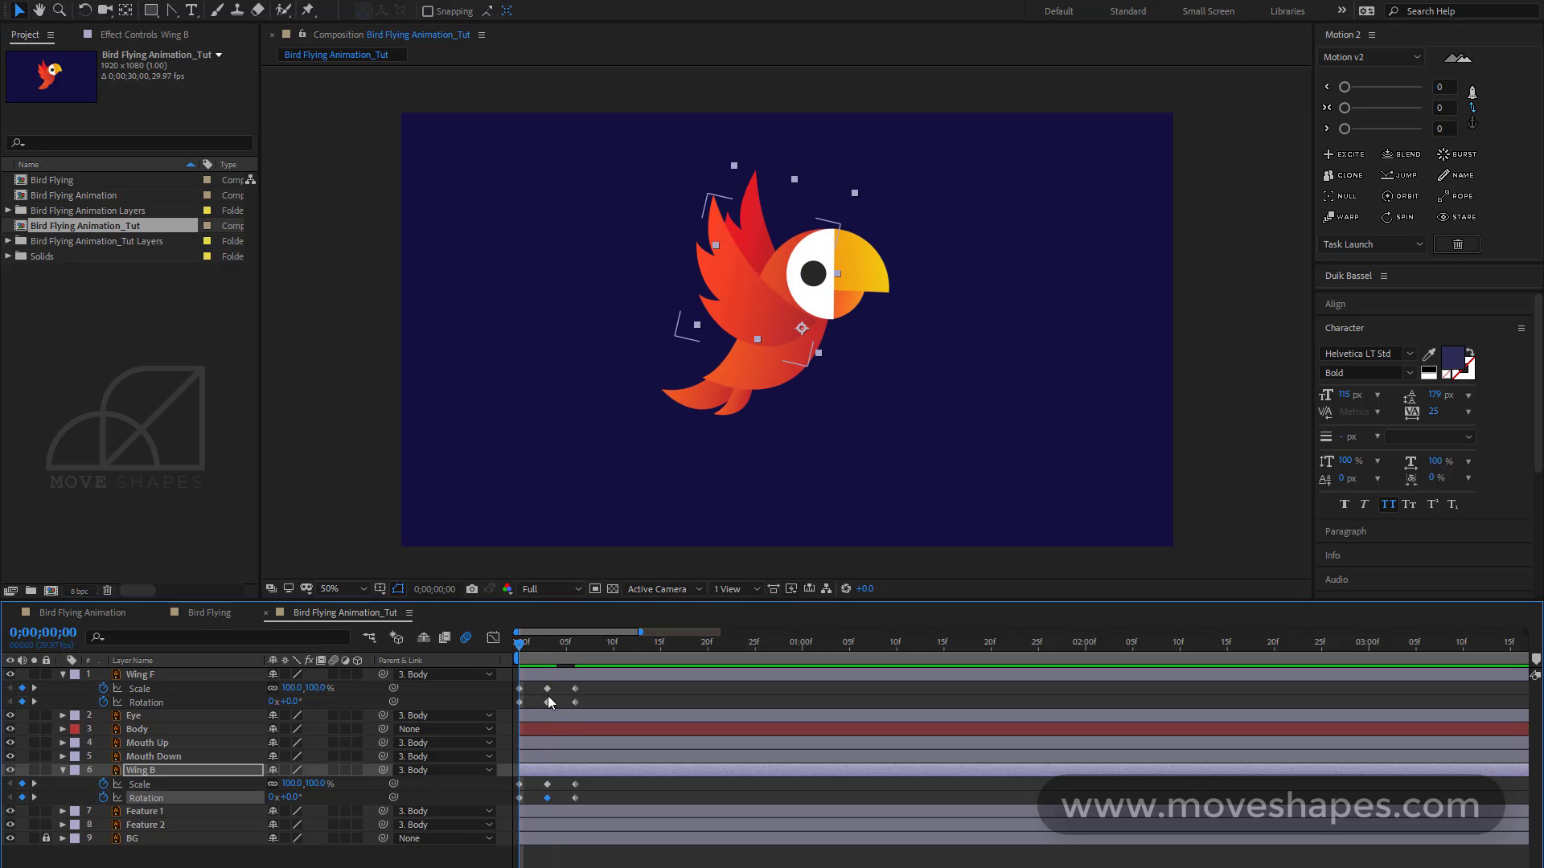
mouse_move(523, 643)
mouse_down()
mouse_move(567, 659)
mouse_move(515, 656)
mouse_up()
click(599, 689)
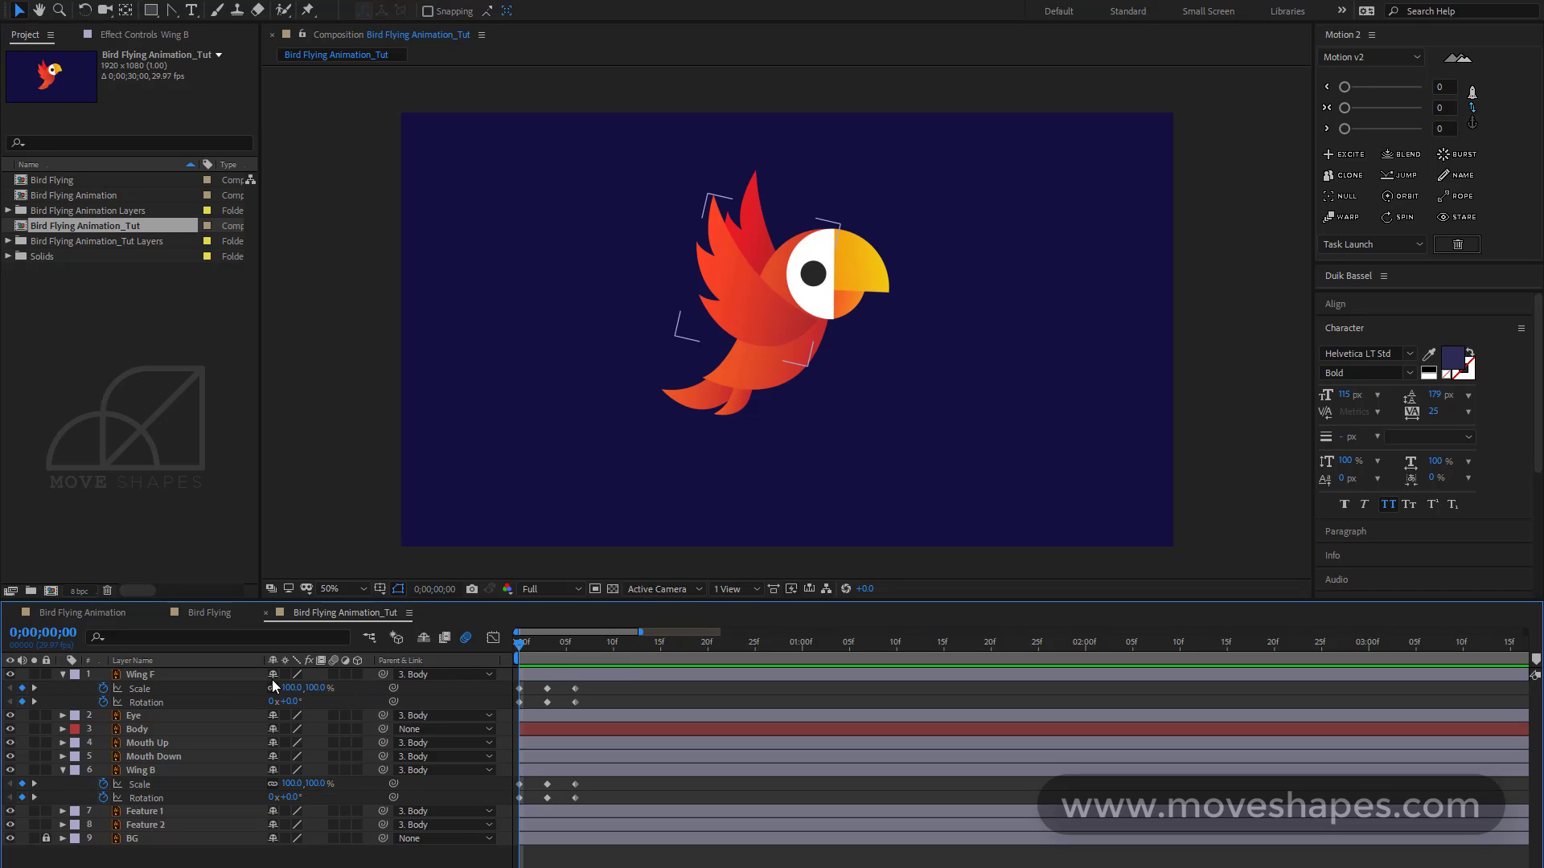
Enable motion blur on Wing F and Wing B, and compare the wings at 0;00;00;03 with the composition's motion blur off and on
click(335, 674)
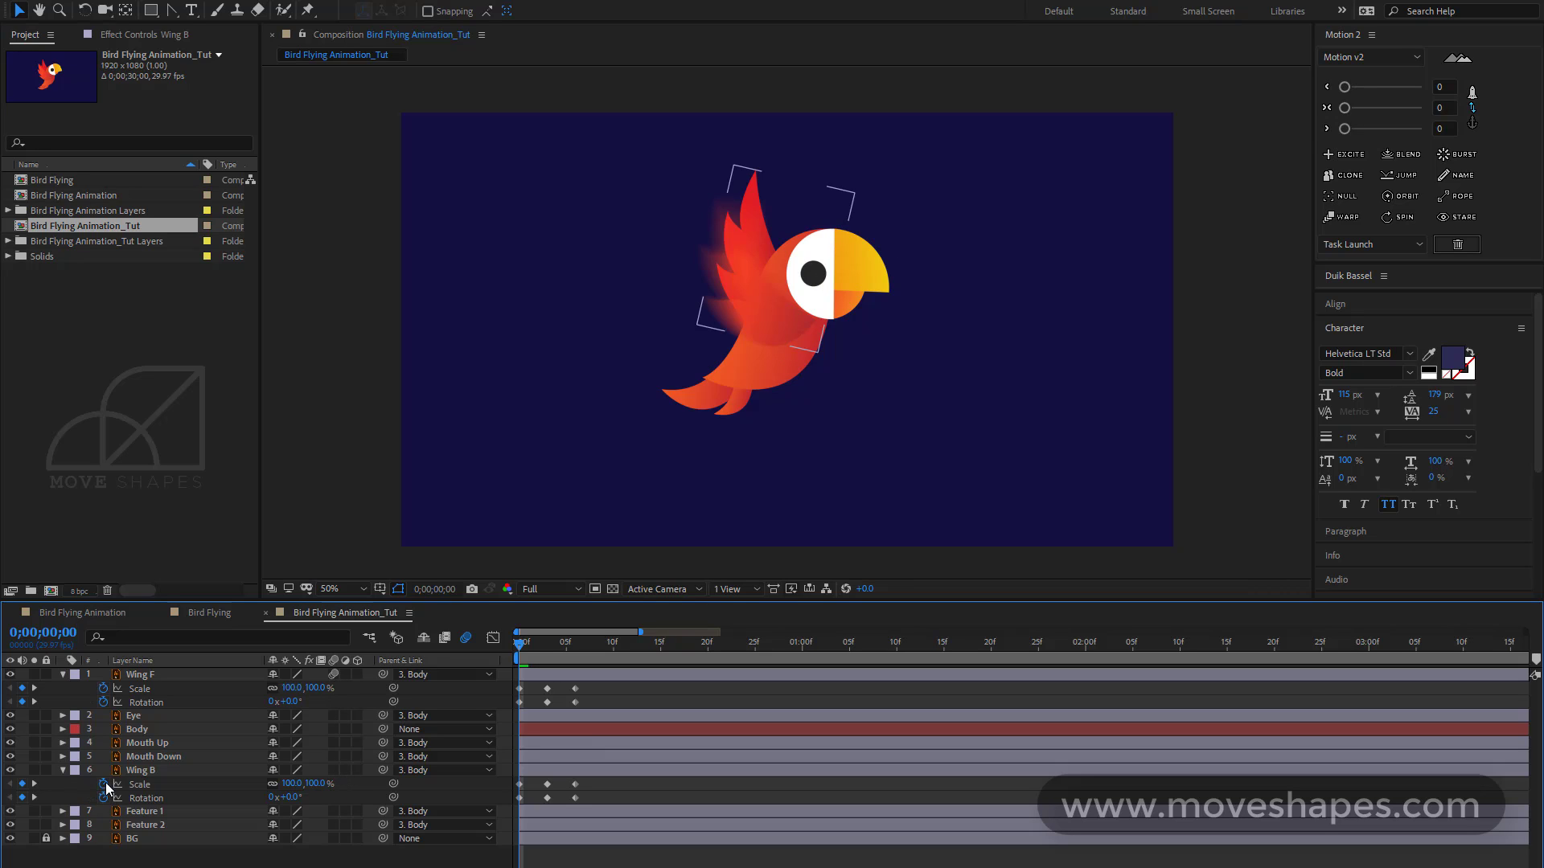
click(179, 774)
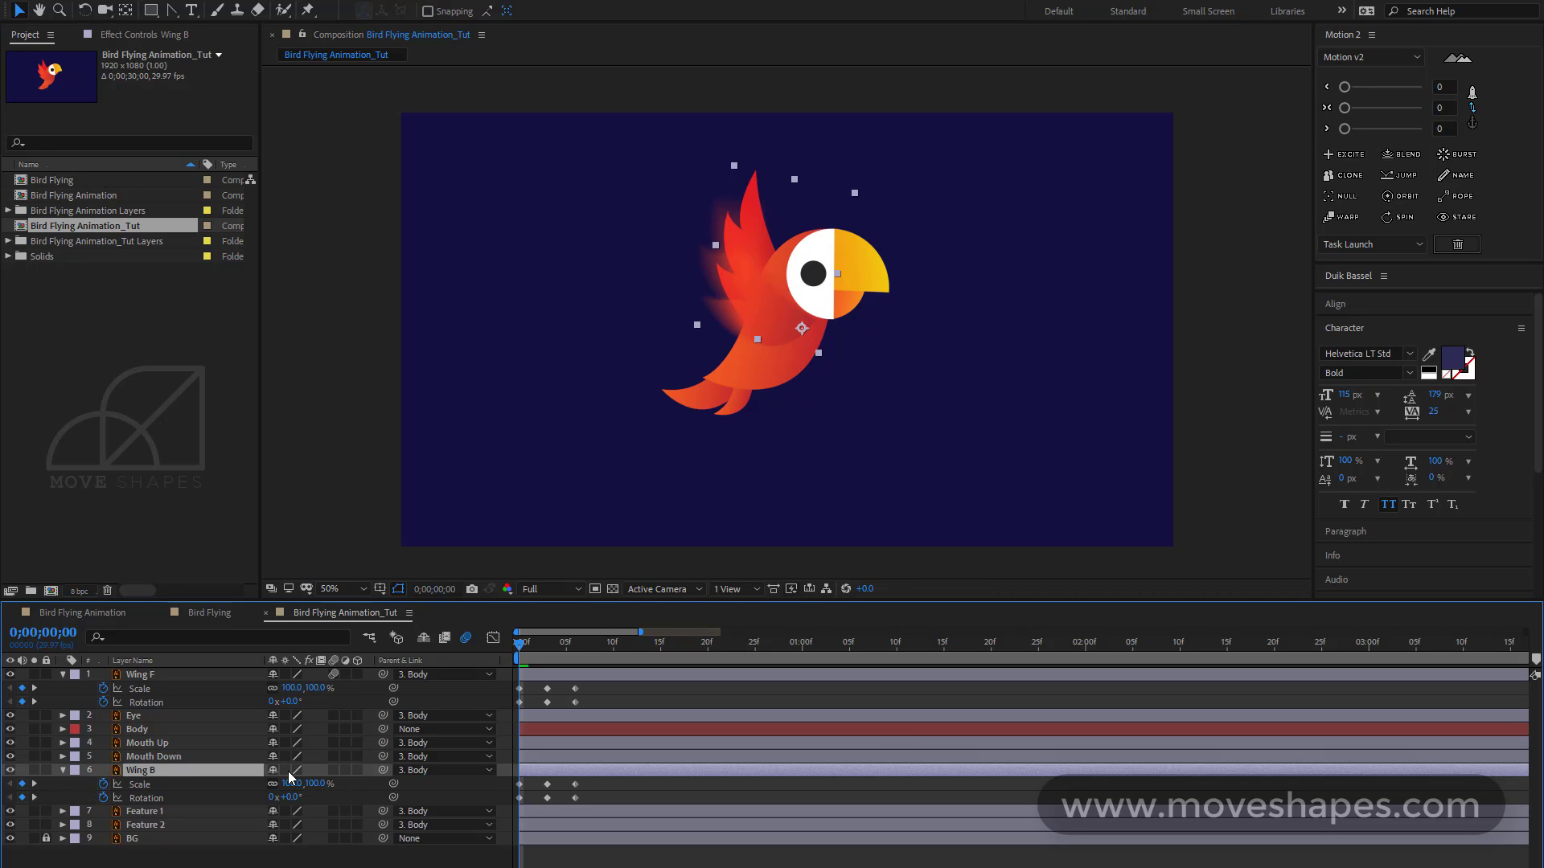
click(333, 770)
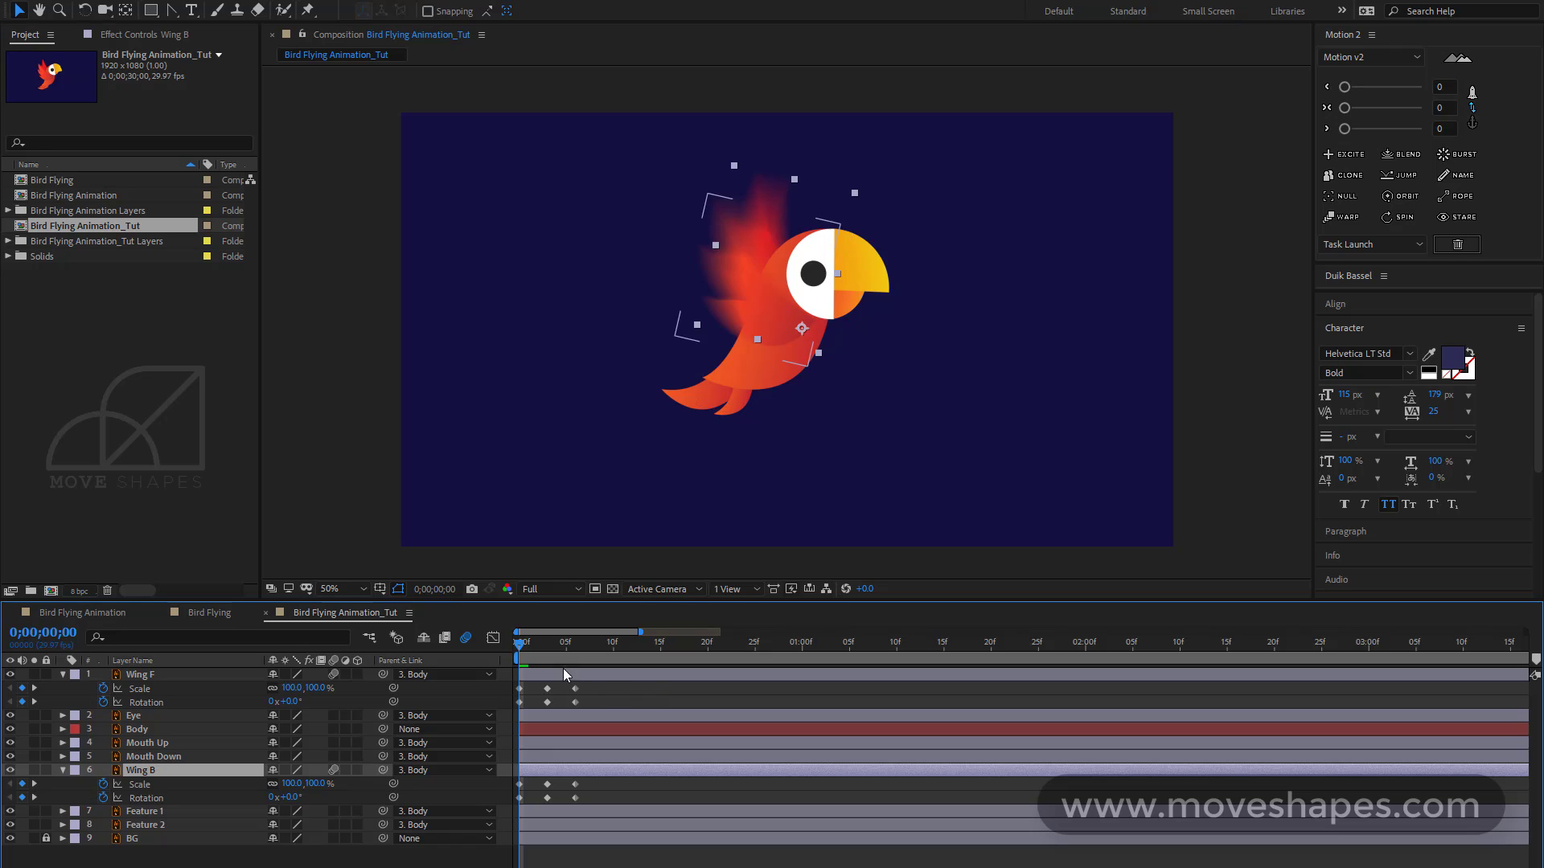
click(529, 644)
drag(529, 645, 548, 648)
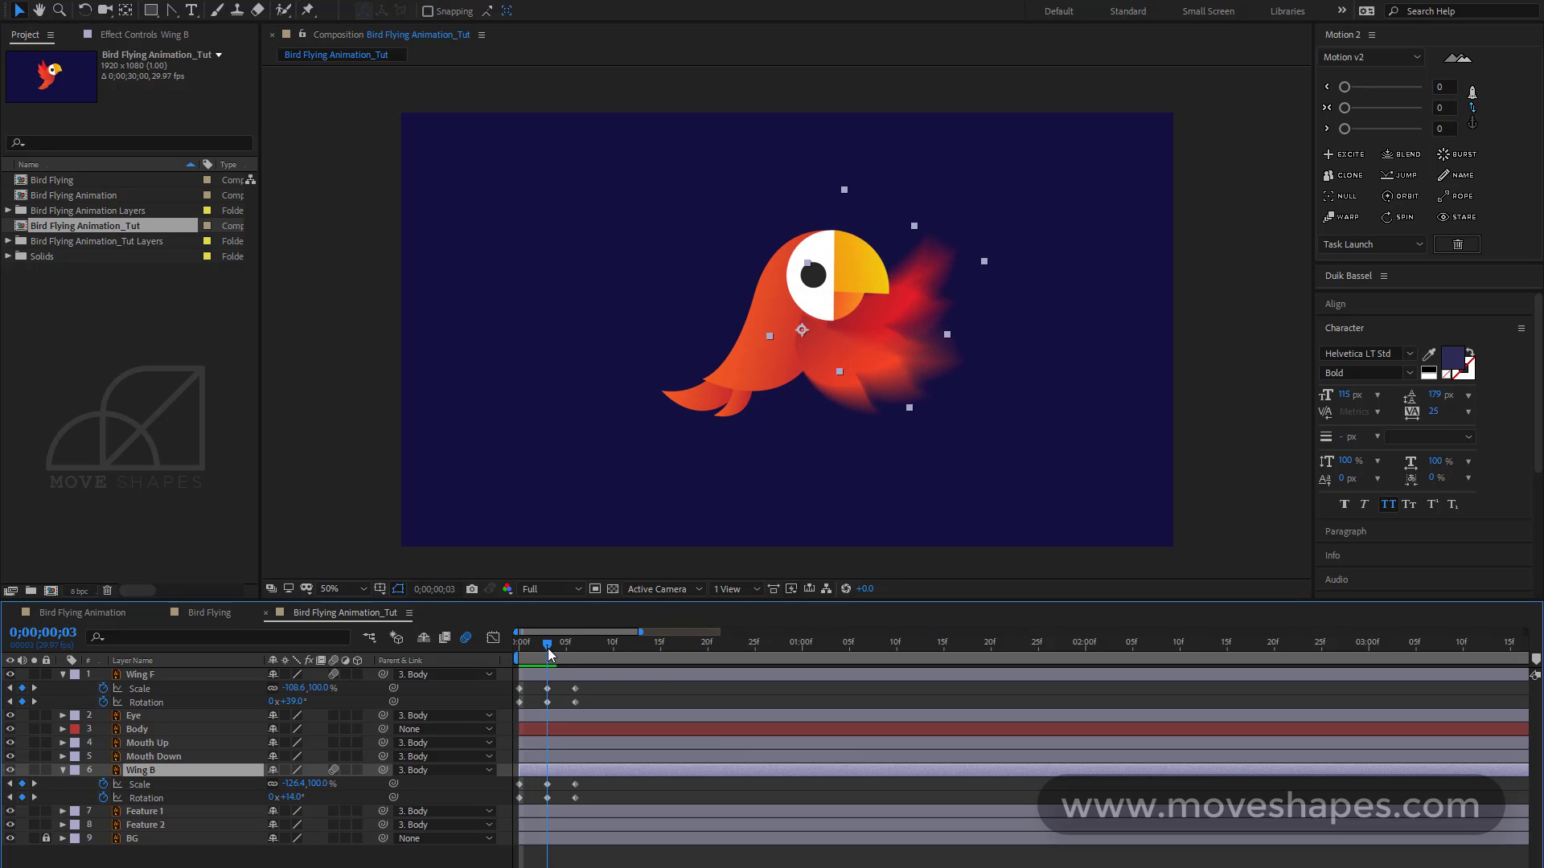
click(467, 638)
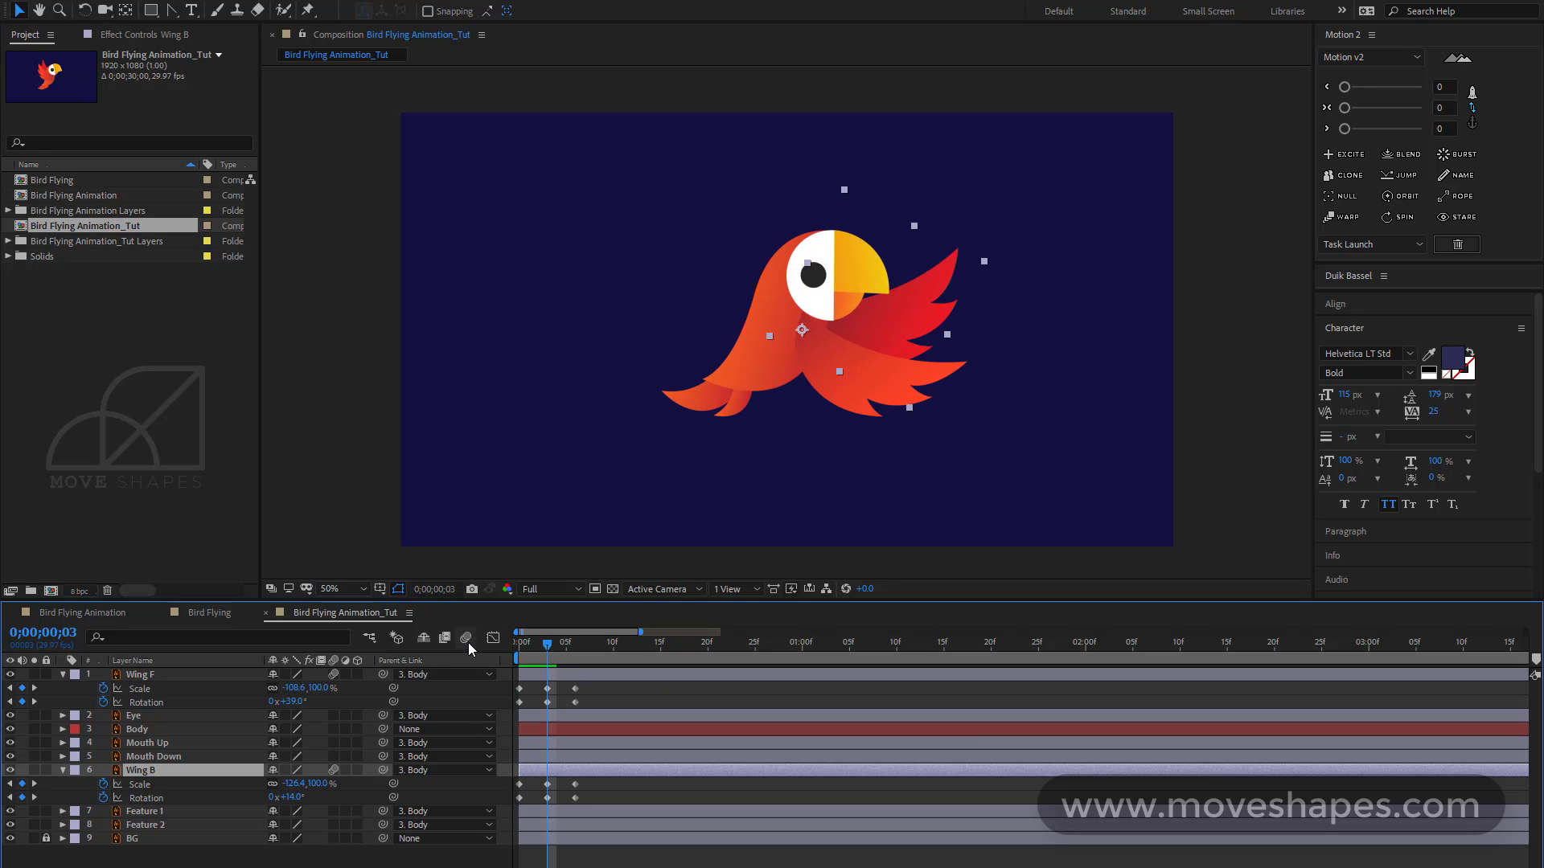
click(467, 639)
key(F2)
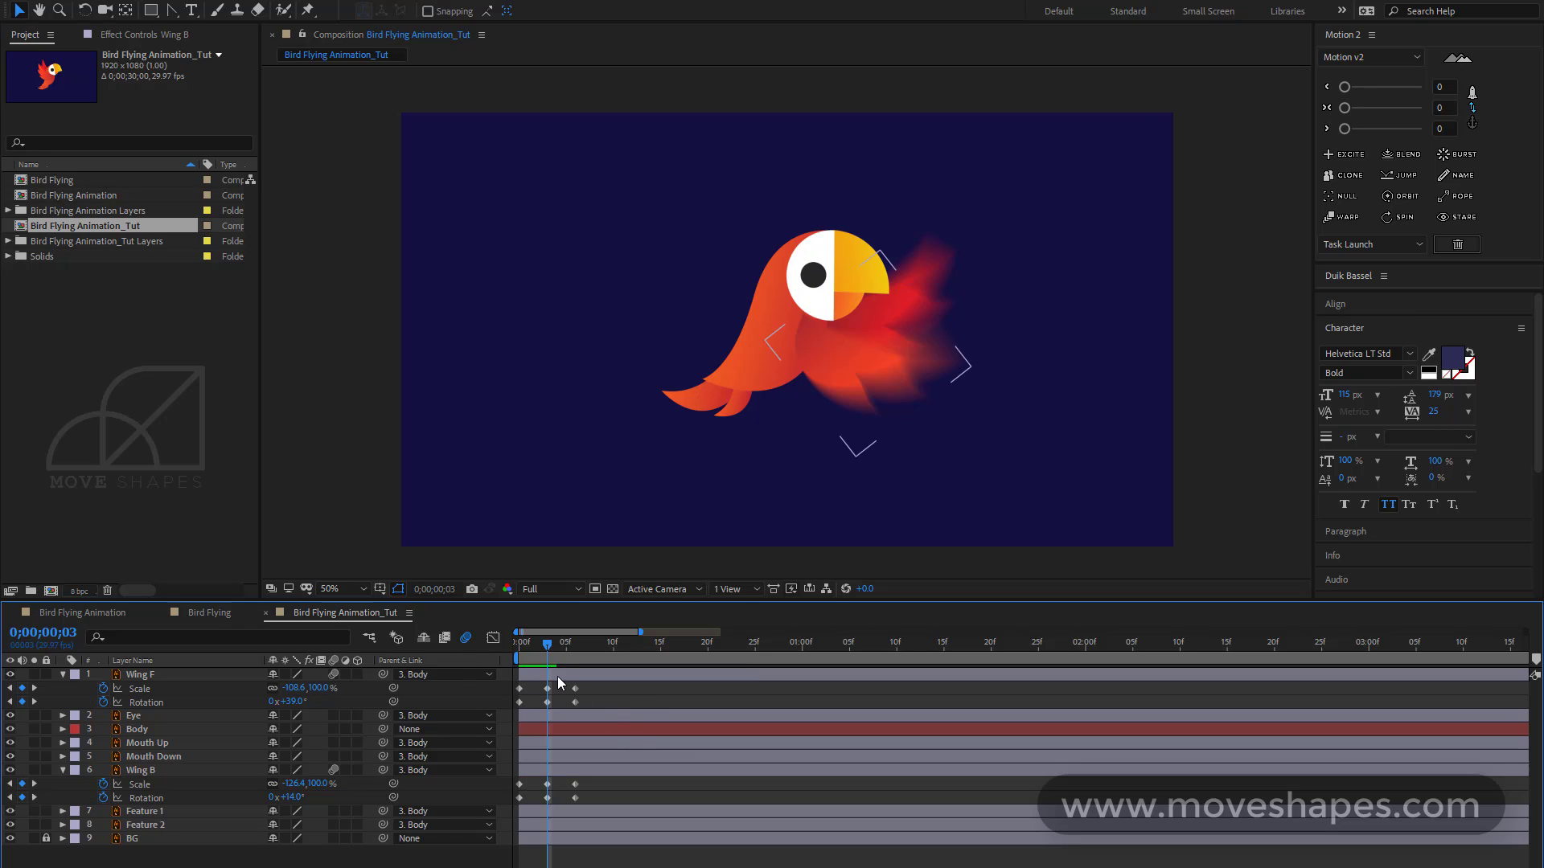
drag(547, 647, 513, 675)
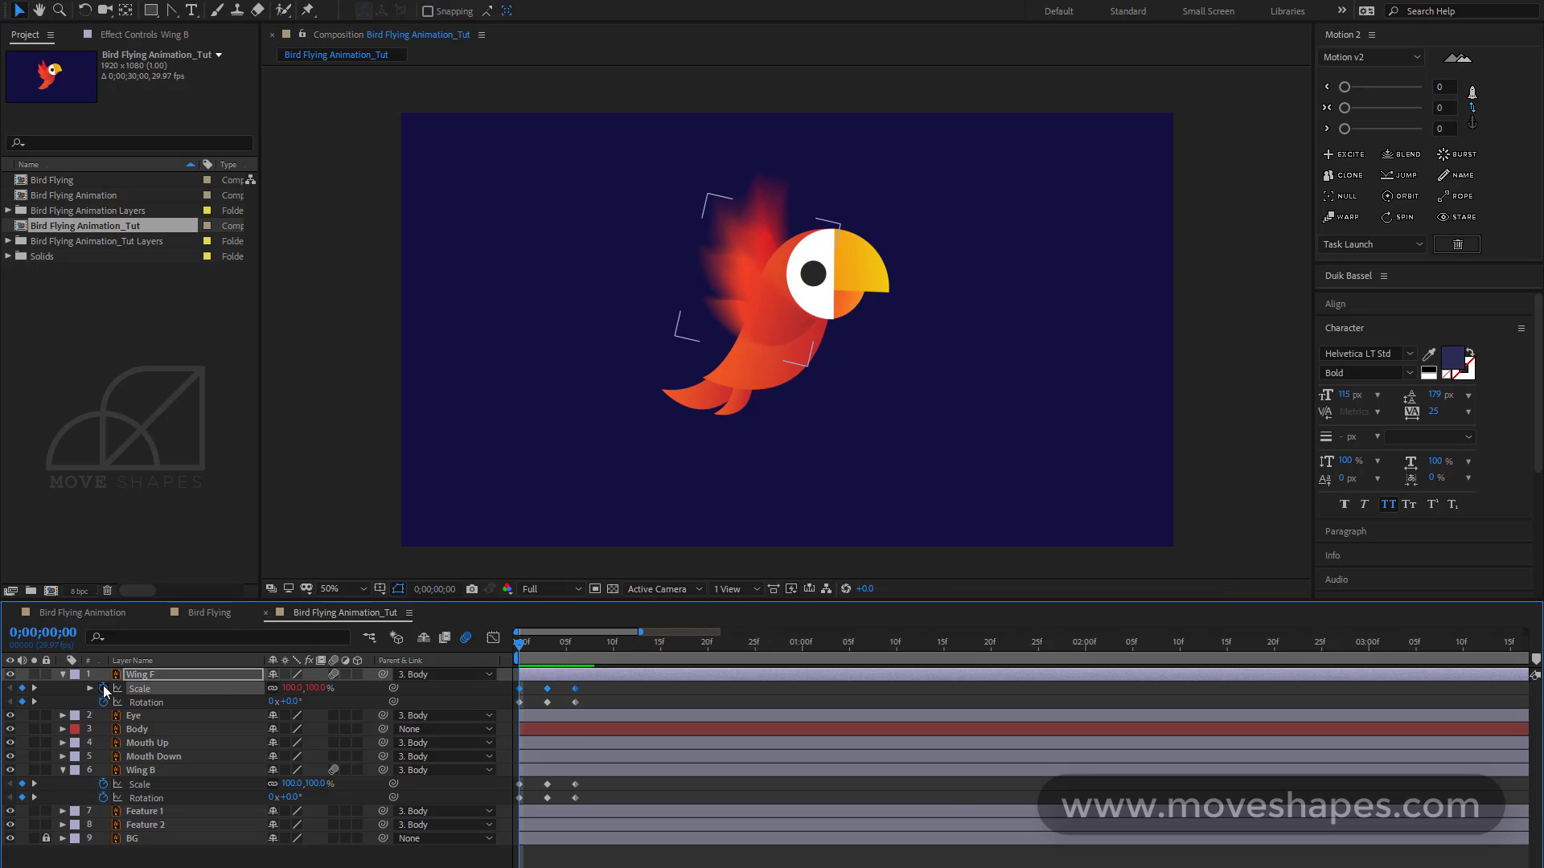
Loop Wing F's Scale and Rotation with the expression loopOutDuration(type = "cycle", duration = 0)
alt+click(103, 689)
click(328, 701)
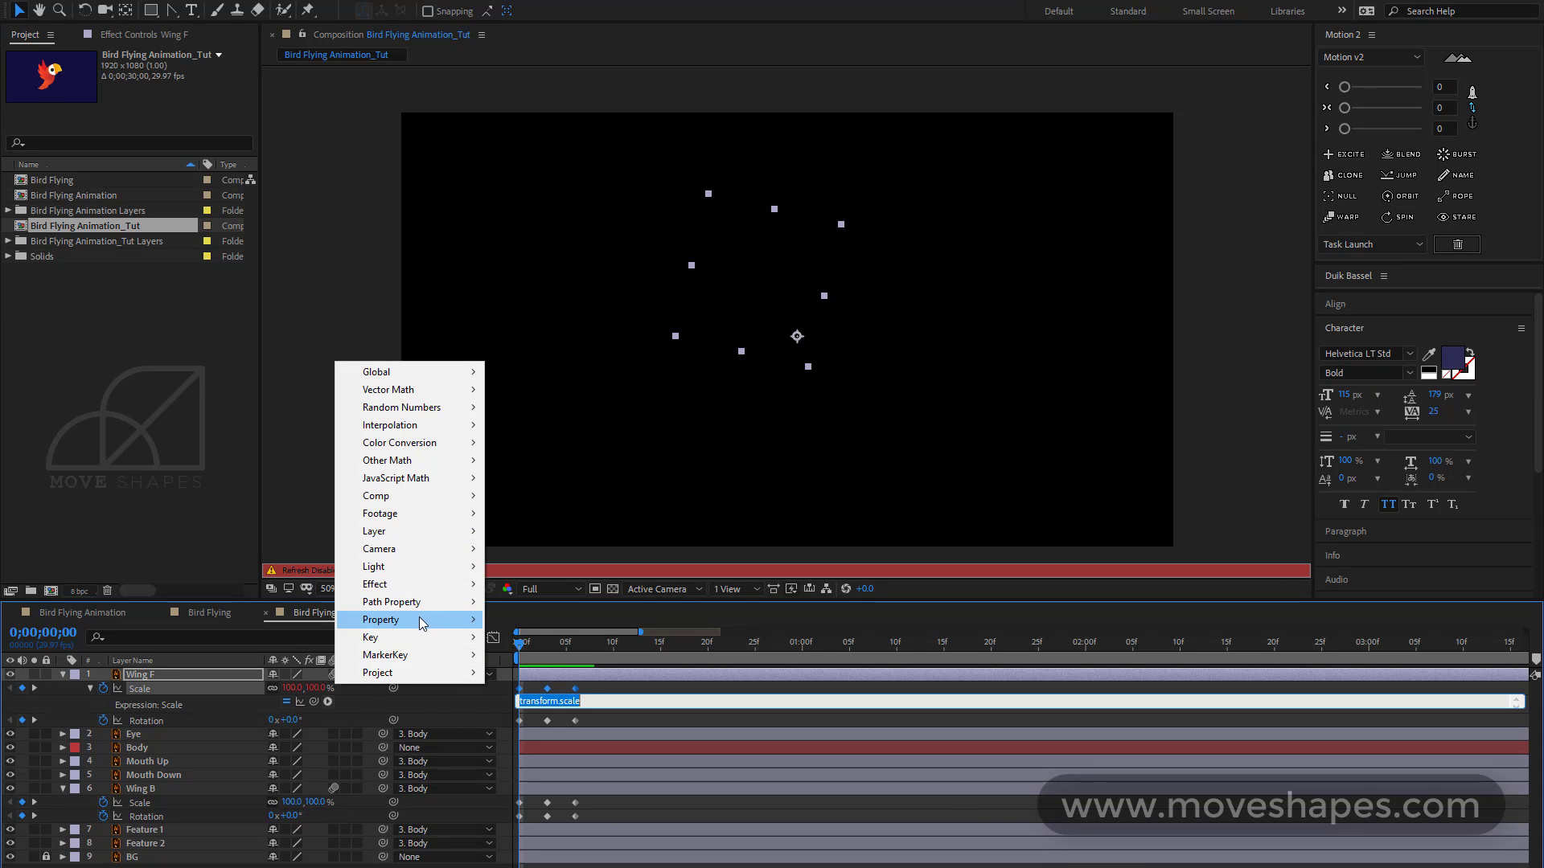
mouse_move(418, 620)
click(698, 468)
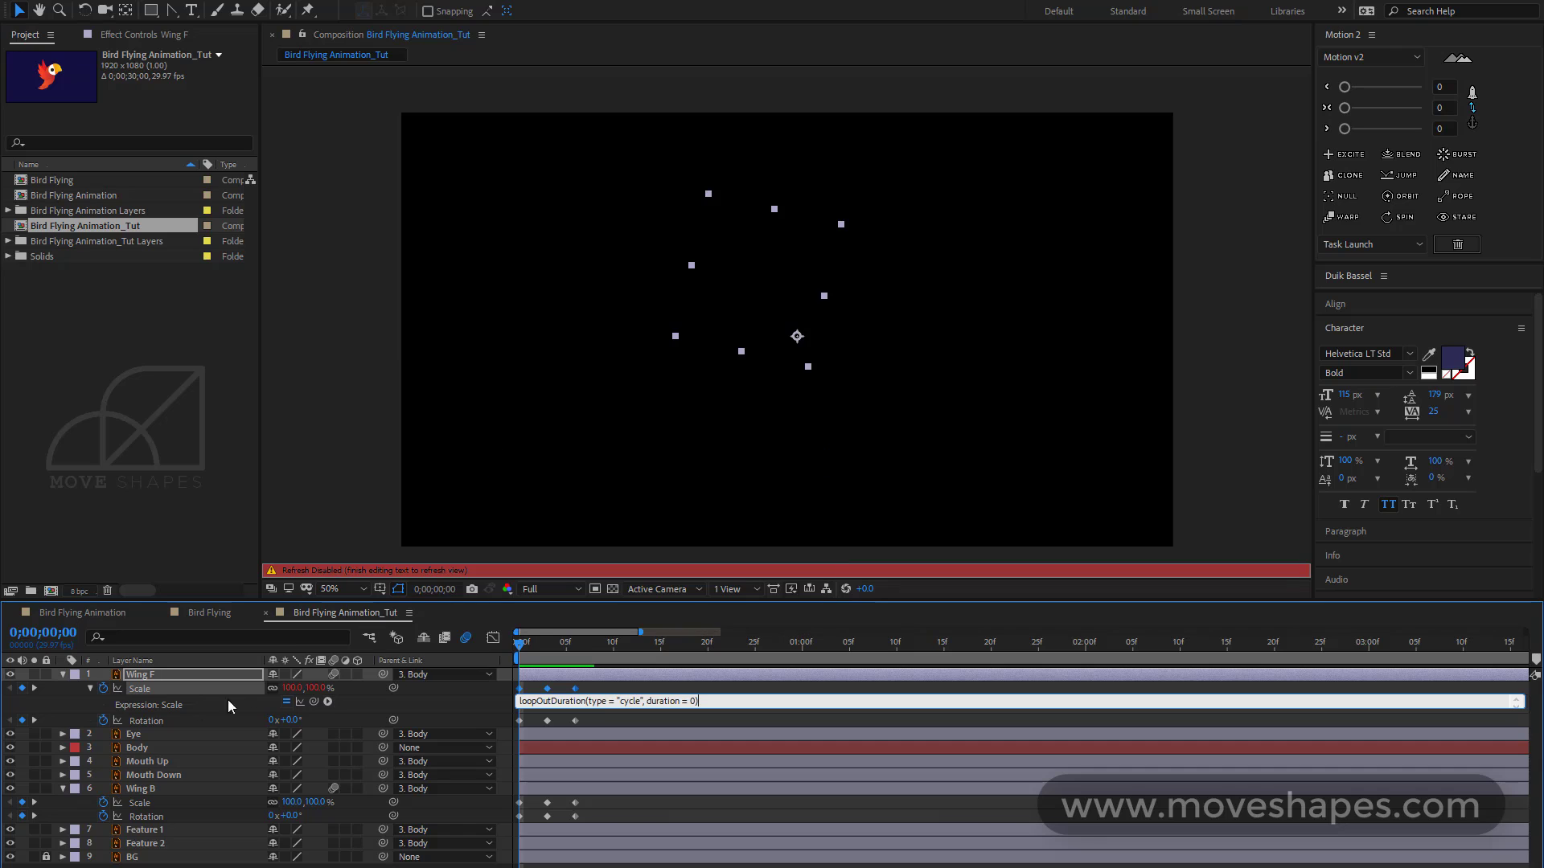
key(KP_Enter)
alt+click(103, 720)
click(328, 733)
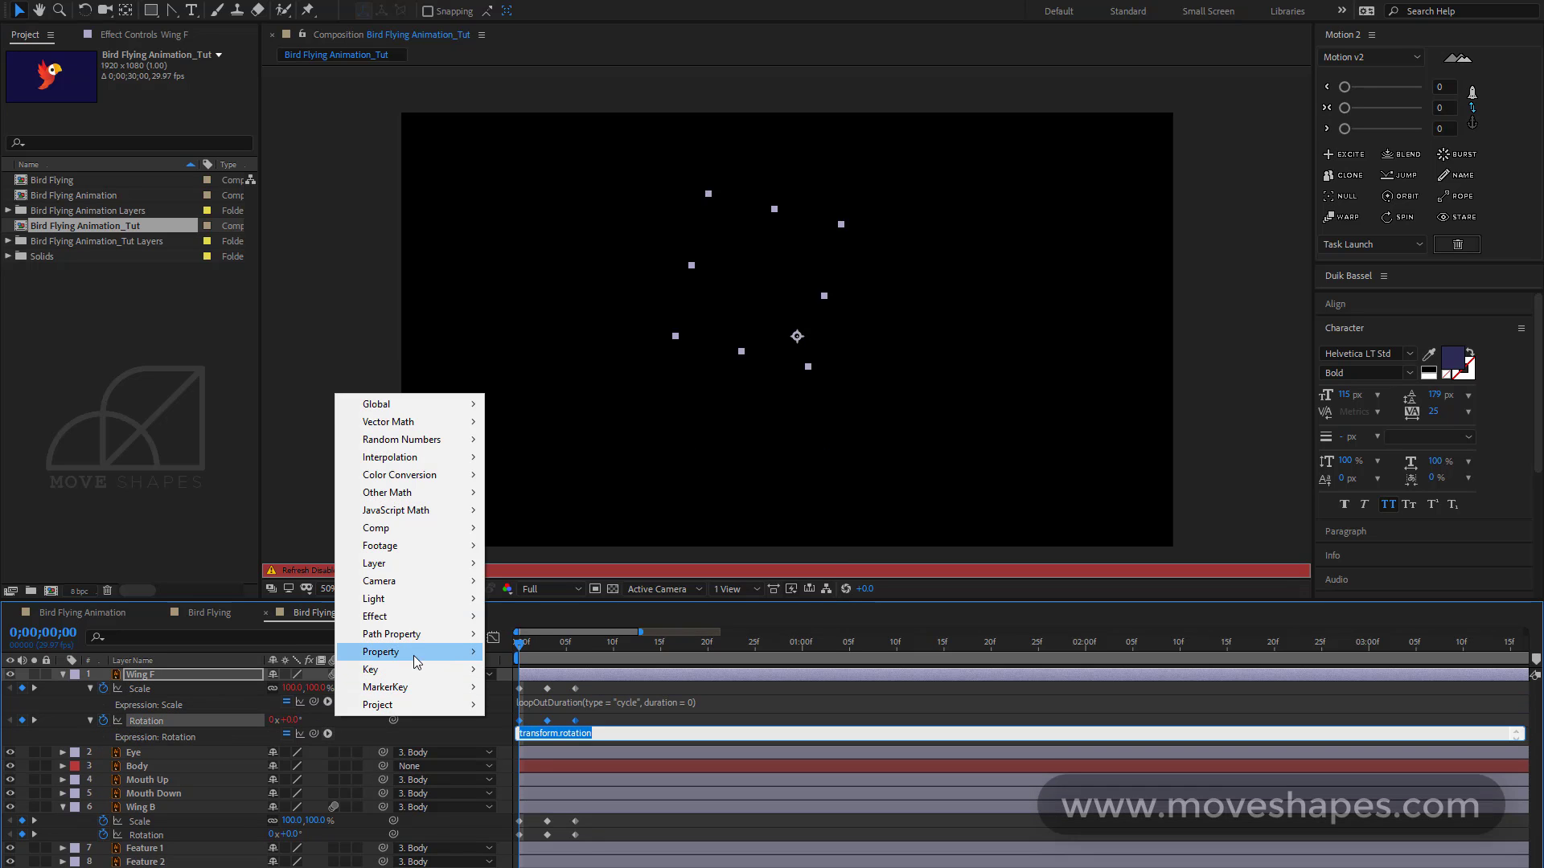
mouse_move(418, 685)
click(579, 492)
Apply loopOutDuration(type = "cycle", duration = 0) to Wing B's Scale and Rotation, and collapse the wing properties
alt+click(102, 821)
click(328, 834)
mouse_move(378, 624)
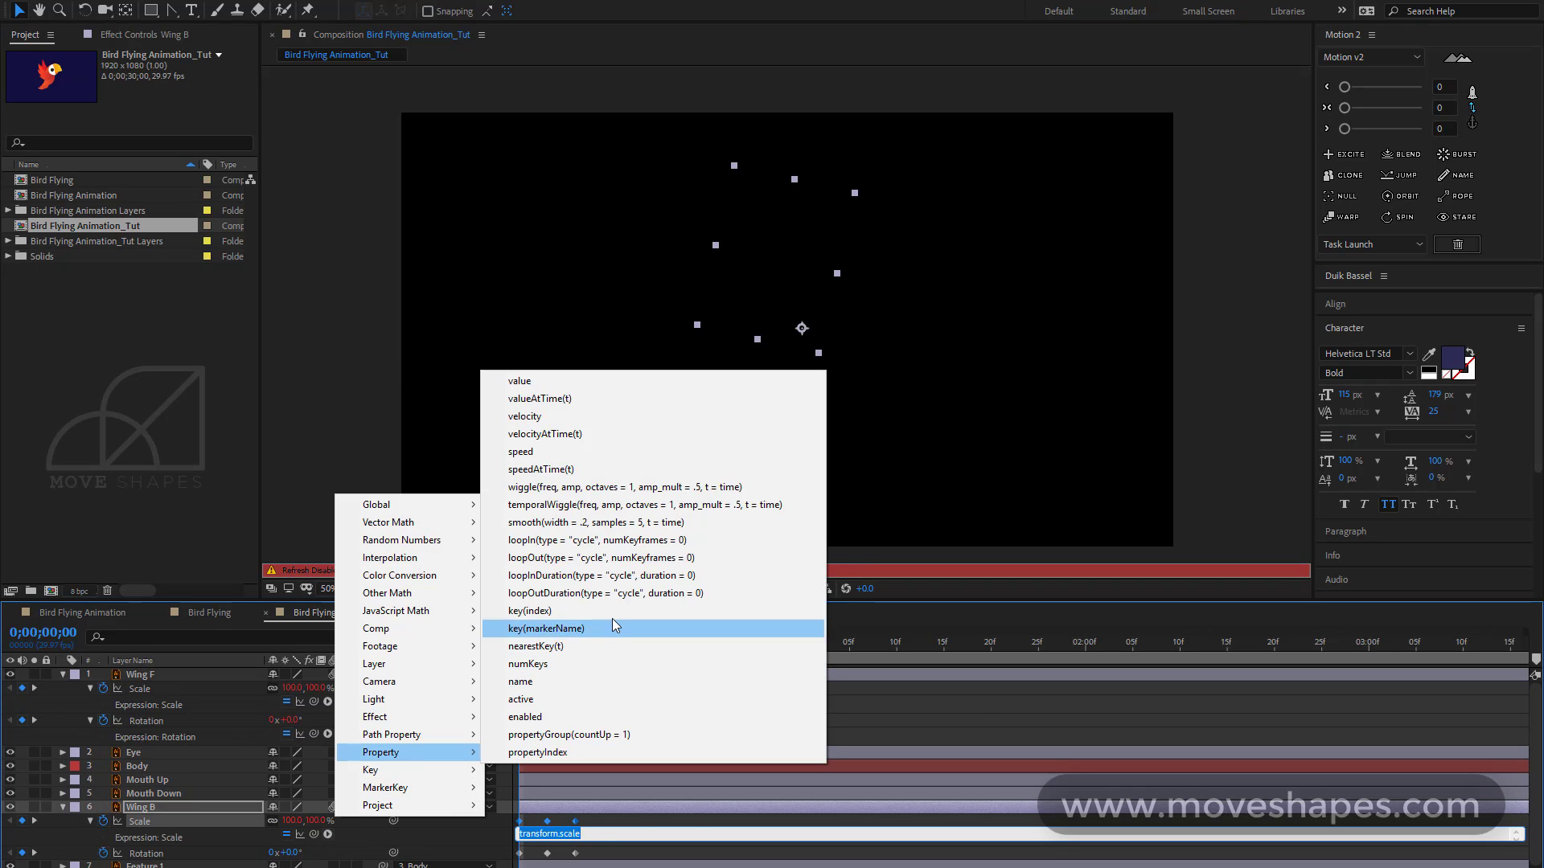
click(578, 624)
alt+click(103, 853)
click(328, 866)
mouse_move(378, 799)
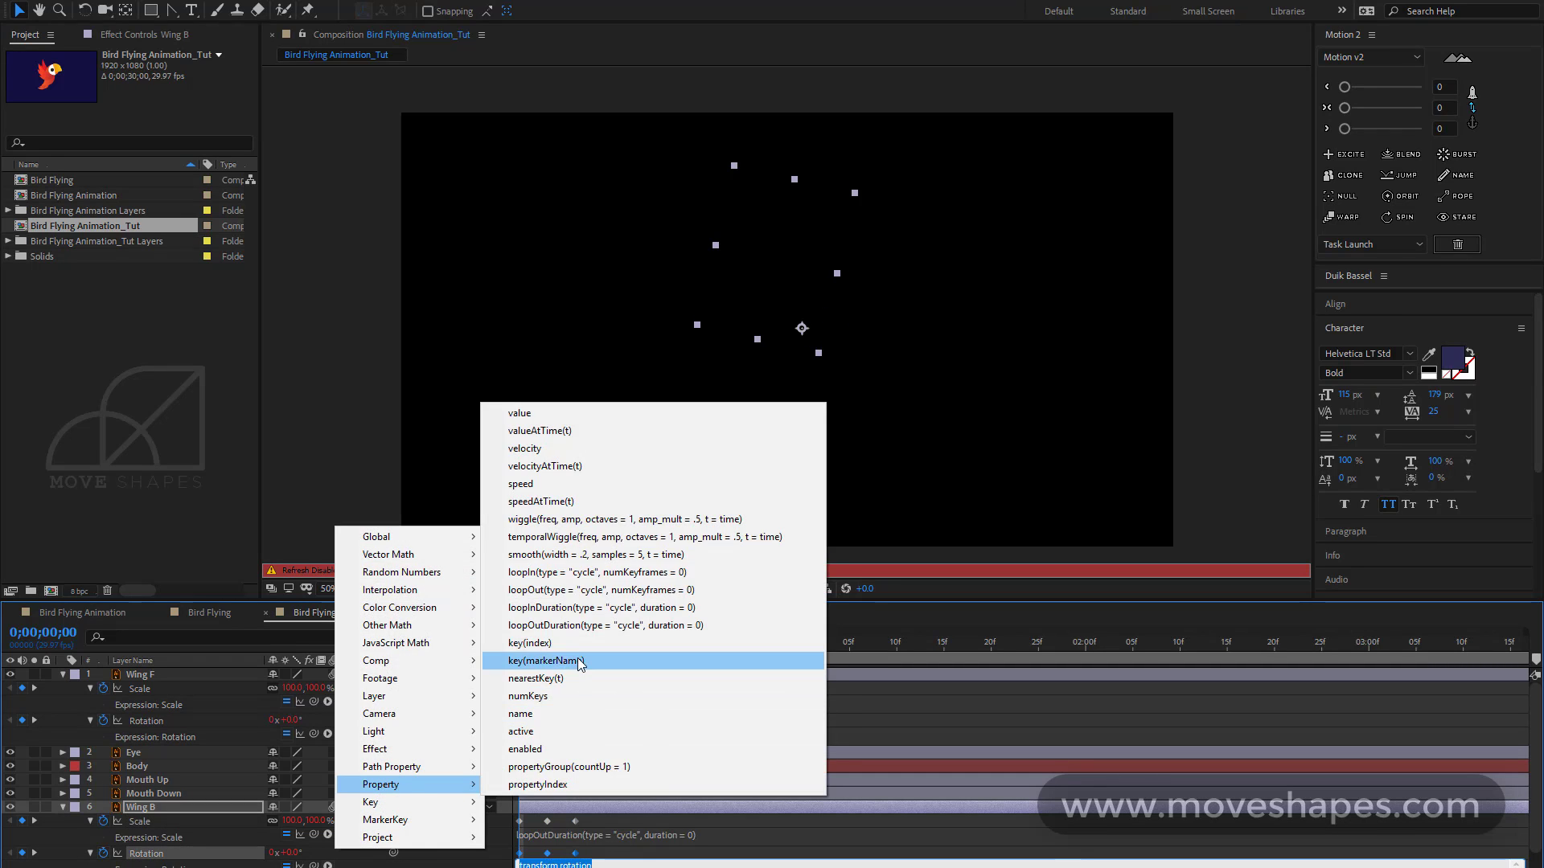
click(562, 658)
key(KP_Enter)
key(u)
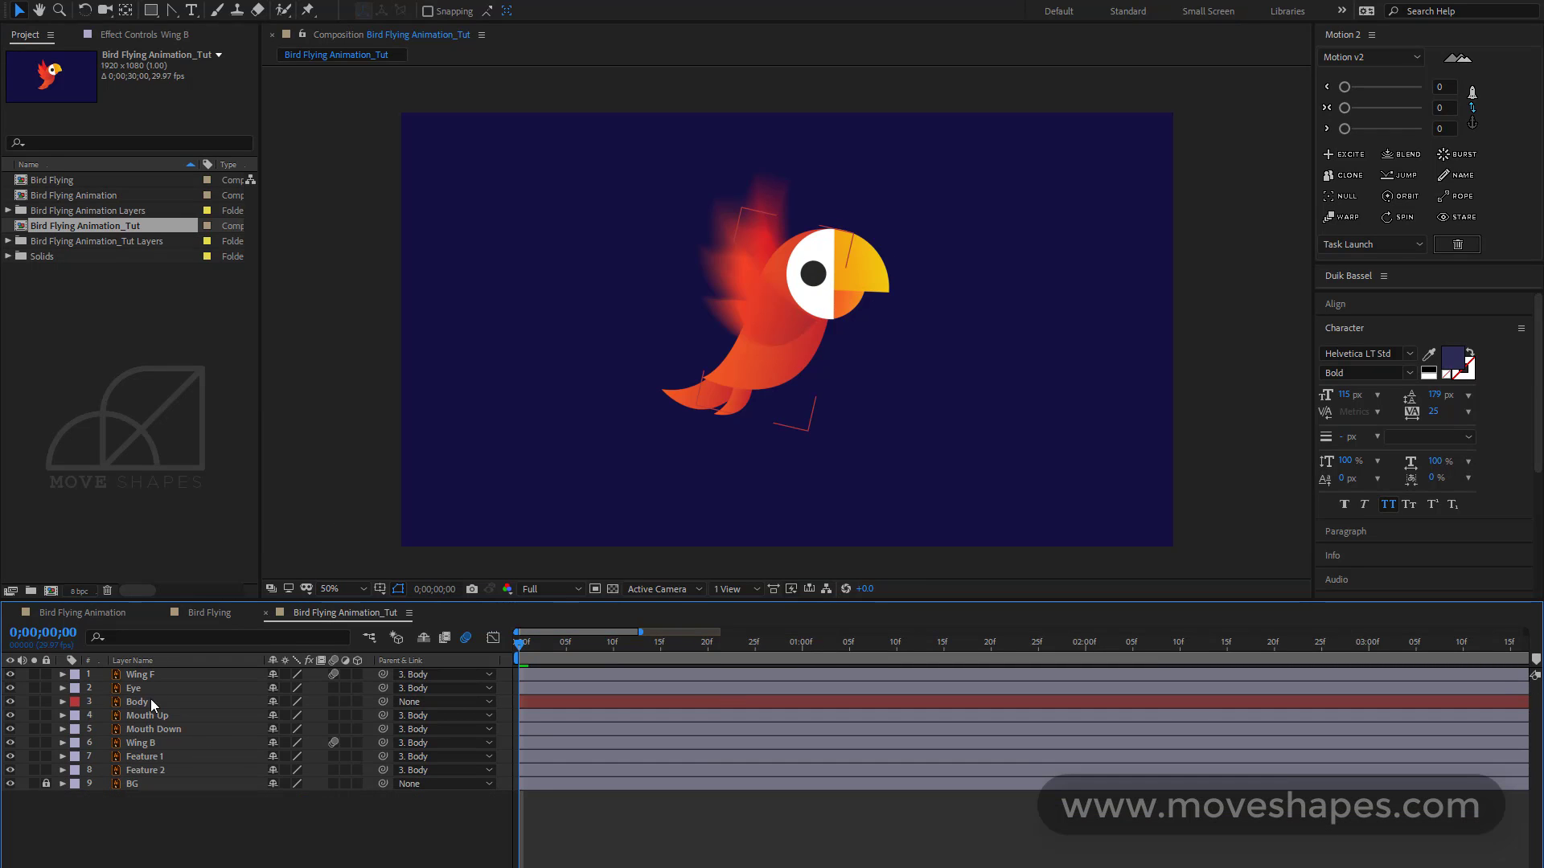
Loop Body's Position with the expression loopOutDuration(type = "cycle", duration = 0), preview the flight and collapse the layer
click(151, 699)
key(p)
drag(523, 644, 935, 631)
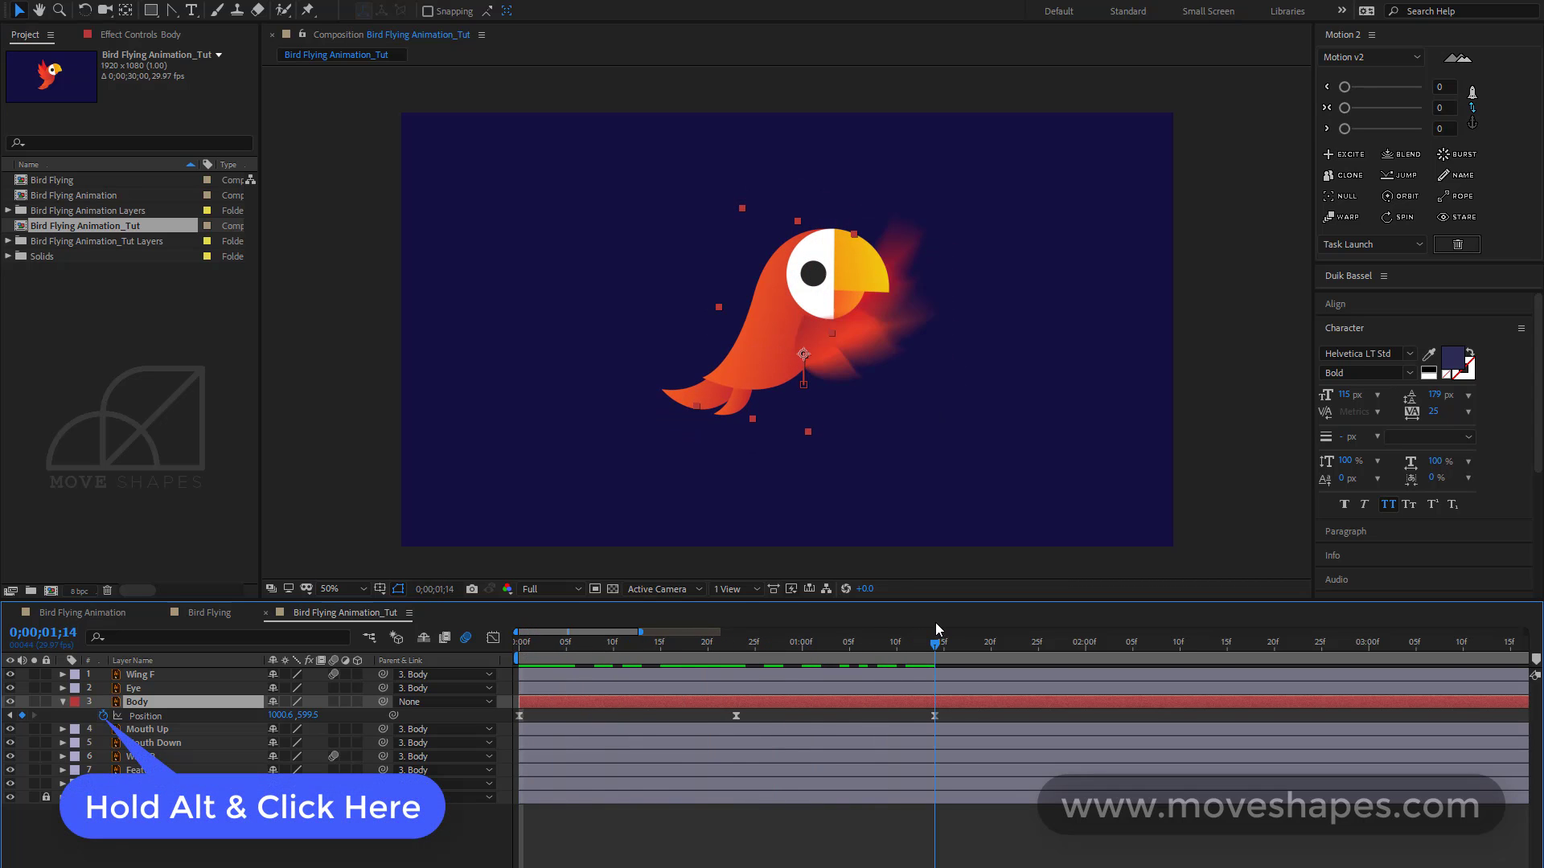
alt+click(103, 715)
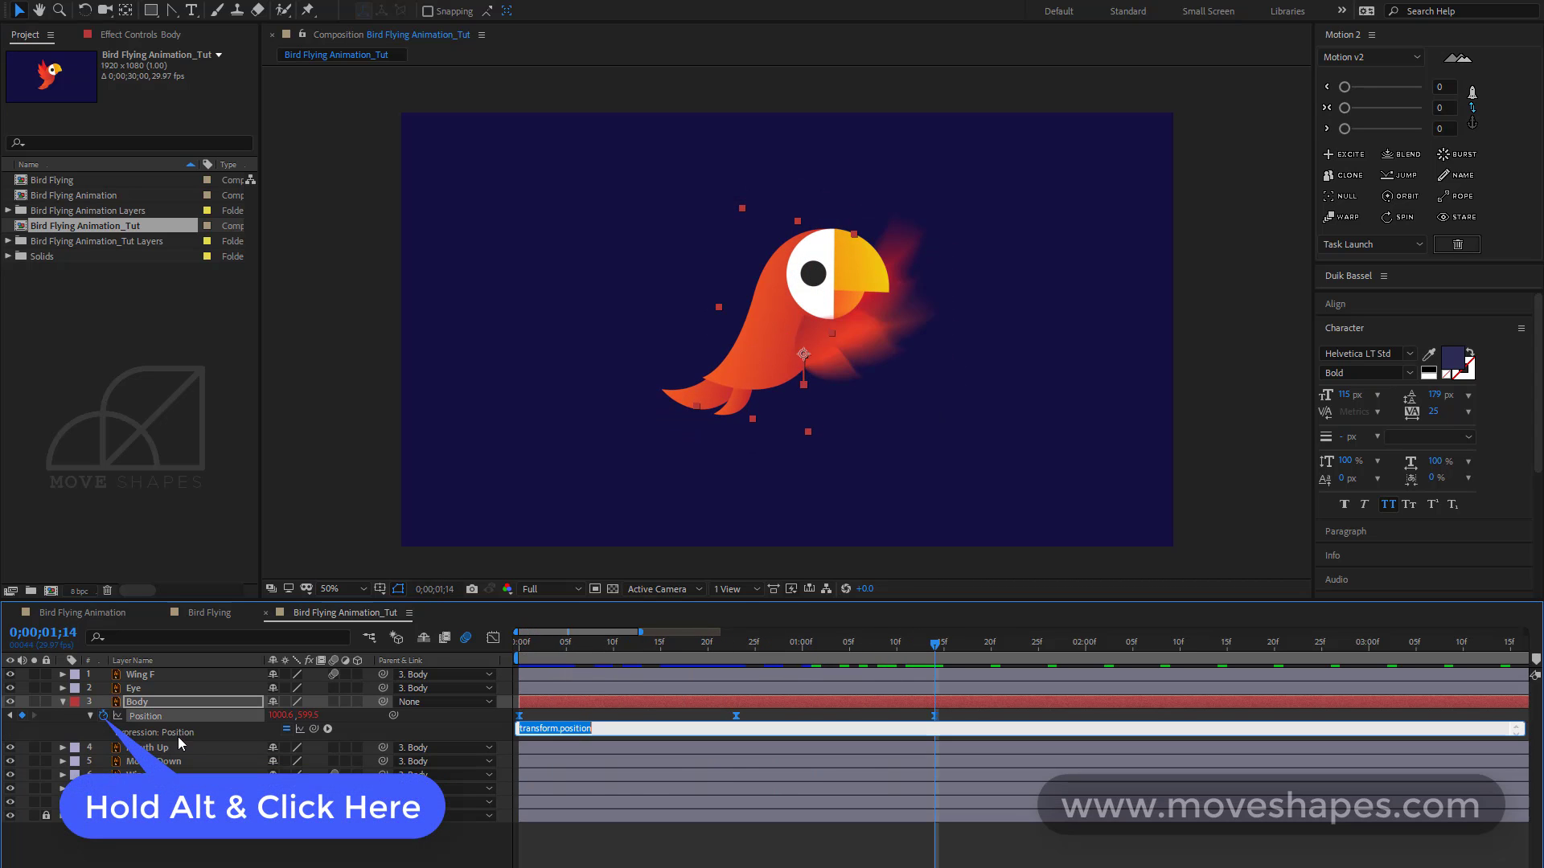
click(327, 729)
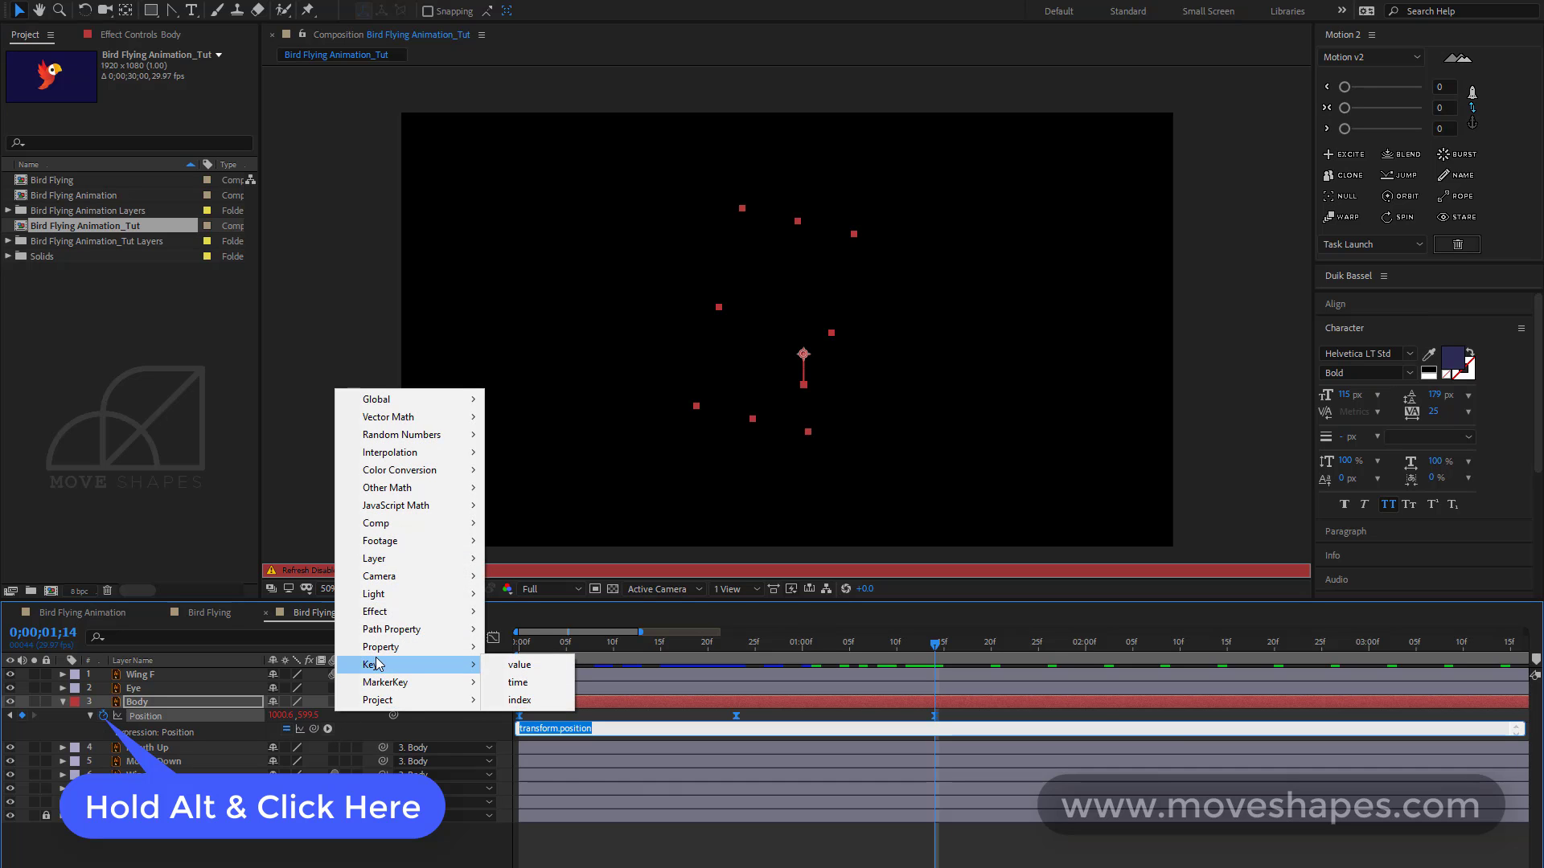
mouse_move(418, 647)
click(638, 495)
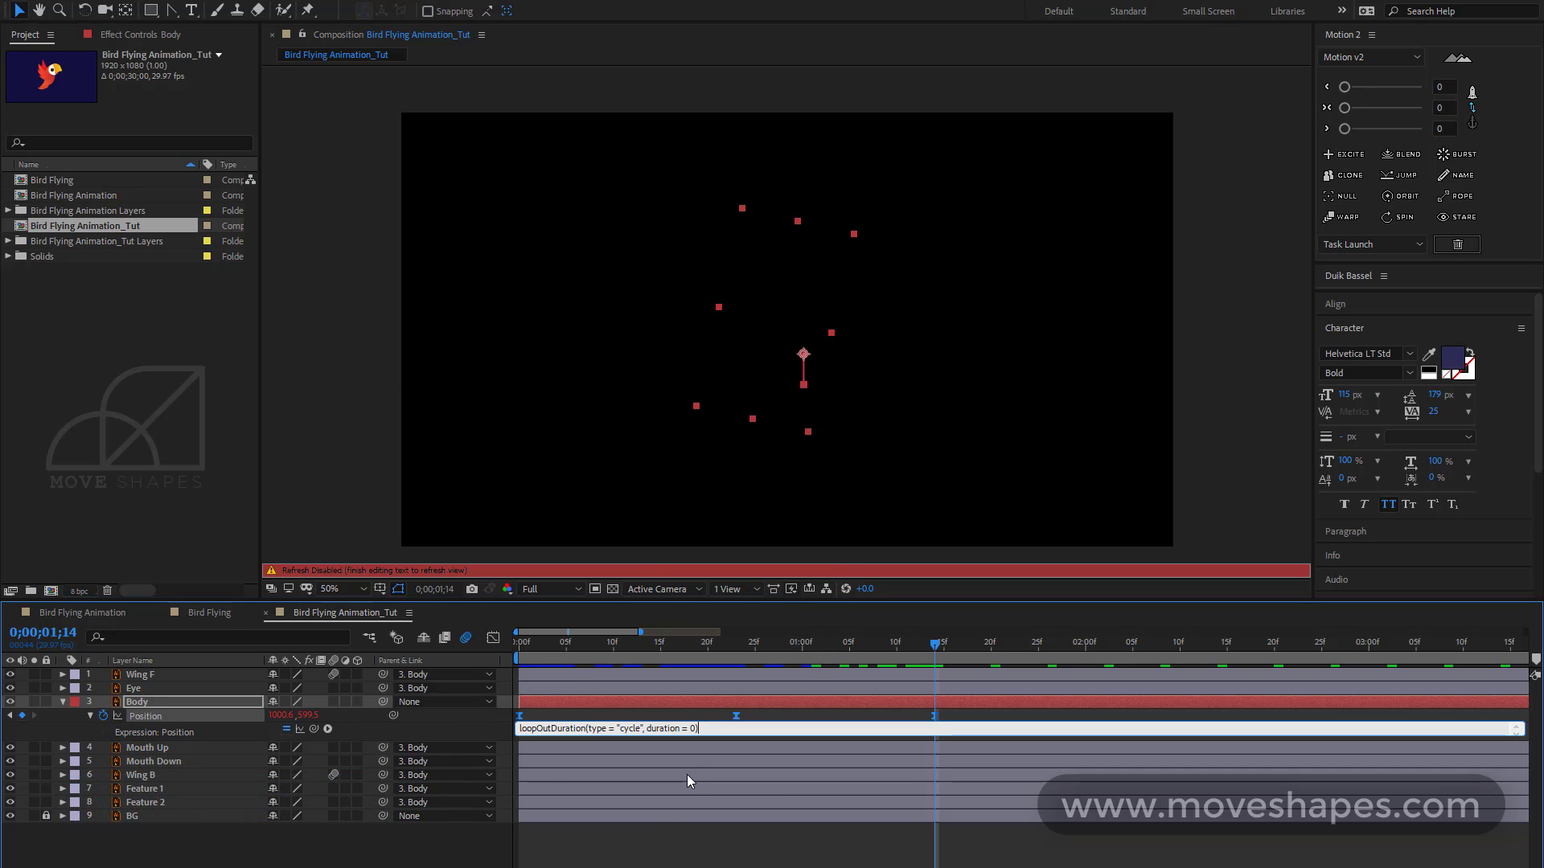
click(658, 823)
key(space)
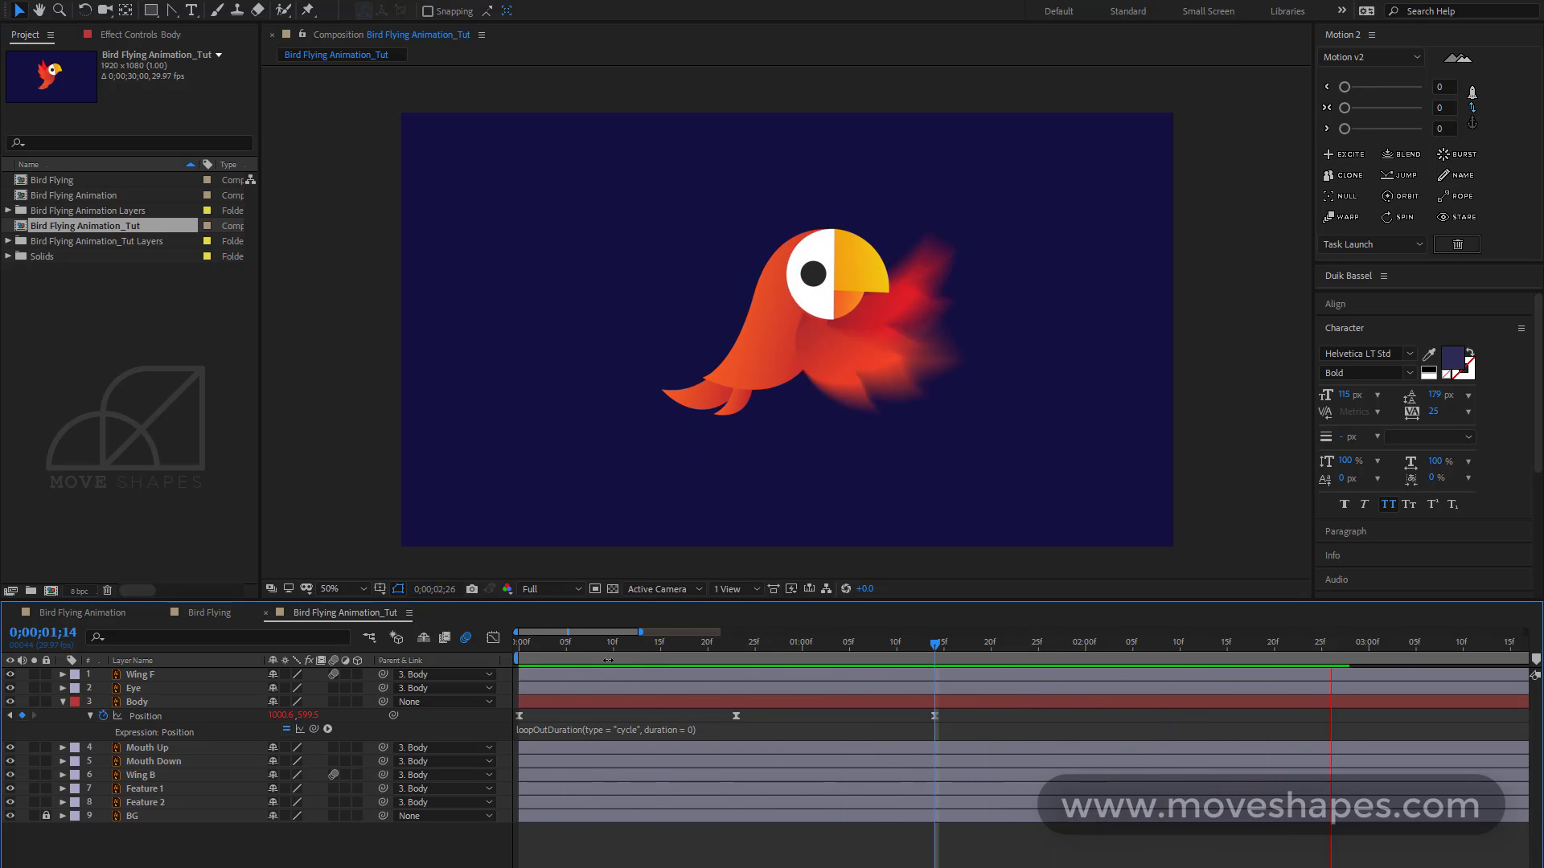
key(space)
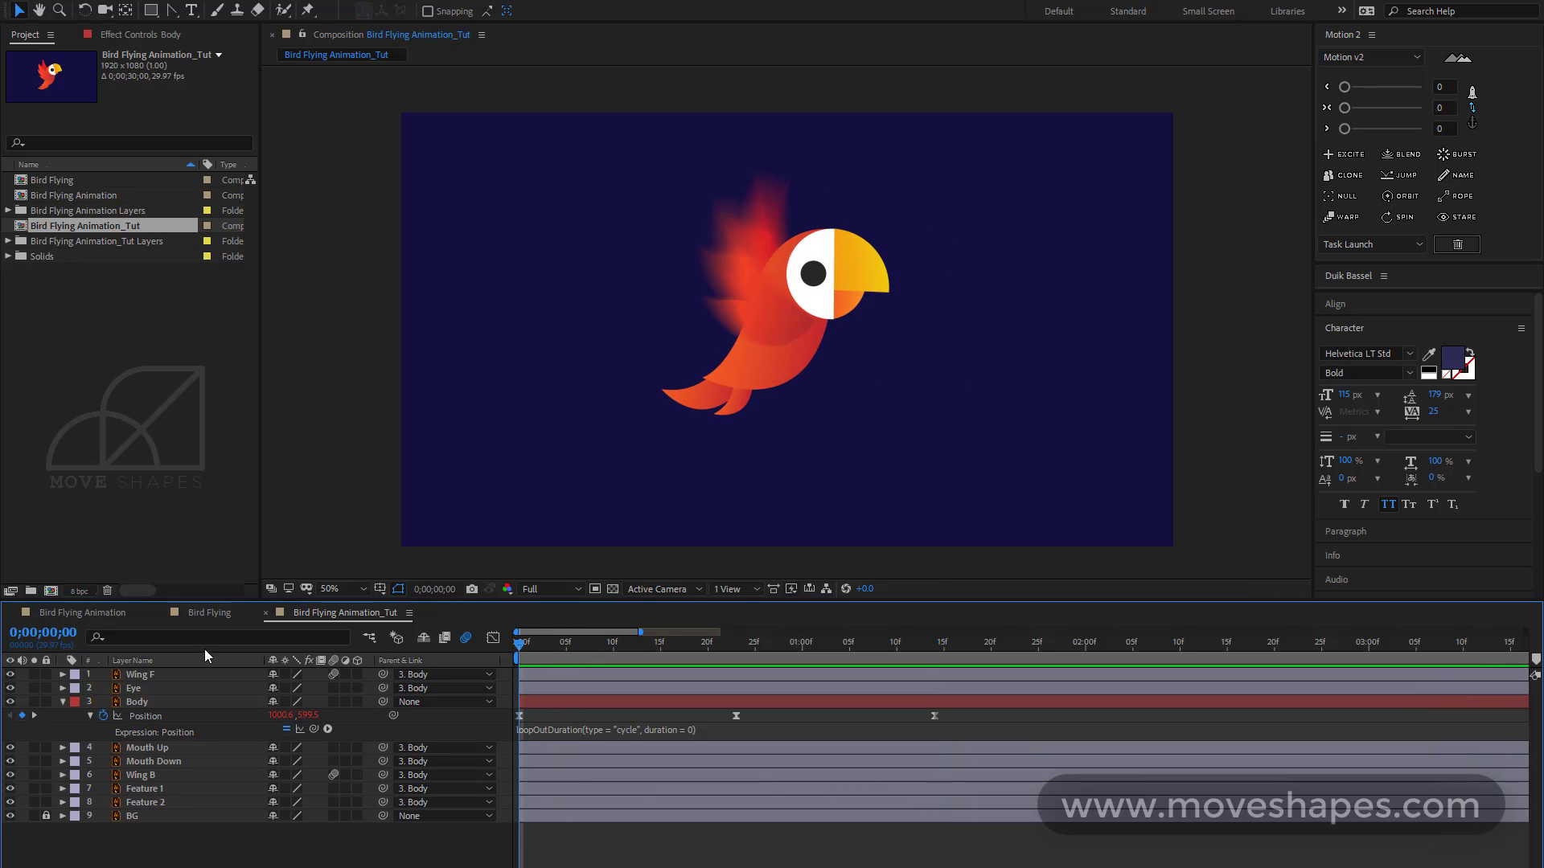
click(61, 702)
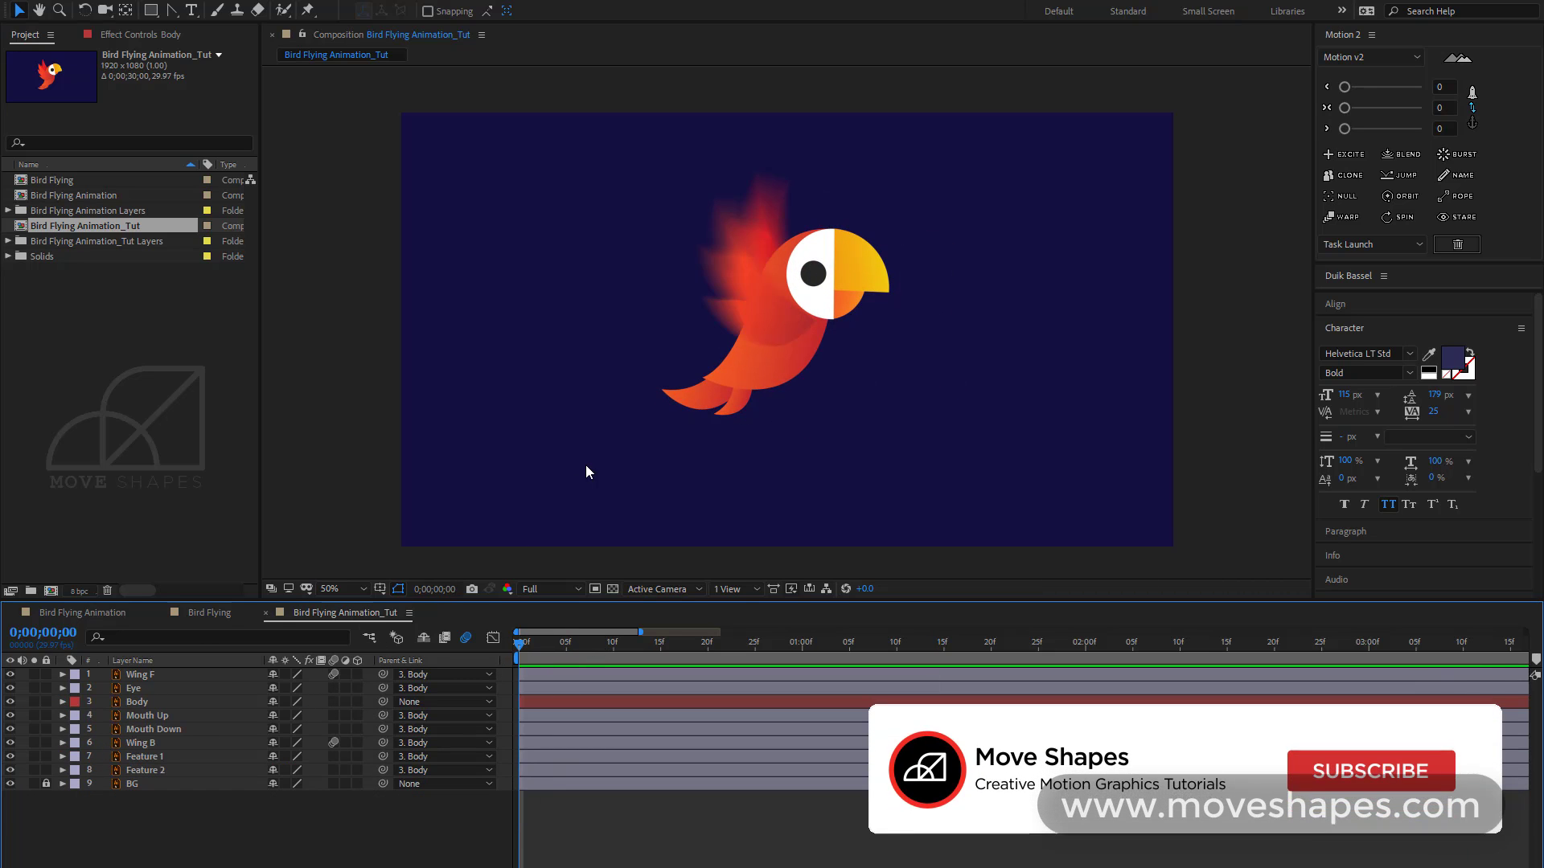
Enable Rotation keyframing on the tail layers Feature 1 and Feature 2 at 0;00;00;00
click(693, 402)
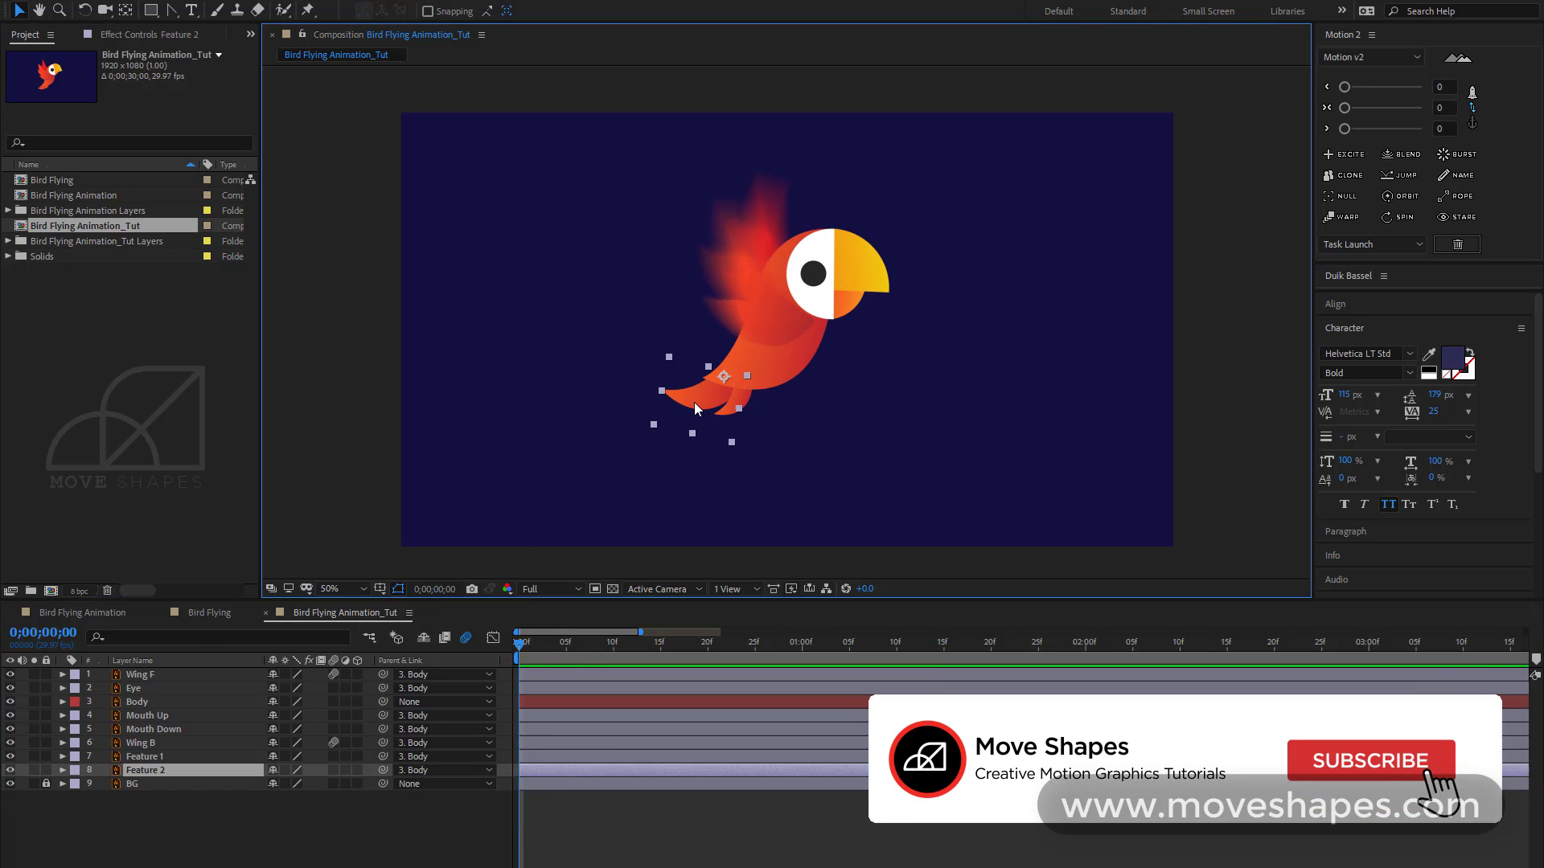
shift+click(144, 756)
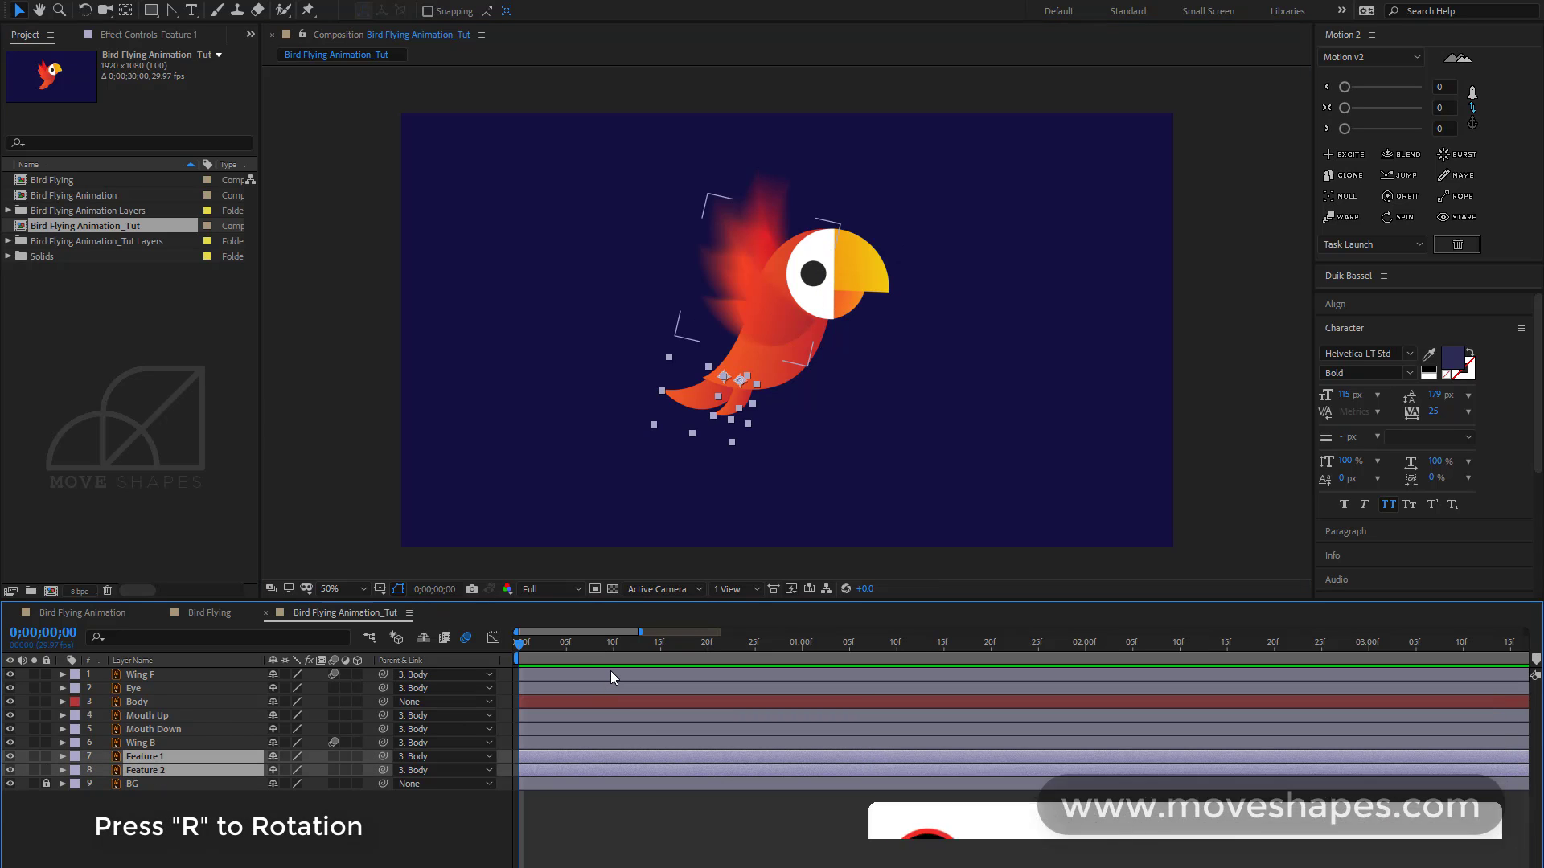
key(r)
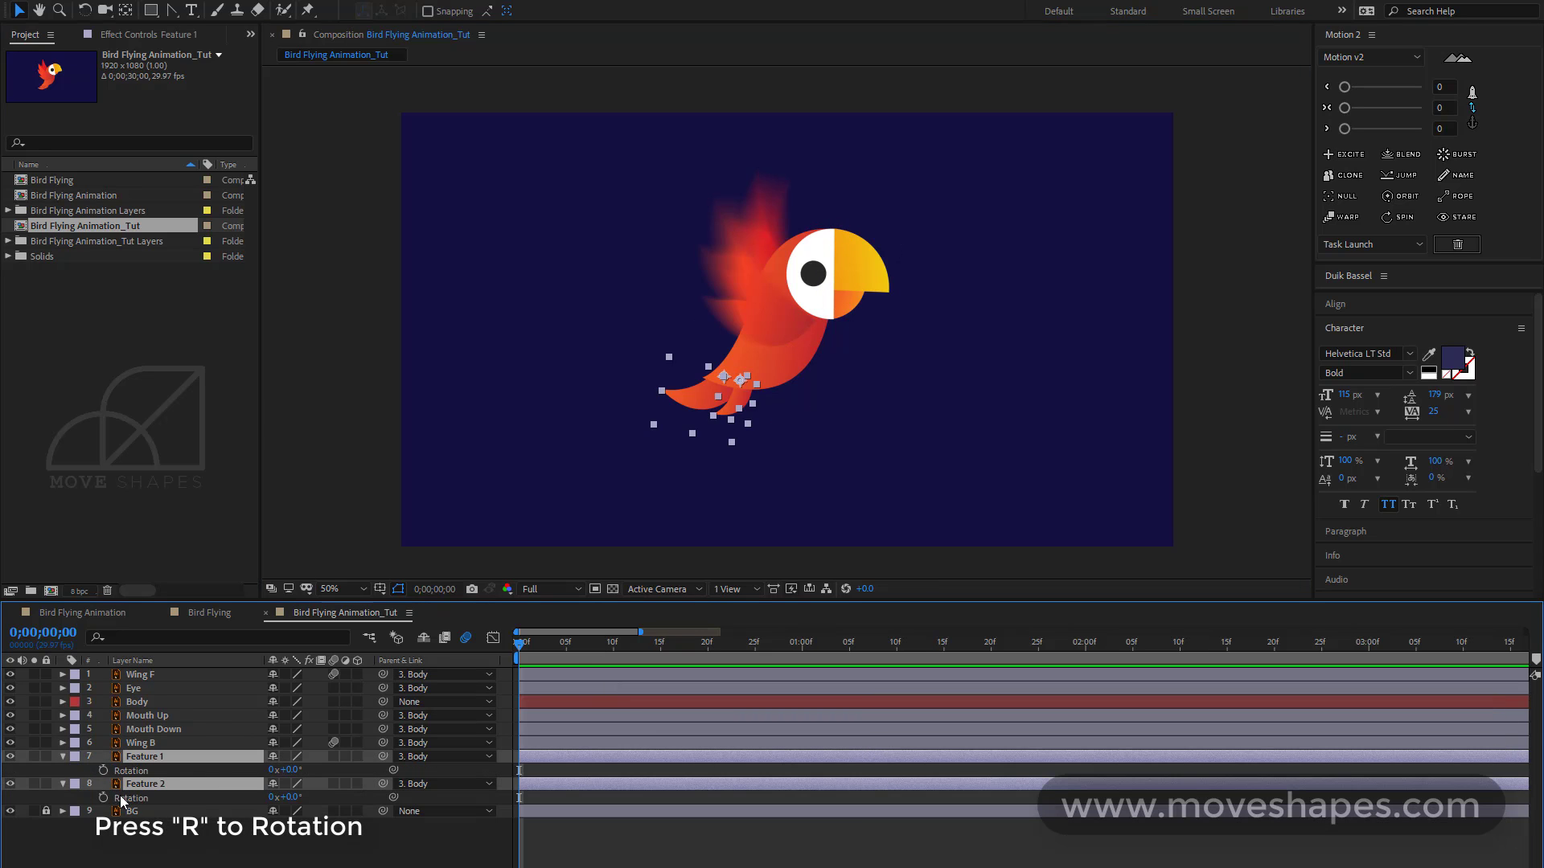
click(103, 770)
click(103, 797)
Add 0° Rotation keyframes to both tail layers at 0;00;00;09, and at 0;00;00;05 set Feature 1 to 16° and Feature 2 to 27°
drag(524, 643, 604, 647)
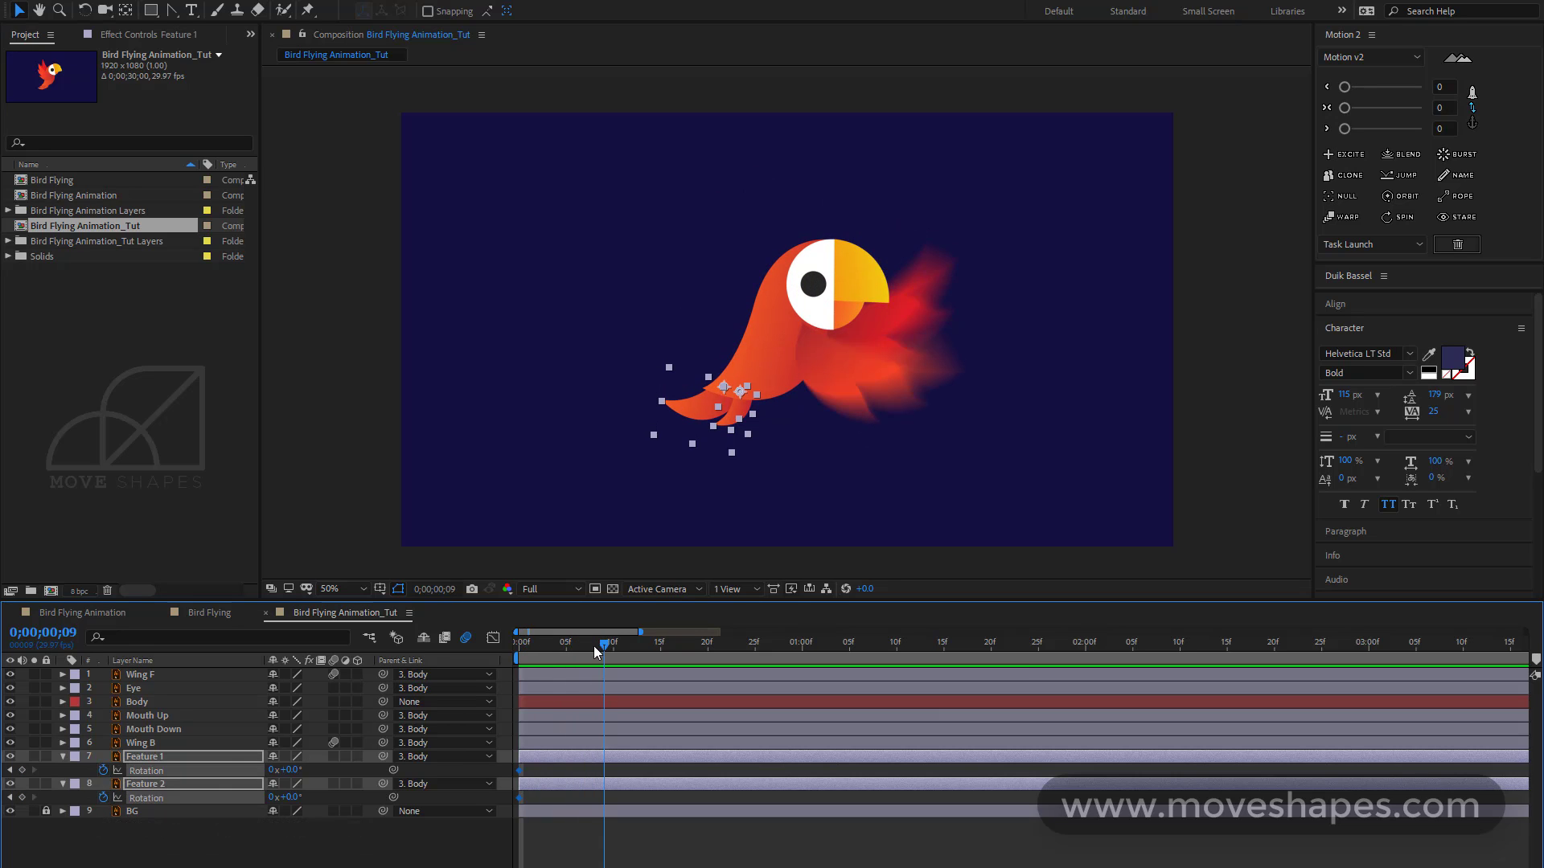
click(22, 769)
click(568, 640)
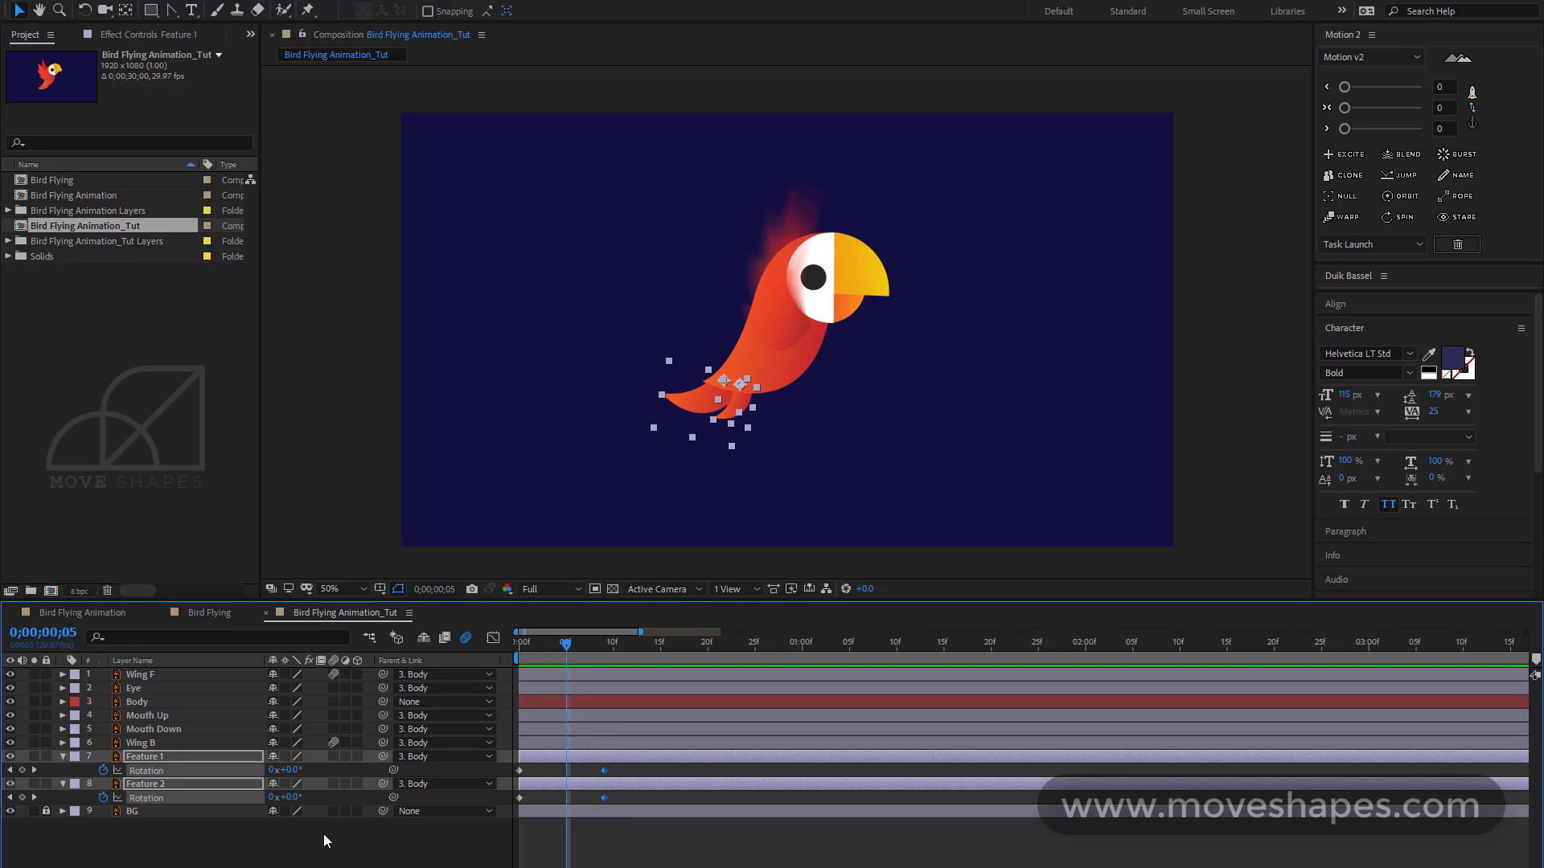
drag(294, 770, 319, 799)
Apply Easy Ease to all Rotation keyframes of Feature 1 and Feature 2, and move their last keyframes to frame 10
drag(616, 769, 506, 816)
right_click(518, 798)
mouse_move(572, 785)
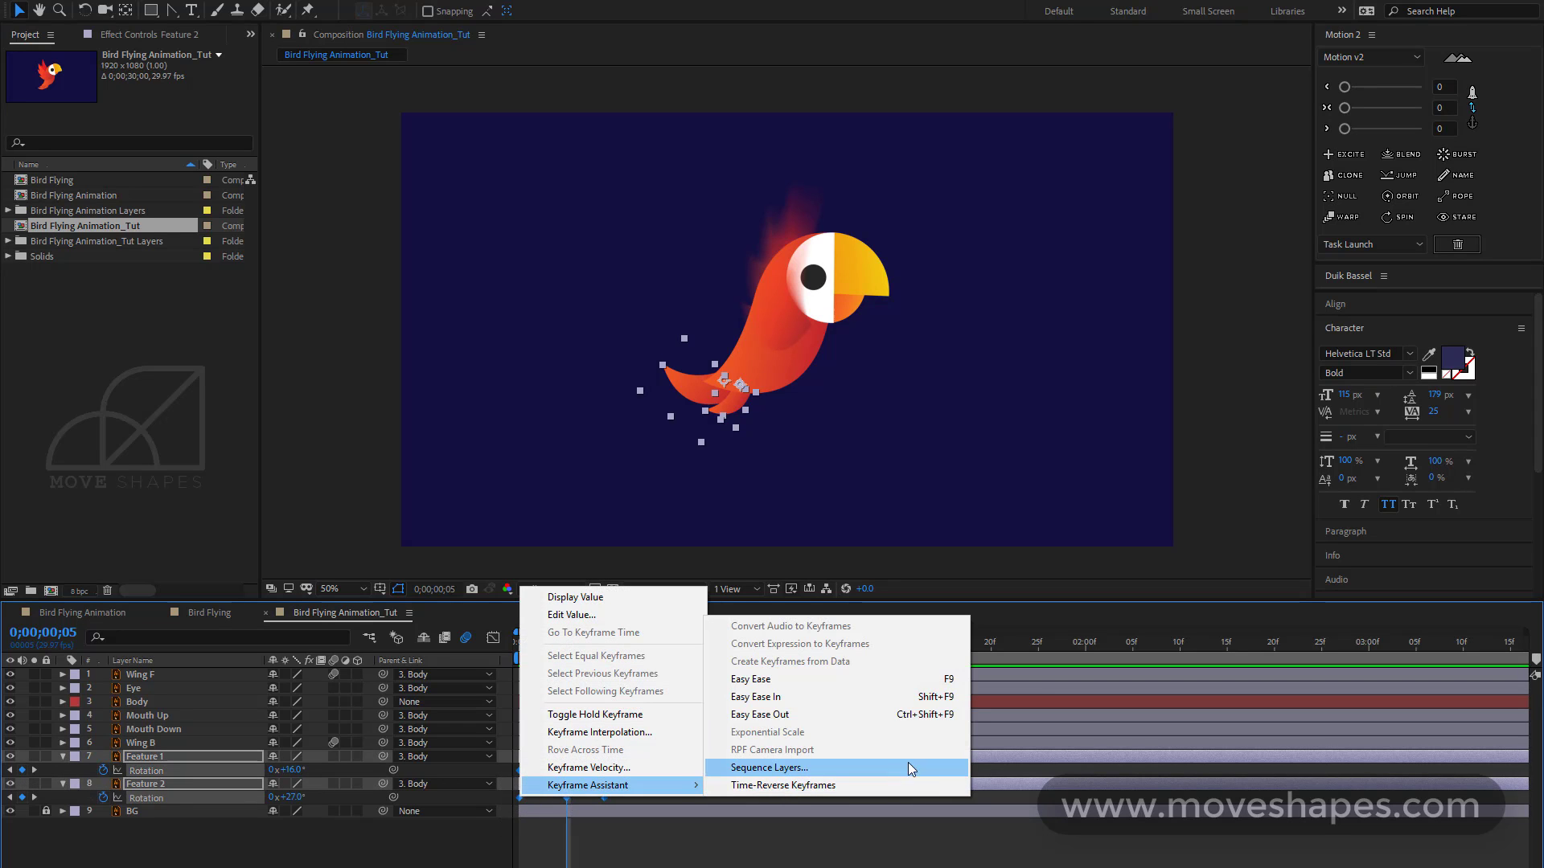
click(952, 680)
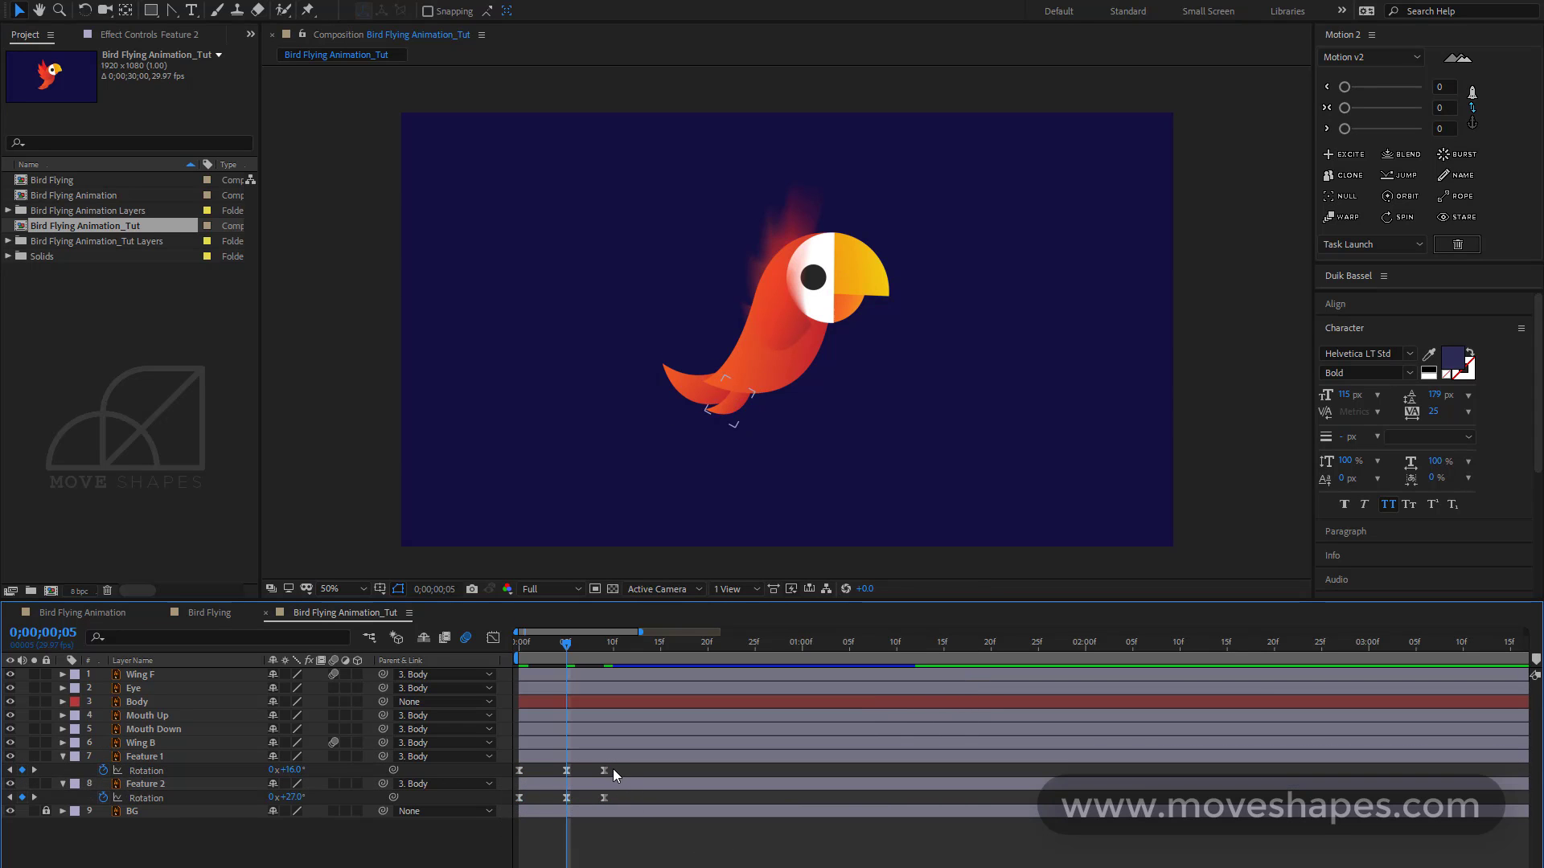
drag(606, 799, 606, 770)
click(625, 770)
Loop Feature 1's Rotation with the expression loopOutDuration(type = "cycle", duration = 0)
alt+click(103, 770)
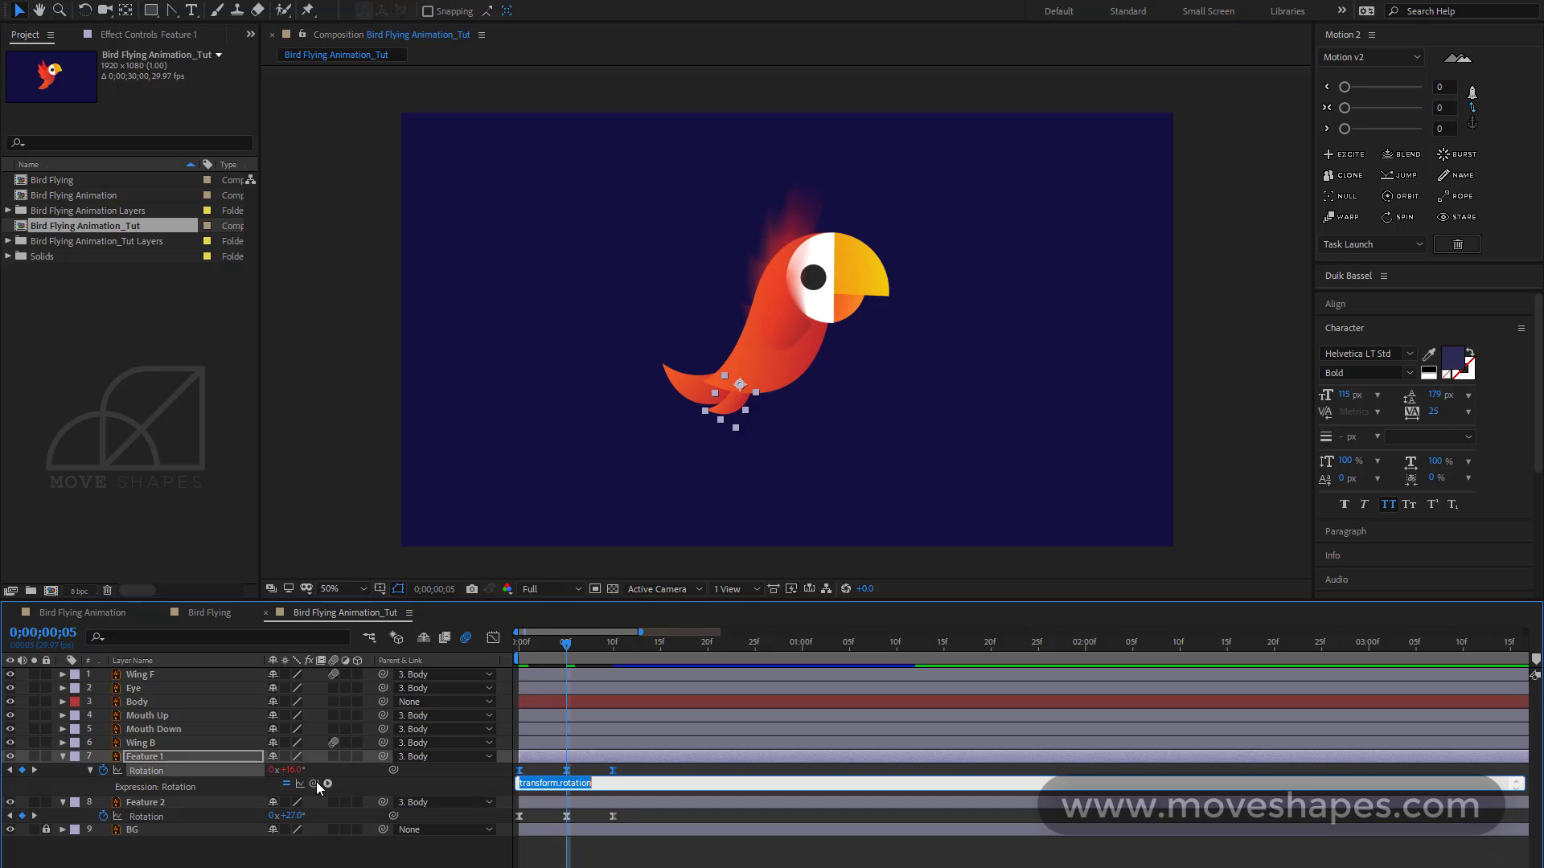
click(326, 784)
mouse_move(380, 701)
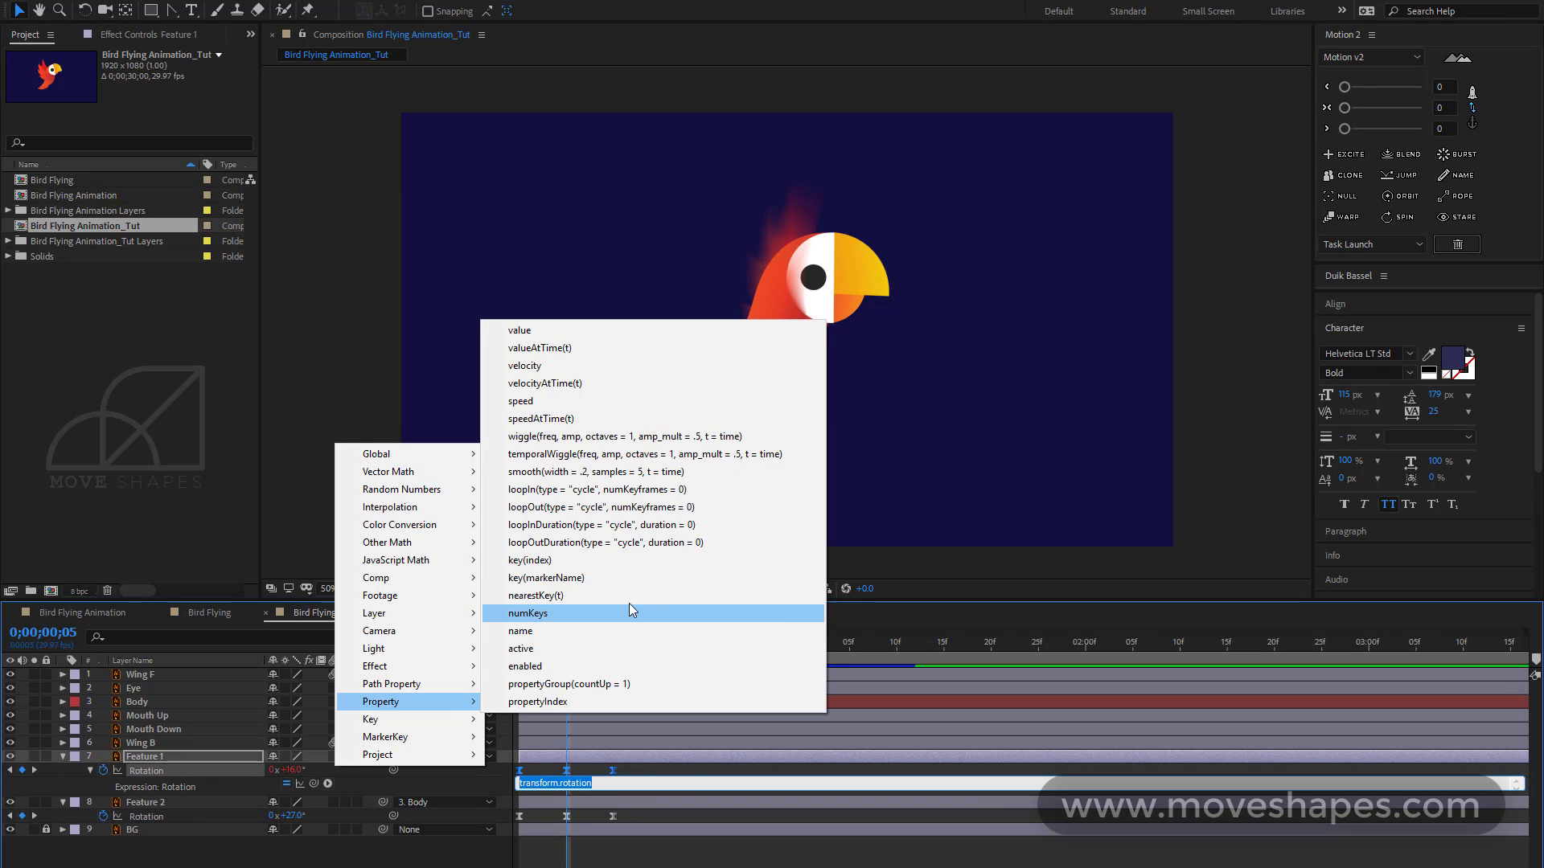
click(633, 545)
click(610, 844)
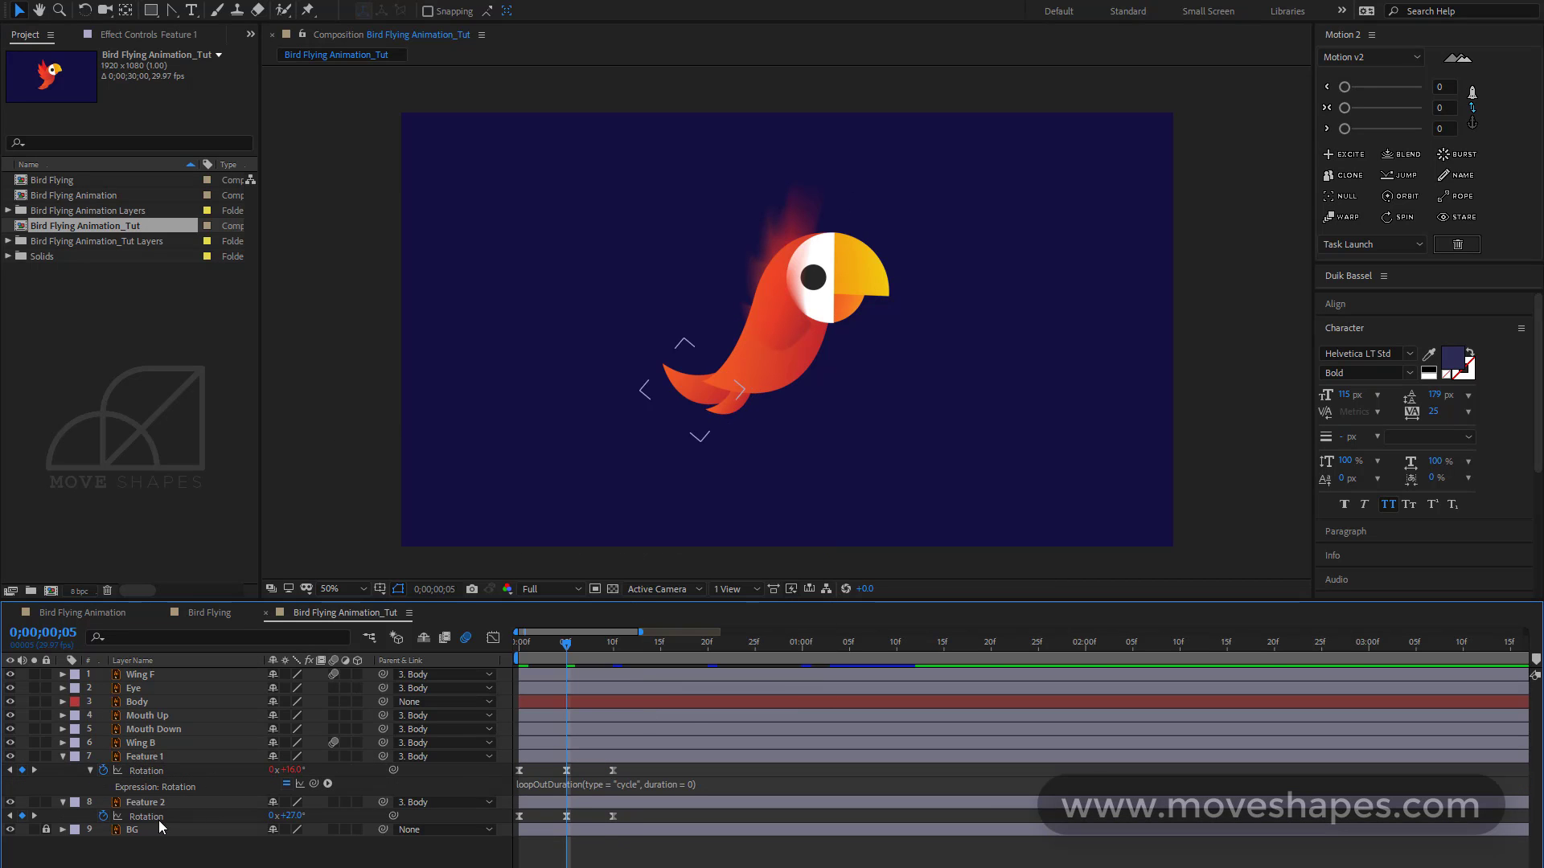
Apply the expression loopOutDuration(type = "cycle", duration = 0) to Feature 2's Rotation
alt+click(104, 816)
click(327, 830)
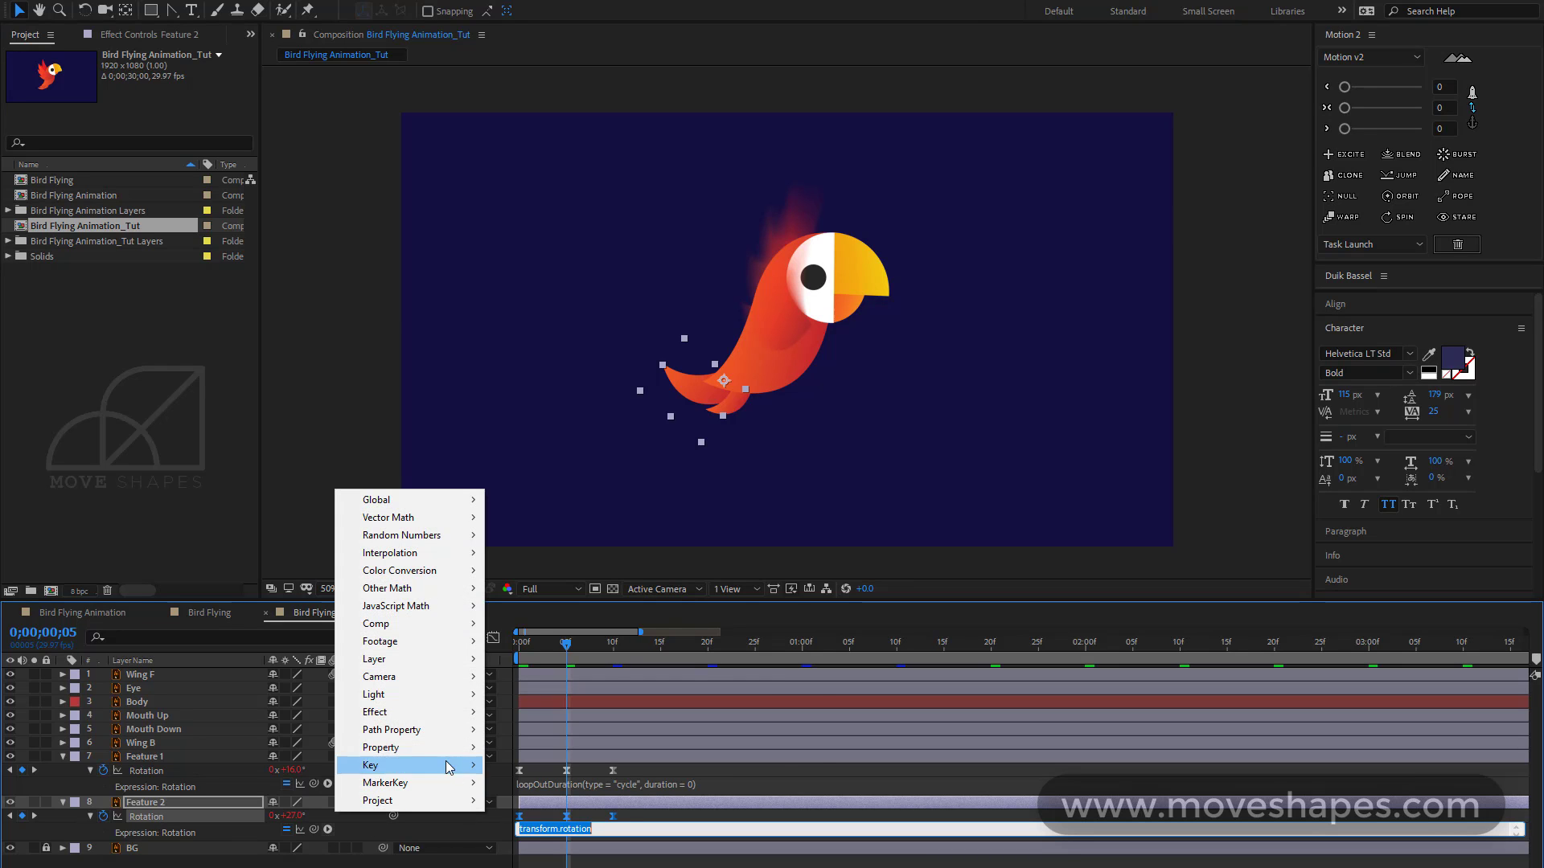
mouse_move(446, 747)
click(689, 590)
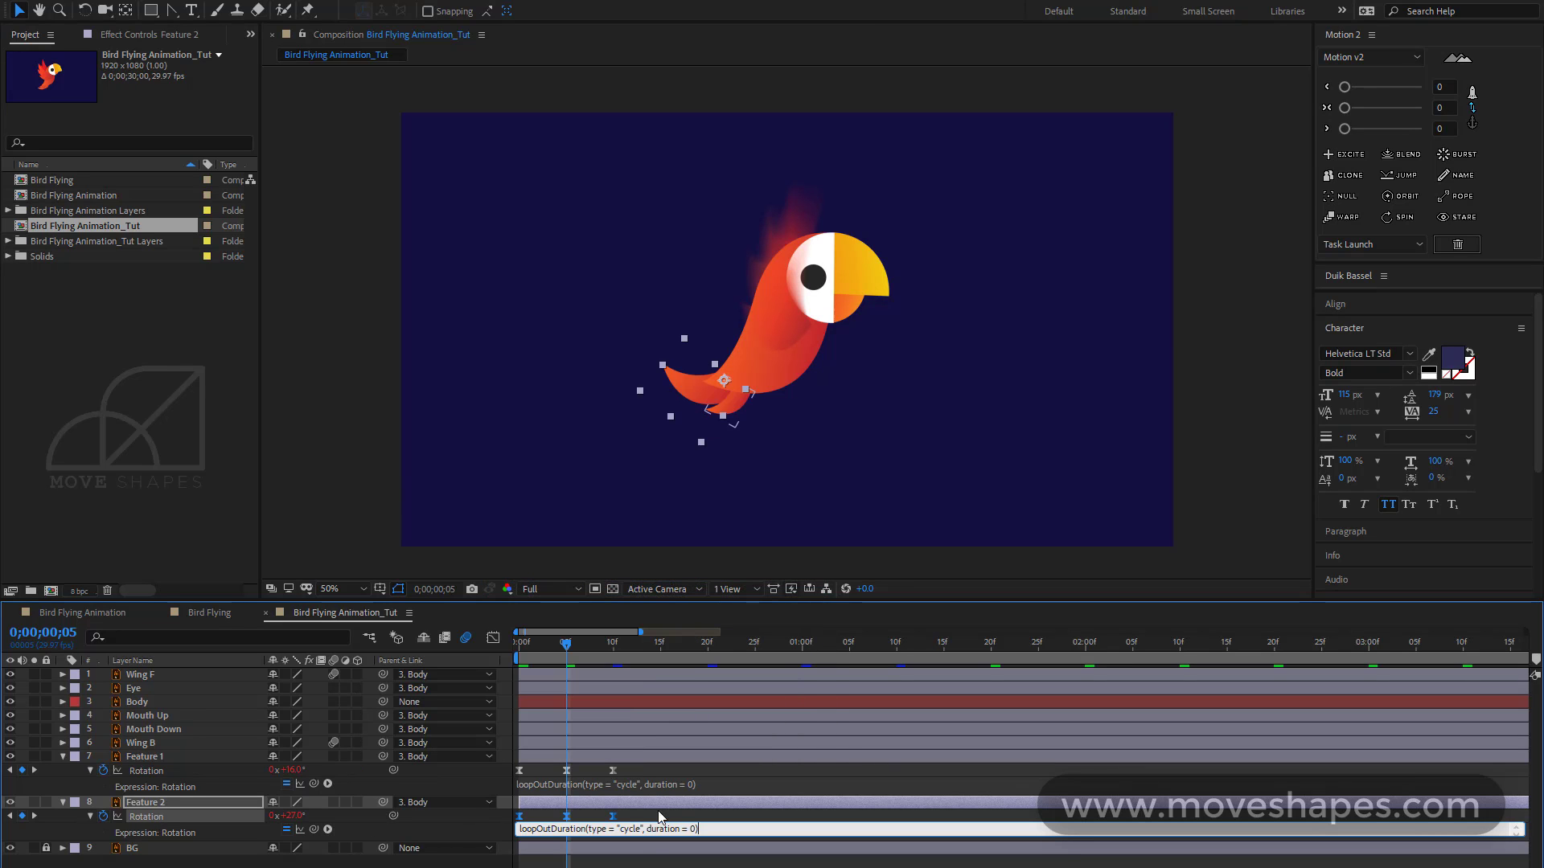
click(639, 814)
Try shifting the Feature 1 layer one frame earlier and preview the tail motion
click(619, 757)
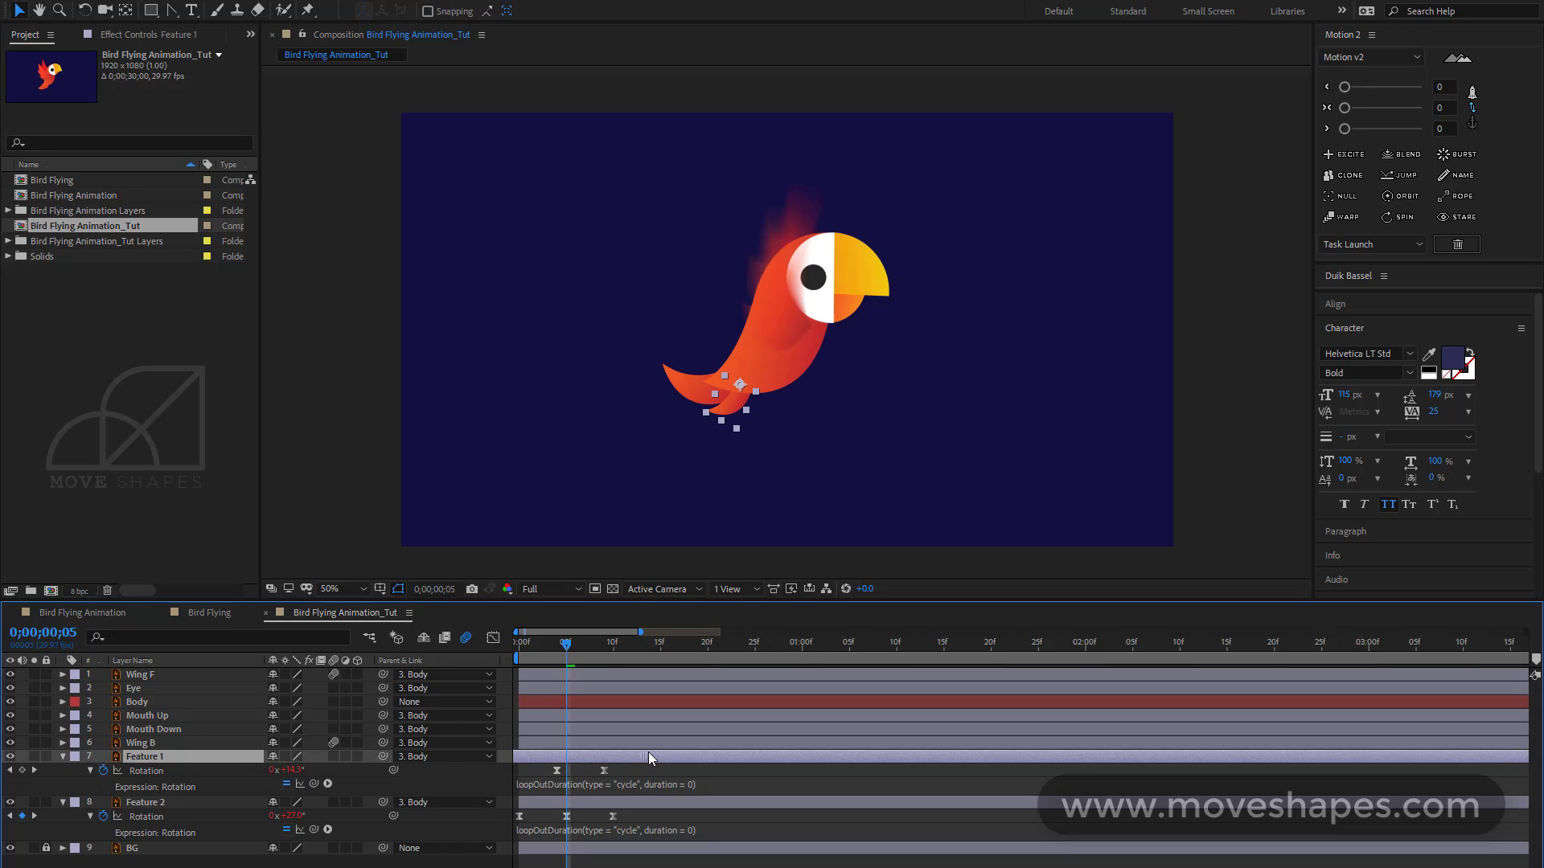
click(654, 764)
key(space)
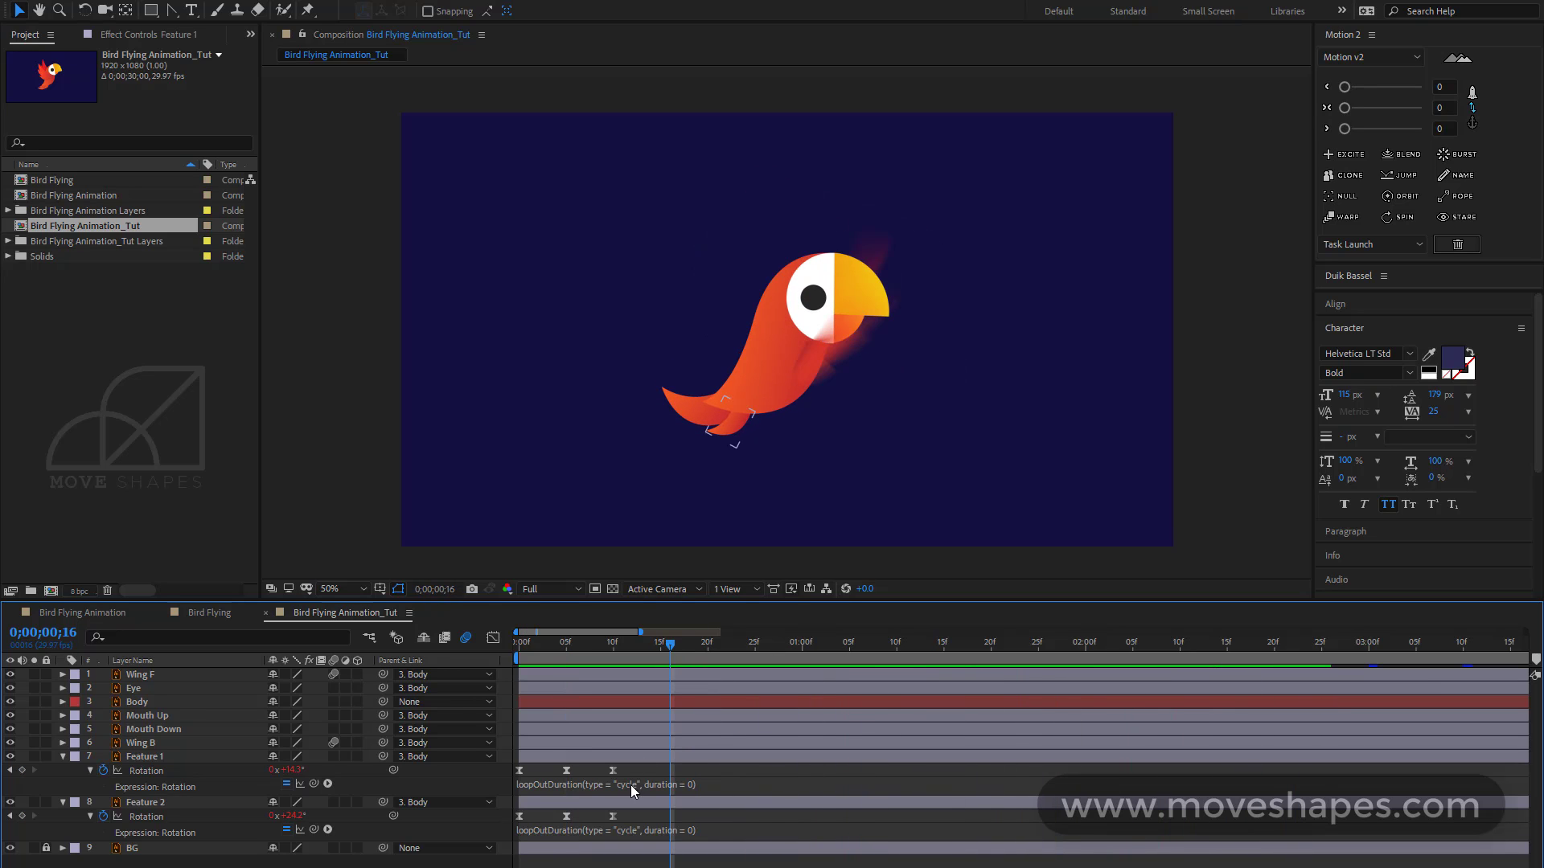
Slow the tail by moving both layers' middle Rotation keyframes to about frame 11 and their last ones to about frame 23, and preview
drag(632, 766, 624, 818)
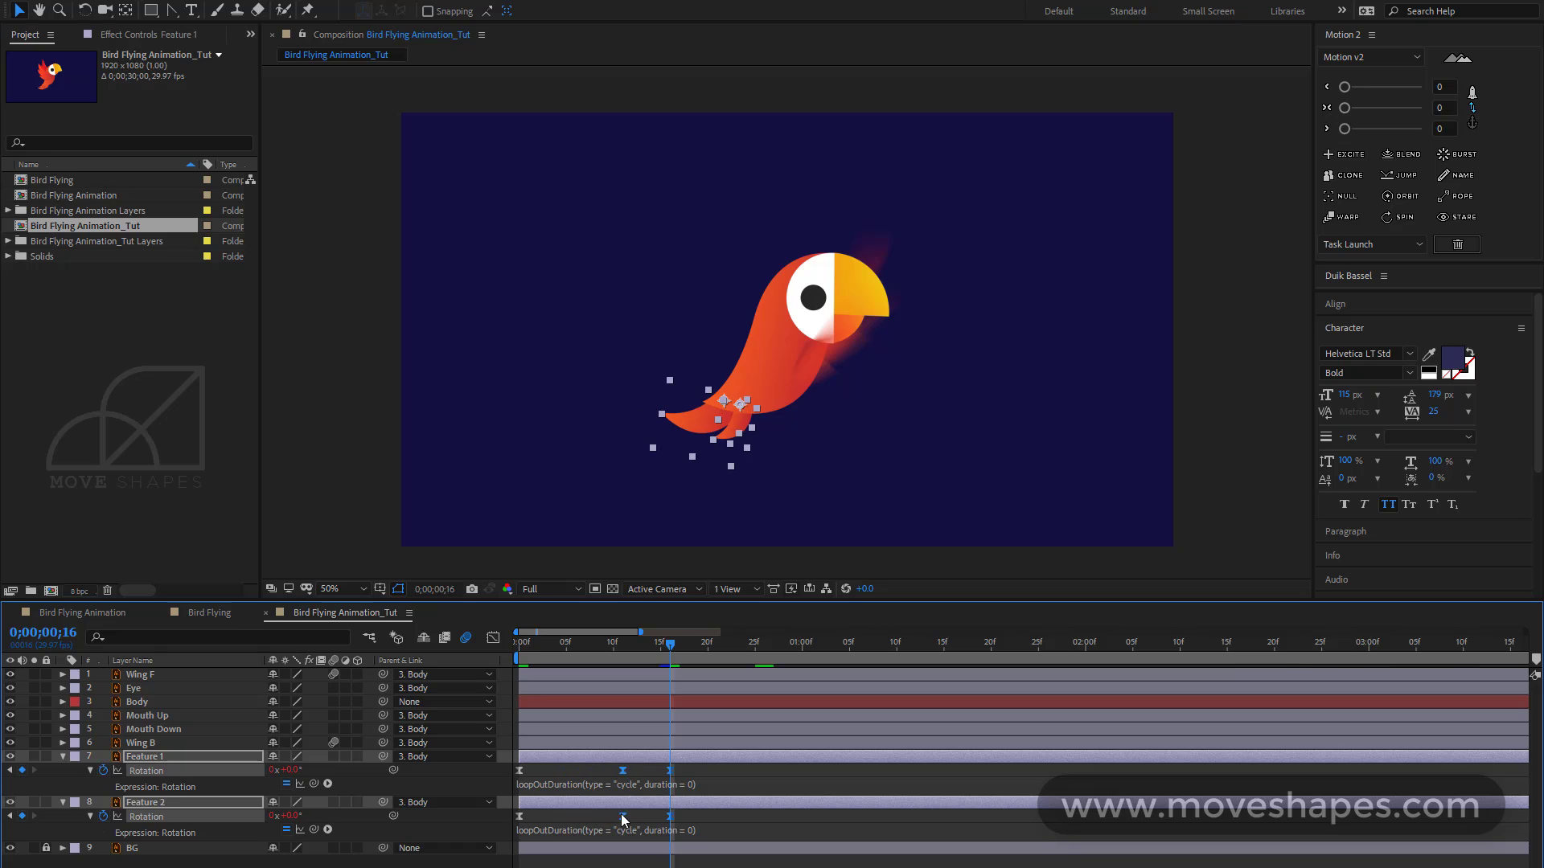
drag(686, 765, 660, 824)
drag(704, 773, 733, 773)
click(845, 777)
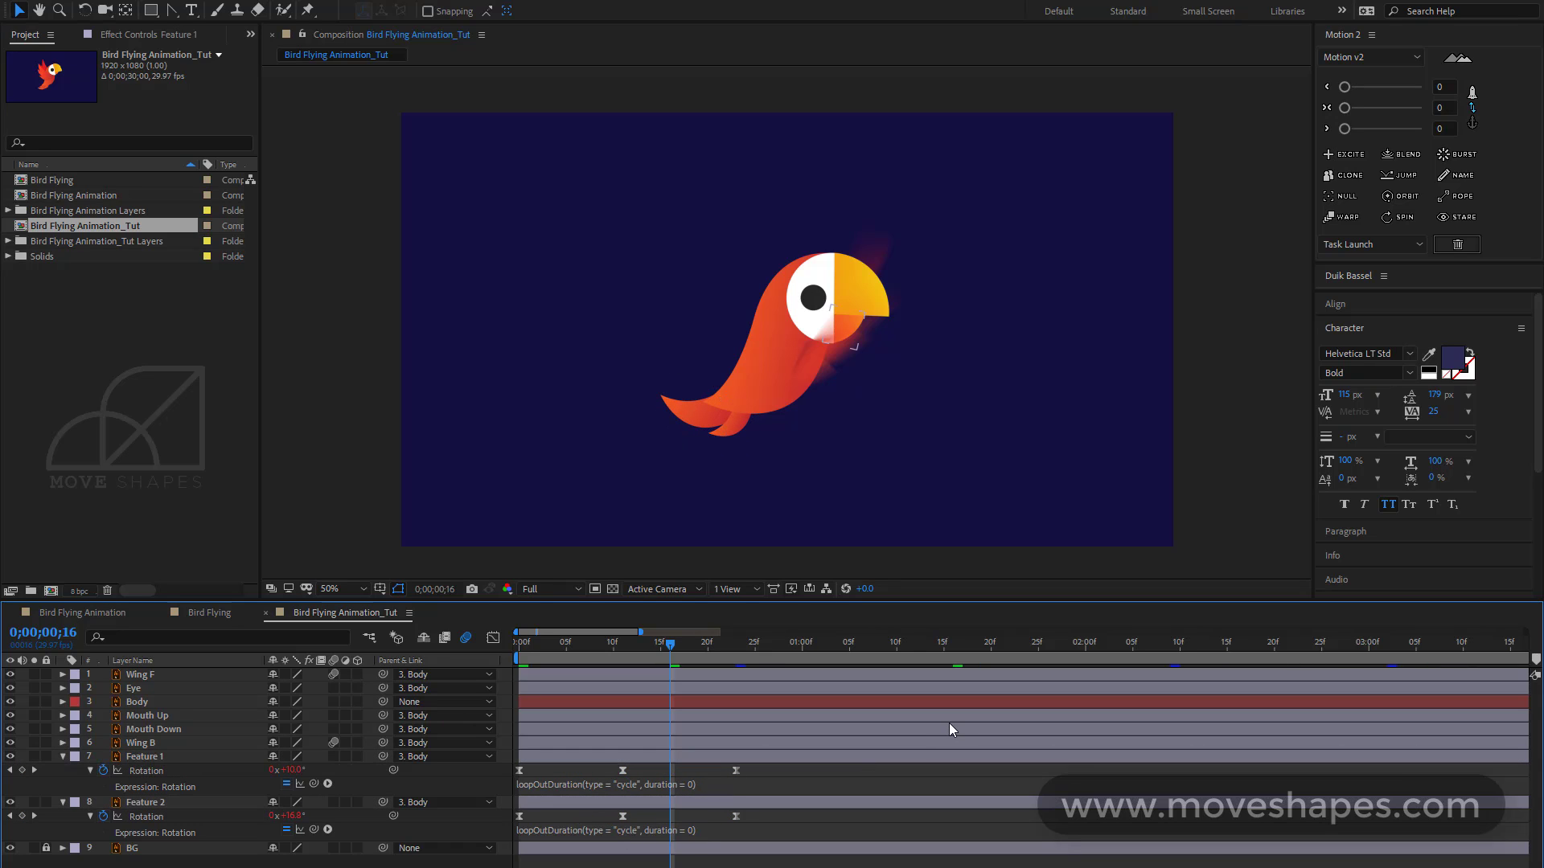
key(space)
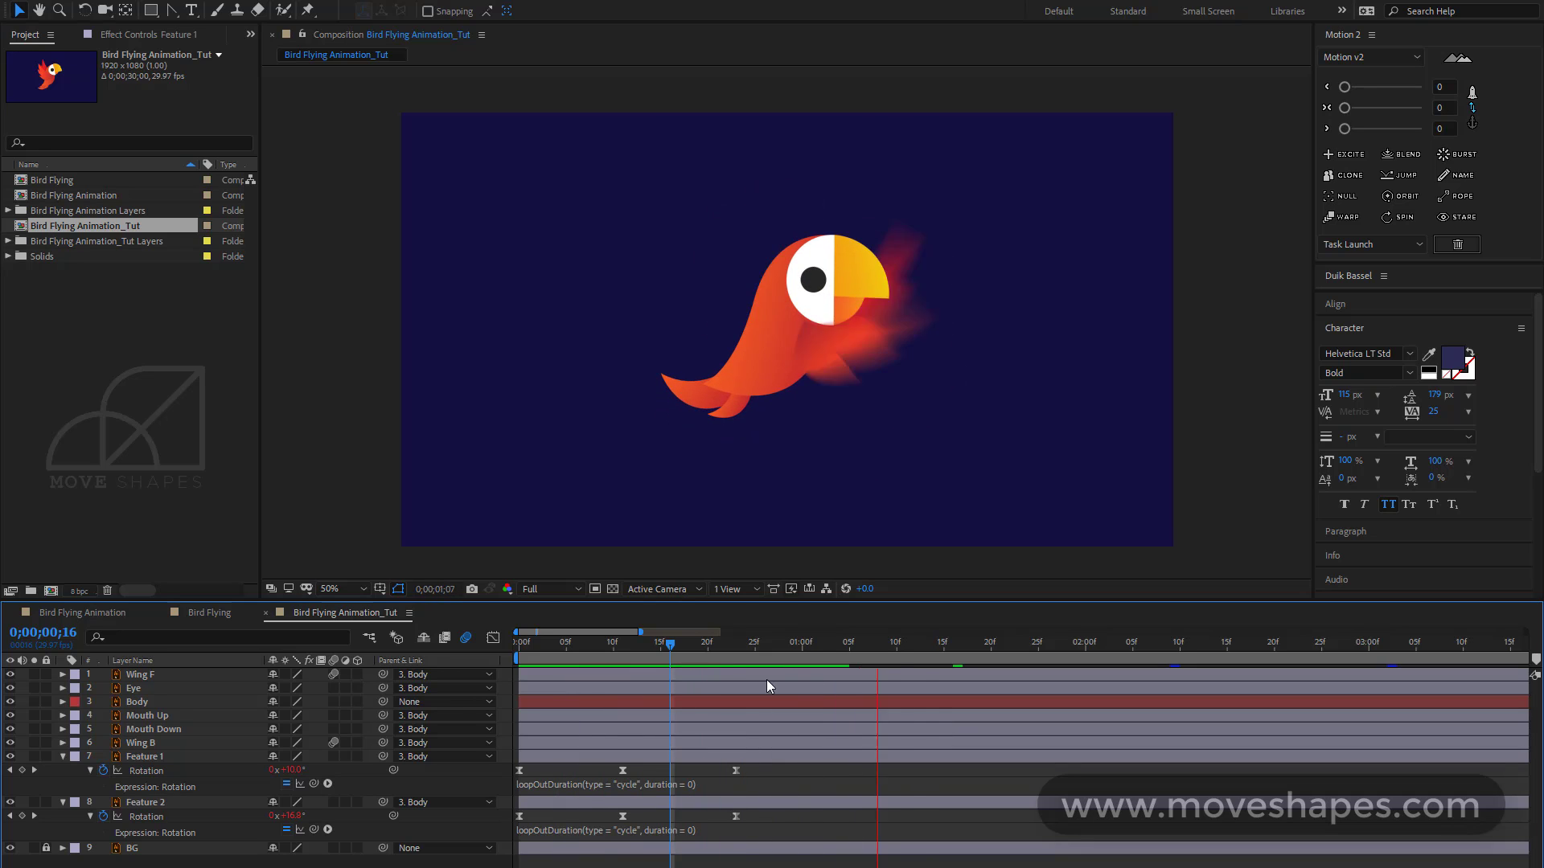
Shift the Feature 1 and Feature 2 layers together about five frames earlier
click(709, 644)
click(722, 754)
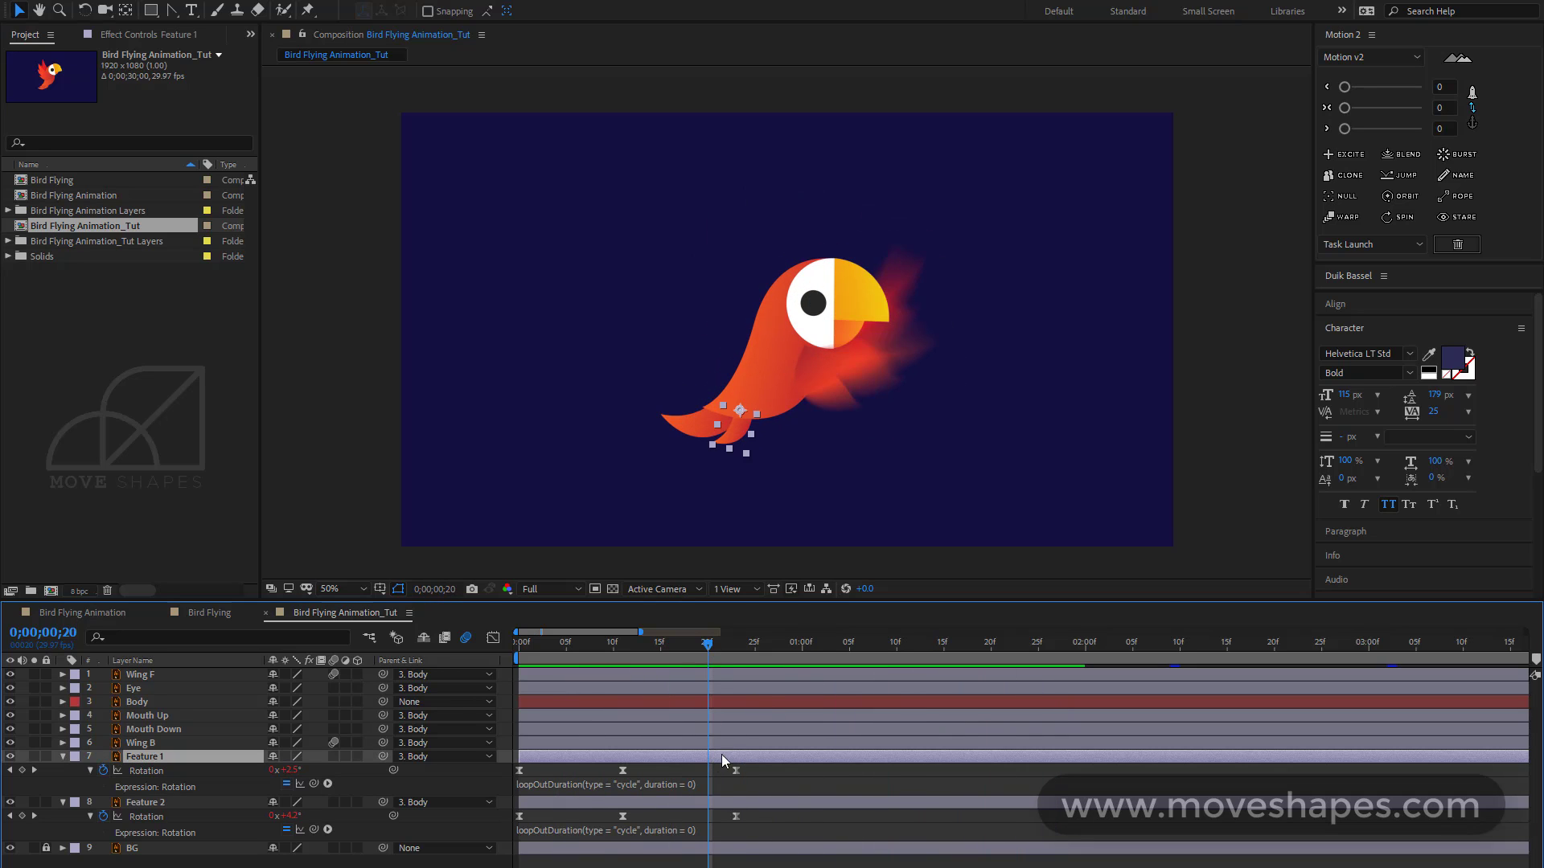
shift+click(717, 804)
drag(740, 756, 690, 762)
click(680, 783)
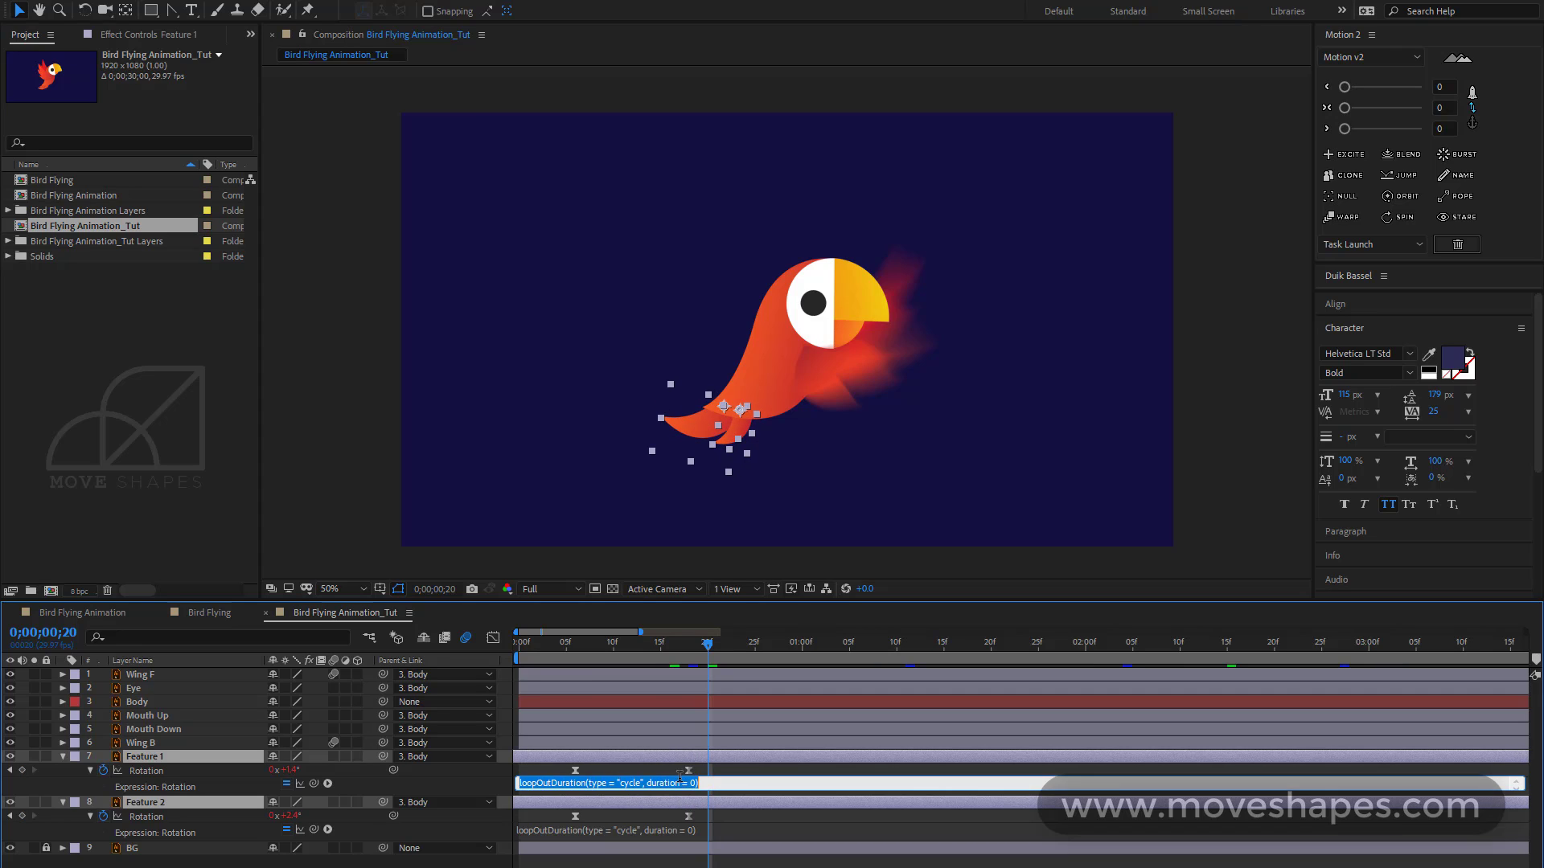
click(712, 759)
Stagger the tail by shifting Feature 1 about four more frames and Feature 2 about one more frame earlier, and preview the flight
drag(721, 756, 684, 756)
click(675, 767)
click(711, 756)
key(space)
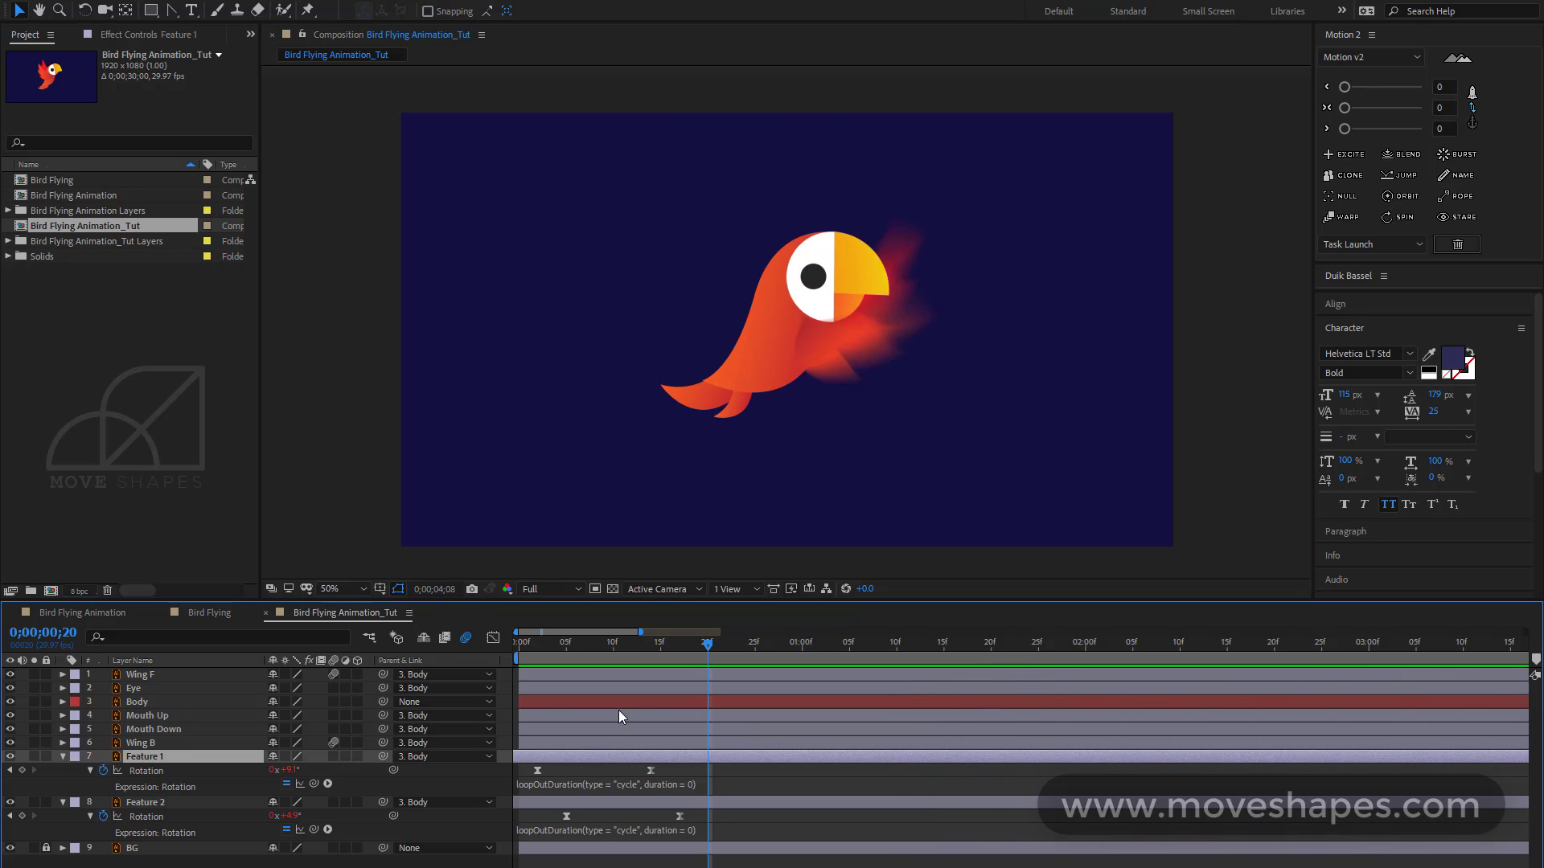
key(space)
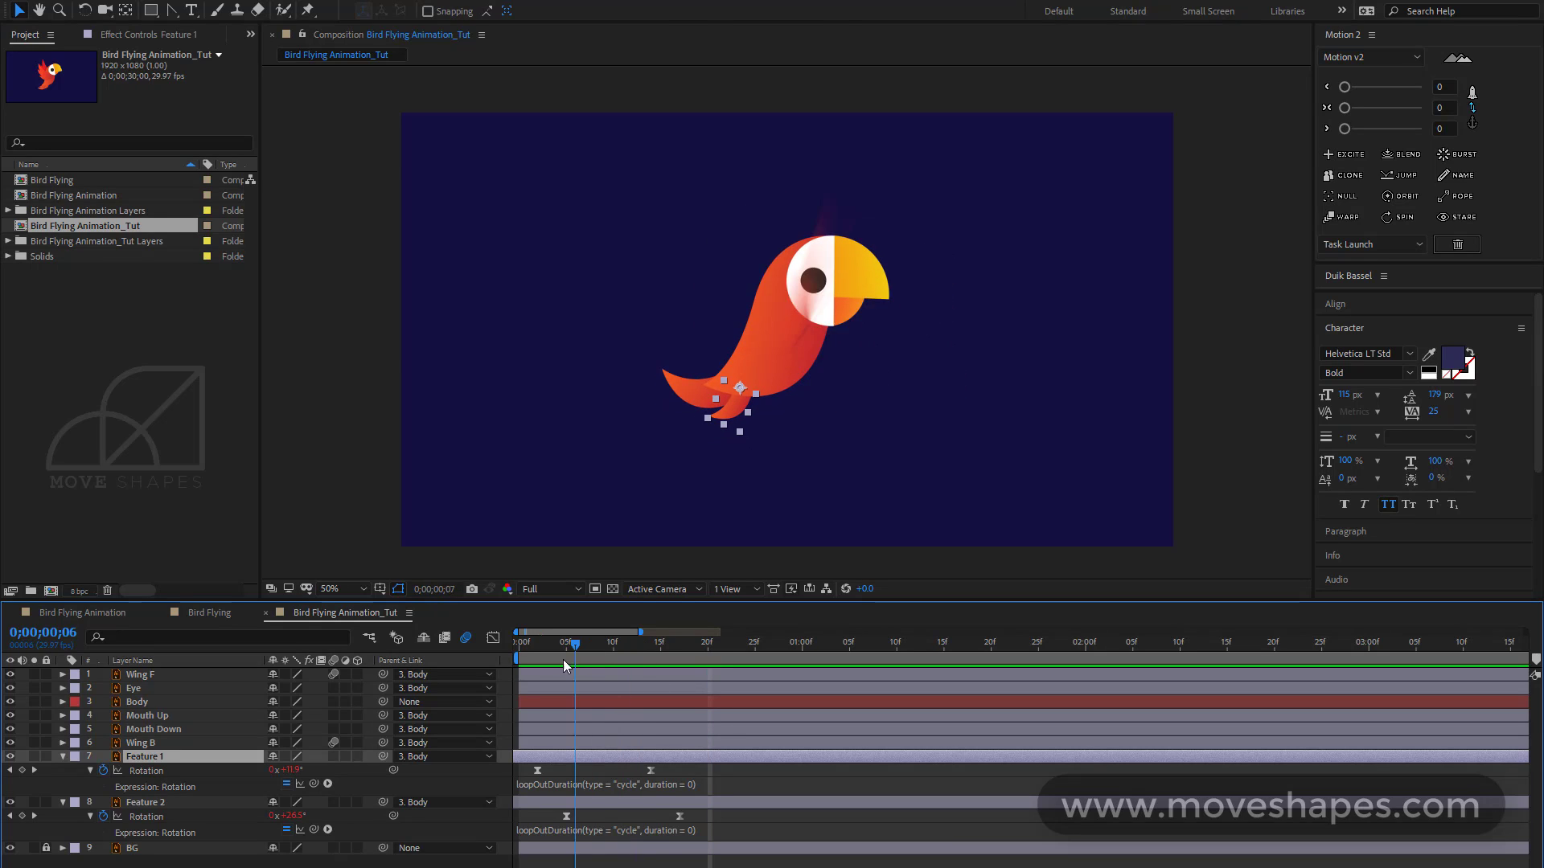
Return to 0;00;00;00 and collapse the properties of Feature 1 and Feature 2
click(640, 769)
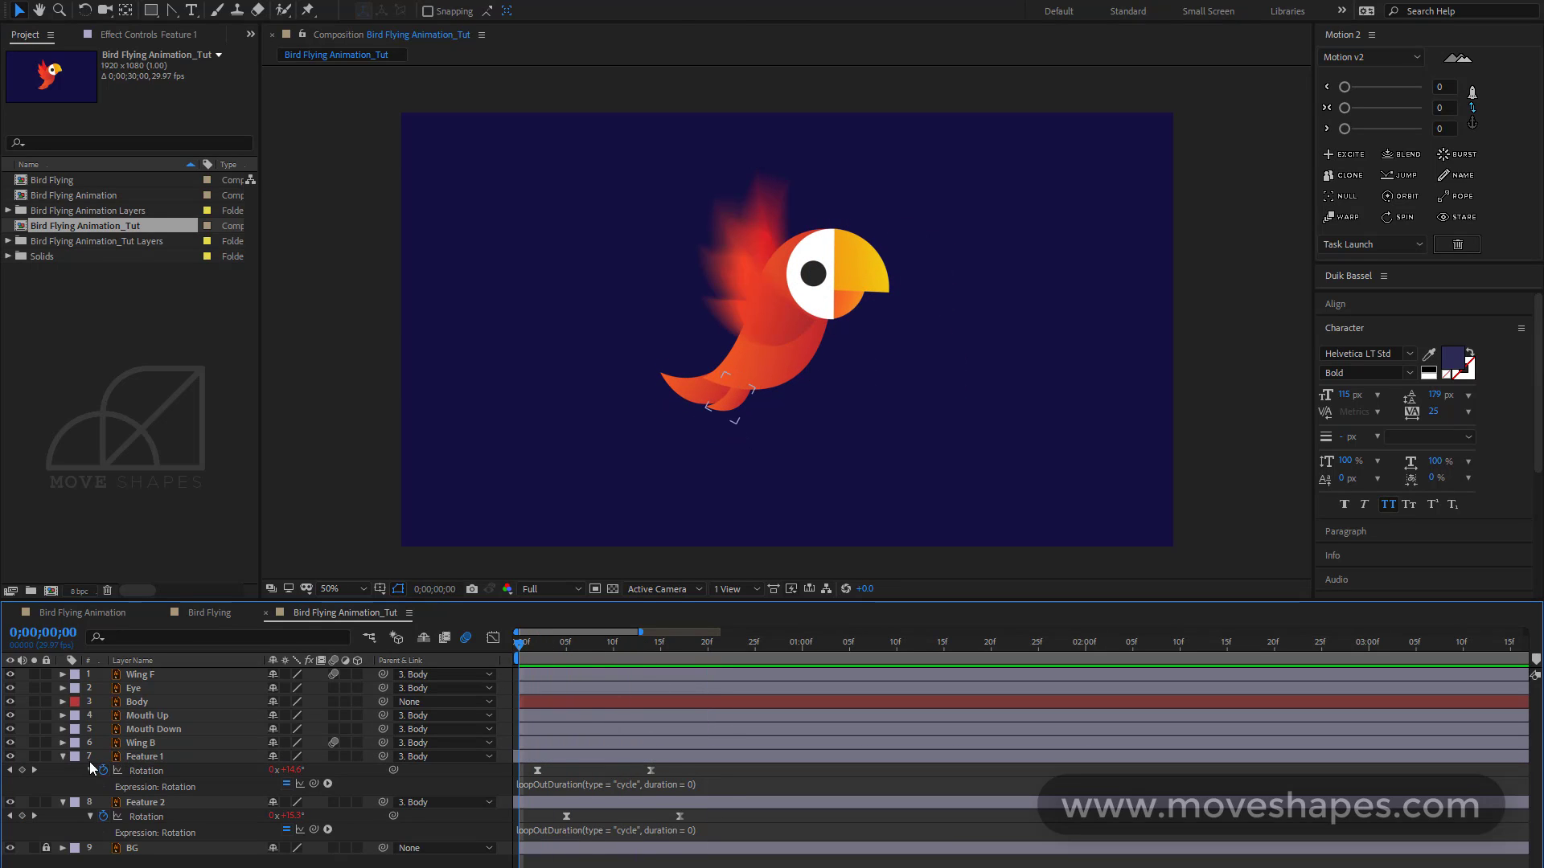
click(64, 756)
click(62, 771)
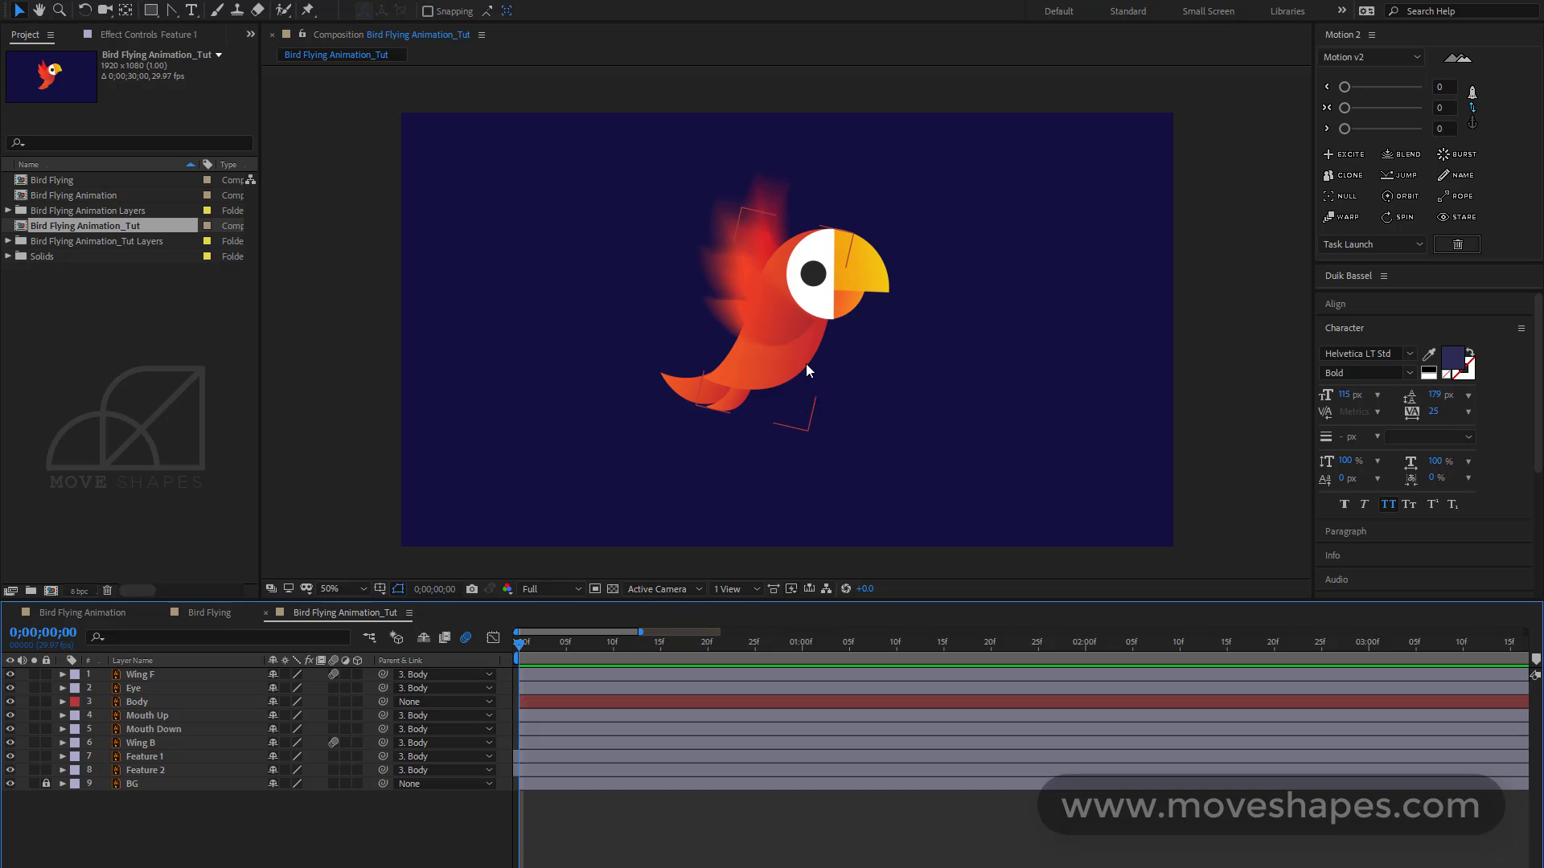
Add 0° Rotation keyframes to Mouth Up and Mouth Down at 0;00;00;17 and 0;00;01;00
click(880, 284)
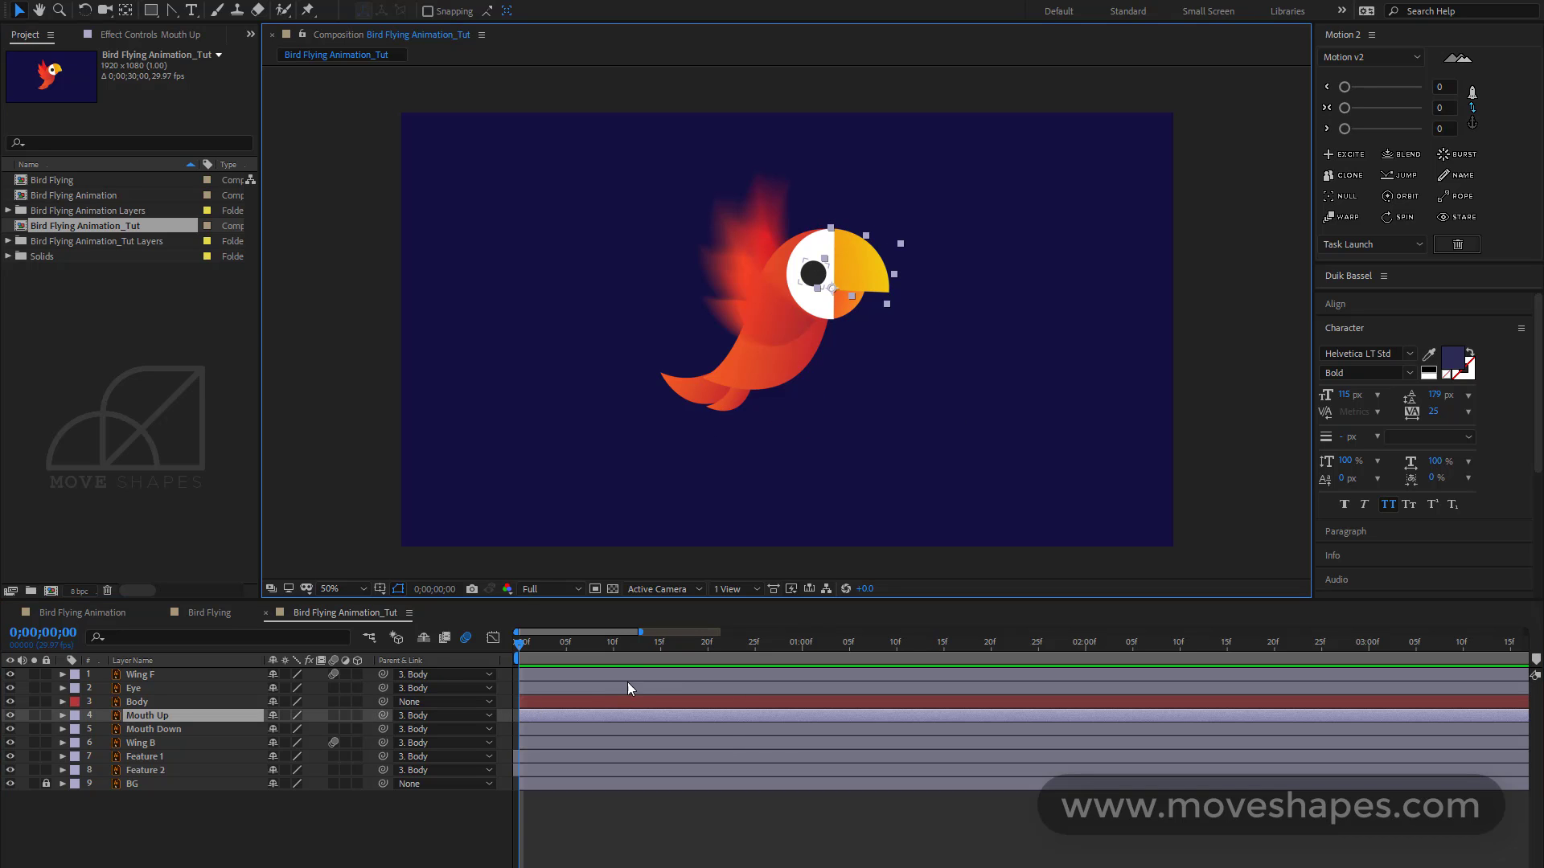
drag(562, 645, 682, 653)
ctrl+click(162, 728)
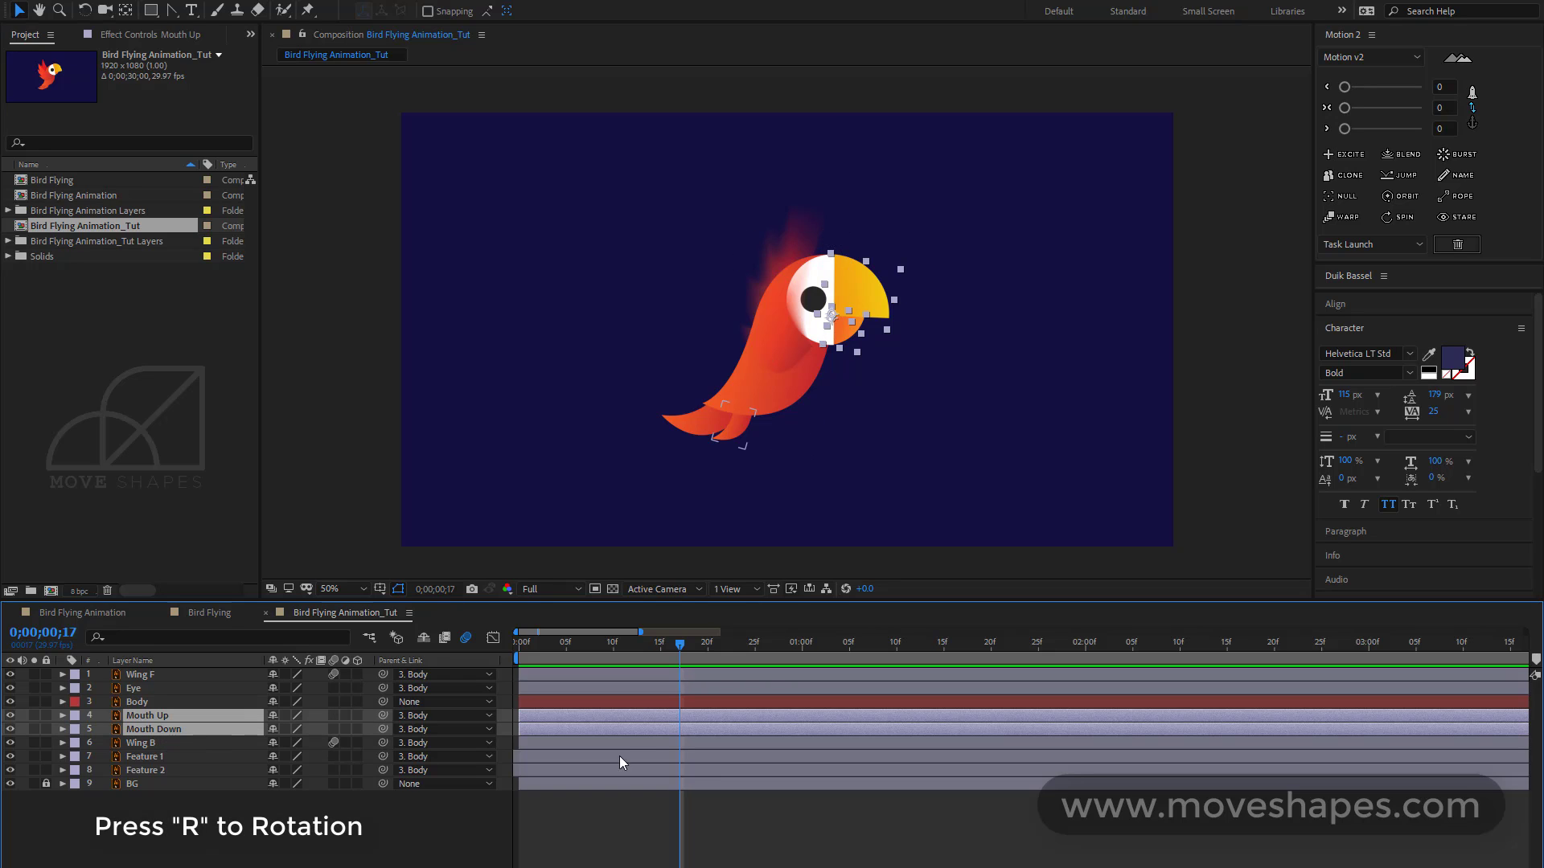
key(r)
click(102, 729)
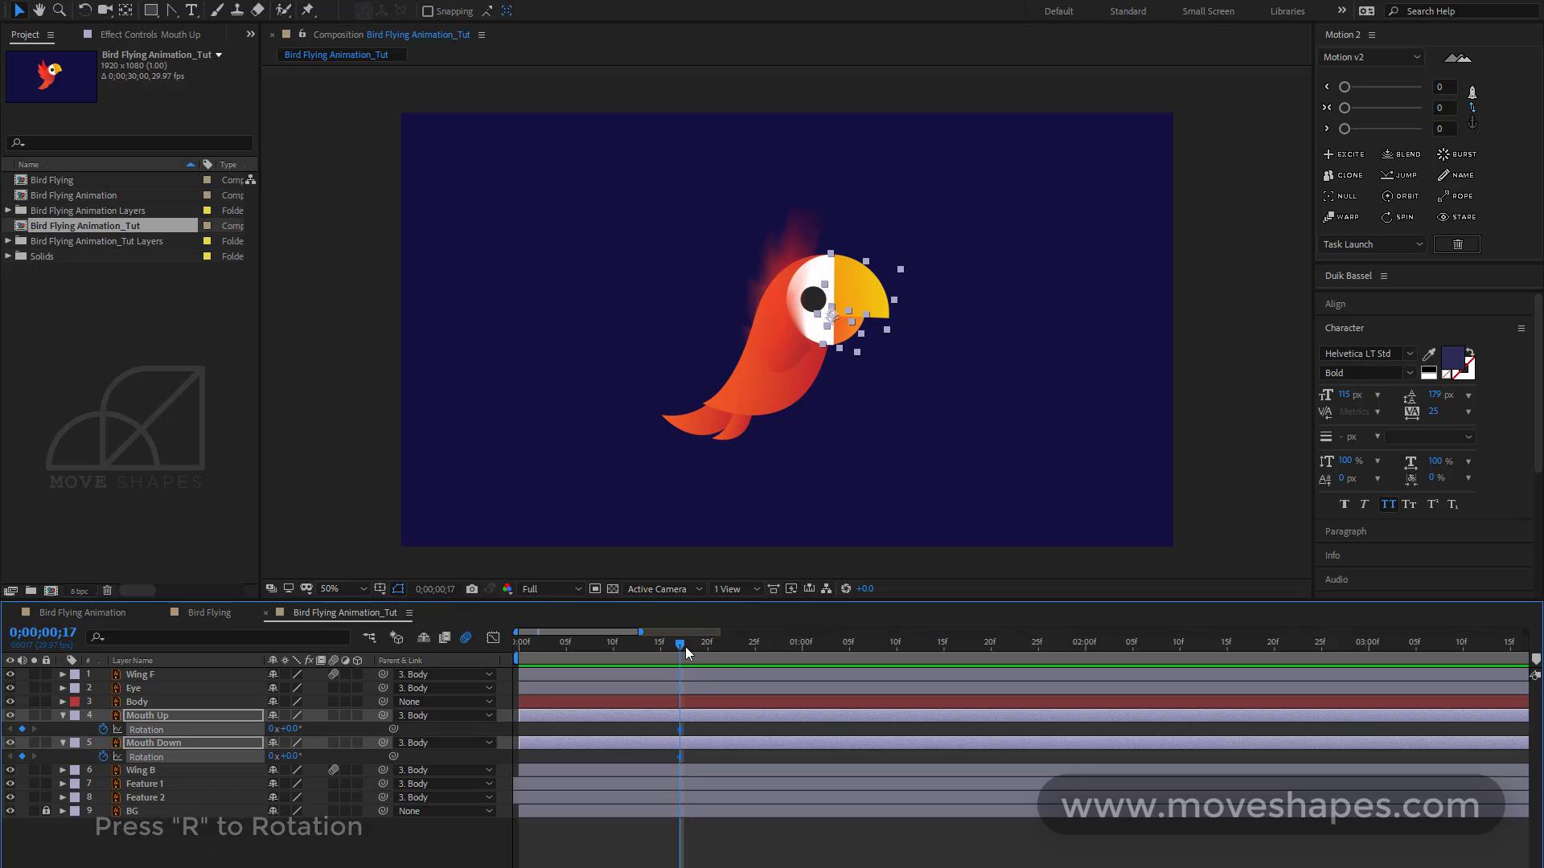
drag(685, 647, 806, 653)
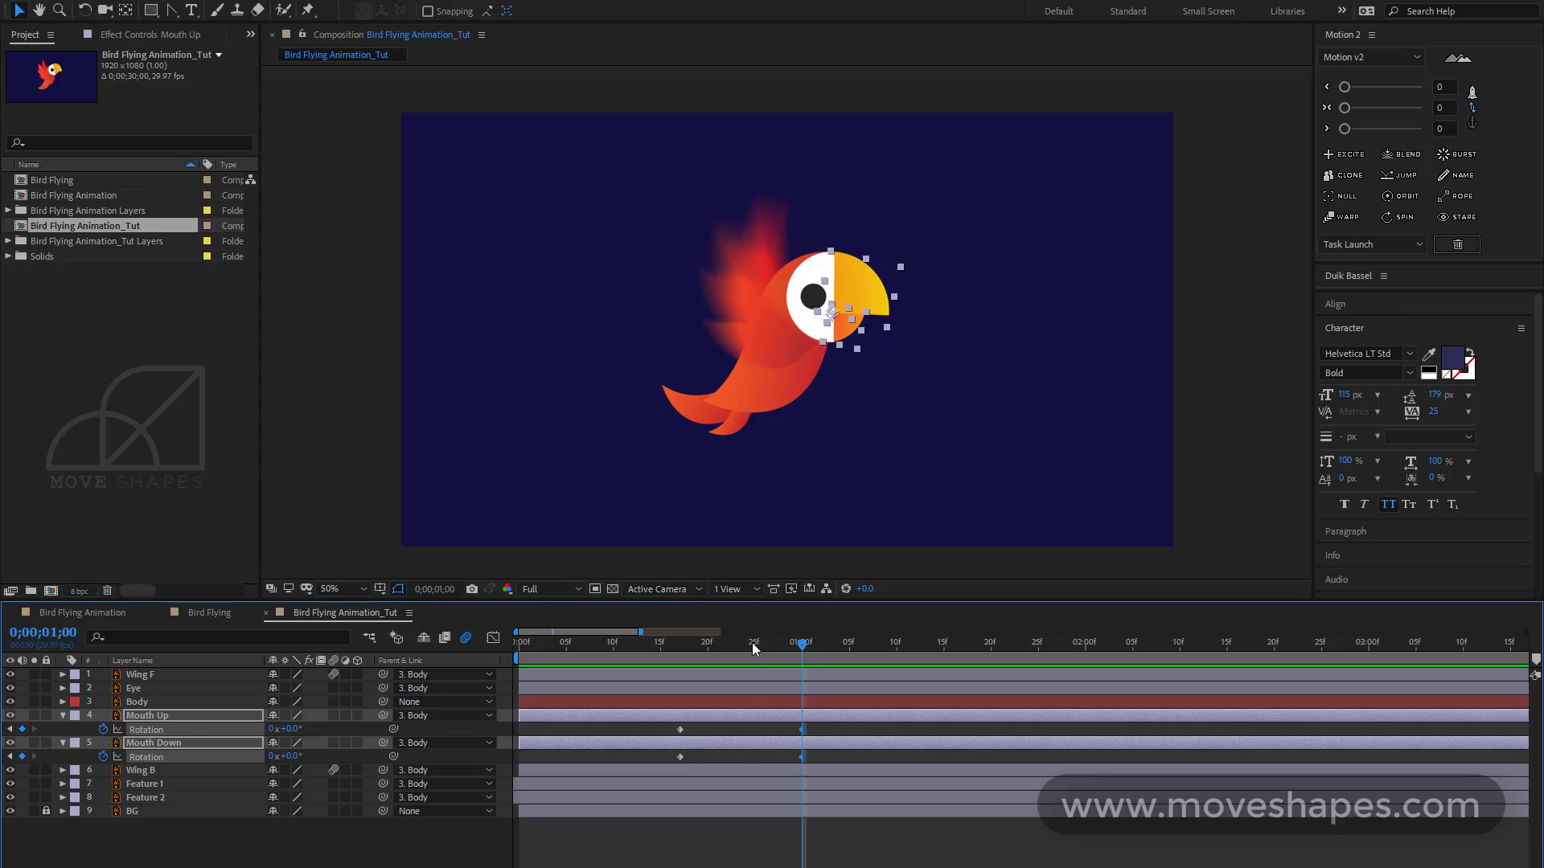
Open the beak at 0;00;00;24 by setting Mouth Up's Rotation to -23° and Mouth Down's to 11°
drag(754, 649, 746, 655)
click(760, 718)
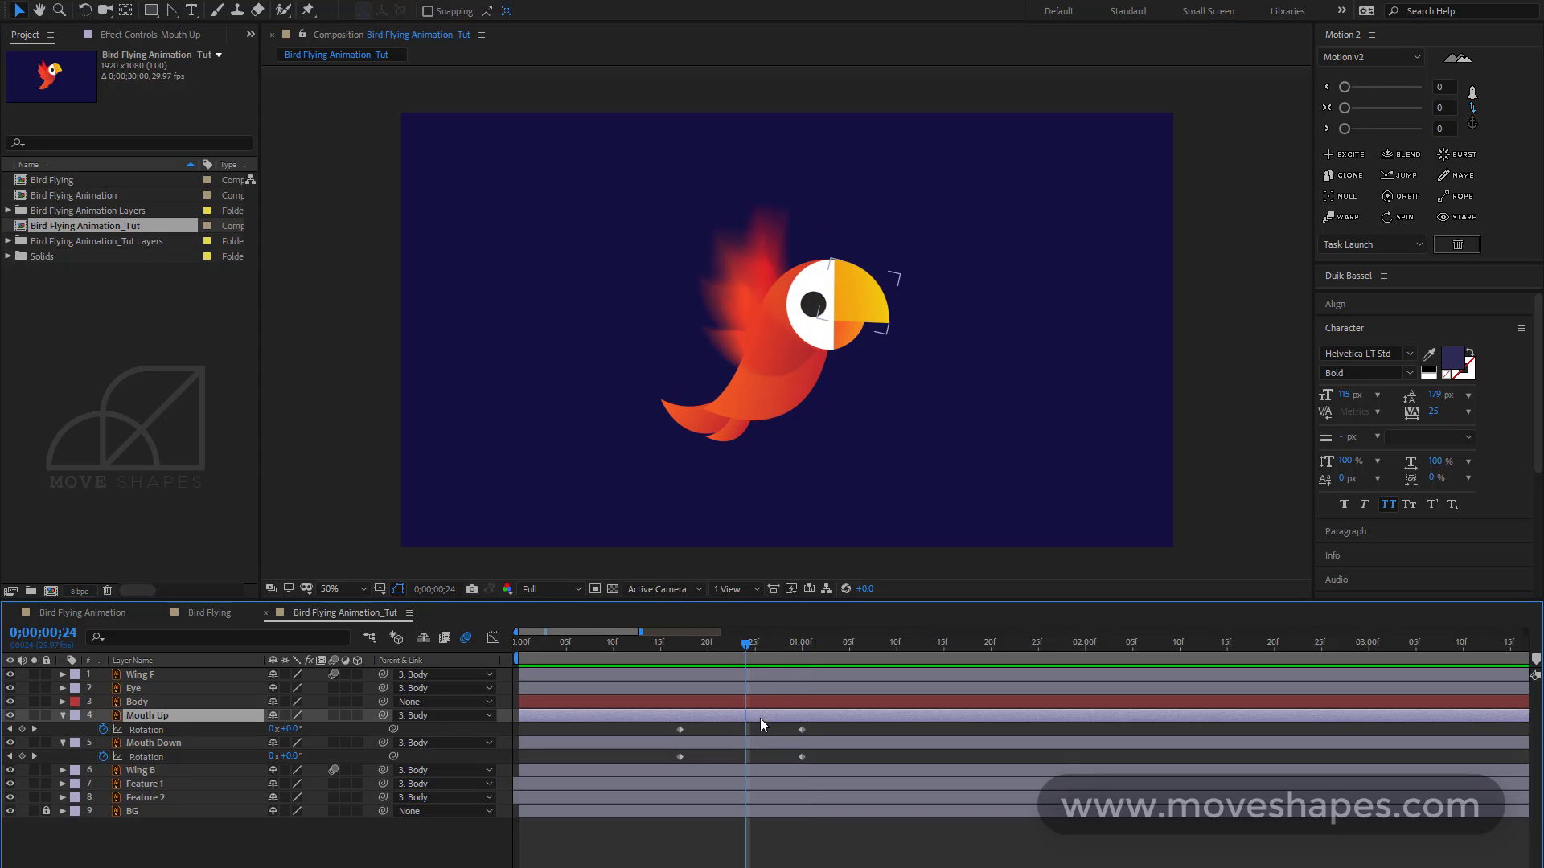
mouse_move(292, 735)
mouse_down()
mouse_move(276, 731)
mouse_move(303, 756)
mouse_up()
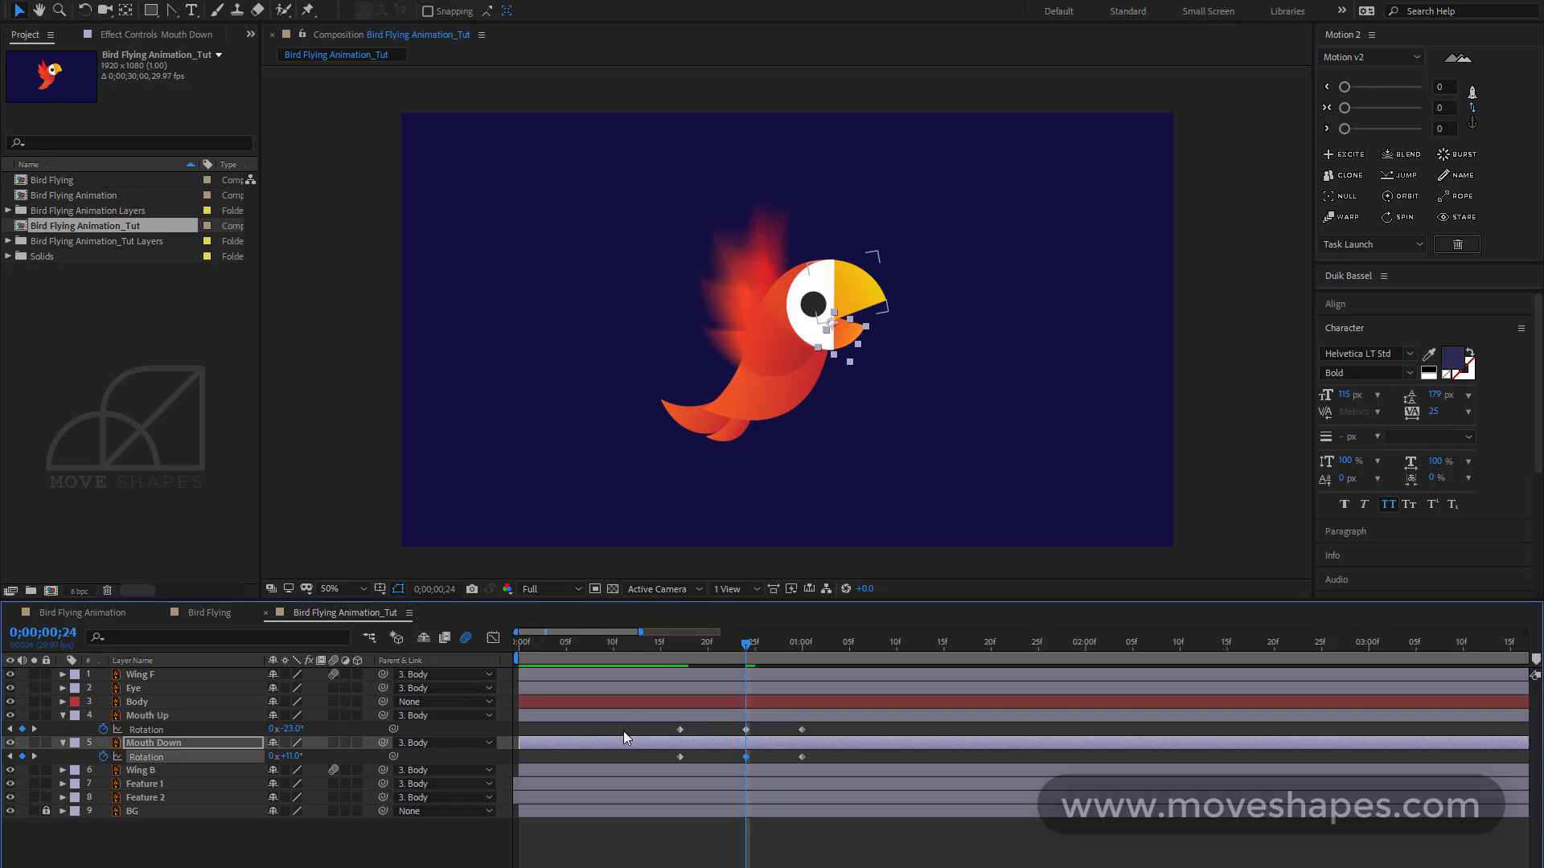
Apply Easy Ease to all Rotation keyframes of Mouth Up and Mouth Down
drag(813, 730, 678, 762)
right_click(681, 759)
mouse_move(774, 750)
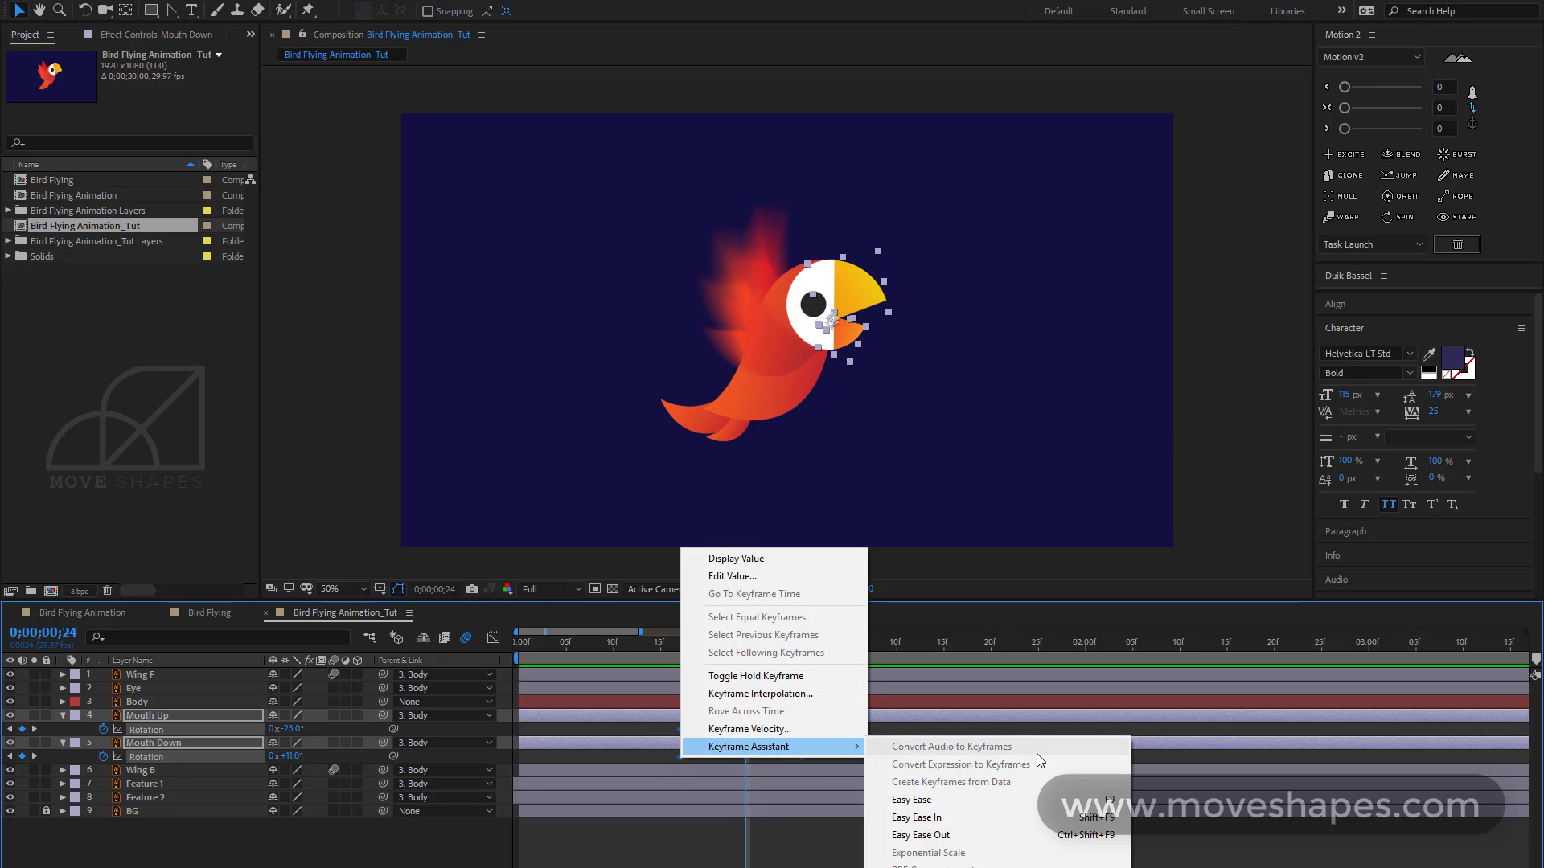
click(909, 802)
Add a second beak opening: 0° keyframes at 0;00;01;08, and at 0;00;01;04 set Mouth Up to -11° and Mouth Down to 7°
drag(756, 660, 874, 645)
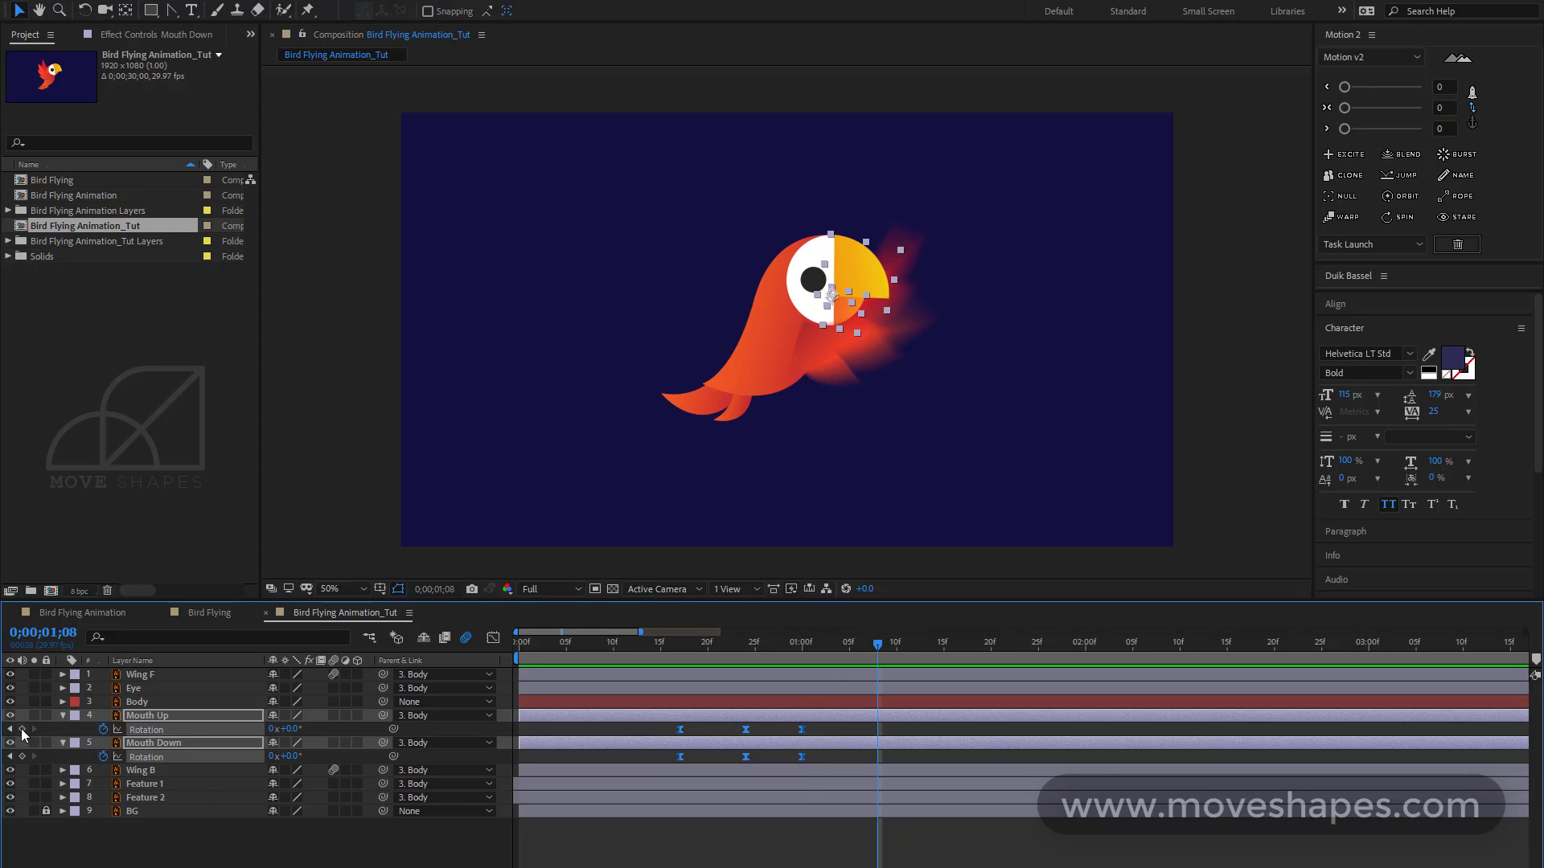
drag(876, 643, 841, 645)
click(849, 721)
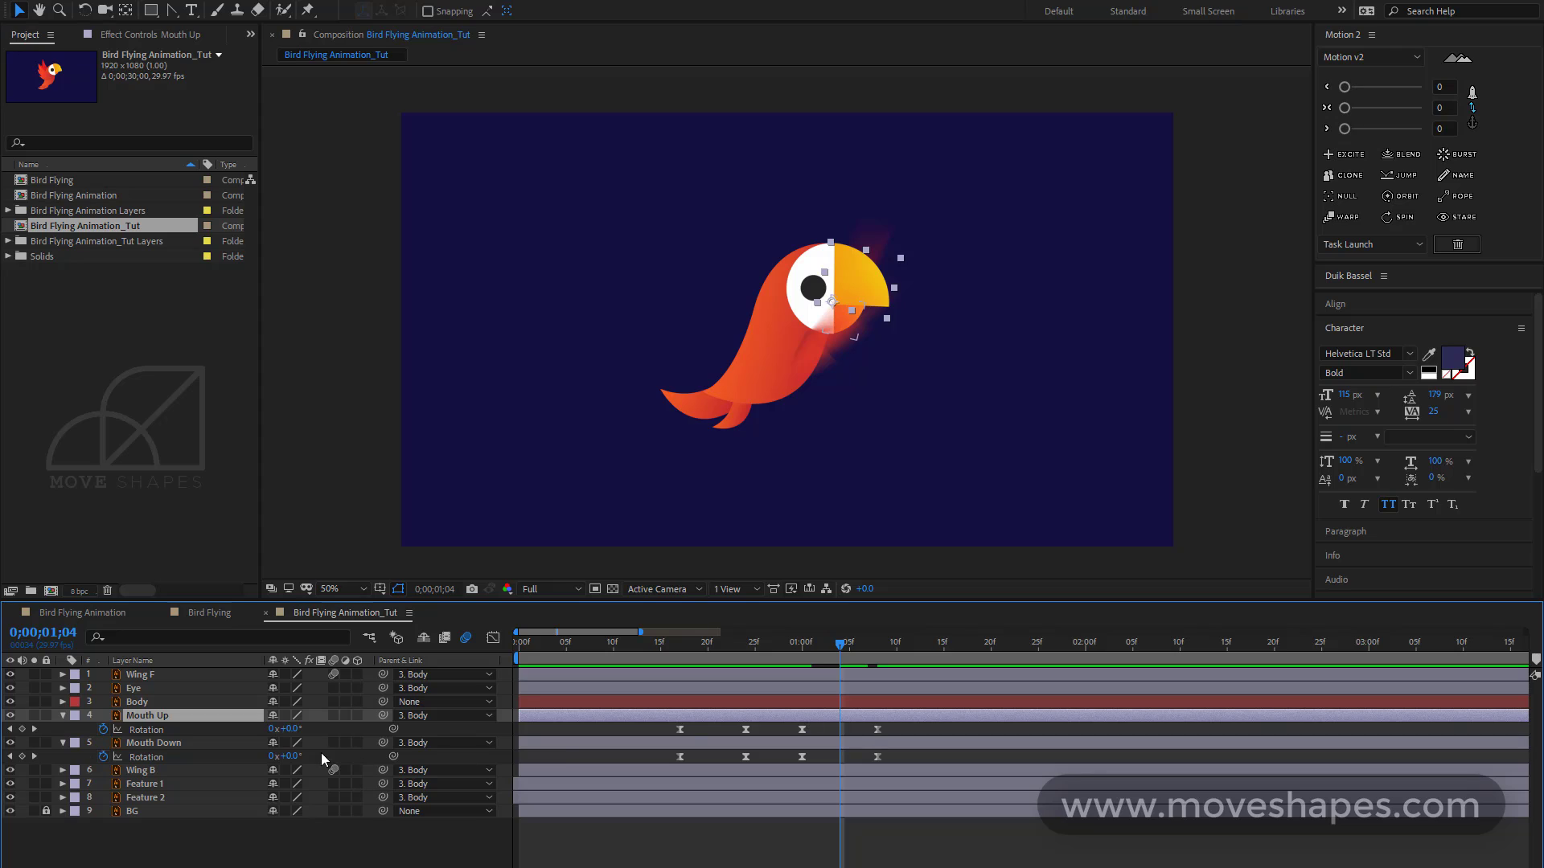
drag(291, 731, 297, 756)
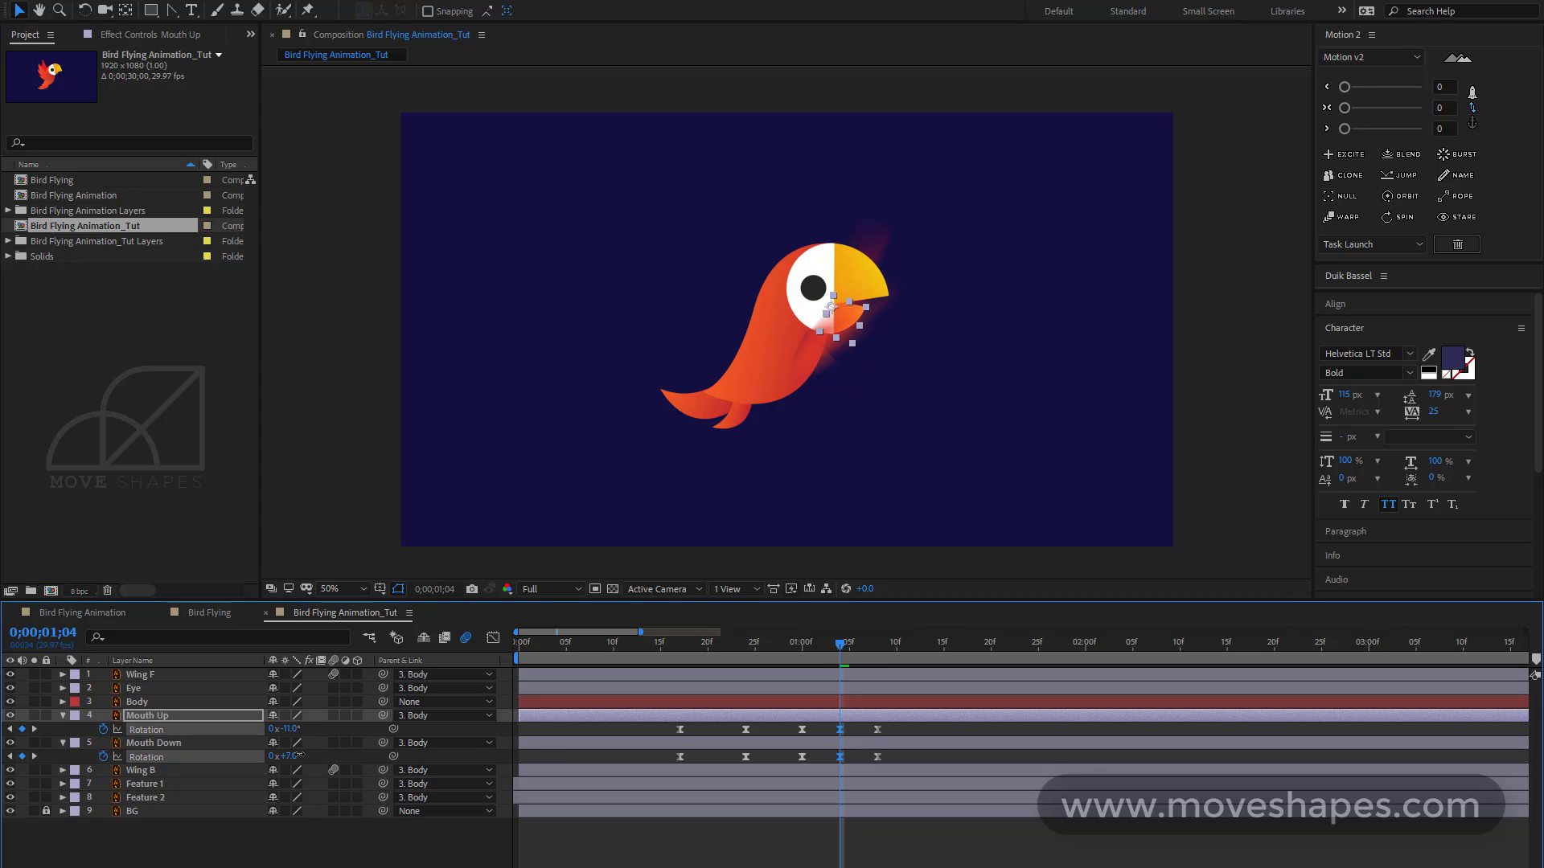
Preview the beak movement and scrub the timeline to 0;00;02;00
click(882, 827)
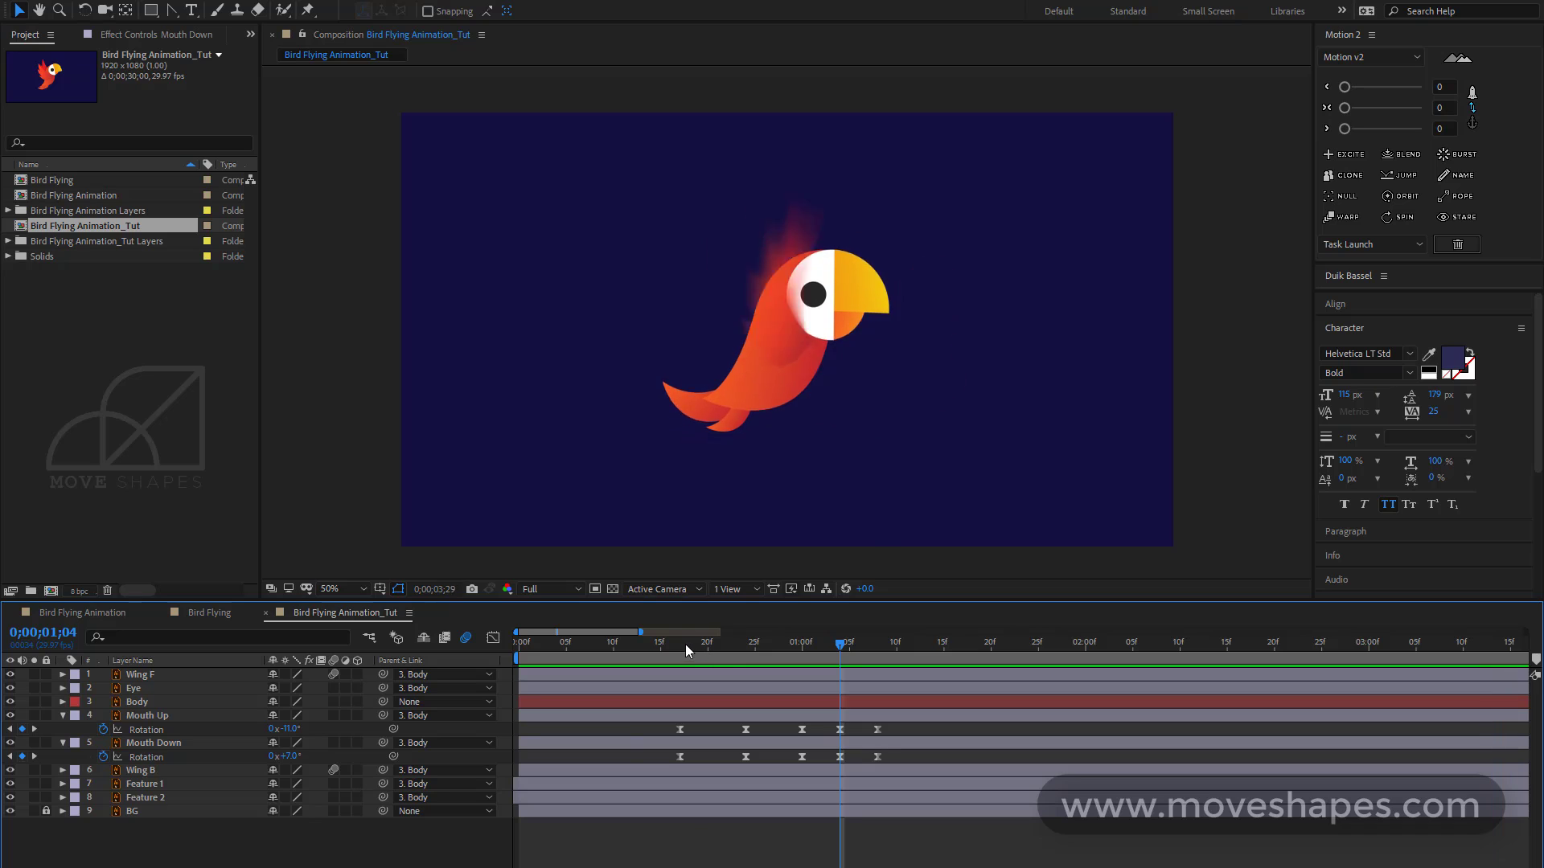
drag(685, 644, 1089, 661)
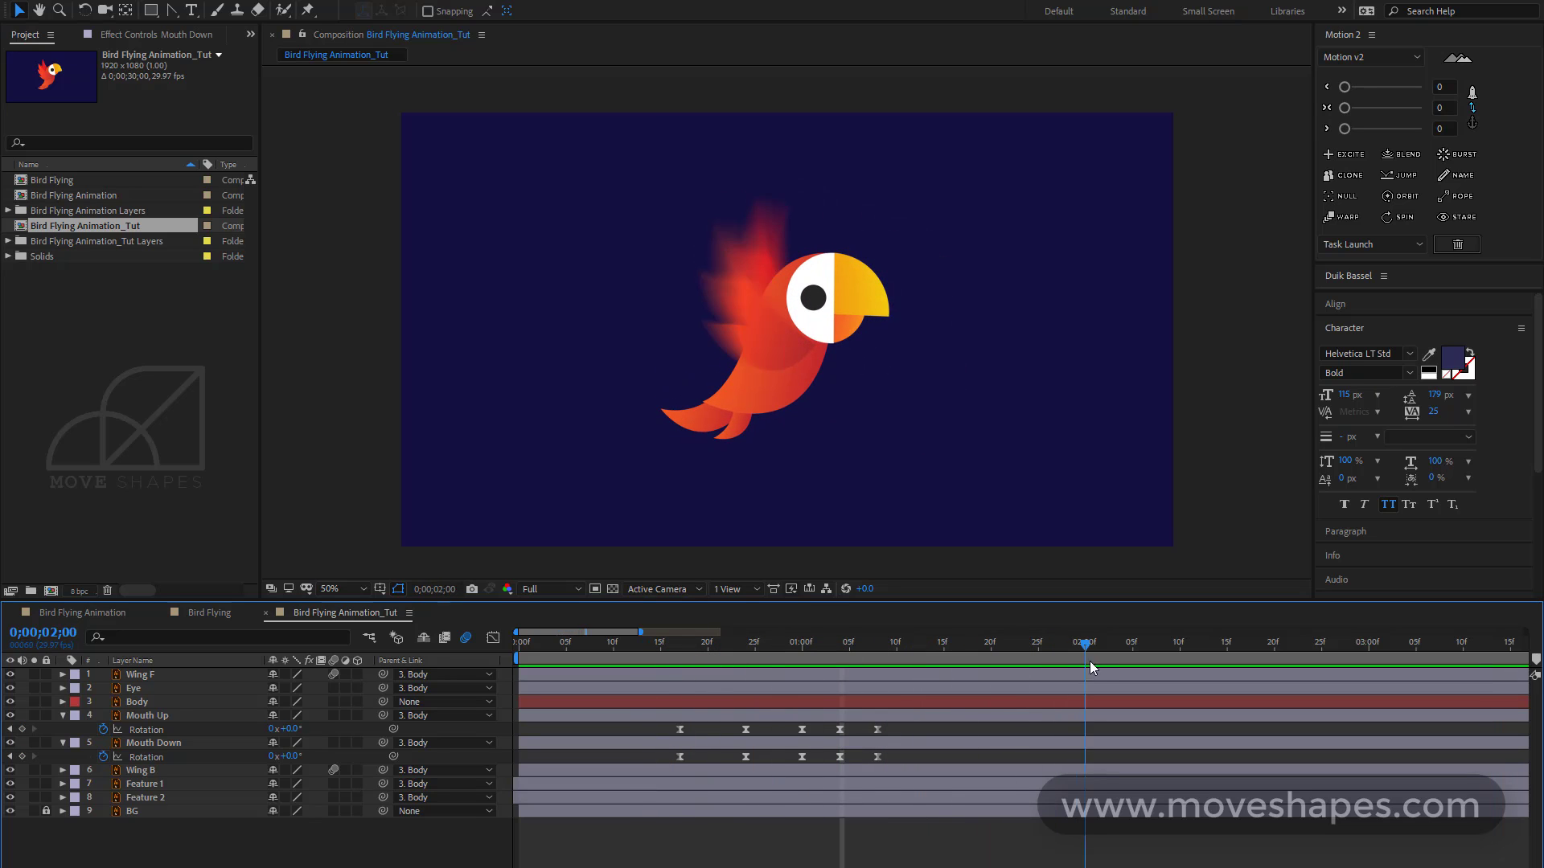
Collapse the Mouth Up and Mouth Down layers and set the current time to 0;00;01;13
drag(902, 731, 688, 784)
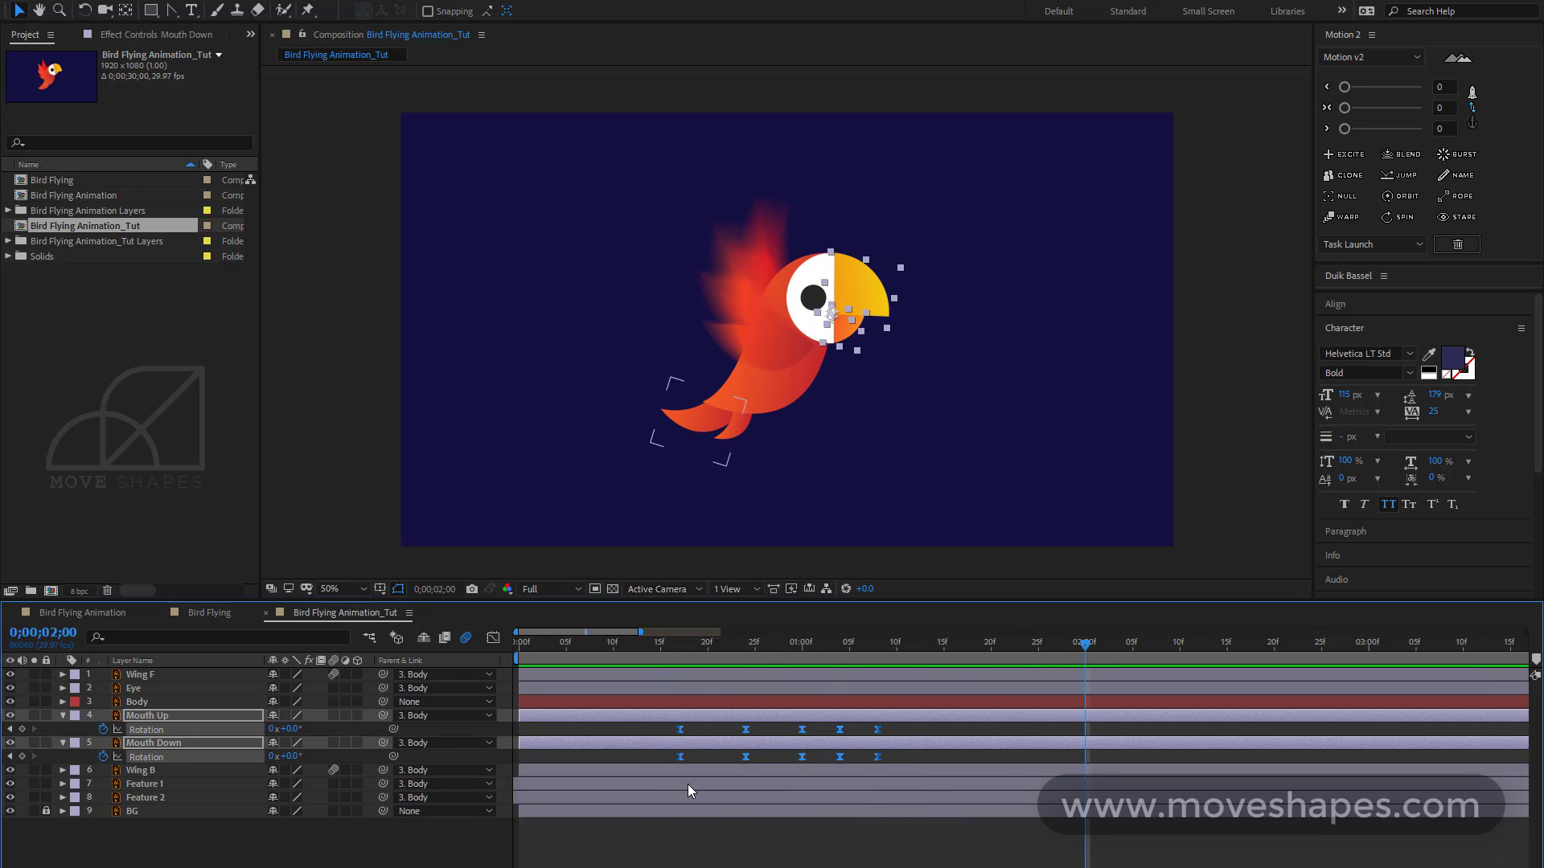
click(711, 731)
drag(716, 643, 923, 658)
click(62, 718)
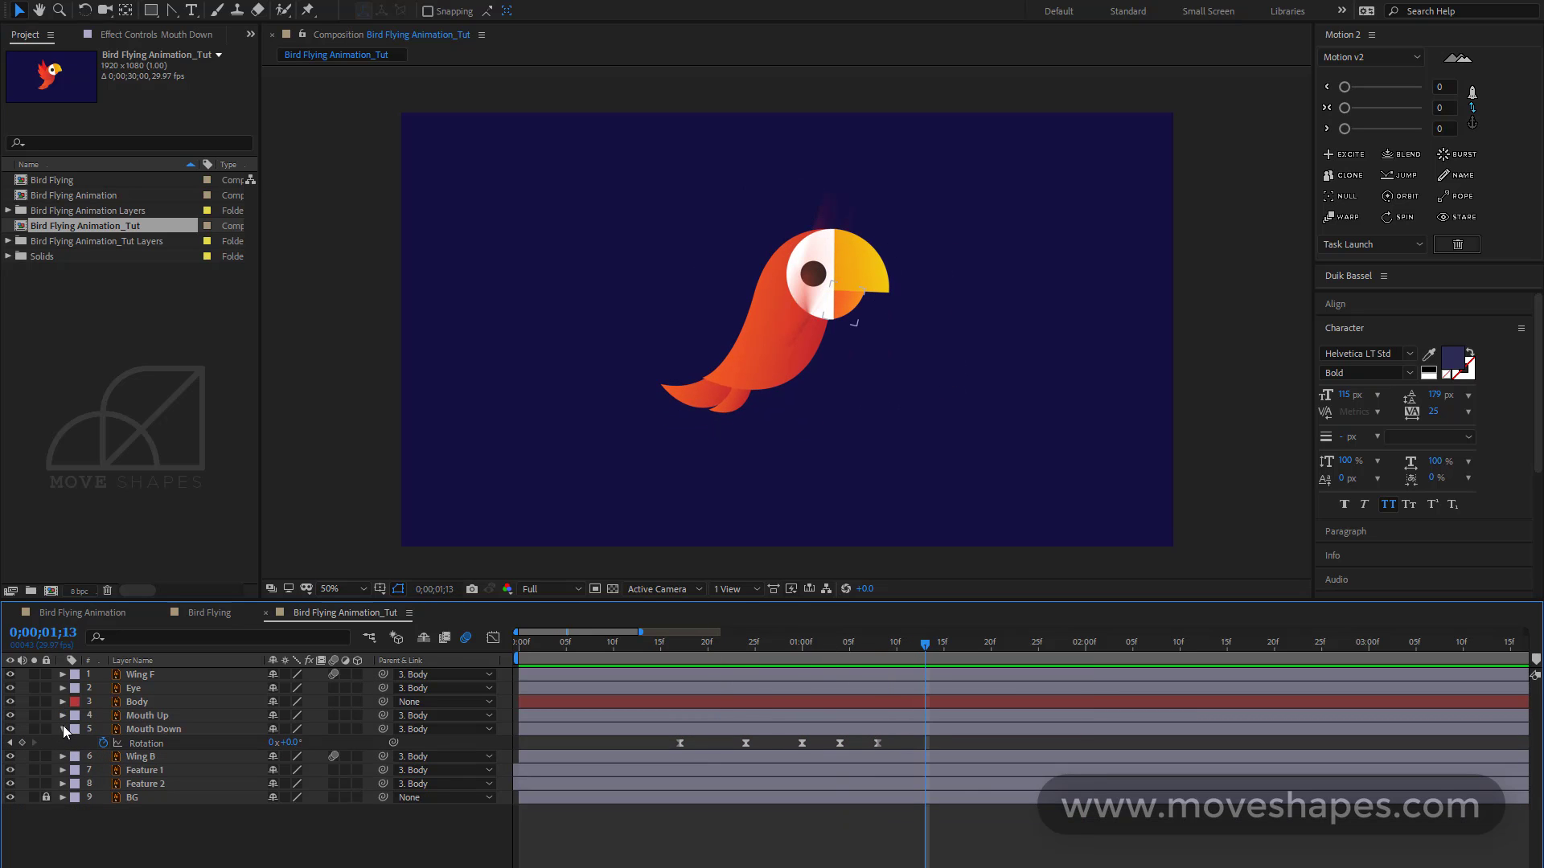
click(63, 727)
Reveal the Eye layer's Scale and start keyframing it at 100% at 0;00;01;13
click(151, 690)
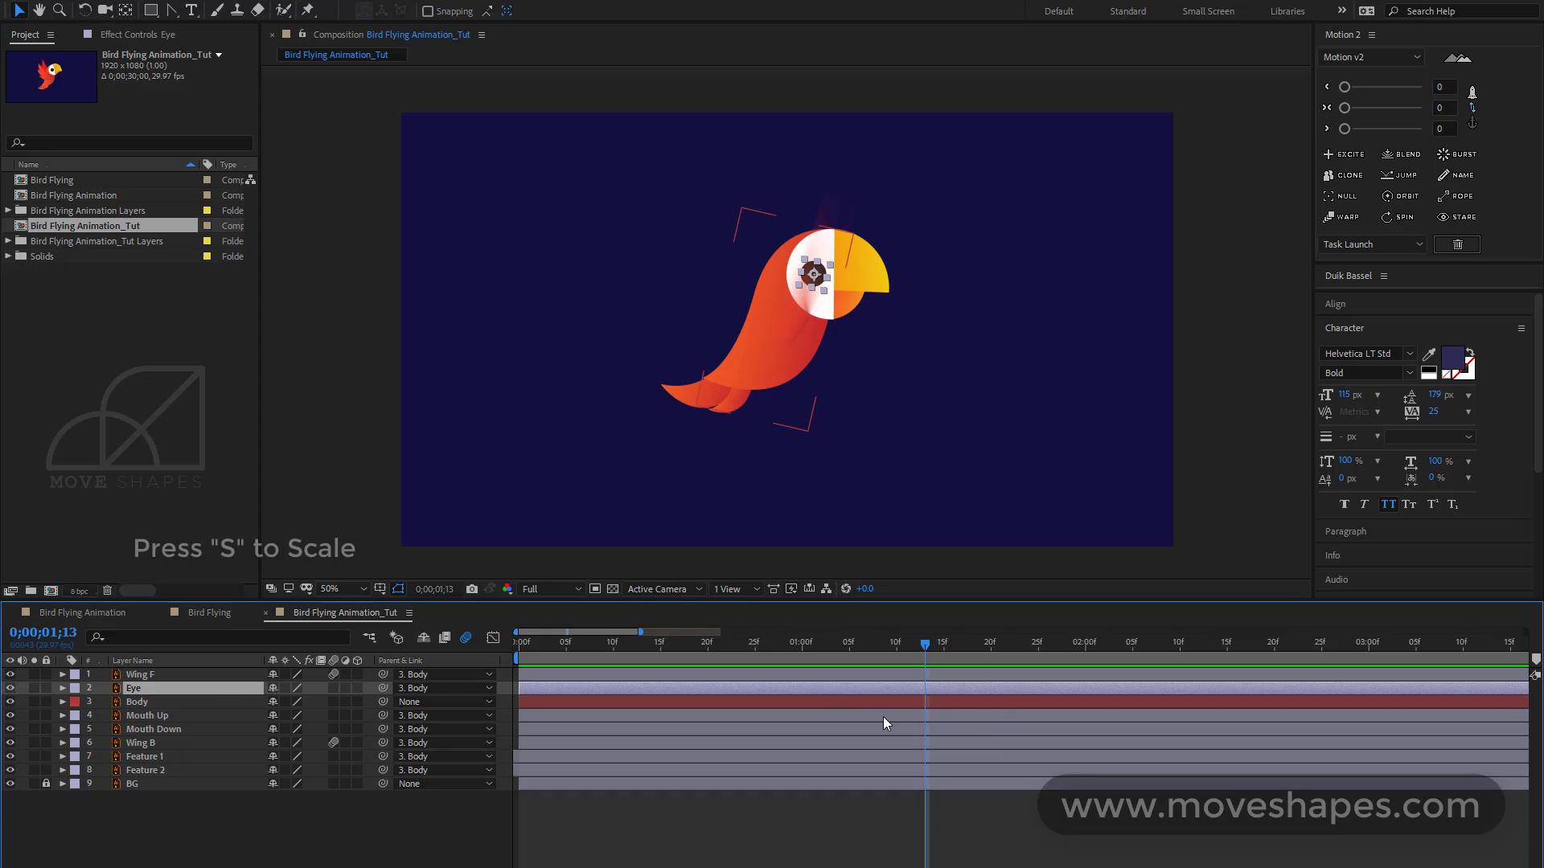
key(s)
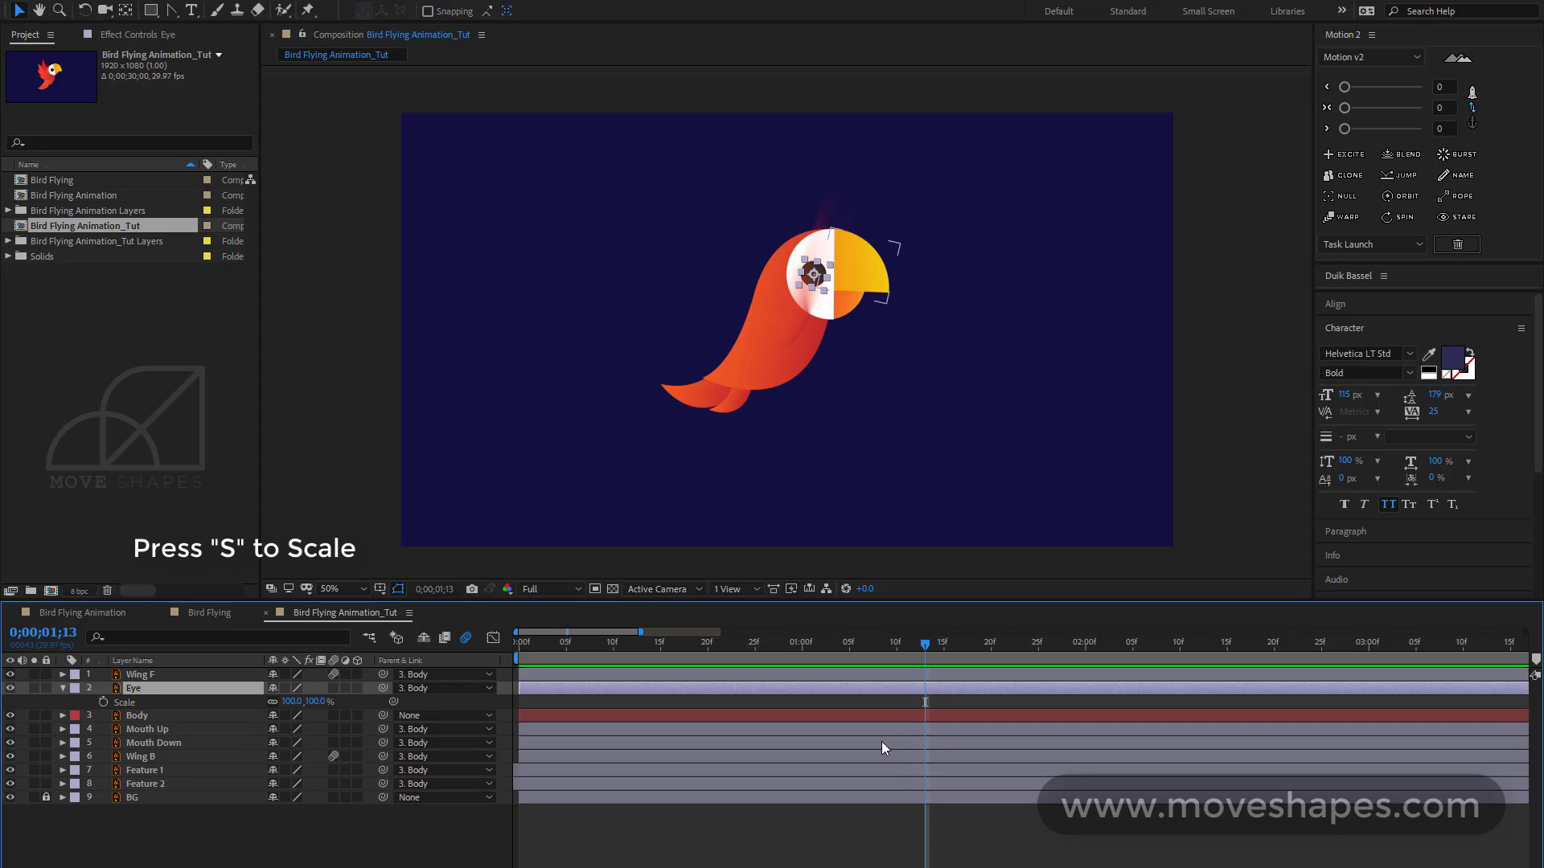
click(103, 703)
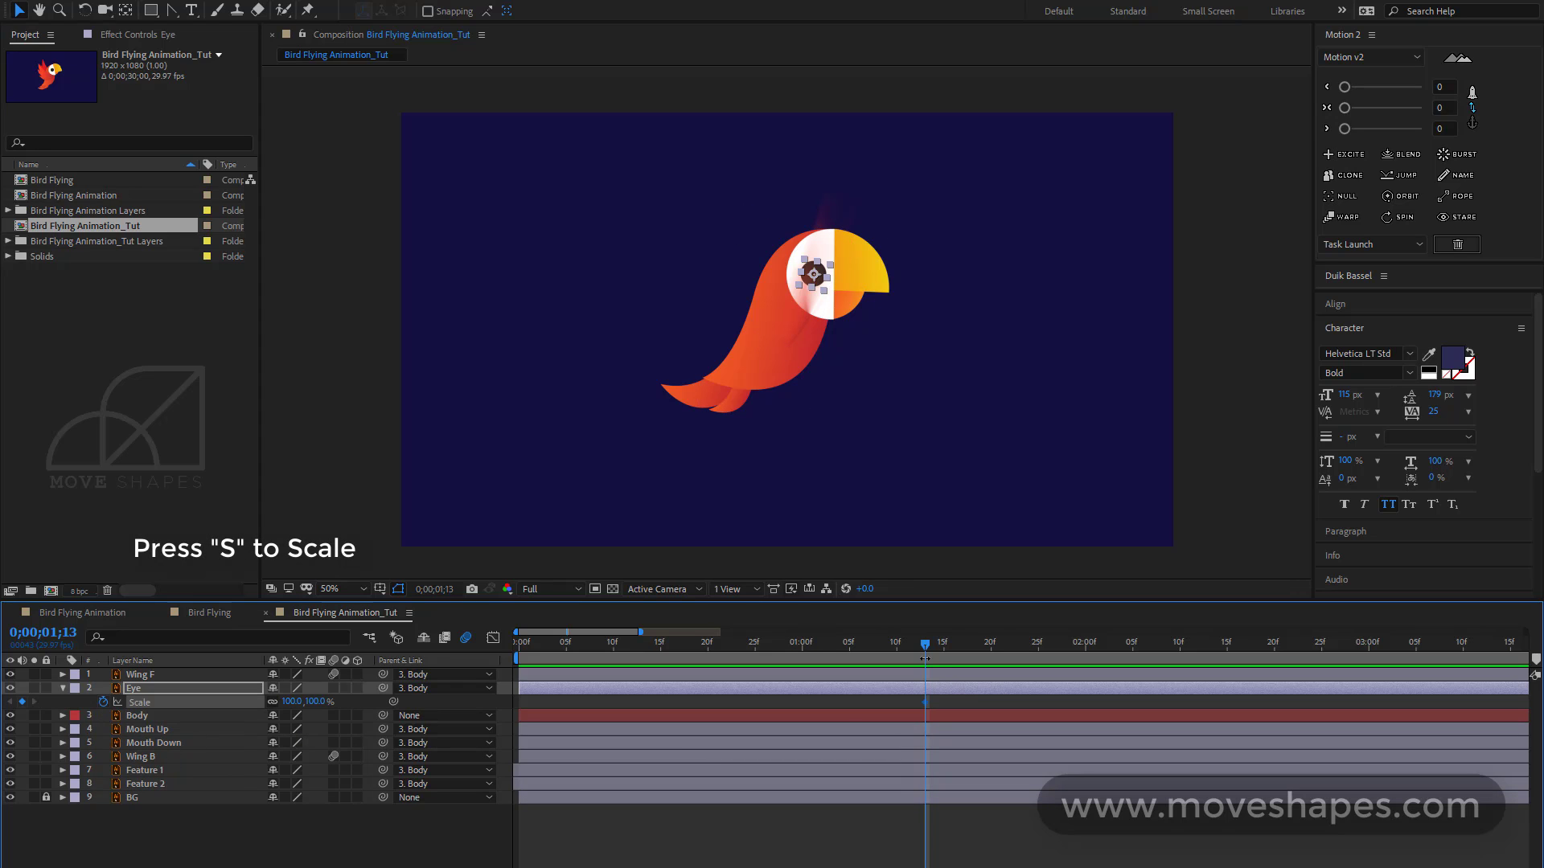
Add a 100% Eye Scale keyframe at 0;00;01;21, and at 0;00;01;17 unlink the proportions and set the vertical scale to 17%
drag(925, 643, 966, 643)
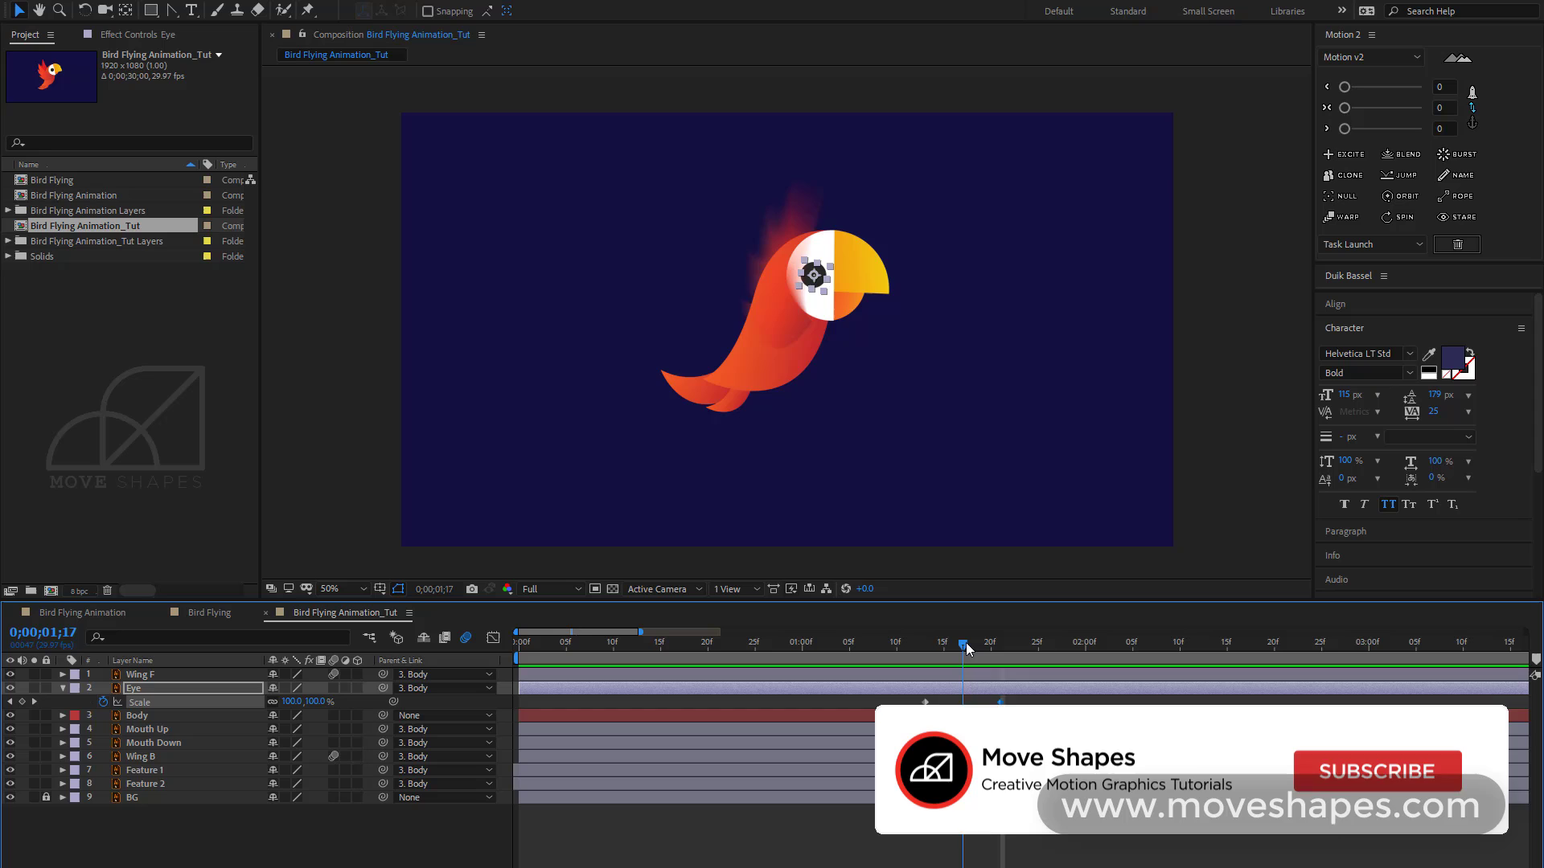
click(273, 702)
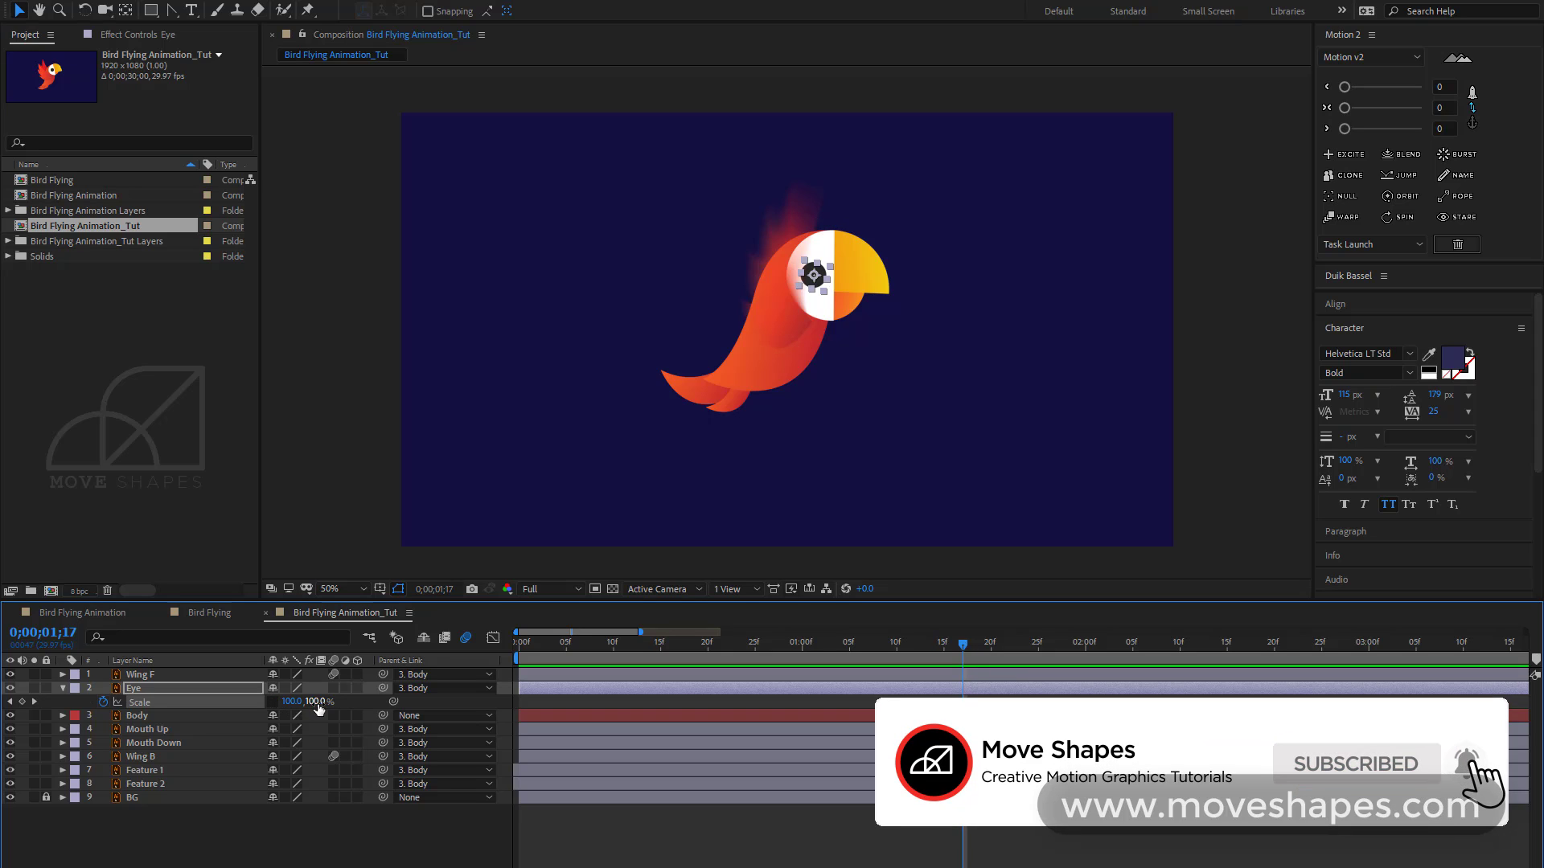
drag(315, 702, 265, 714)
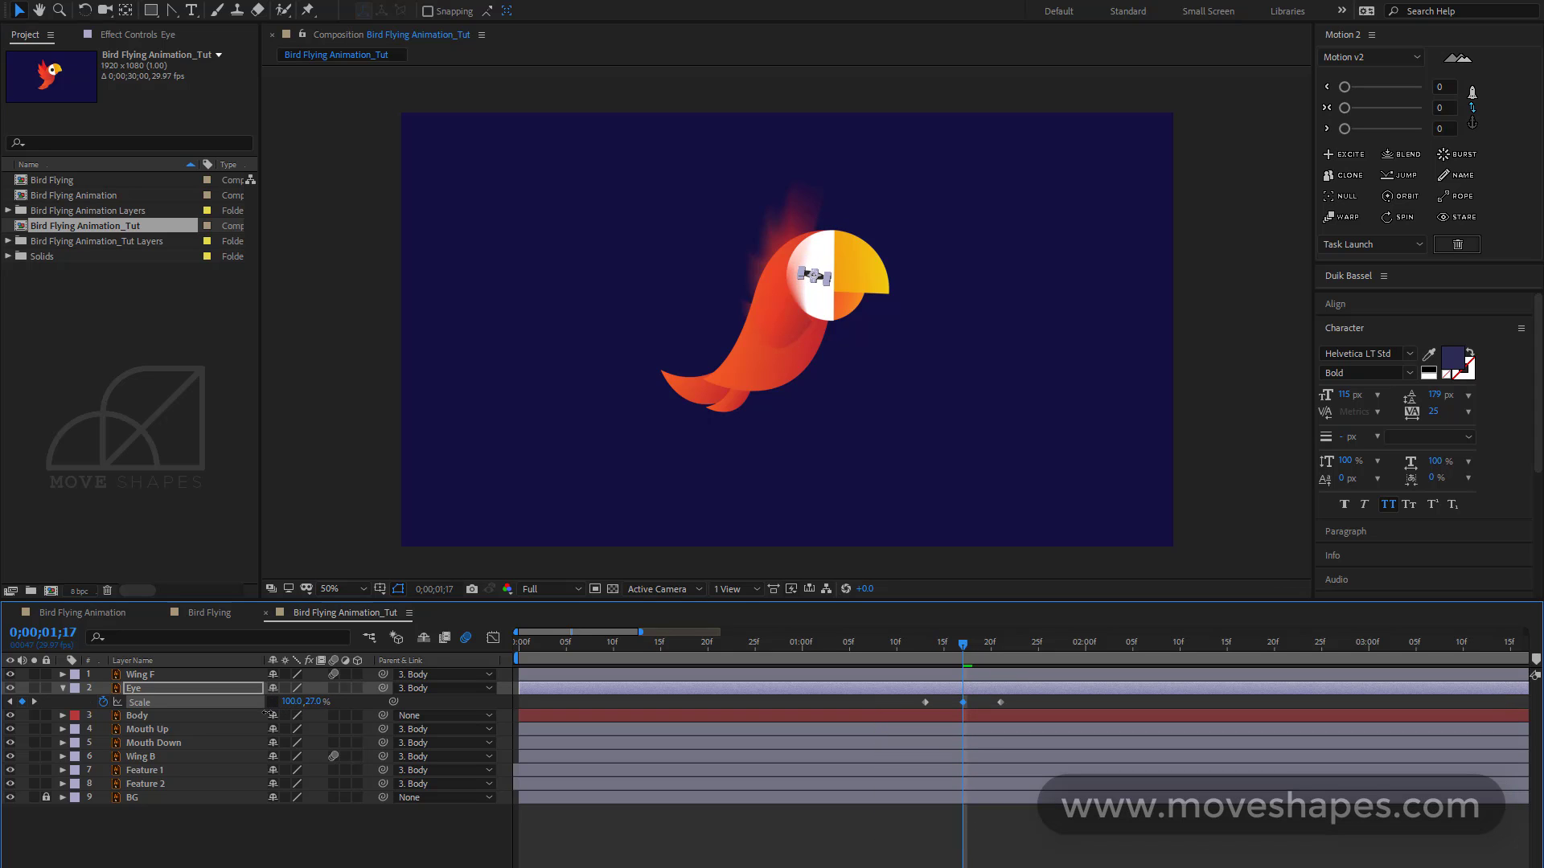
key(slash)
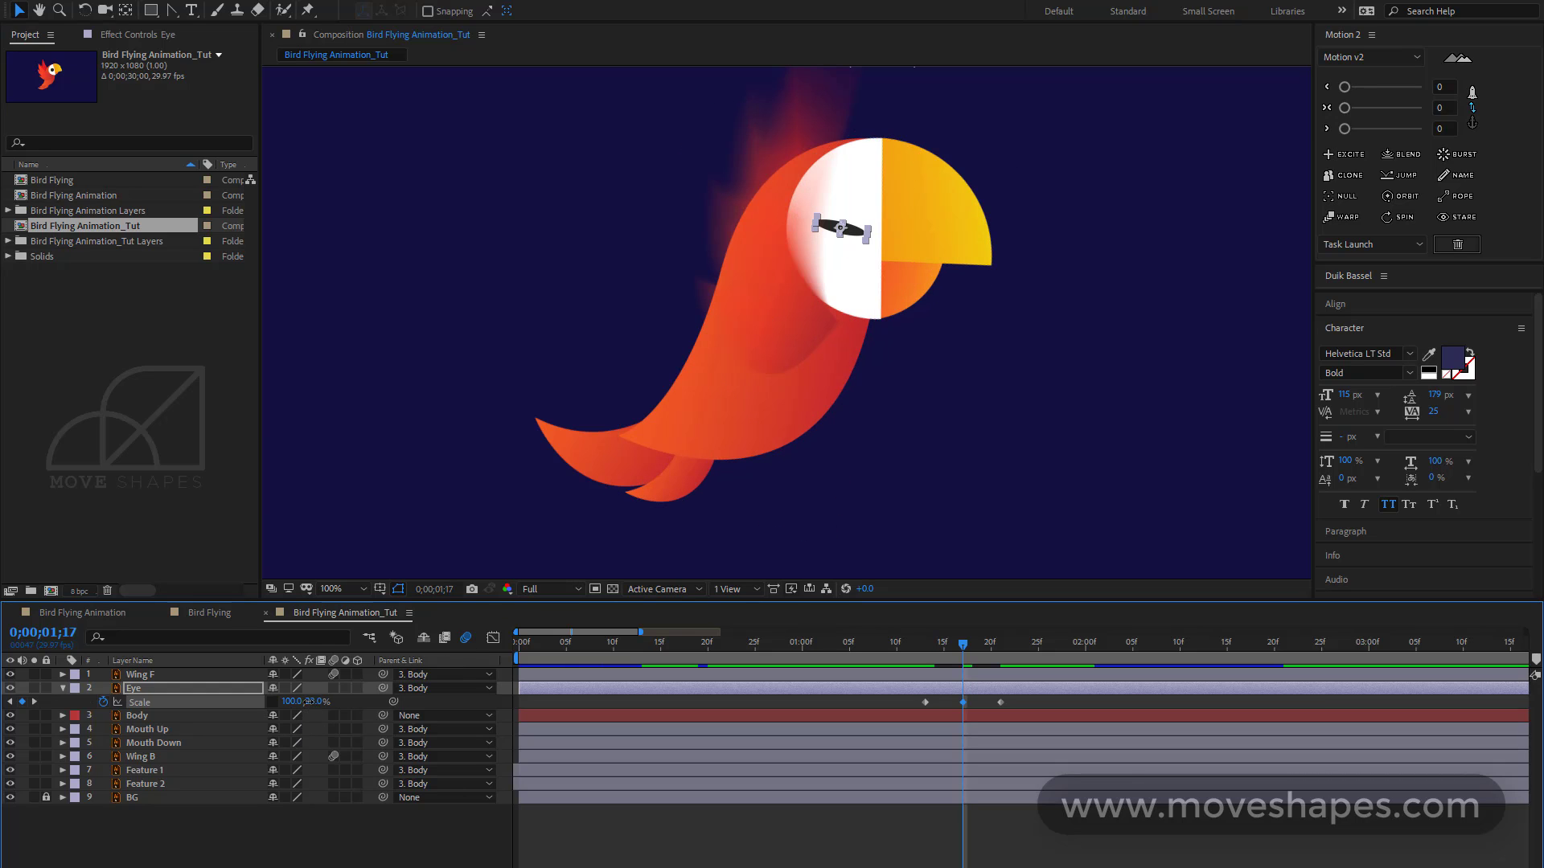
drag(308, 703, 306, 703)
click(1016, 705)
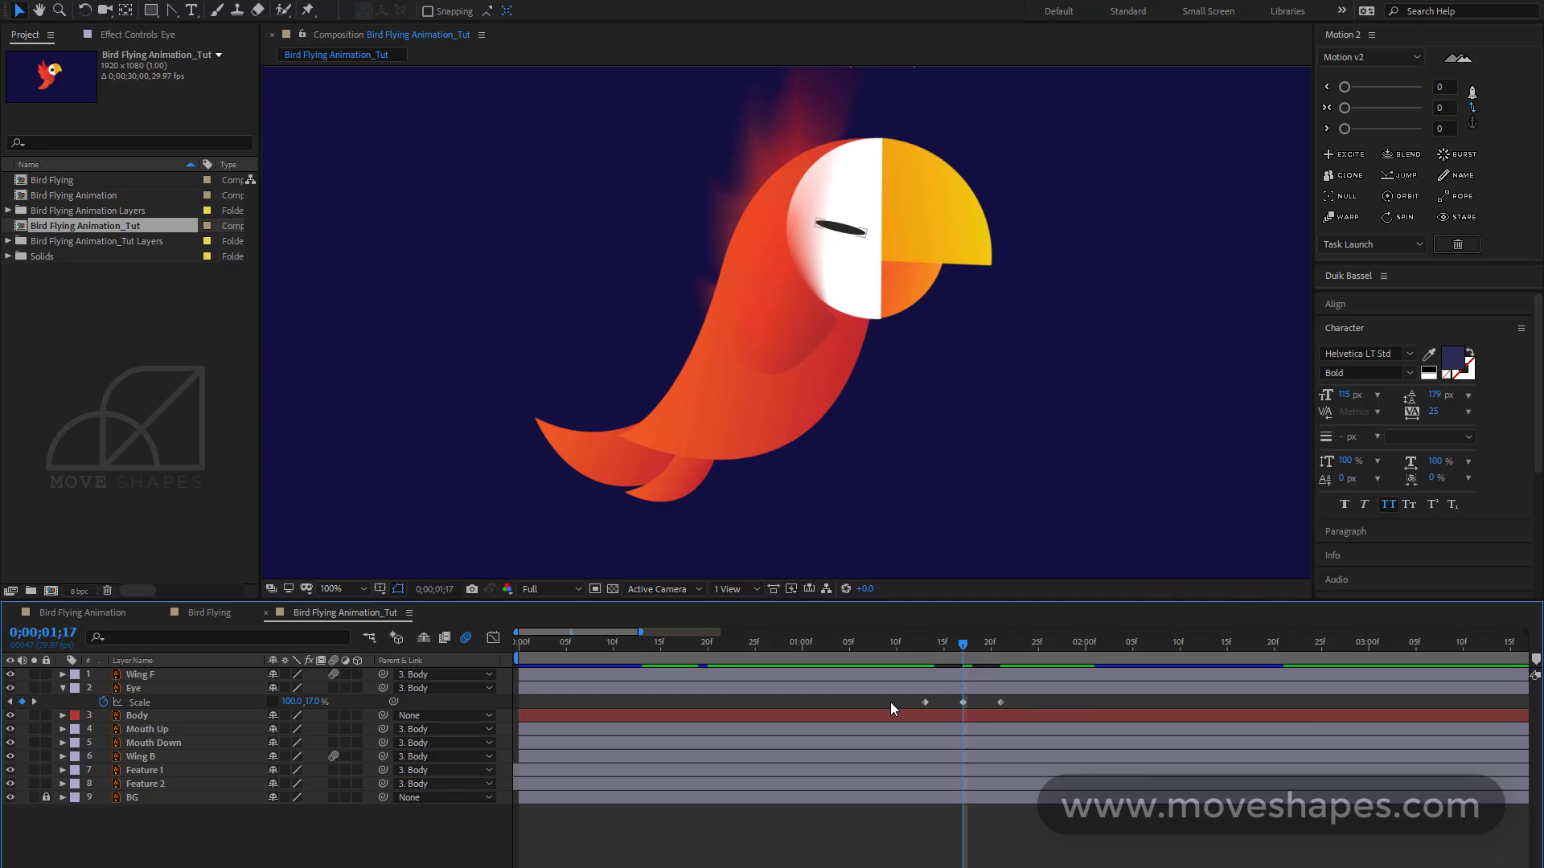
Apply Easy Ease to the three Eye Scale keyframes and preview the blink
drag(915, 703, 1009, 712)
right_click(1004, 703)
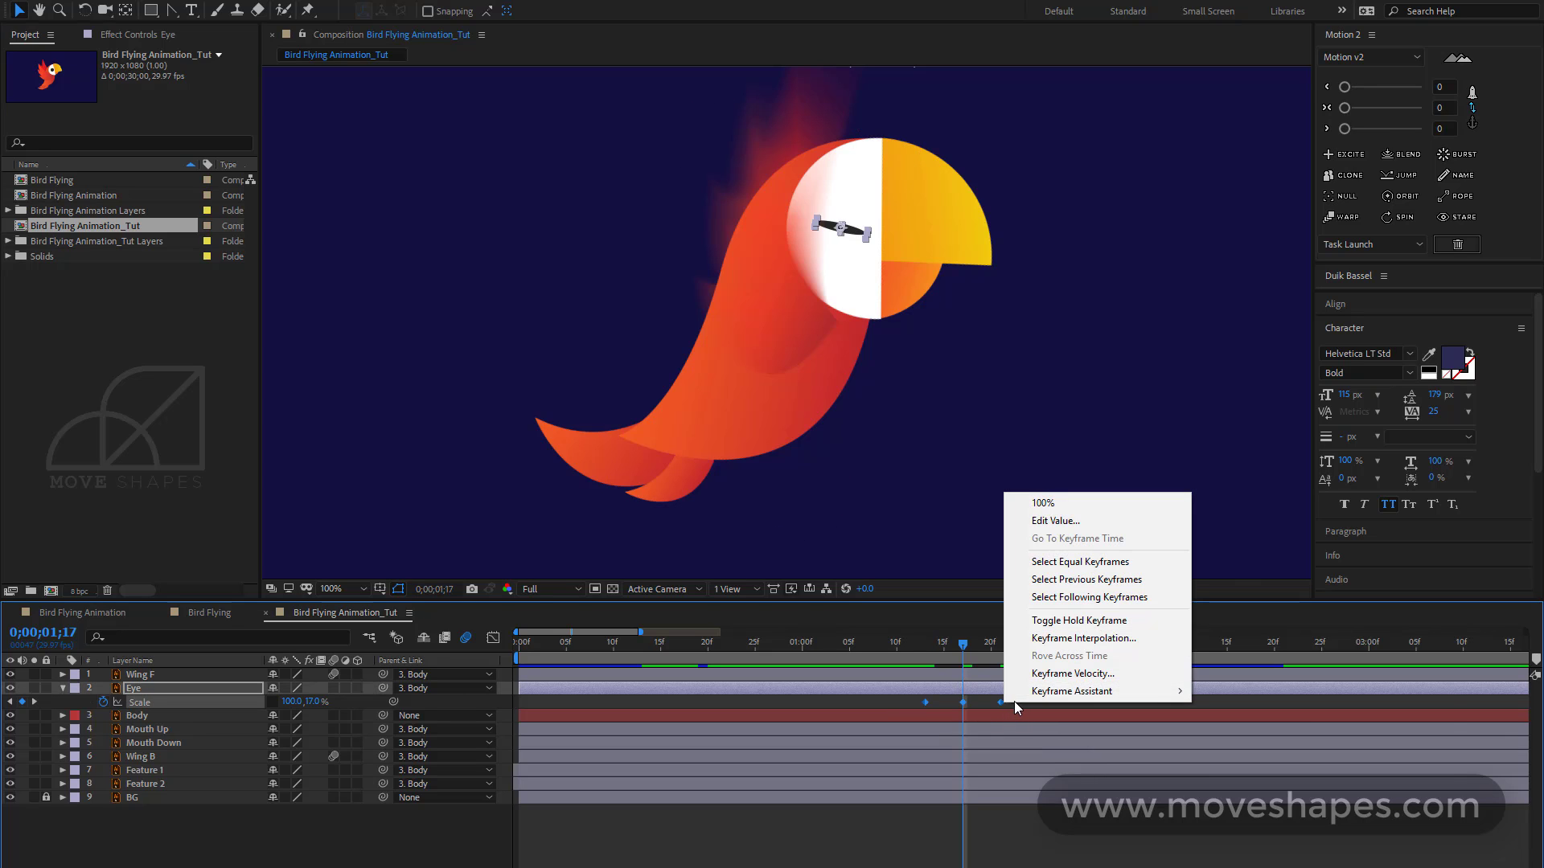
mouse_move(1156, 690)
click(1292, 745)
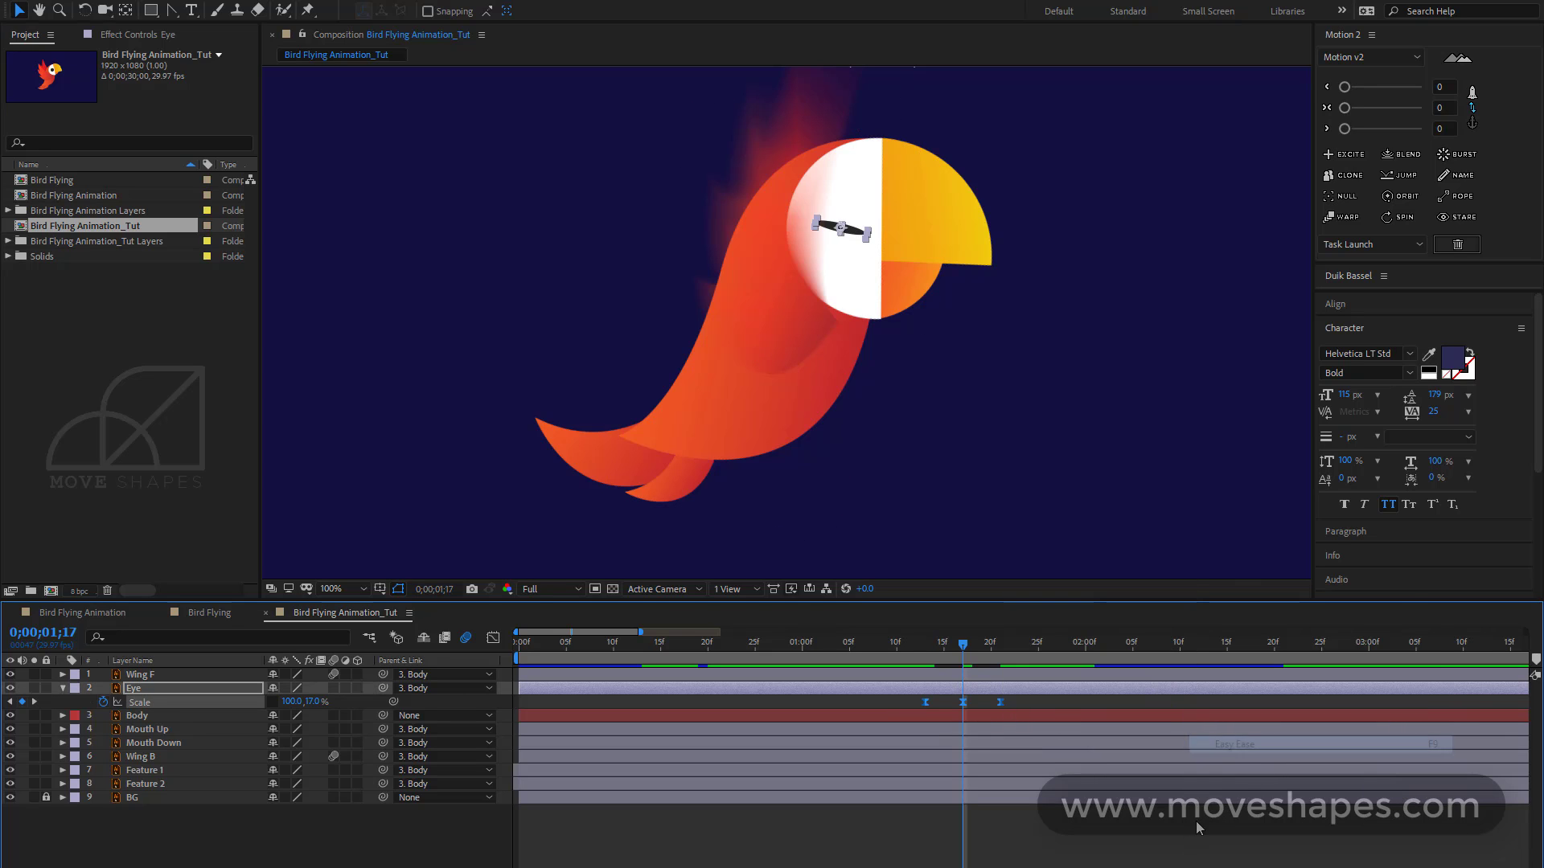
click(1112, 436)
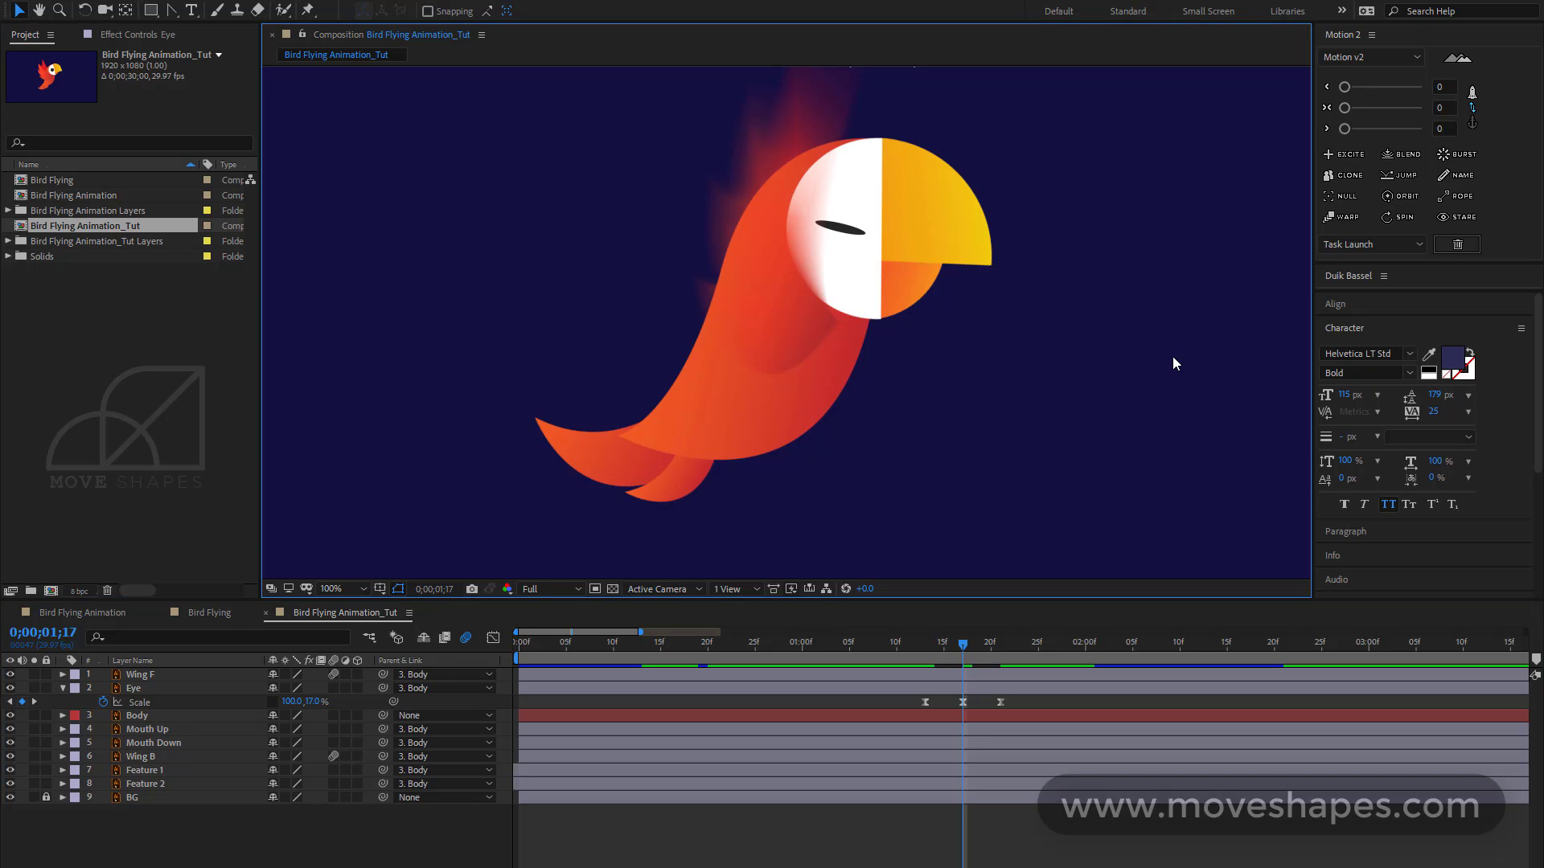
scroll(1172, 355, down, 1)
key(space)
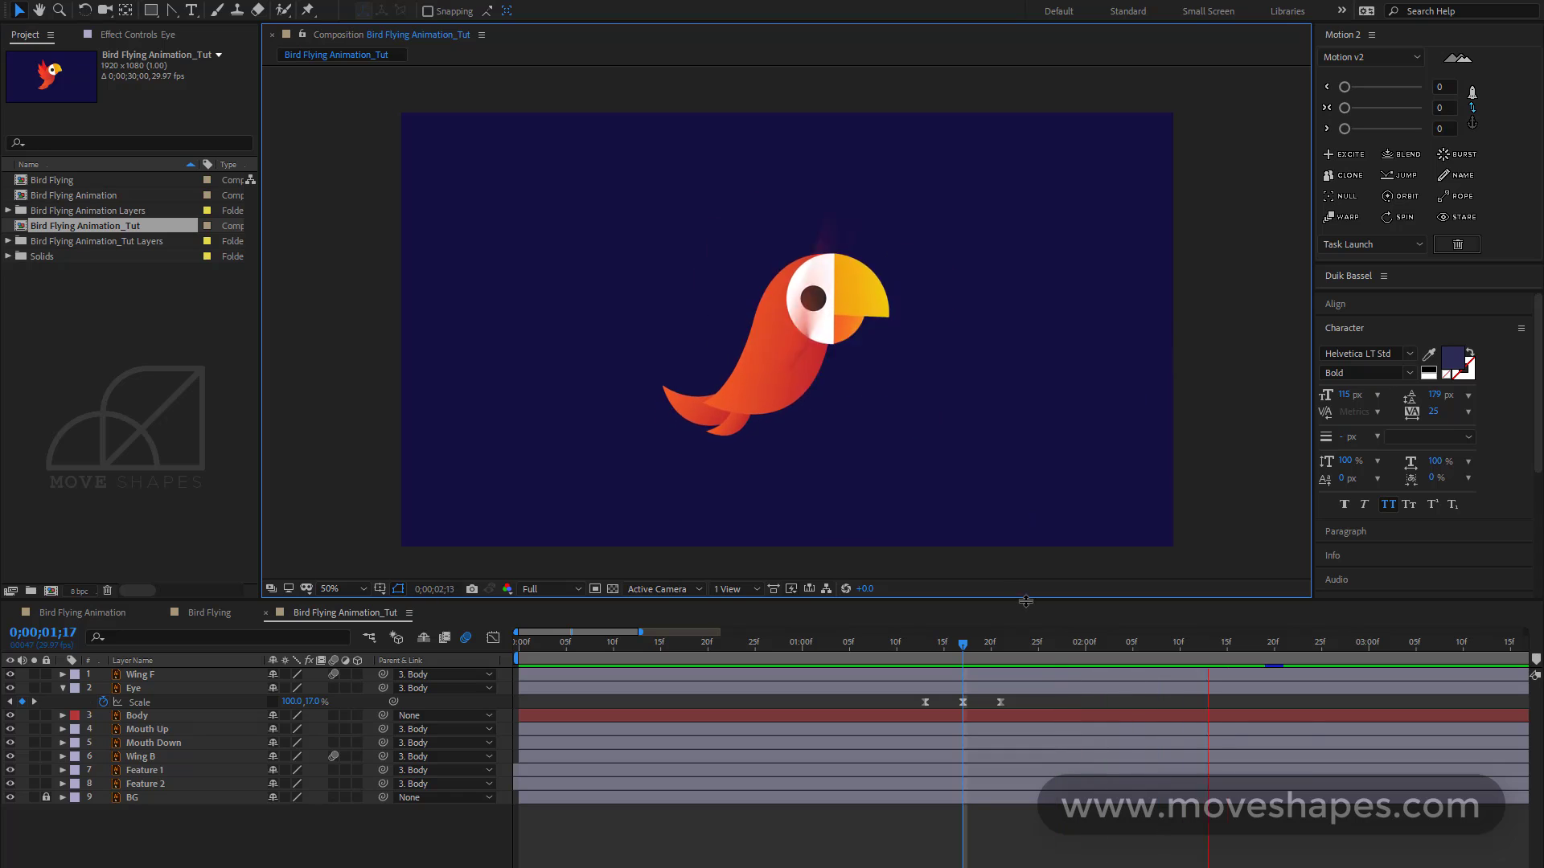
Straighten the closed eye at 0;00;01;18 by setting the Eye layer's Rotation to -17°, and play the animation
click(972, 645)
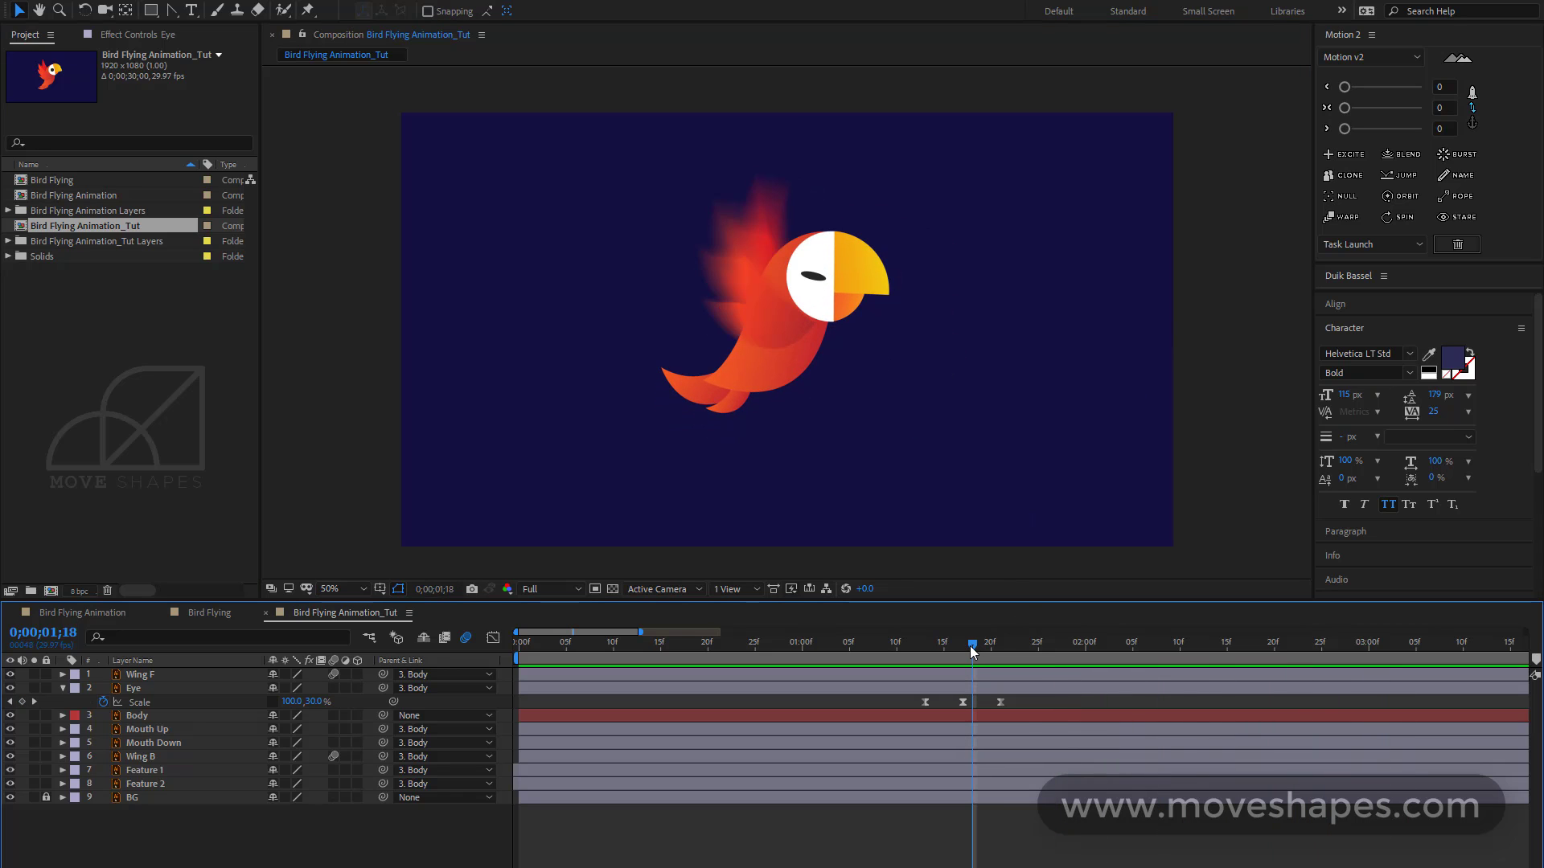
click(968, 686)
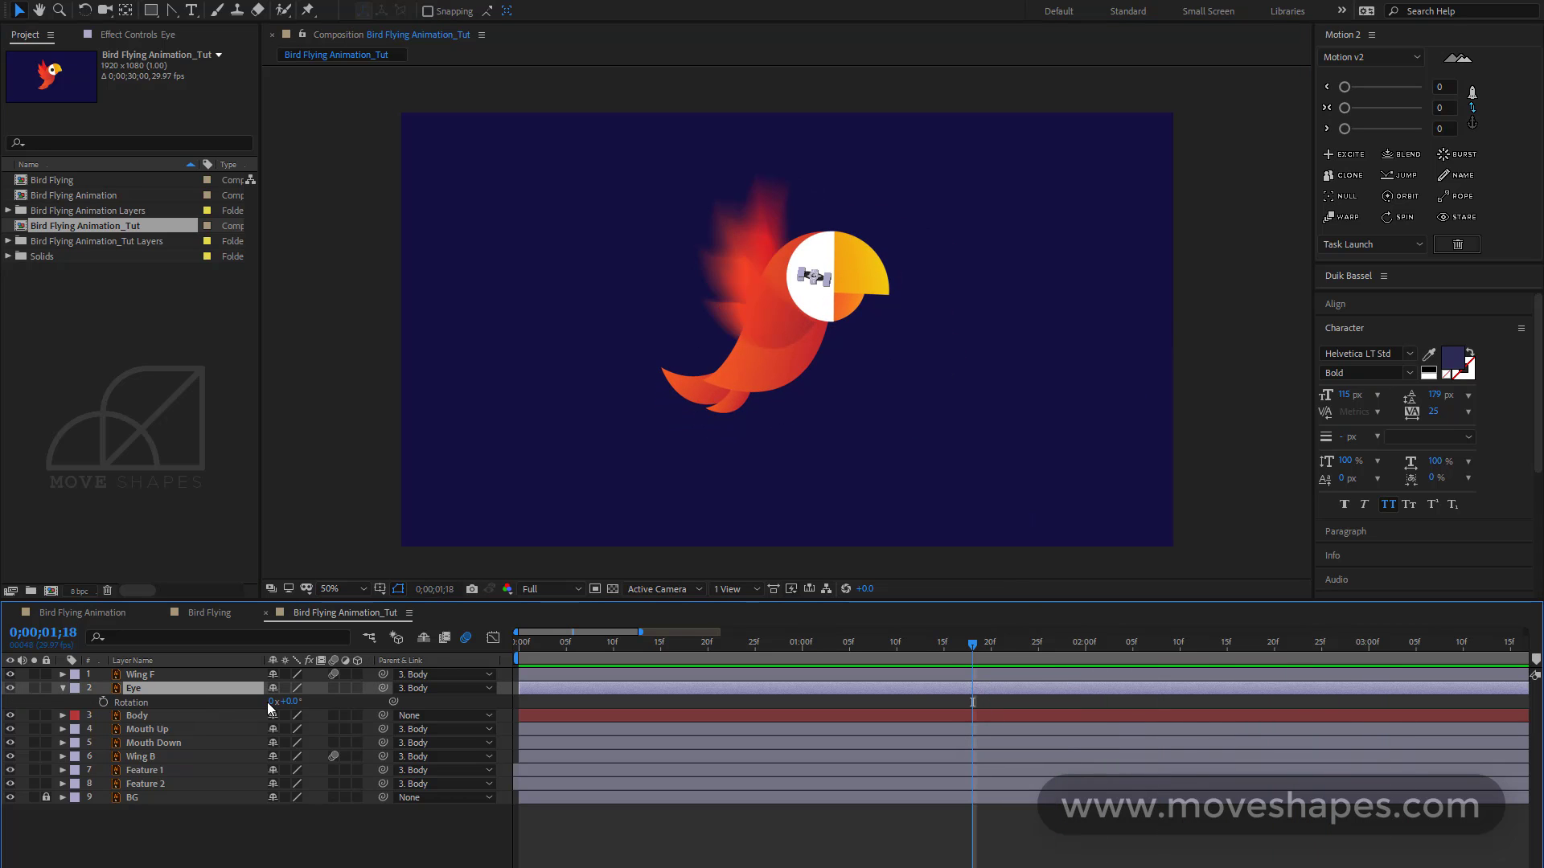
drag(294, 706, 281, 702)
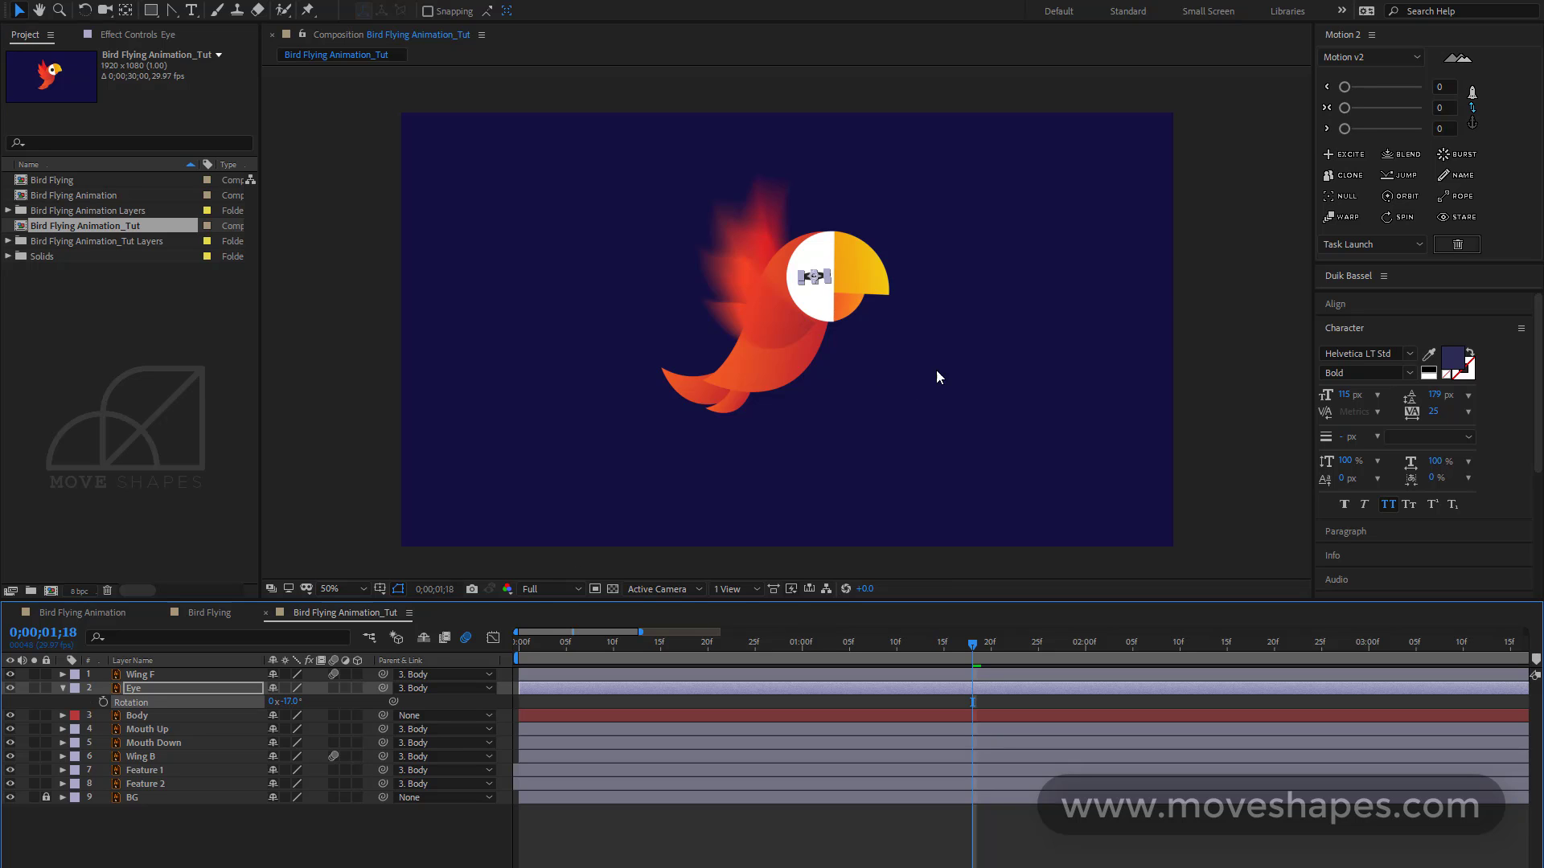
click(1223, 262)
key(space)
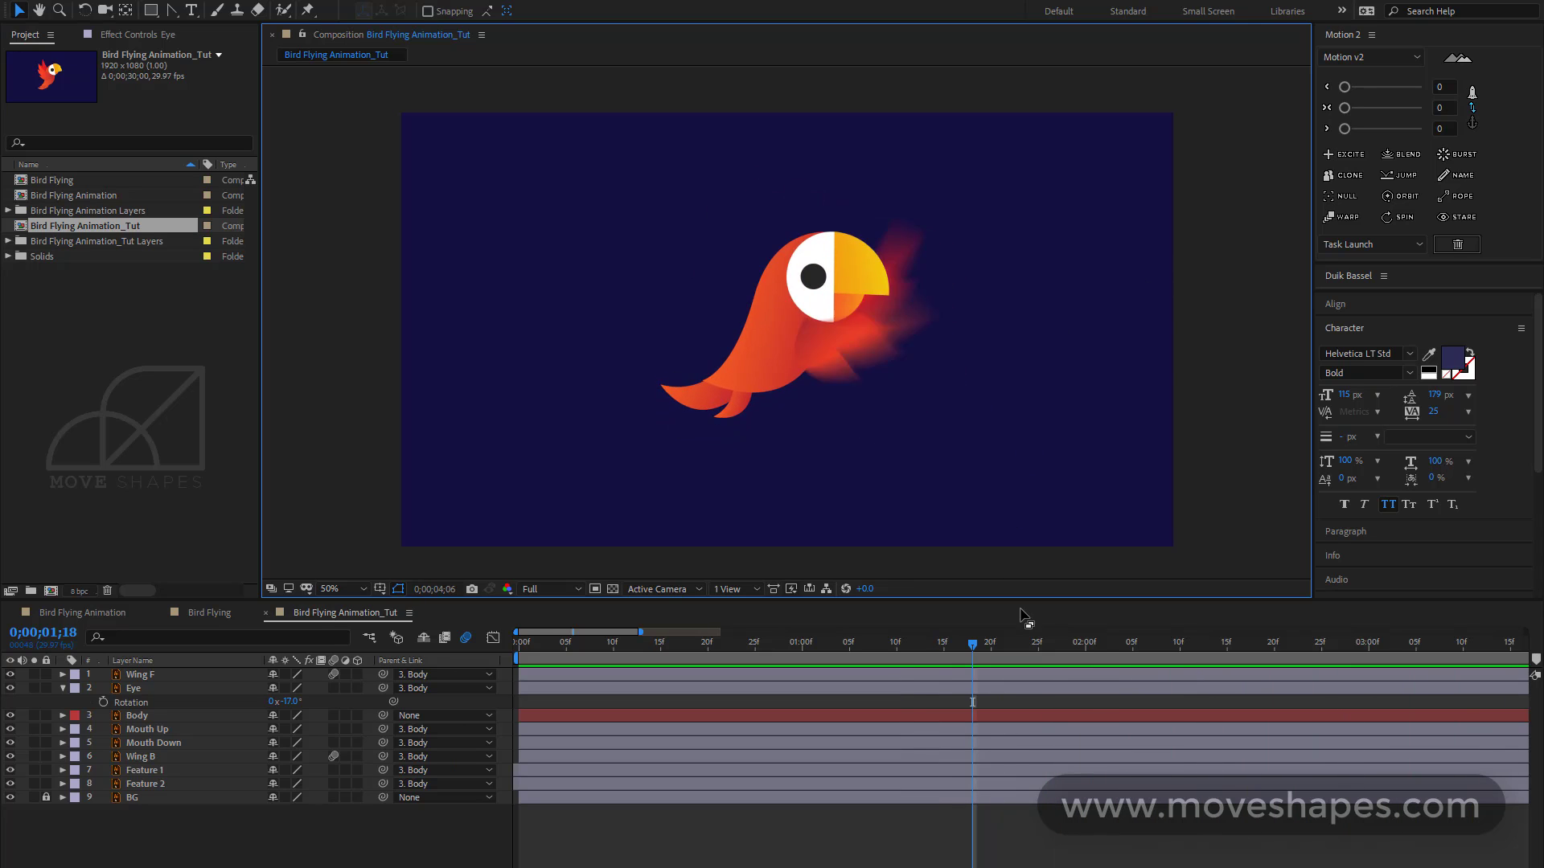
Copy the three Eye Scale keyframes of the blink and paste them at 0;00;02;00
mouse_move(975, 644)
mouse_down()
mouse_move(906, 648)
mouse_move(974, 653)
mouse_up()
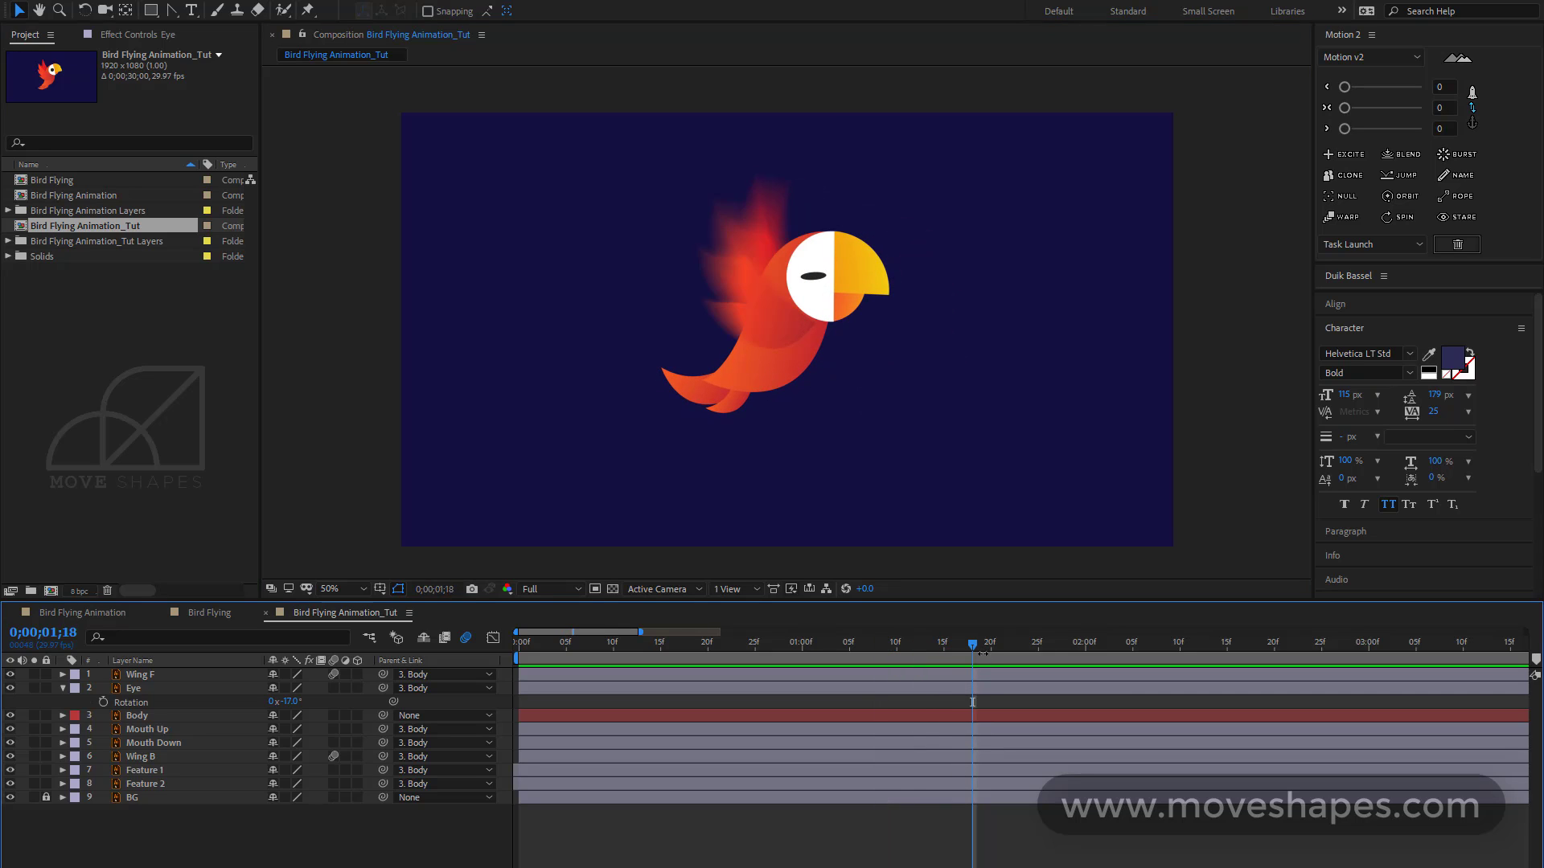
click(963, 688)
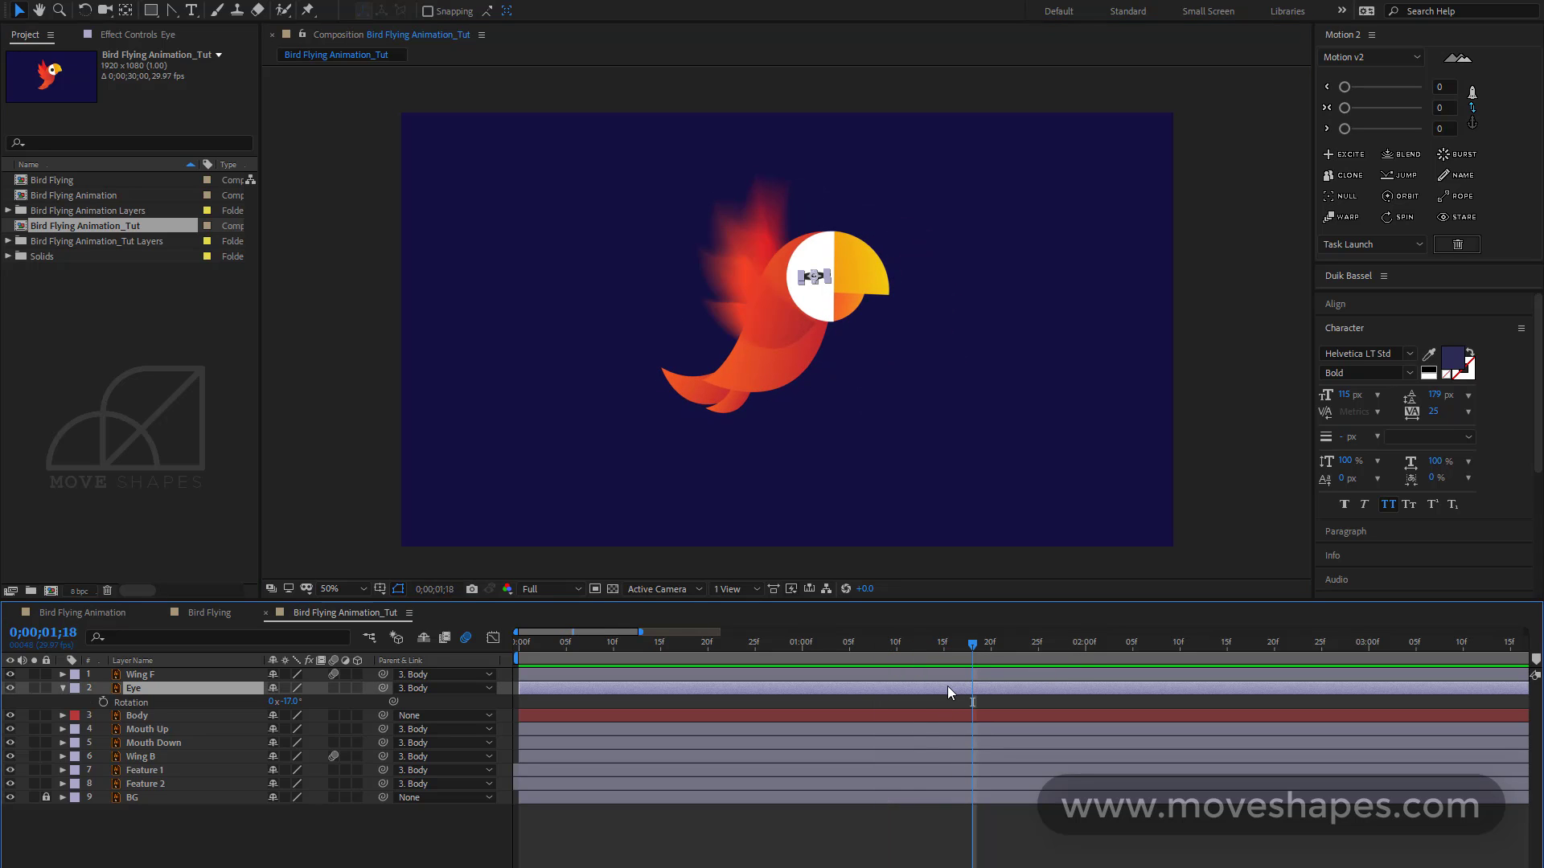
key(s)
drag(1020, 703, 879, 724)
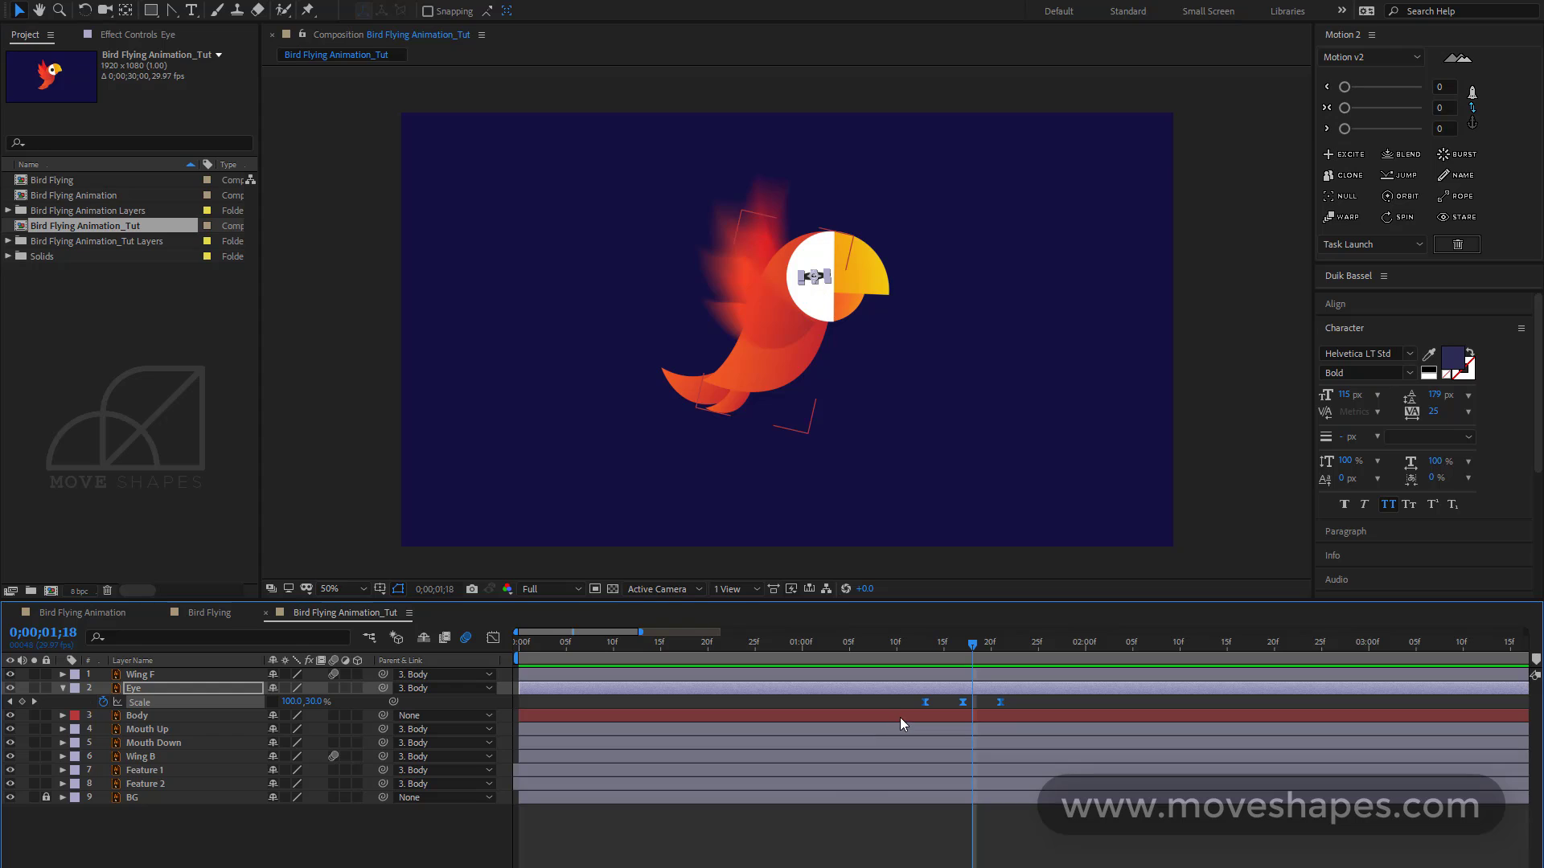
drag(1045, 656, 1091, 651)
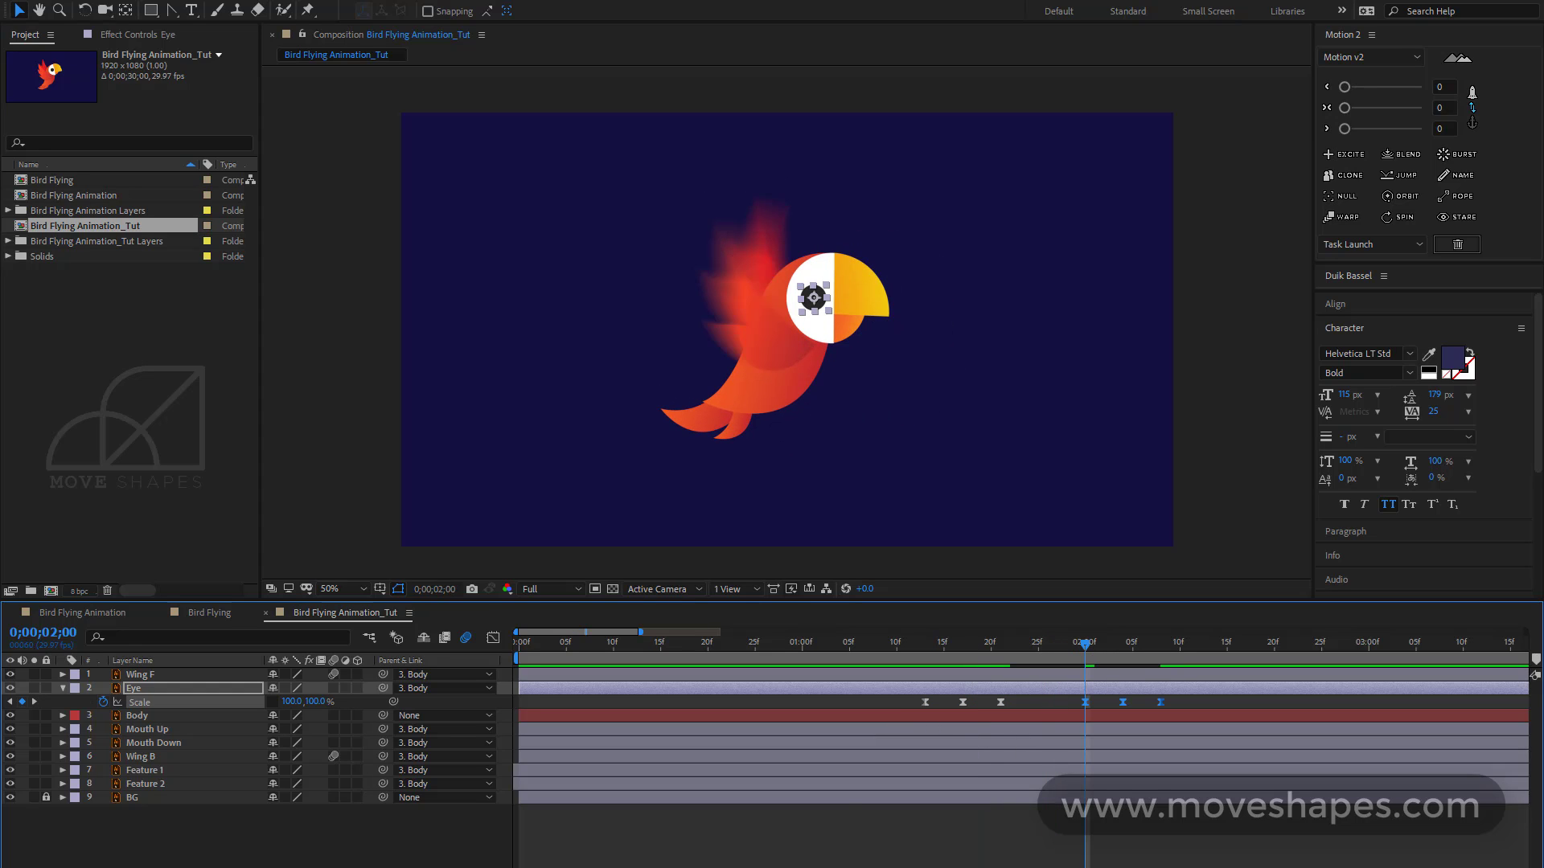
Shift the pasted blink keyframes to just before the 3-second mark and add another copy directly after them for a double blink
drag(641, 632, 1071, 632)
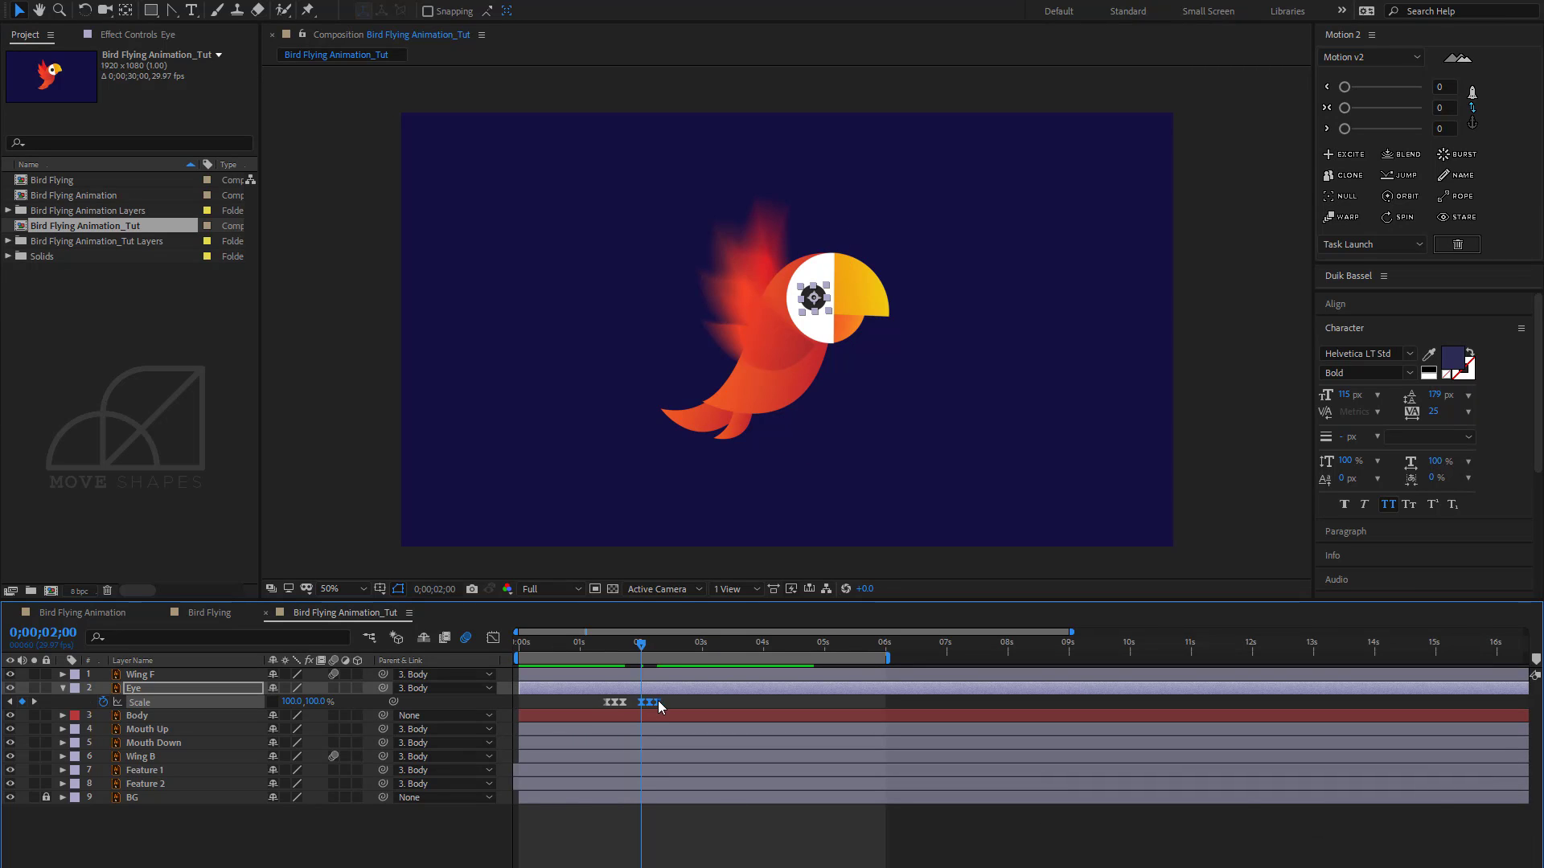
drag(660, 707, 712, 708)
drag(712, 656, 767, 662)
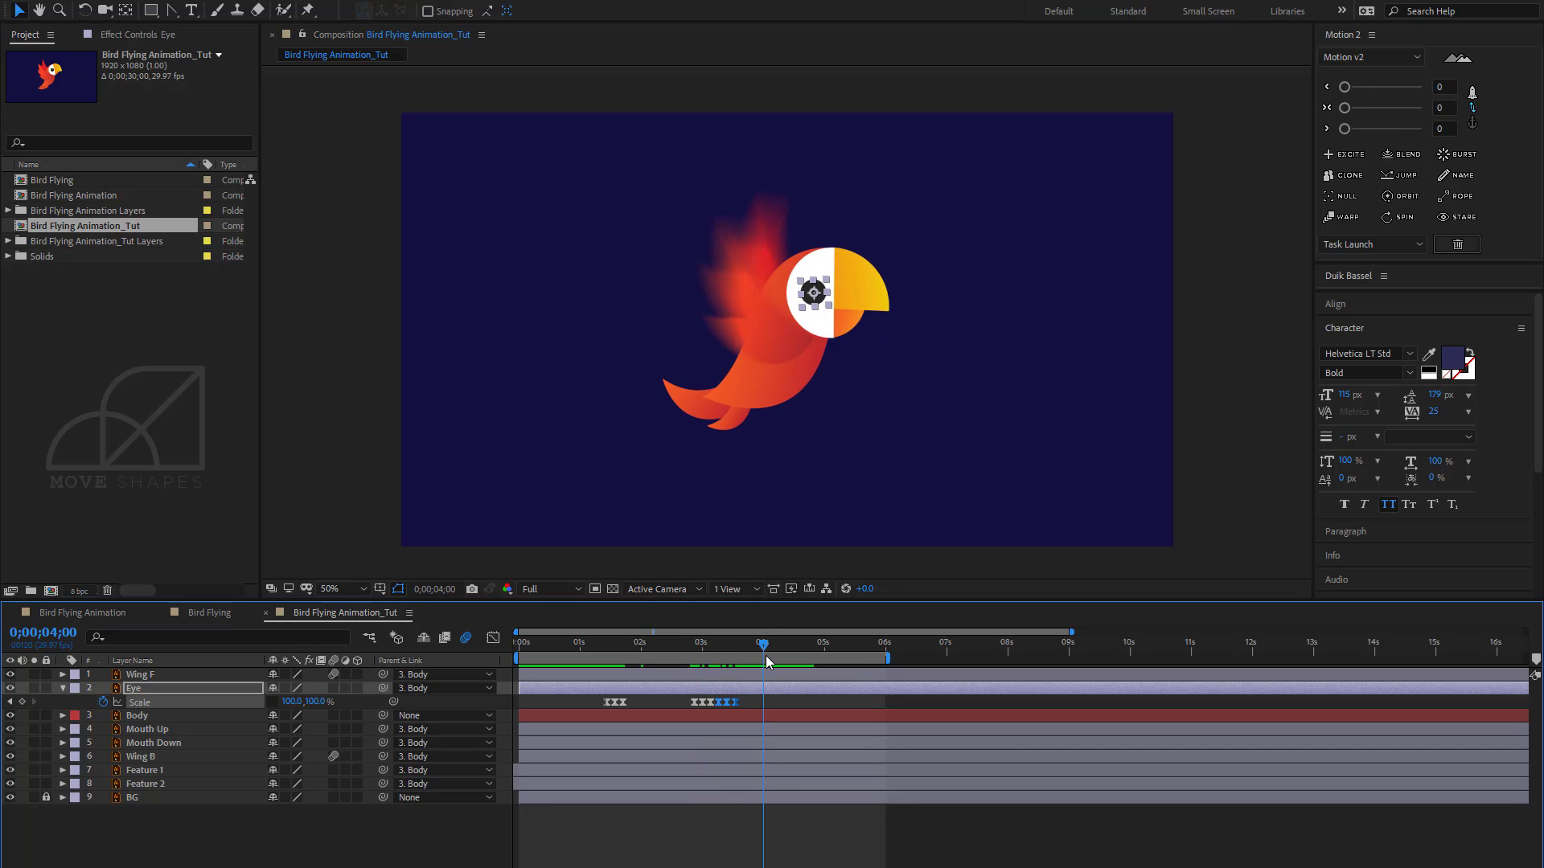
key(space)
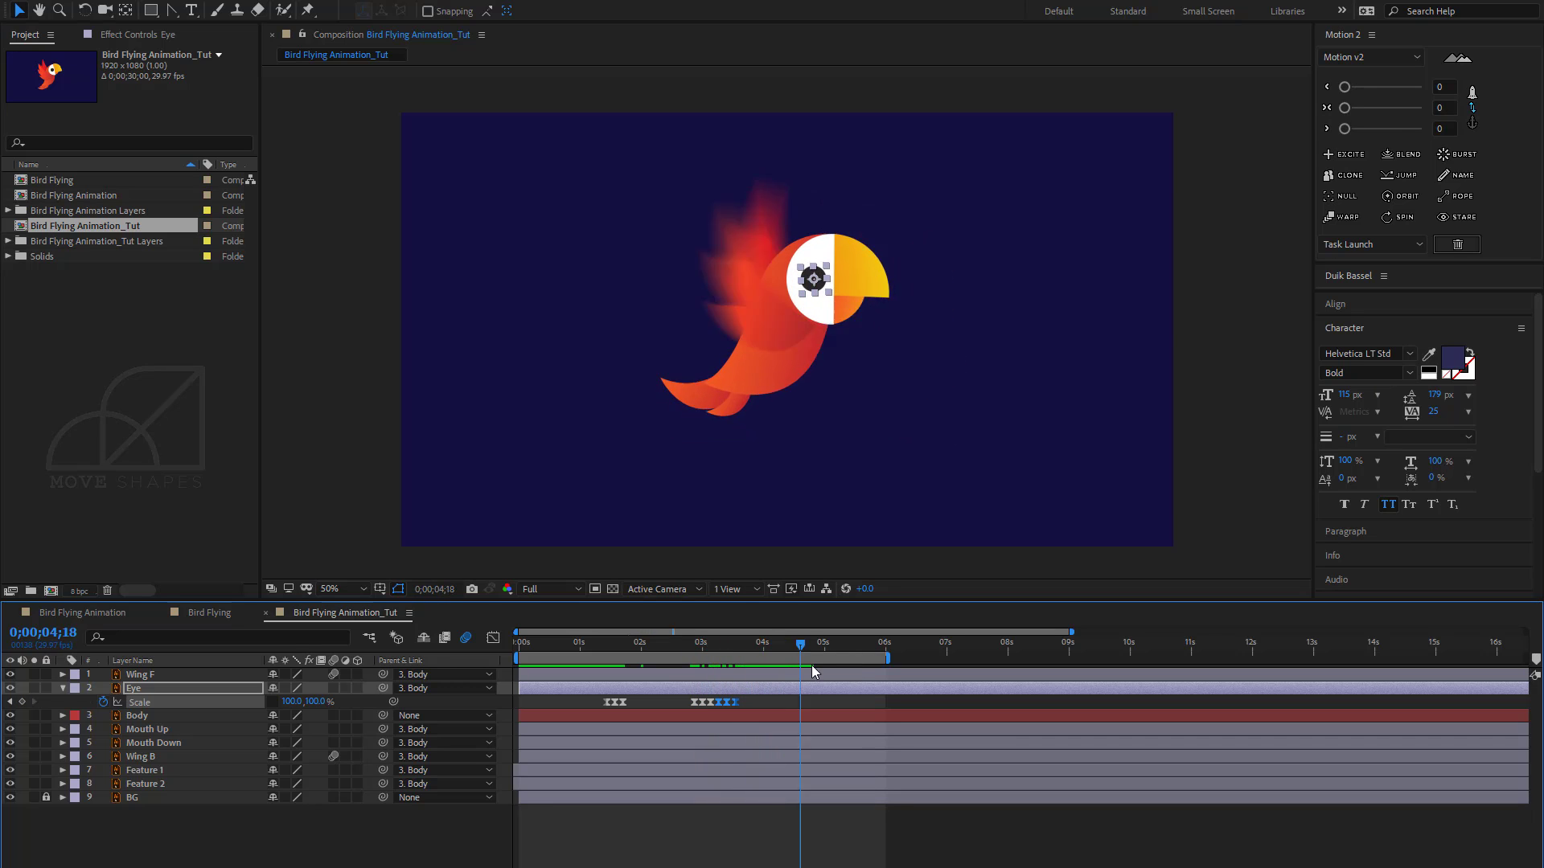
click(837, 852)
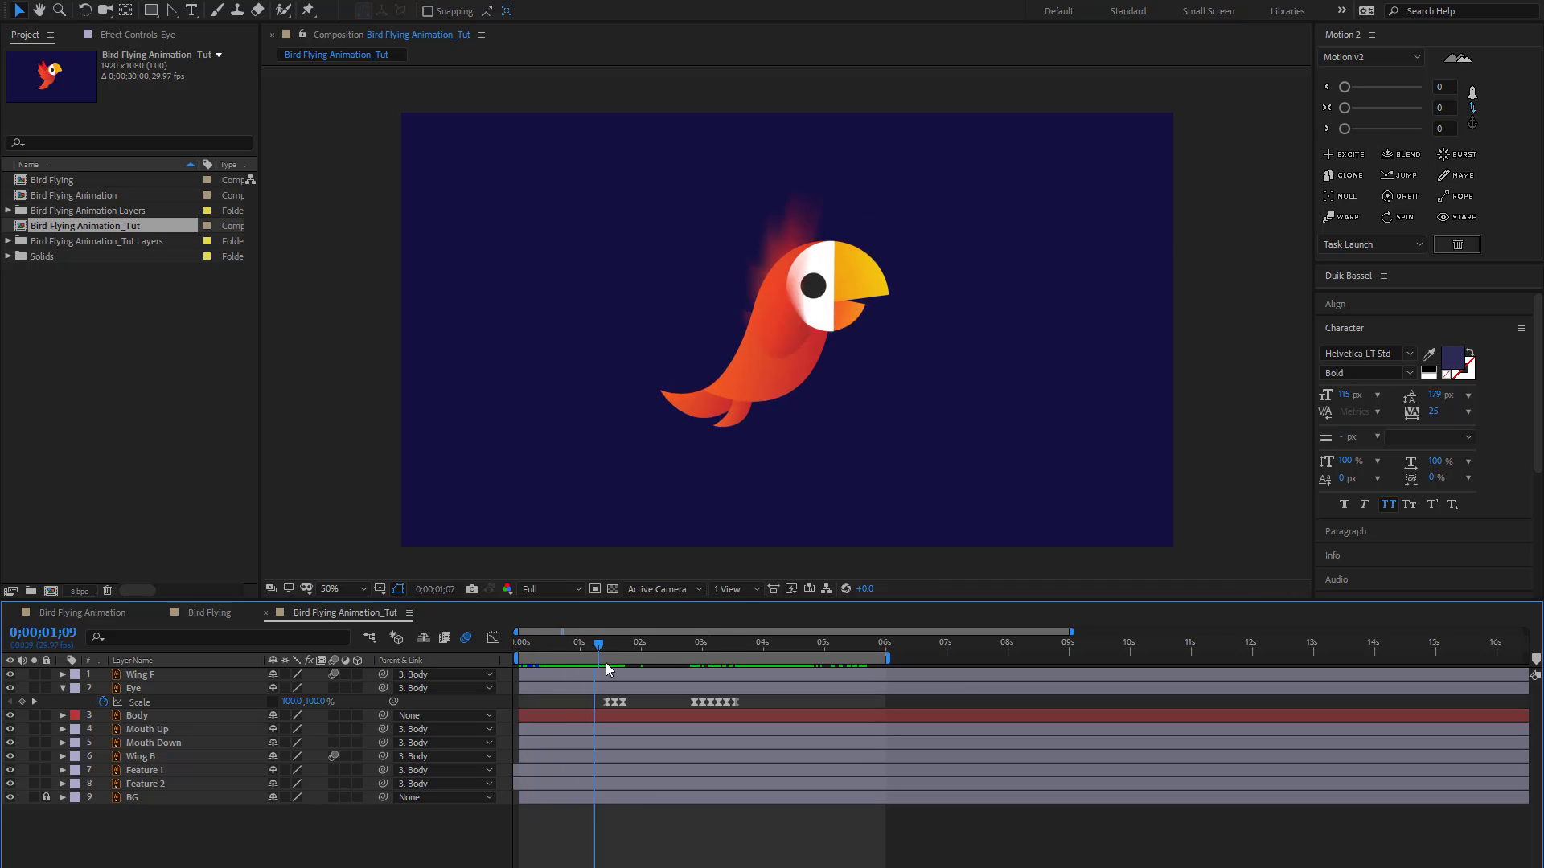